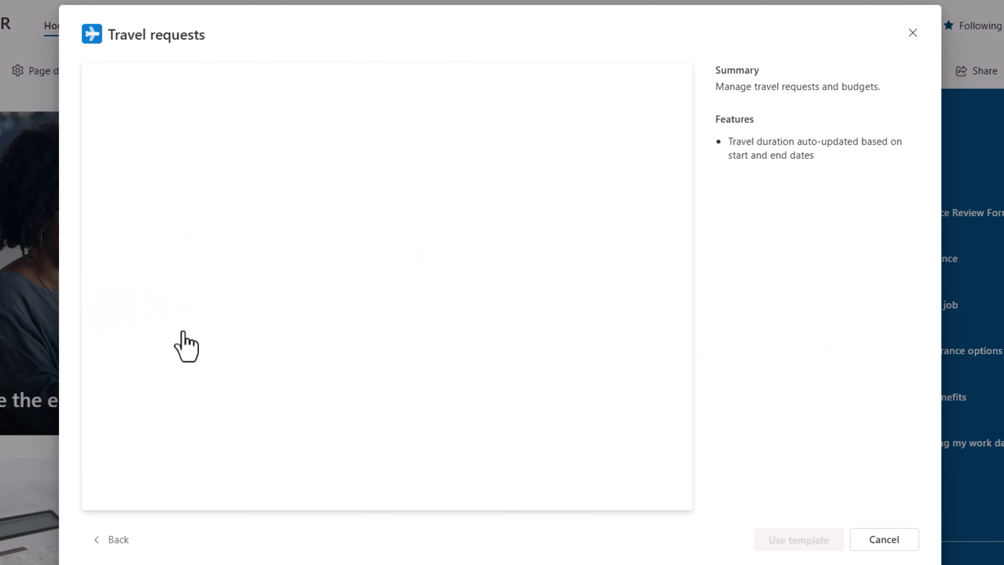
Create a list from the Travel requests template, naming it "Company Travel requests".
{"action": "left_click", "coordinate": [777, 544]}
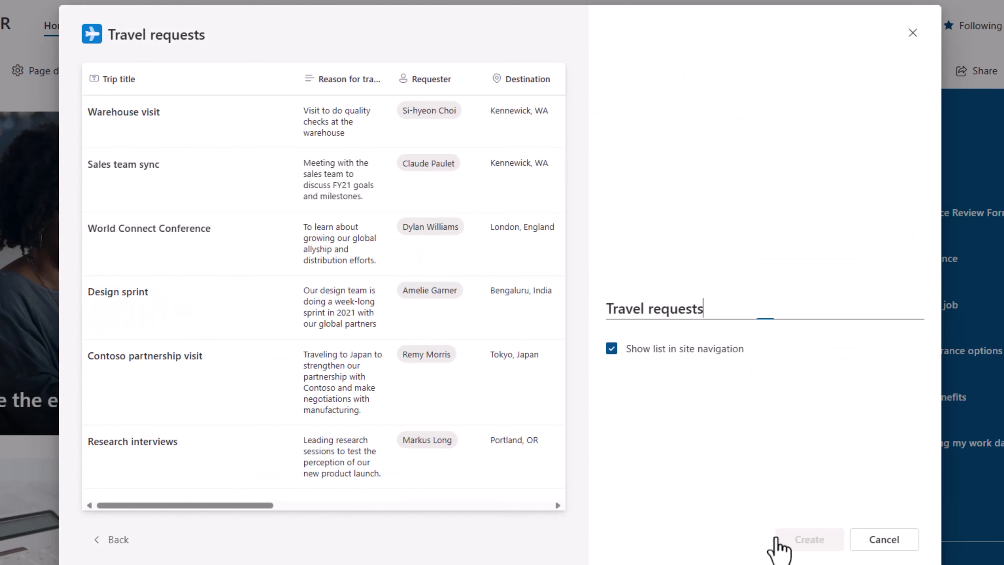
{"action": "key", "text": "Home"}
{"action": "type", "text": "Company"}
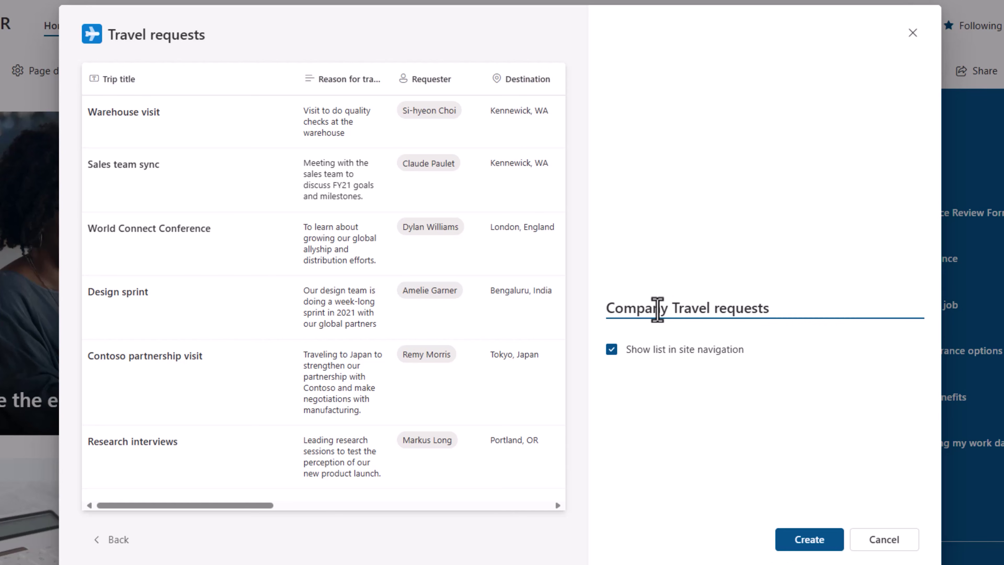
{"action": "left_click", "coordinate": [777, 315]}
{"action": "left_click", "coordinate": [799, 549]}
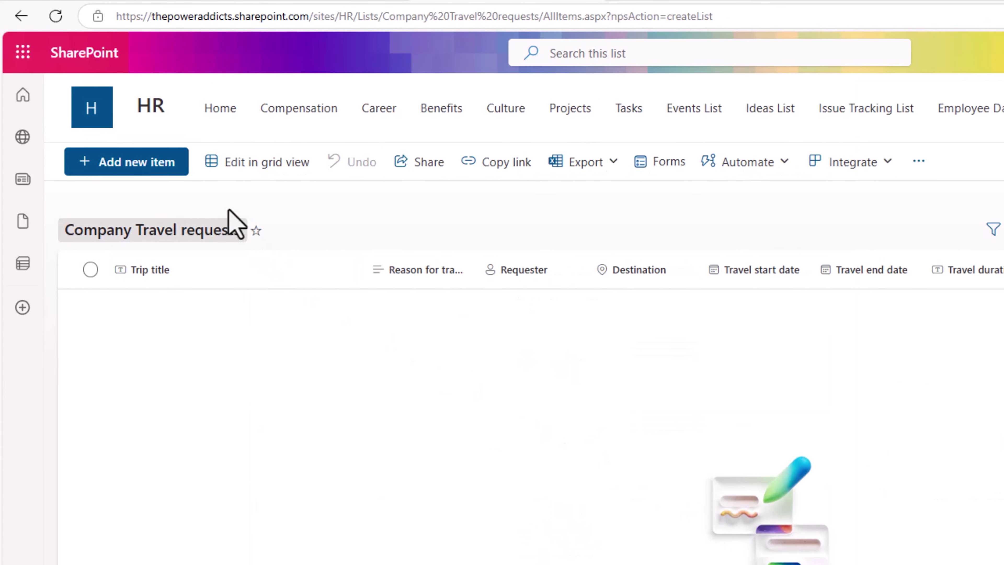
Review all the fields in the new item form of the Company Travel requests list, including Approved?, without saving an item.
{"action": "left_click", "coordinate": [145, 171]}
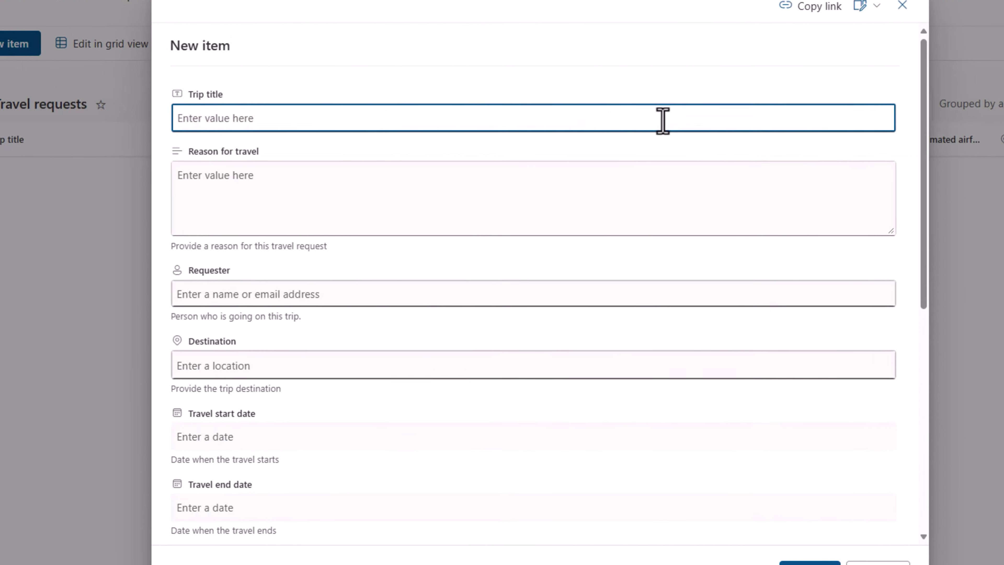
{"action": "left_click_drag", "start_coordinate": [878, 84], "coordinate": [890, 336]}
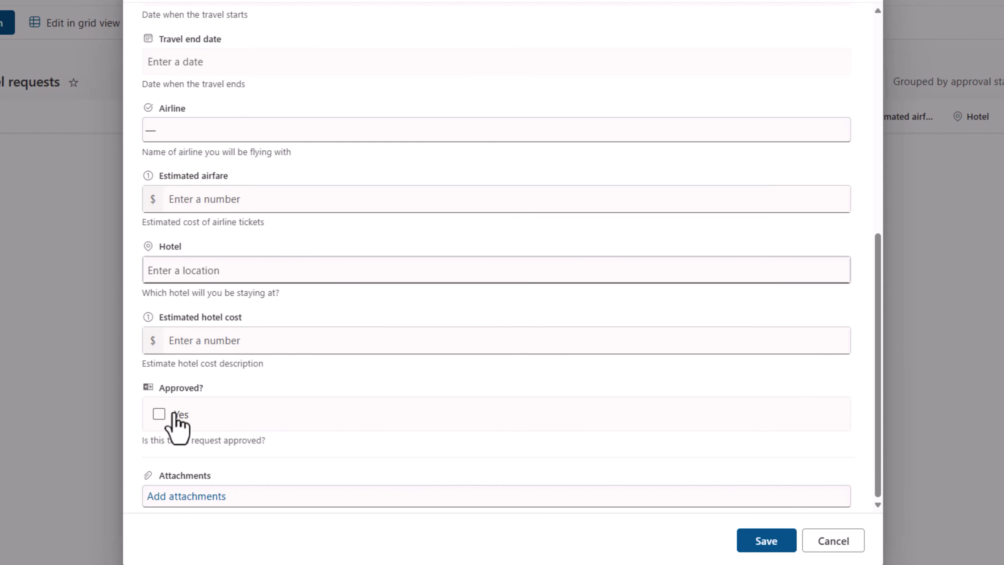
{"action": "left_click", "coordinate": [854, 123]}
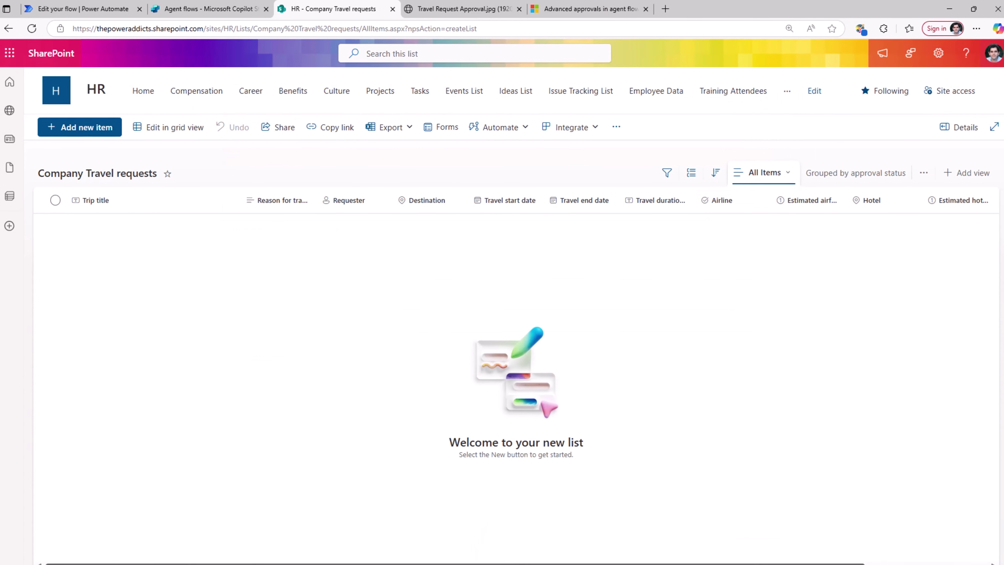
Delete the "Approved?" column from the Company Travel requests list.
{"action": "scroll", "coordinate": [514, 356], "scroll_direction": "right", "scroll_amount": 5}
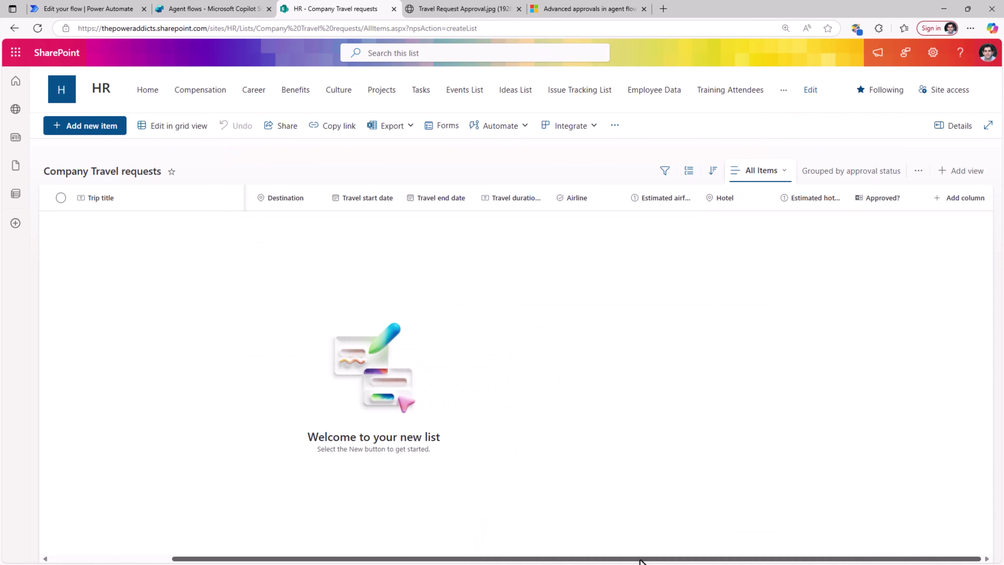
{"action": "left_click", "coordinate": [863, 202]}
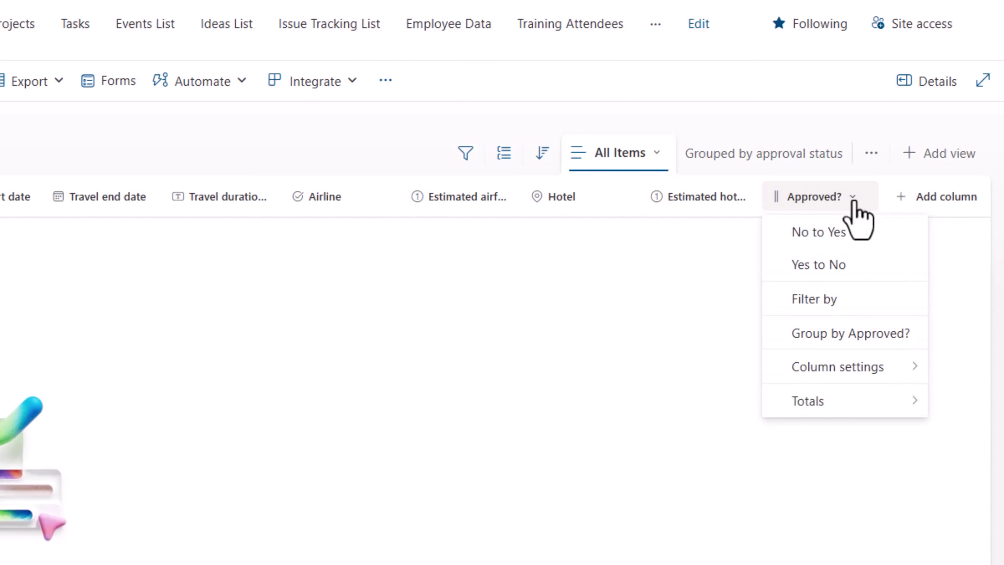
{"action": "mouse_move", "coordinate": [846, 364]}
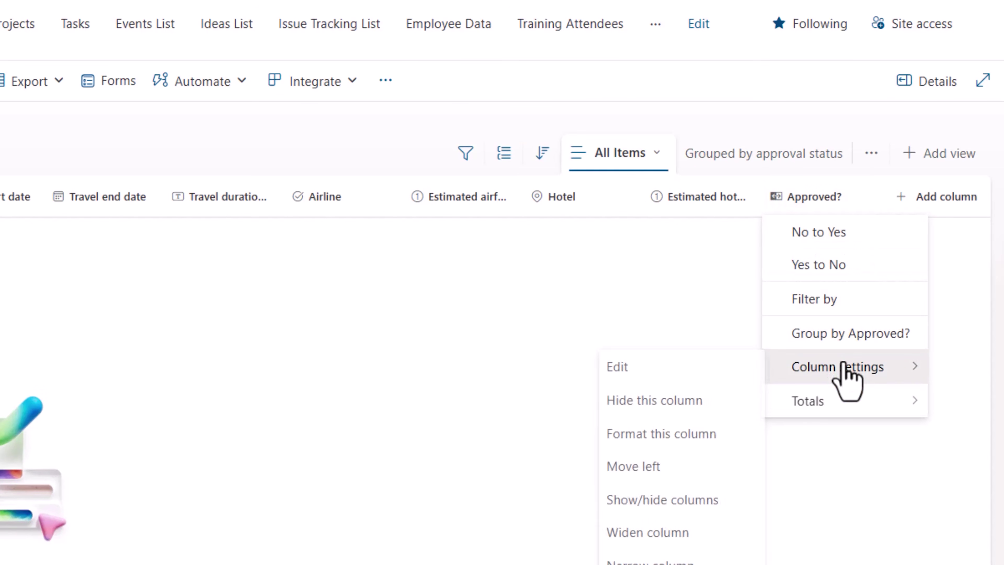
{"action": "left_click", "coordinate": [674, 363]}
{"action": "left_click", "coordinate": [903, 538]}
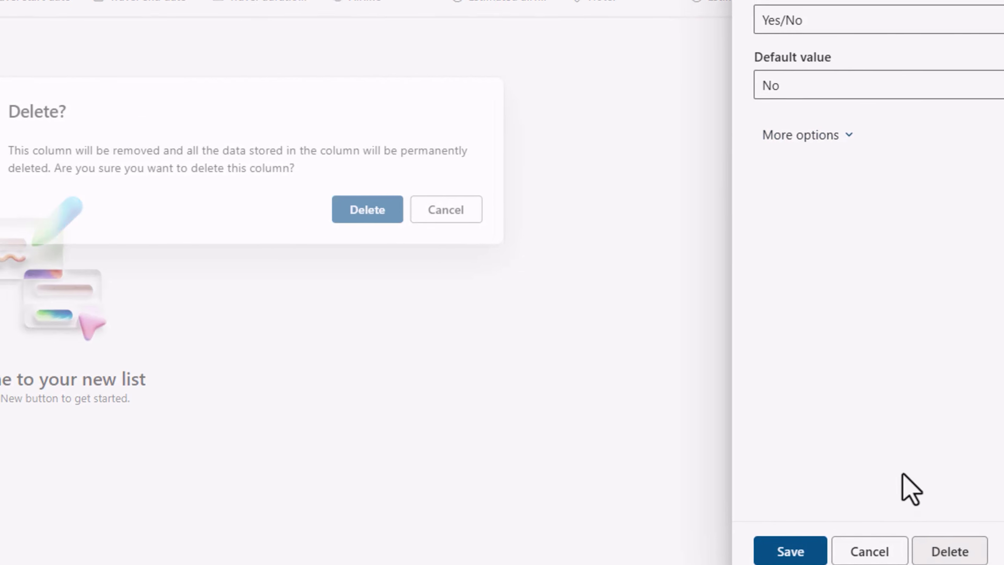
{"action": "left_click", "coordinate": [367, 209]}
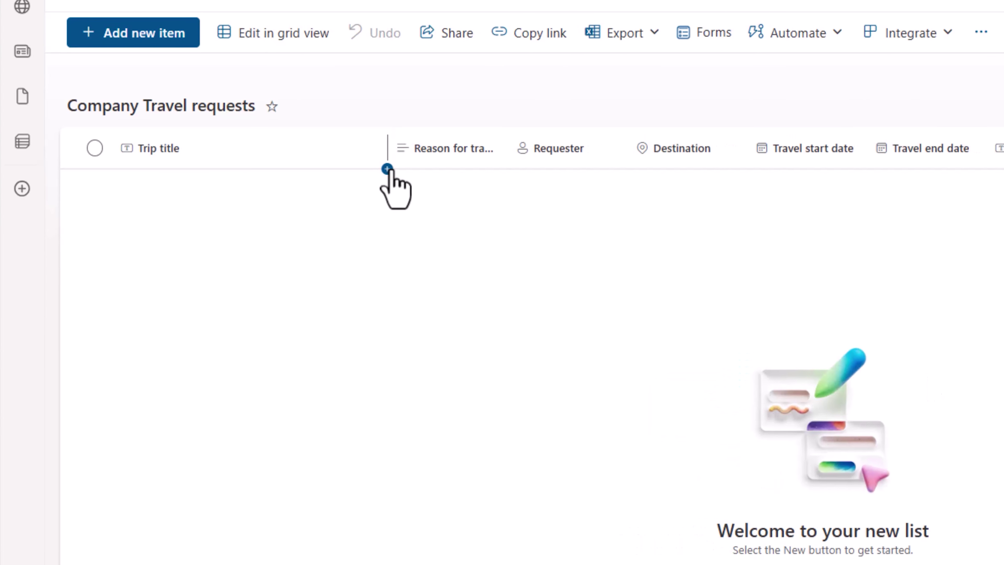
Start a new Choice column named "Approval Status" between Trip title and Reason for travel.
{"action": "left_click", "coordinate": [387, 169]}
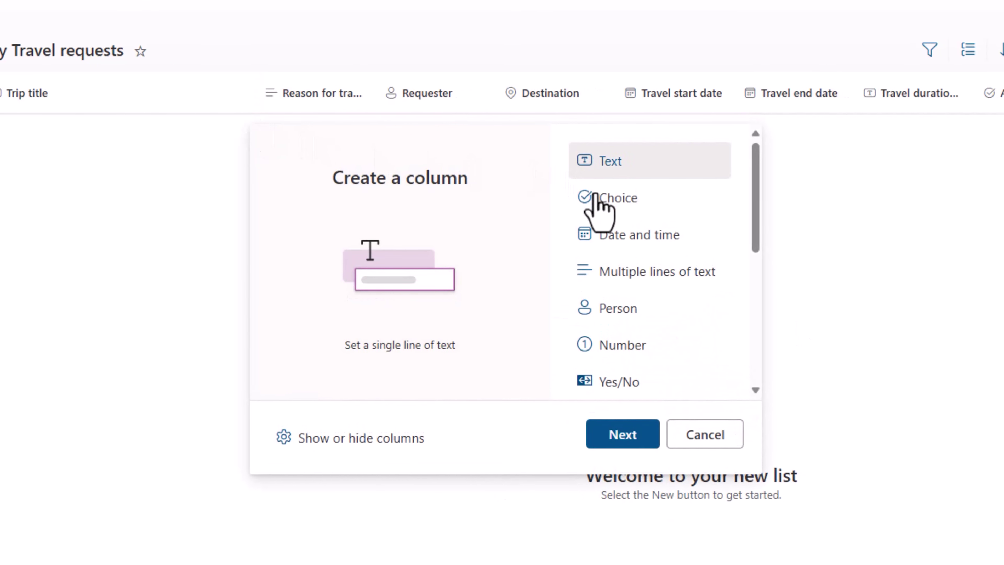
{"action": "left_click", "coordinate": [601, 198]}
{"action": "left_click", "coordinate": [637, 443]}
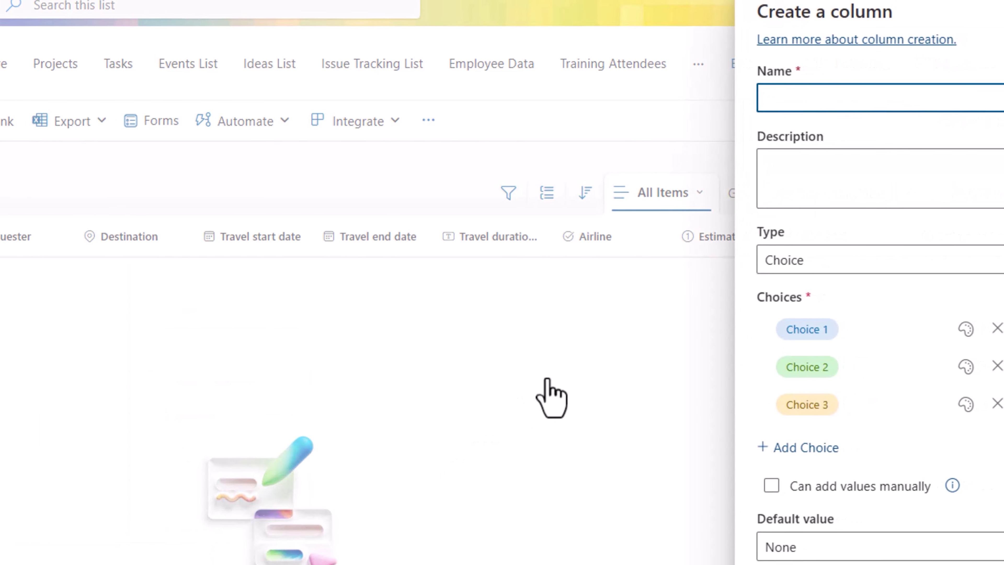
{"action": "type", "text": "Approval Status"}
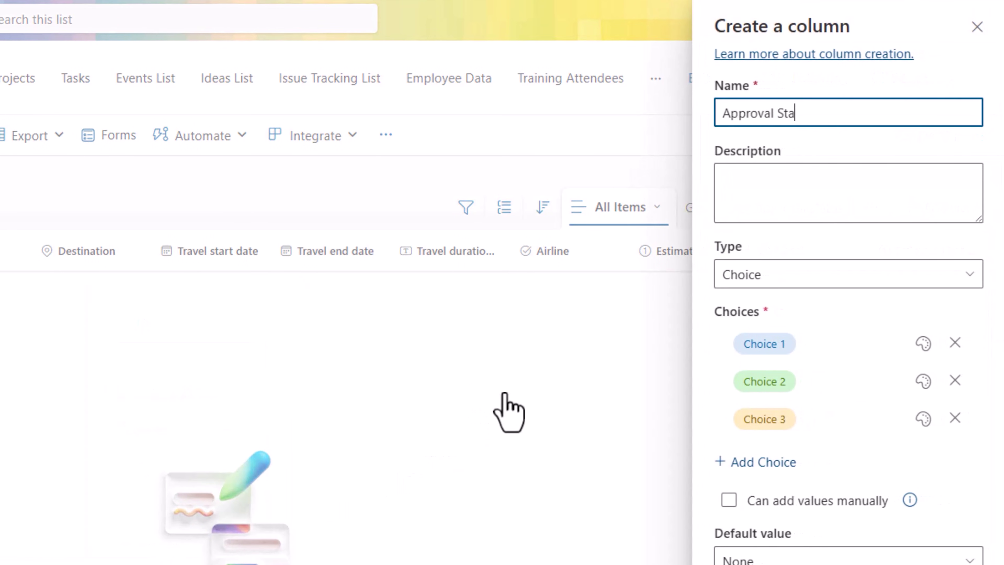
Define the Approval Status choices as New, Approved, Pending and Rejected, with dark blue, green, amber and red pill colors respectively.
{"action": "left_click", "coordinate": [751, 345]}
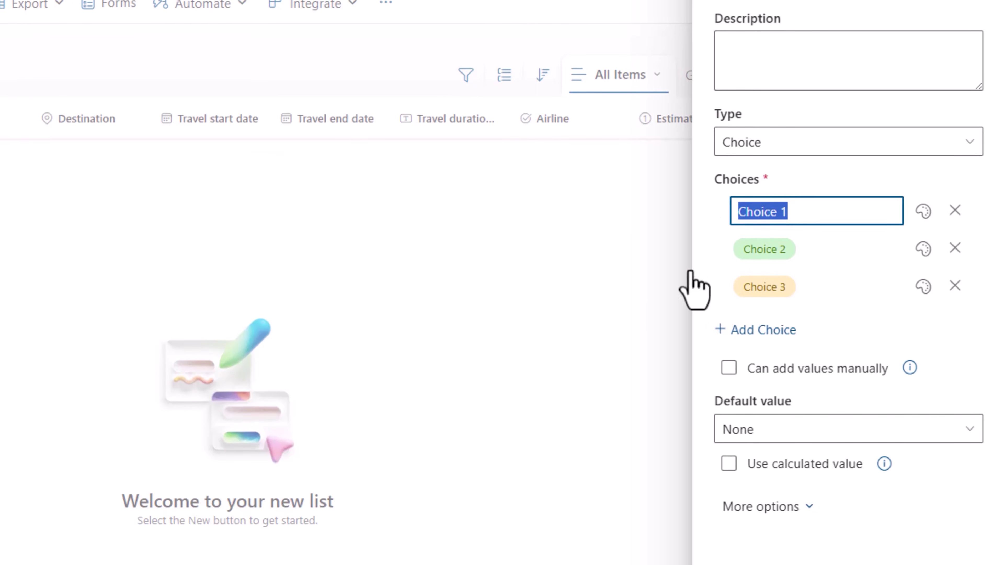
{"action": "type", "text": "New"}
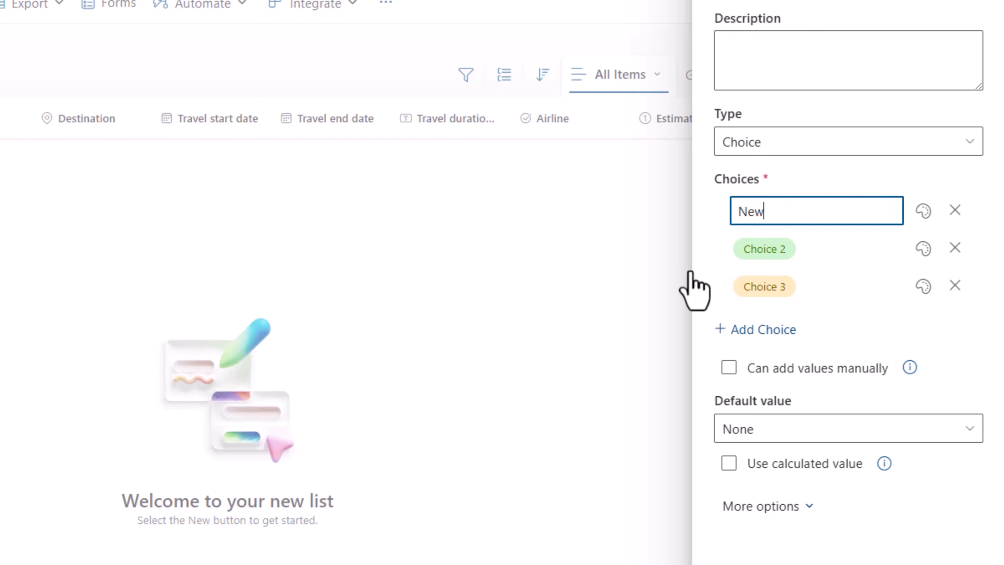
{"action": "left_click", "coordinate": [777, 250]}
{"action": "type", "text": "Approved"}
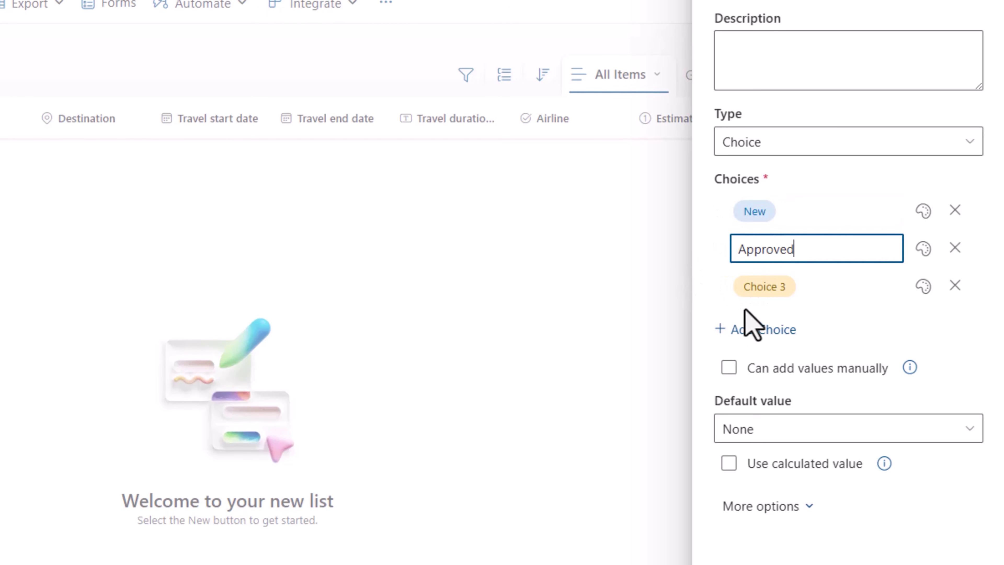
{"action": "left_click", "coordinate": [757, 288]}
{"action": "type", "text": "Pending"}
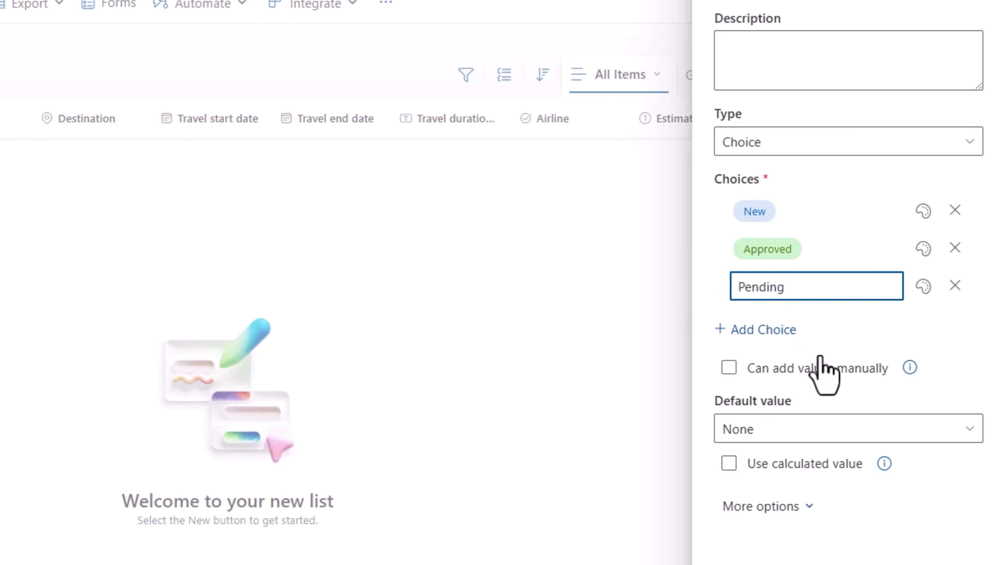
{"action": "left_click", "coordinate": [766, 330]}
{"action": "type", "text": "Rejected"}
{"action": "left_click", "coordinate": [925, 379]}
{"action": "scroll", "coordinate": [823, 359], "scroll_direction": "down", "scroll_amount": 4}
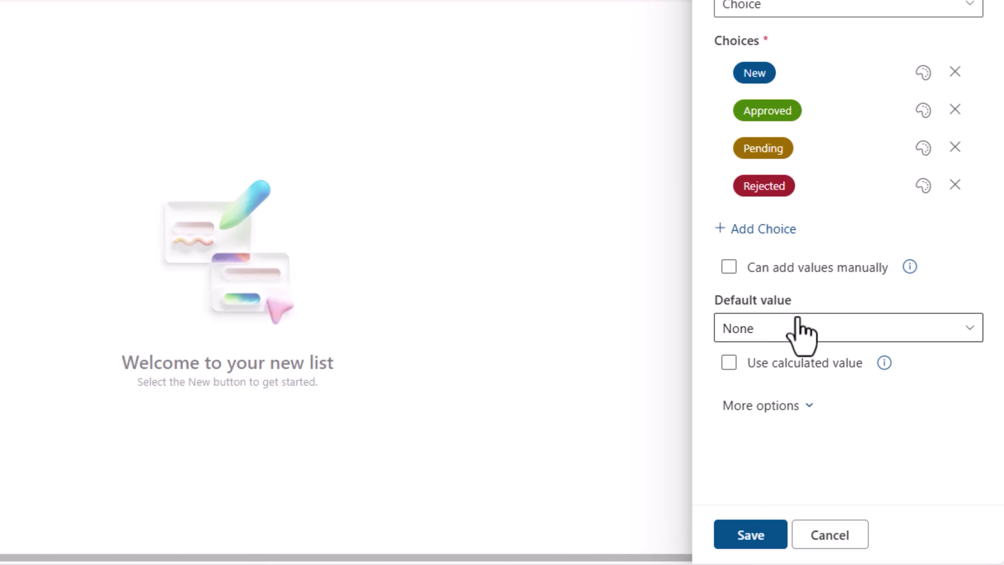
Set the default Approval Status value to New and save the column.
{"action": "left_click", "coordinate": [797, 319]}
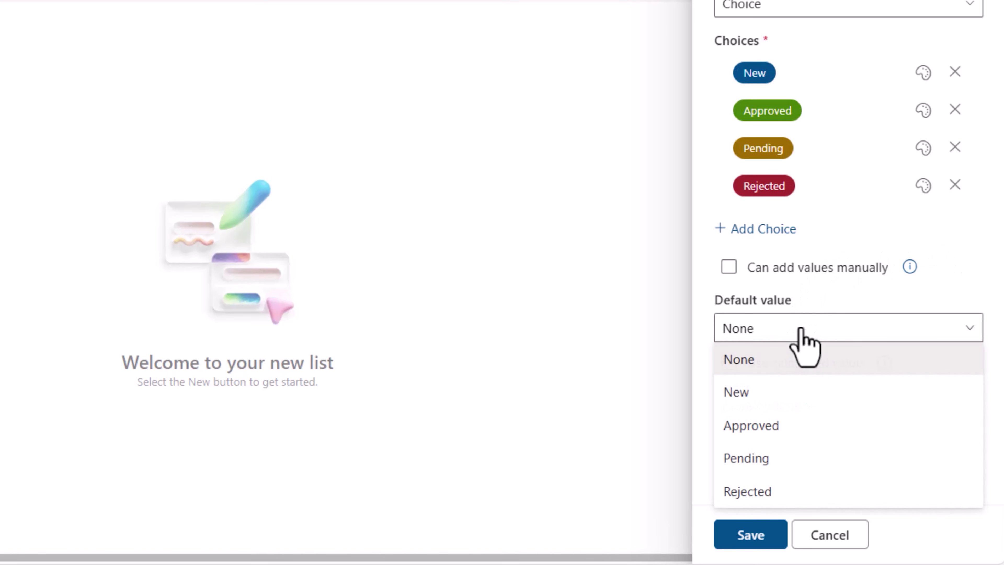
{"action": "left_click", "coordinate": [767, 390]}
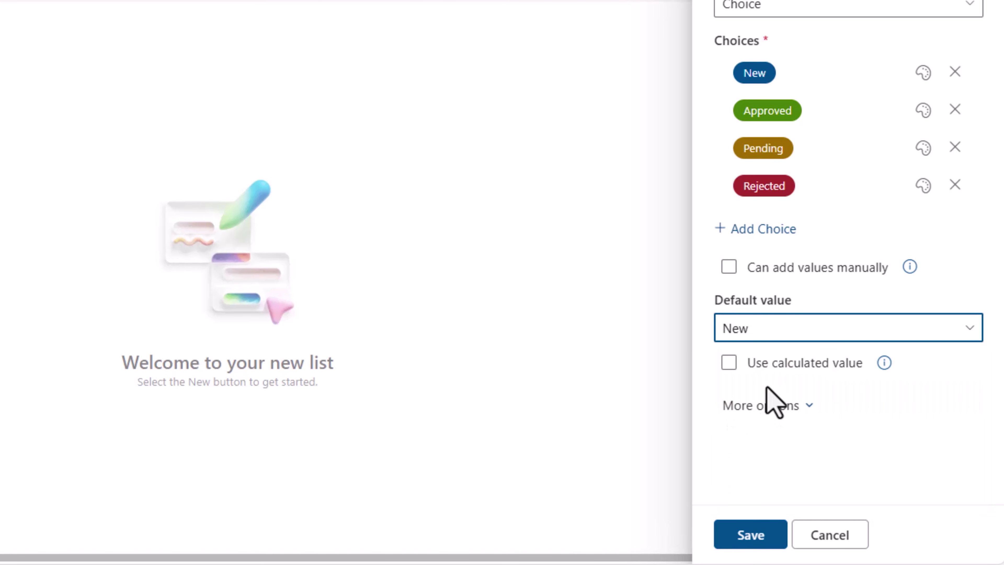
{"action": "left_click", "coordinate": [746, 543]}
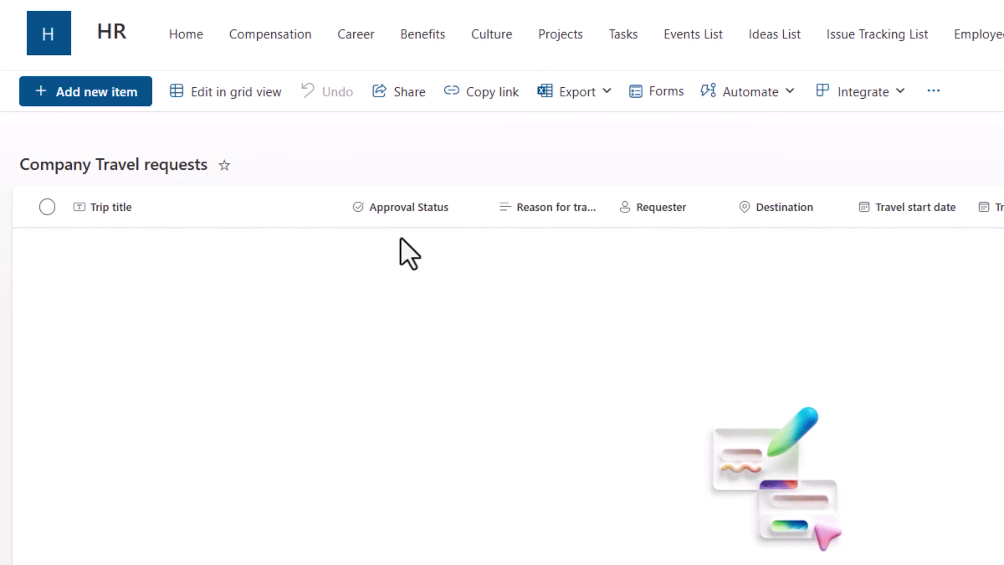
Add a "Multiple lines of text" column named "Approval Details" after Approval Status, with enhanced rich text enabled.
{"action": "left_click", "coordinate": [494, 11]}
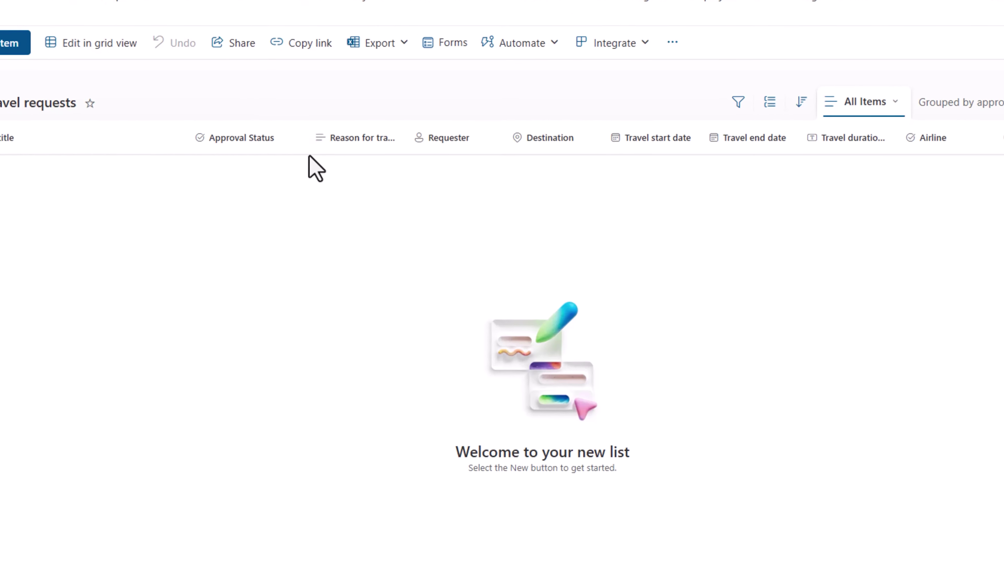
{"action": "left_click", "coordinate": [281, 142]}
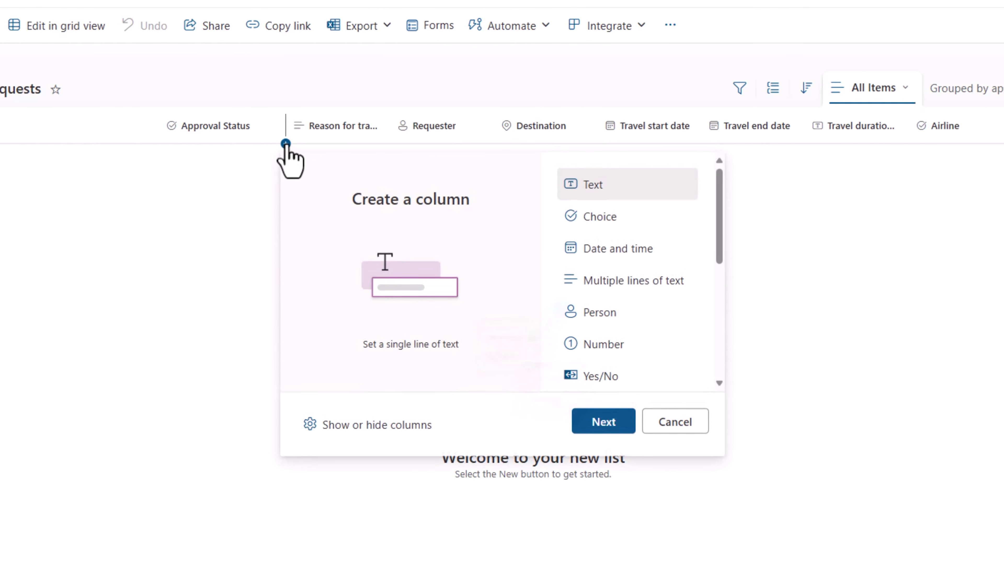
{"action": "left_click", "coordinate": [617, 280]}
{"action": "left_click", "coordinate": [617, 422]}
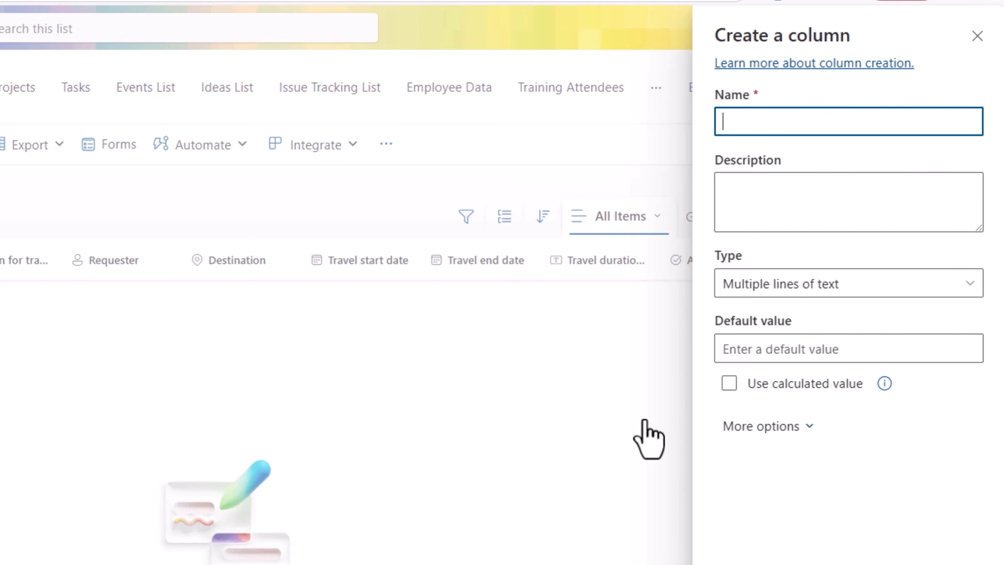
{"action": "type", "text": "Approval Details"}
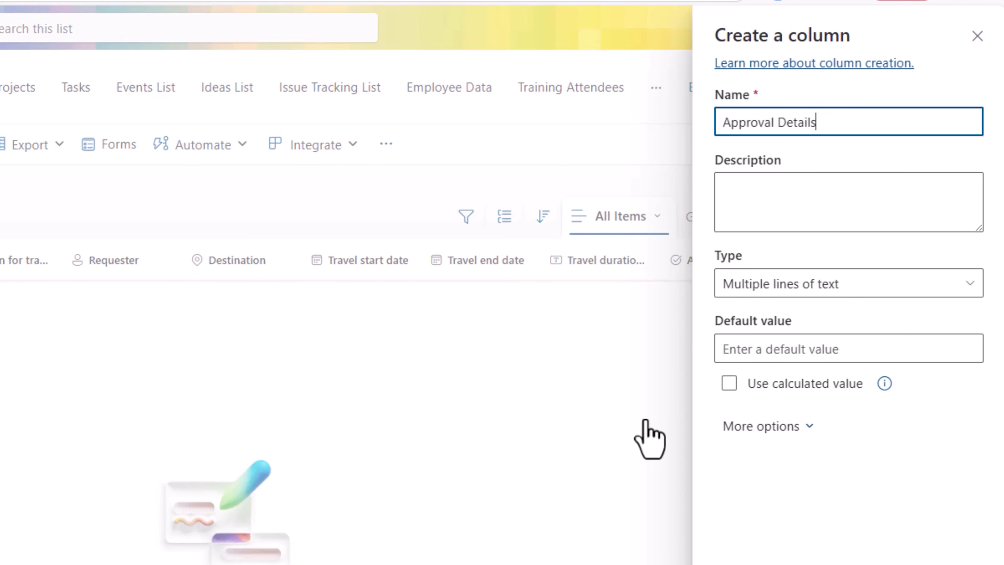
{"action": "left_click", "coordinate": [762, 426]}
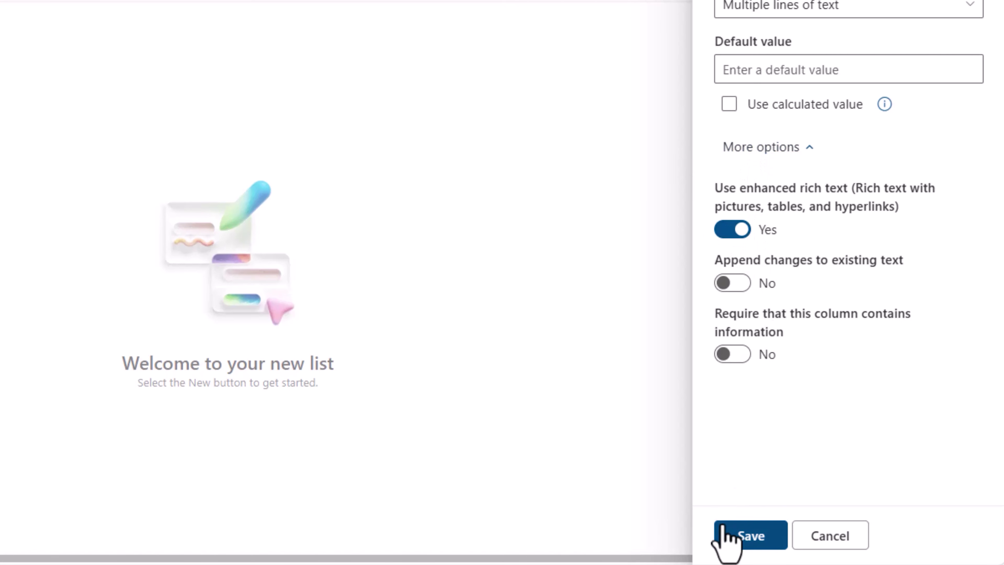
{"action": "left_click", "coordinate": [738, 537]}
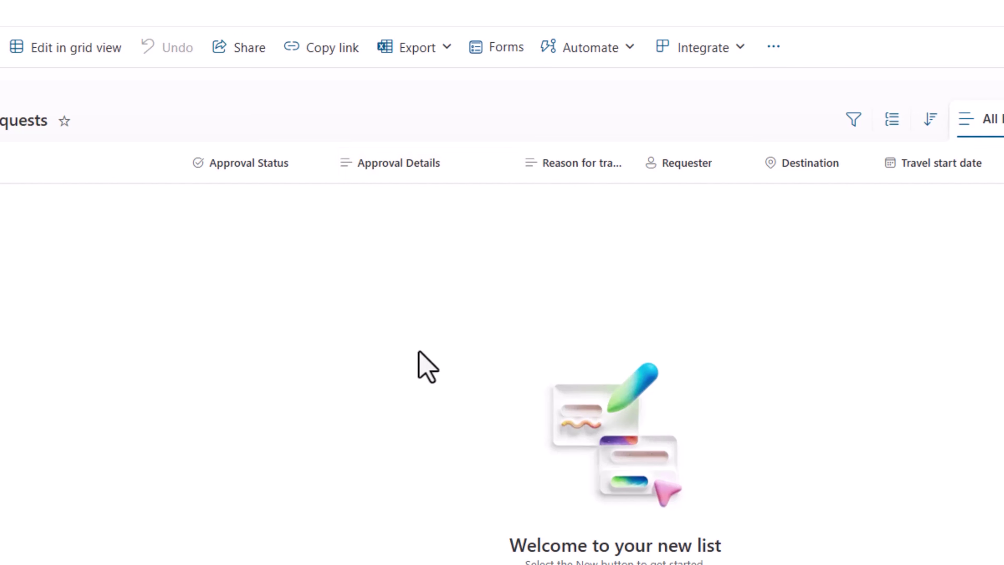
Hide the Approval Status and Approval Details columns from the new item form and save the form's column selection.
{"action": "left_click", "coordinate": [136, 171]}
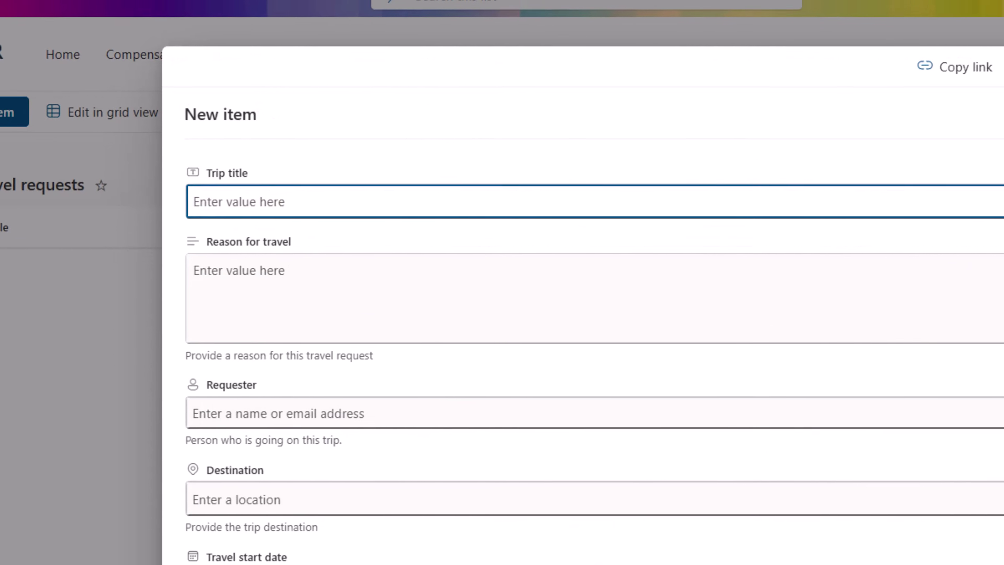
{"action": "scroll", "coordinate": [326, 375], "scroll_direction": "down", "scroll_amount": 10}
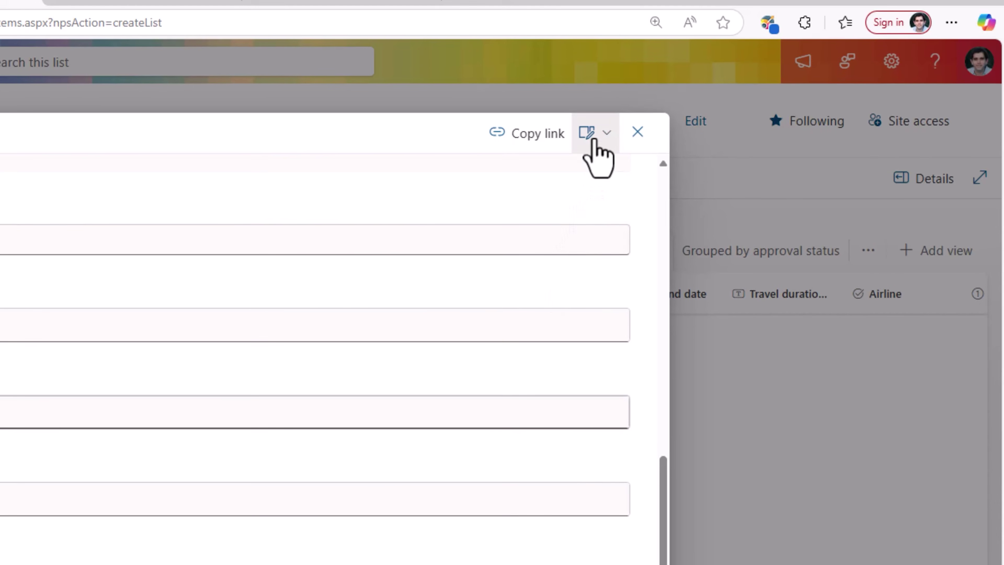
{"action": "left_click", "coordinate": [593, 134]}
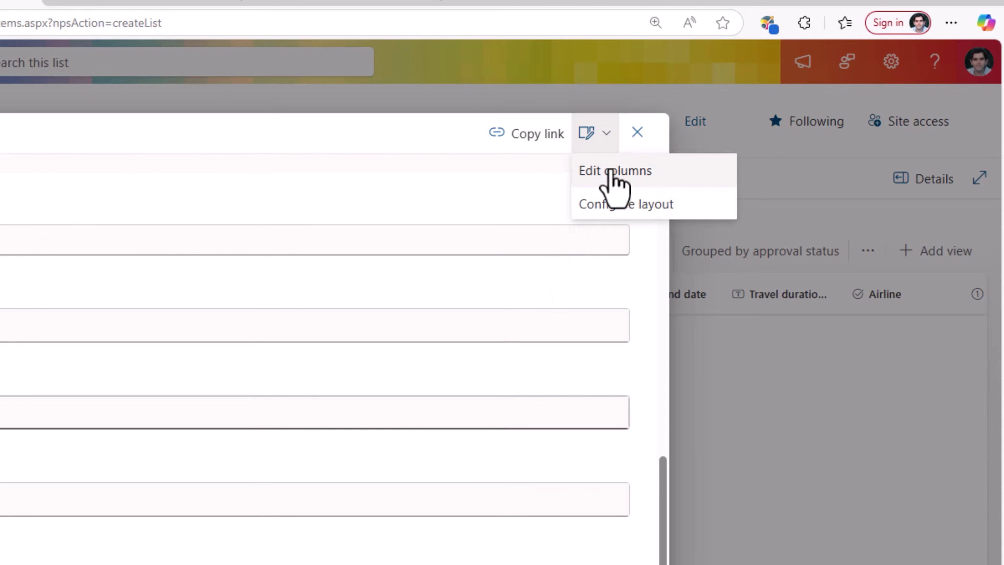
{"action": "left_click", "coordinate": [612, 171]}
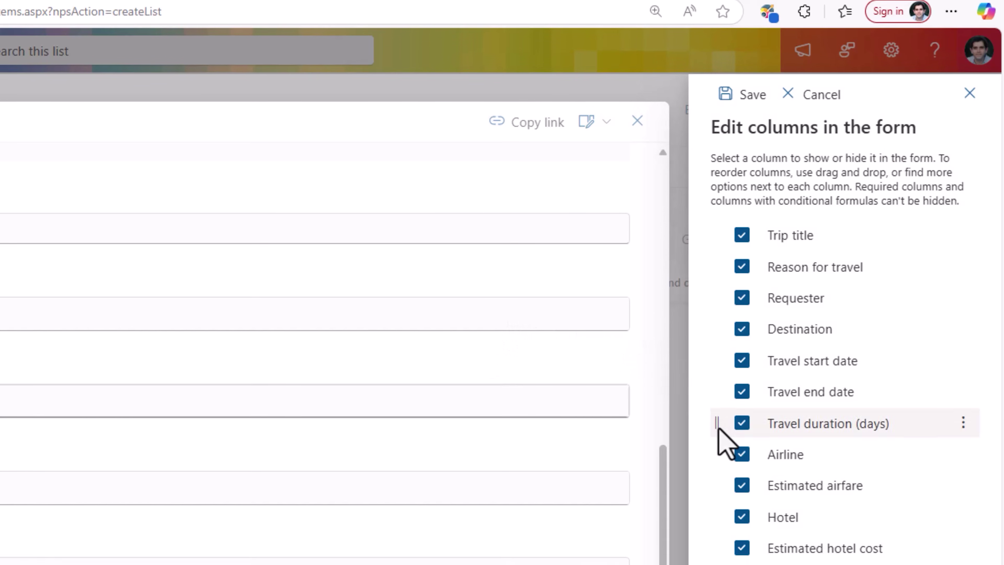
{"action": "left_click", "coordinate": [742, 342]}
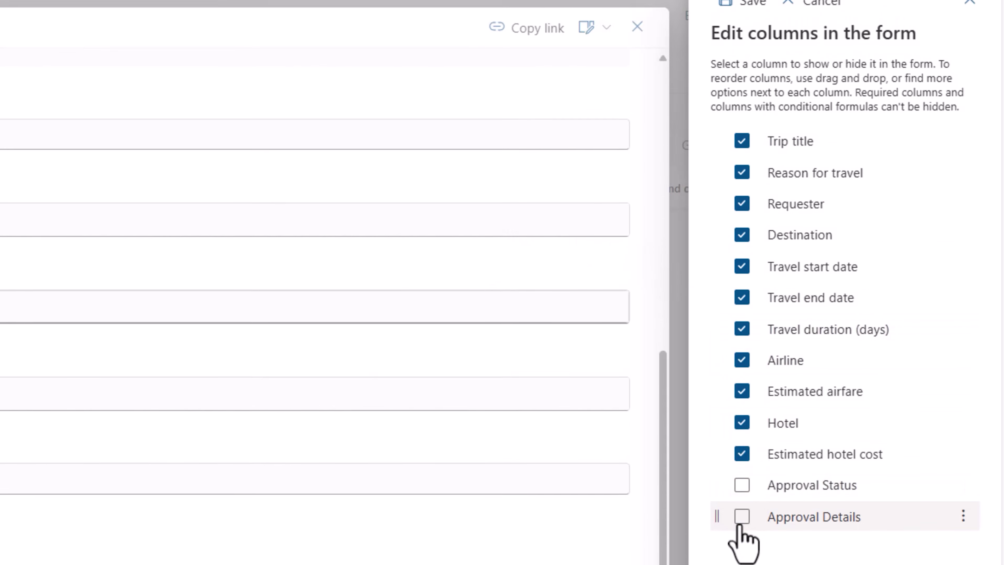
{"action": "left_click", "coordinate": [753, 121]}
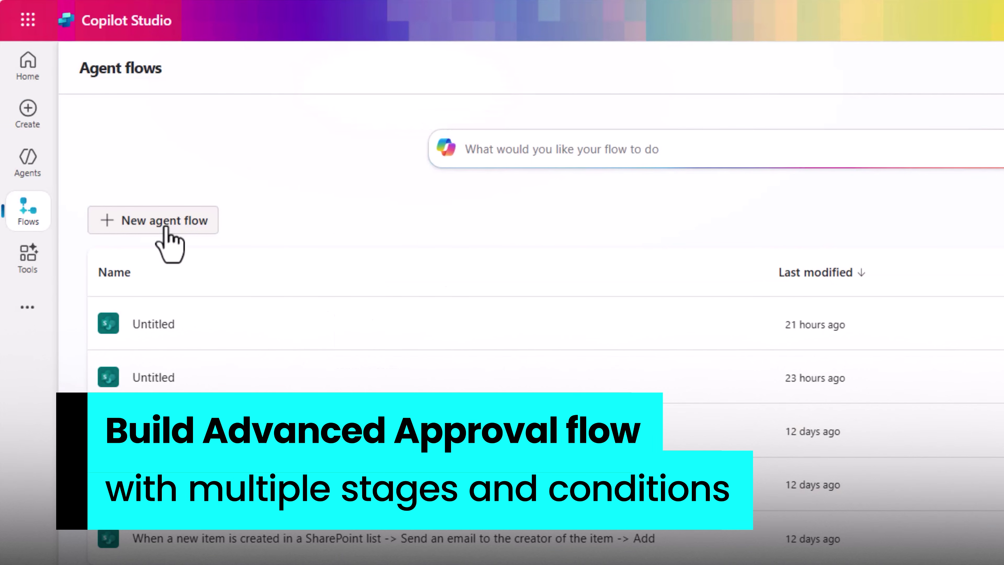
Switch to Agent flows in Copilot Studio and create a new agent flow.
{"action": "left_click", "coordinate": [165, 221]}
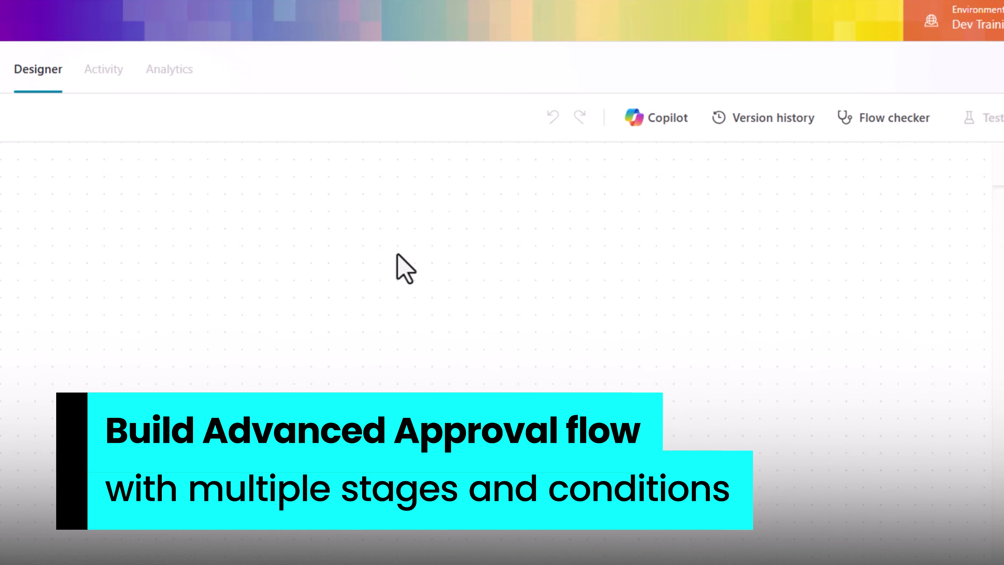
Add the SharePoint "When an item is created" trigger to the new flow.
{"action": "left_click", "coordinate": [482, 245]}
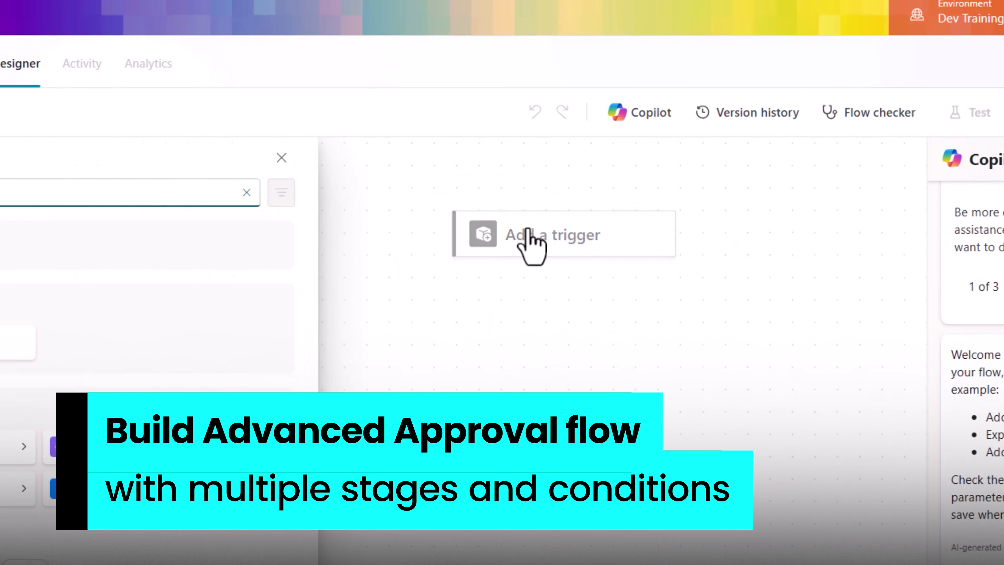
{"action": "type", "text": "when a new item"}
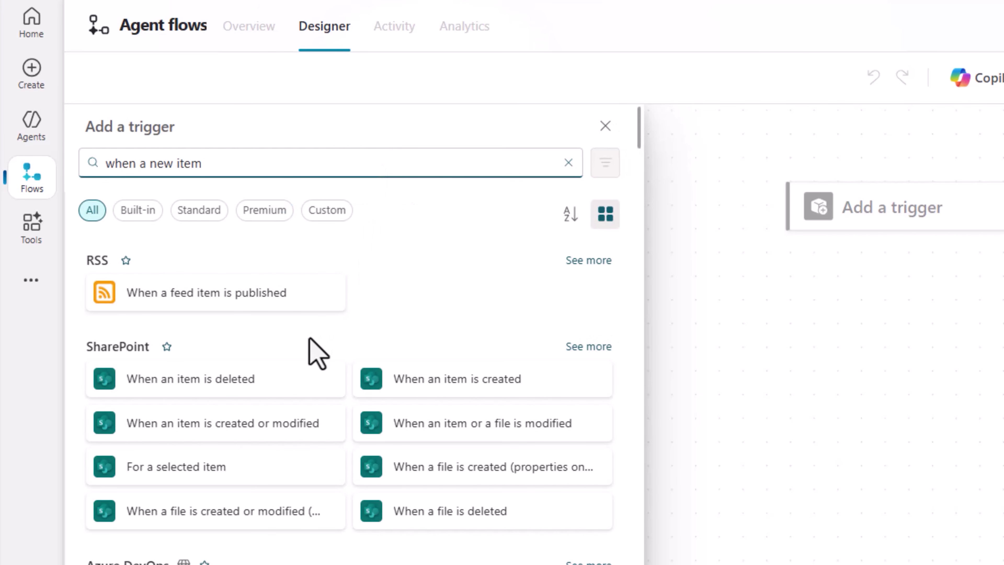
{"action": "left_click", "coordinate": [428, 391]}
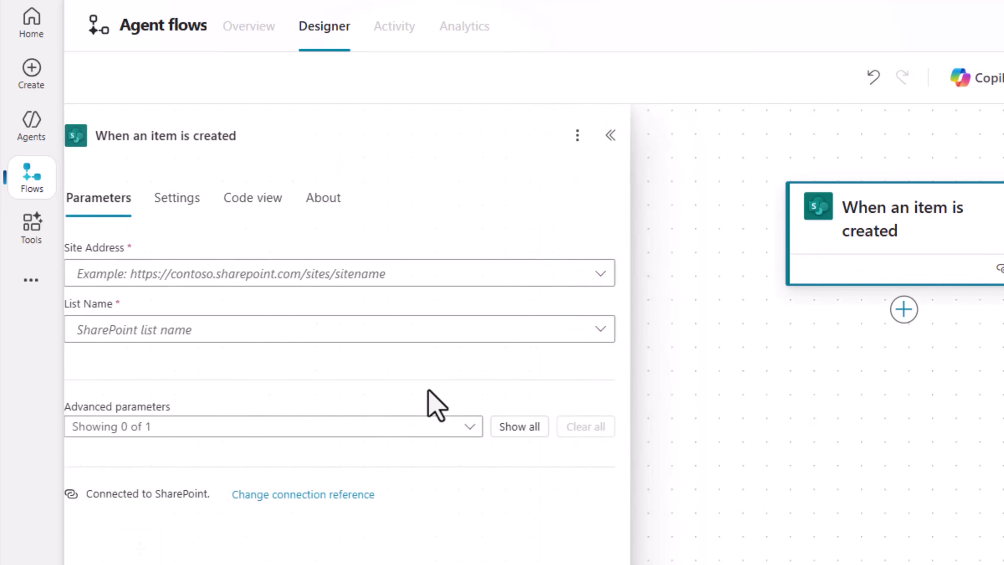
{"action": "left_click", "coordinate": [279, 273]}
{"action": "type", "text": "https://thepoweraddicts.sharepoint.com/sites/hr"}
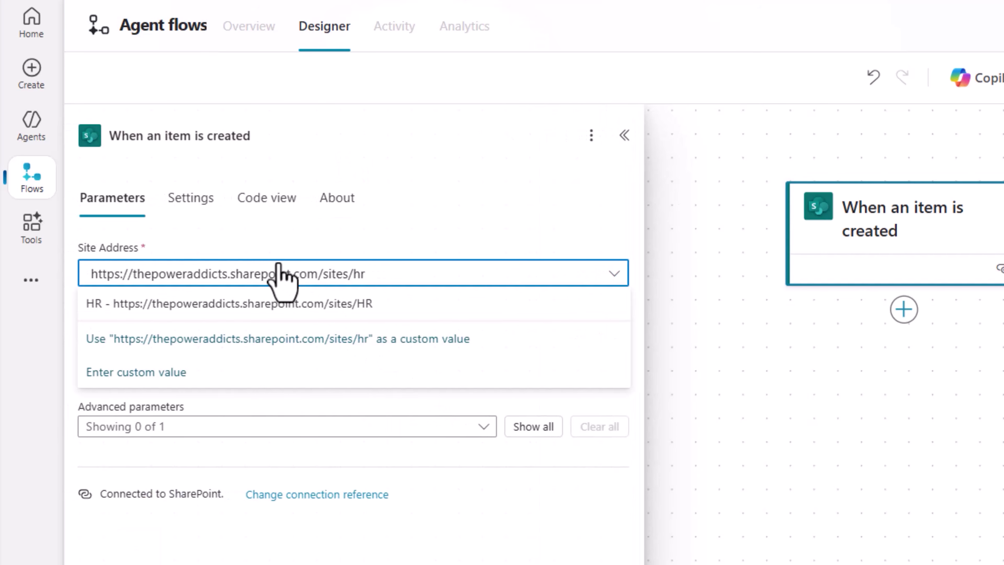
{"action": "left_click", "coordinate": [299, 305]}
{"action": "left_click", "coordinate": [295, 330]}
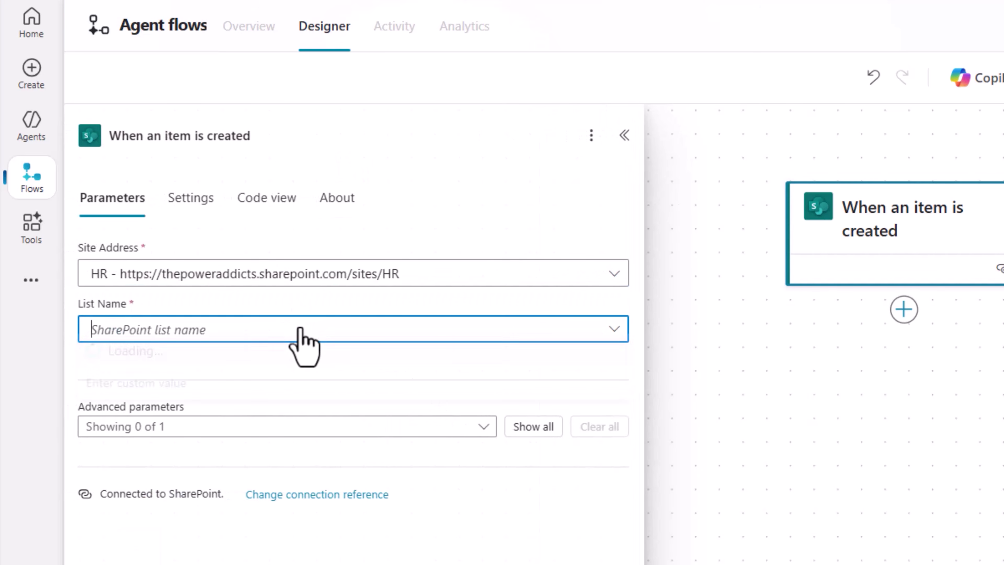
{"action": "type", "text": "company"}
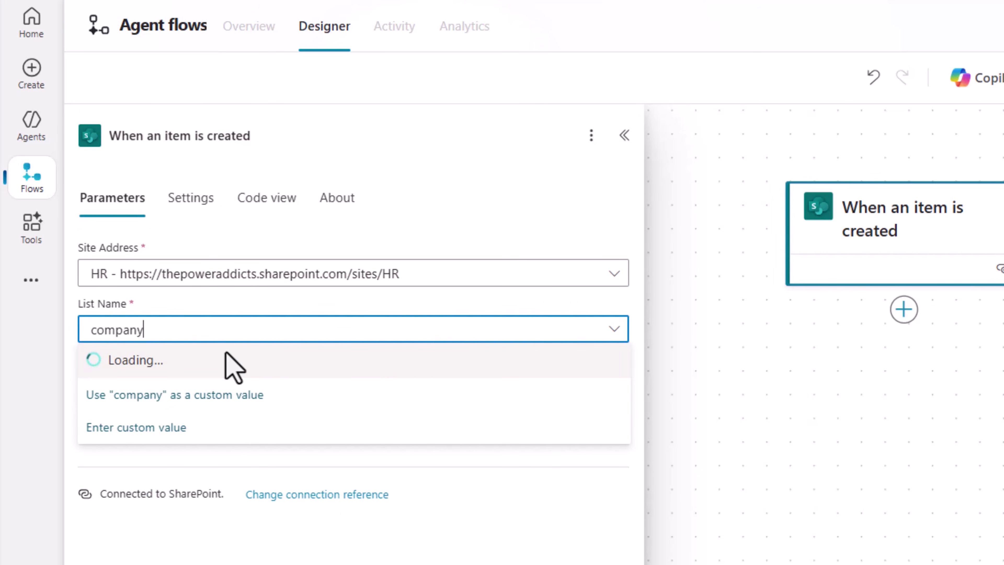
{"action": "left_click", "coordinate": [158, 350]}
{"action": "left_click", "coordinate": [178, 371]}
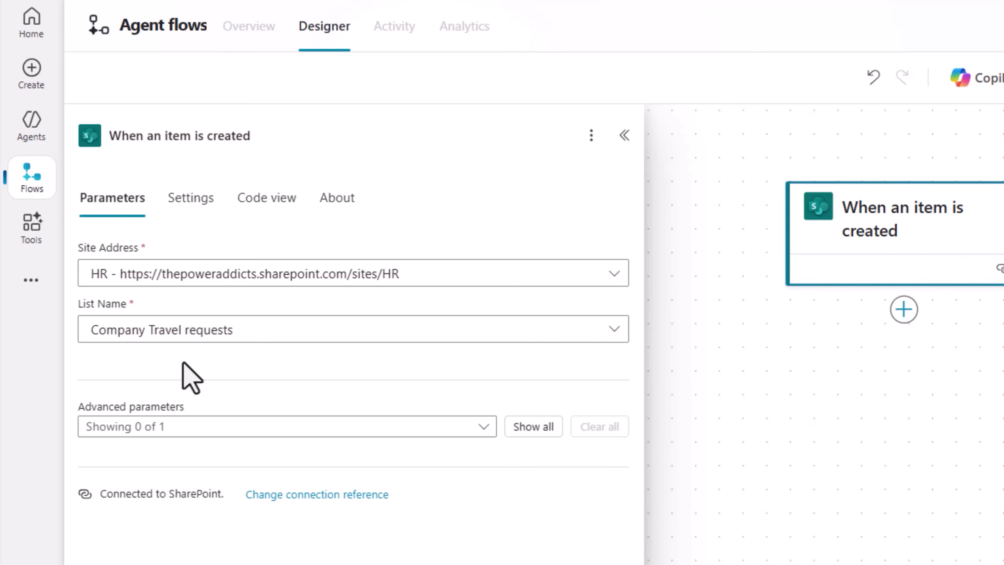
Rename the trigger as "When a New Travel Request is Submitted".
{"action": "left_click", "coordinate": [144, 139]}
{"action": "key", "text": "ctrl+a"}
{"action": "type", "text": "When a New Travel Request is Submitted"}
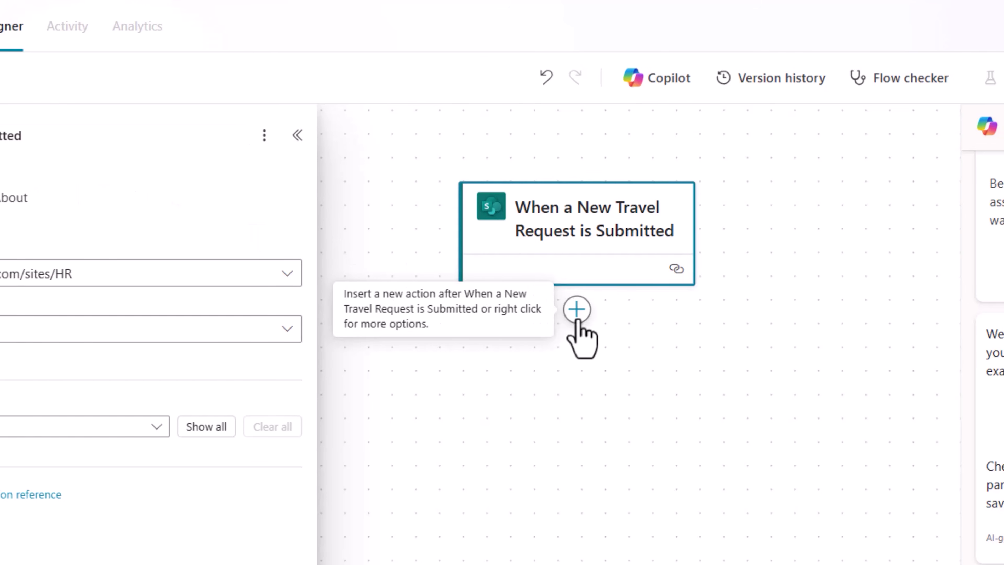
Add a SharePoint "Update item" action directly after the trigger.
{"action": "left_click", "coordinate": [577, 316]}
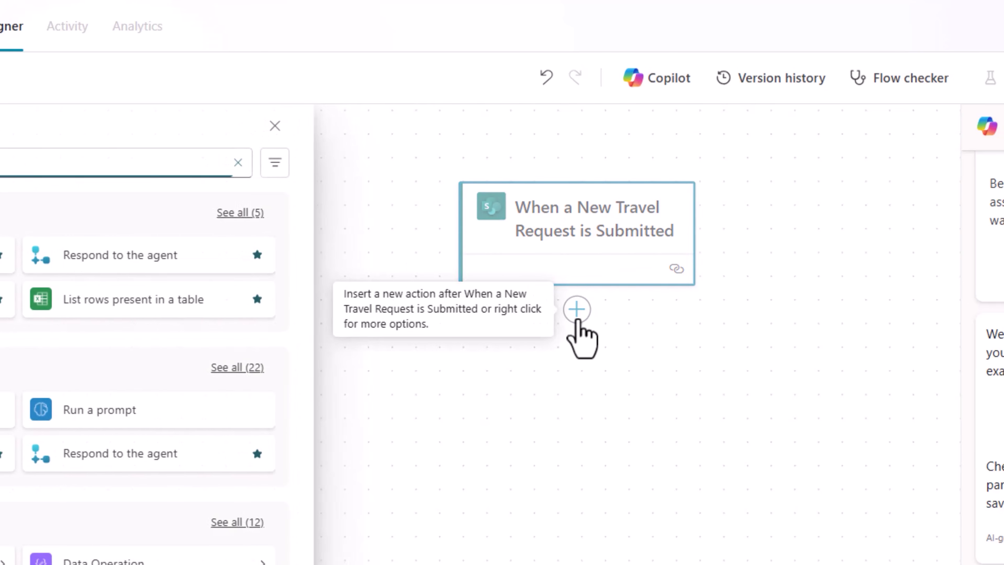
{"action": "type", "text": "update item"}
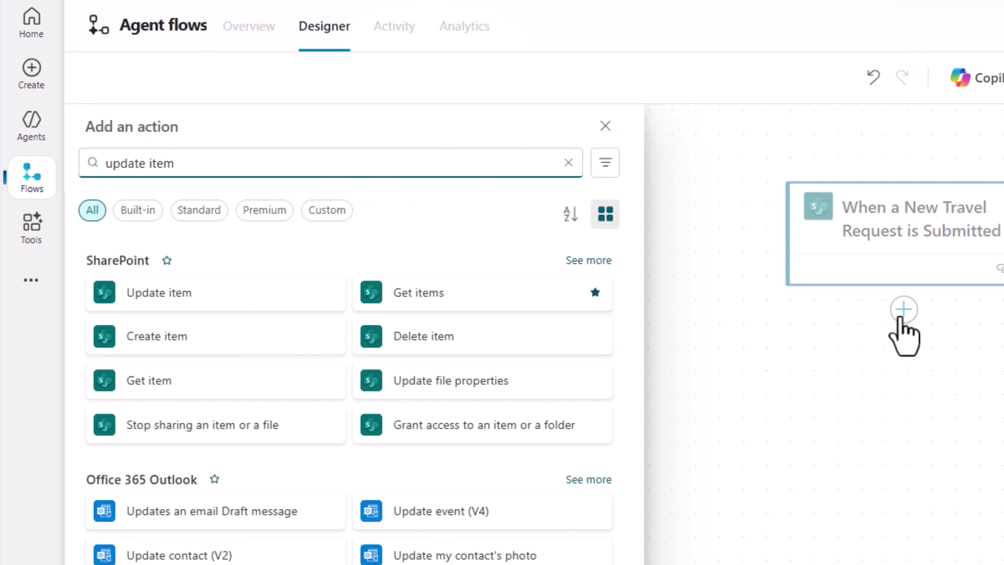
{"action": "left_click", "coordinate": [227, 305]}
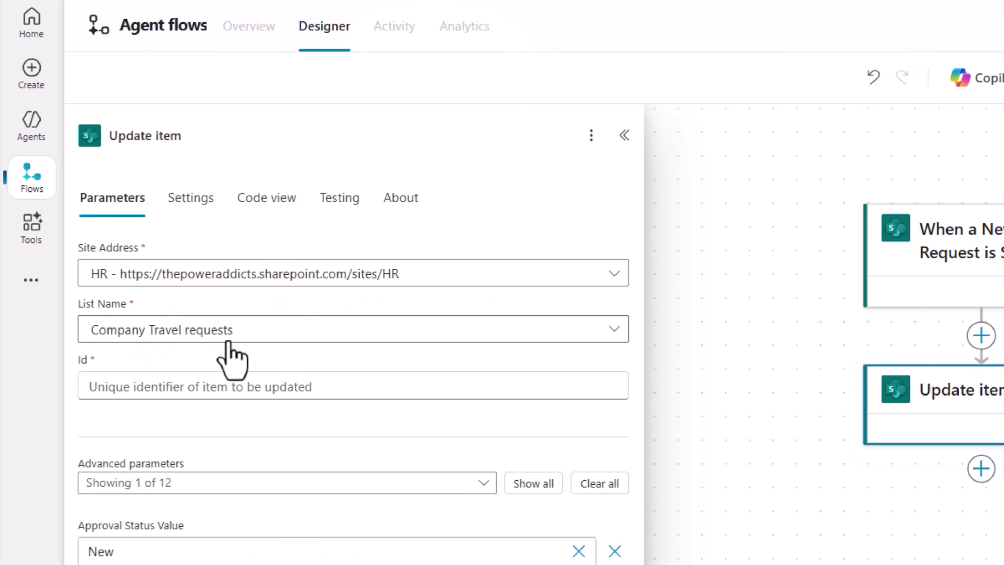
Set the update action's Id to the trigger's ID dynamic value and its Approval Status Value to Pending.
{"action": "left_click", "coordinate": [222, 386]}
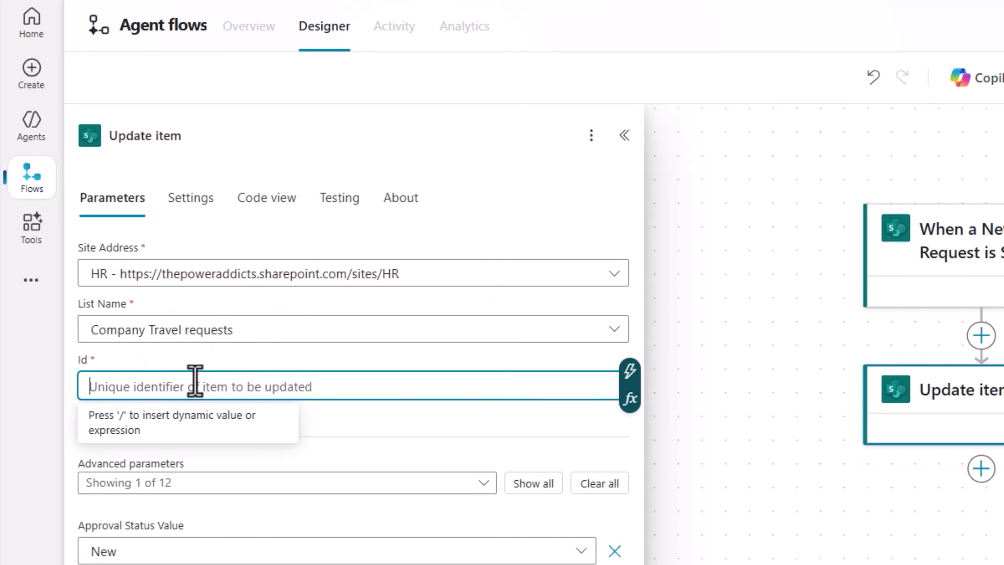
{"action": "left_click", "coordinate": [631, 372]}
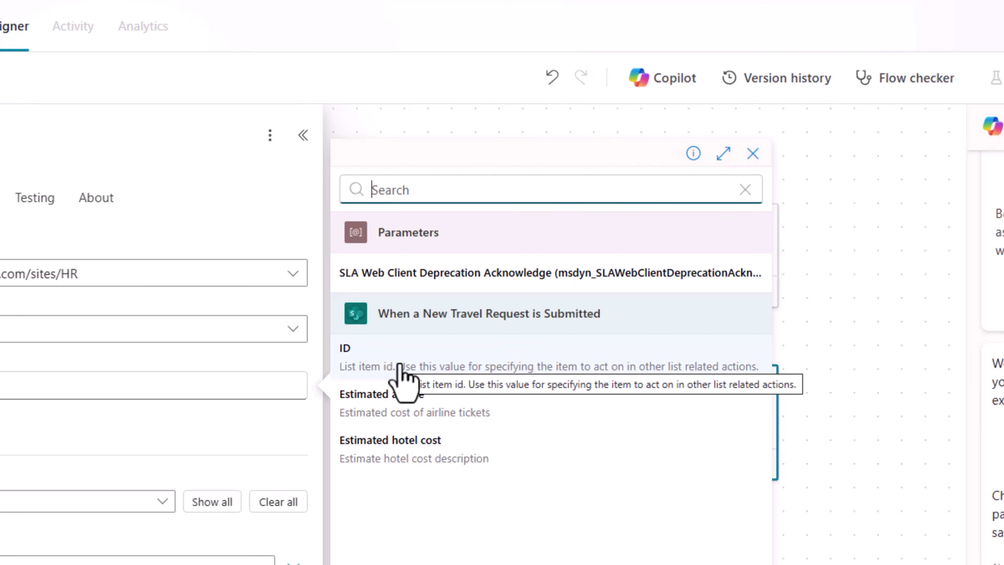
{"action": "left_click", "coordinate": [400, 366]}
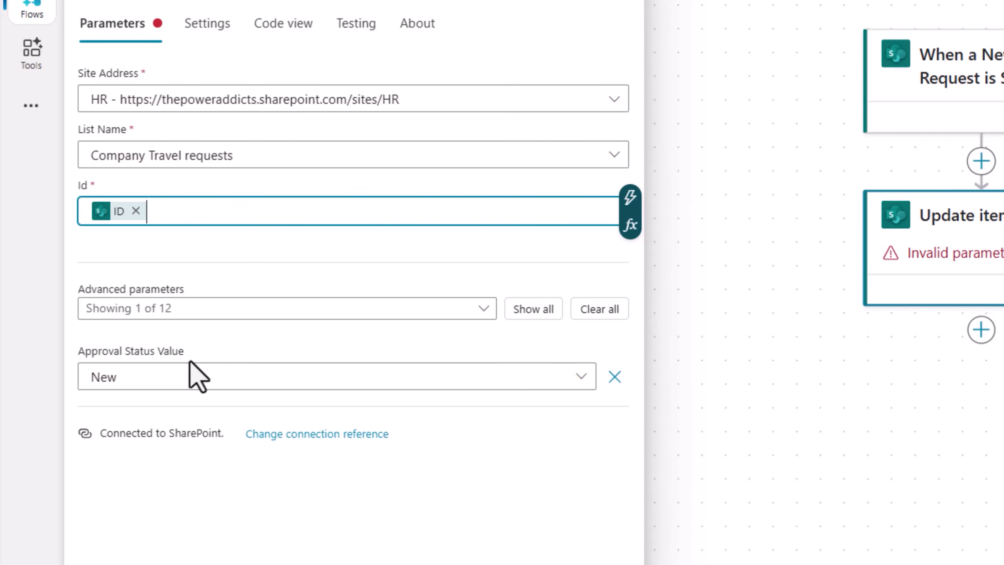
{"action": "left_click", "coordinate": [572, 380]}
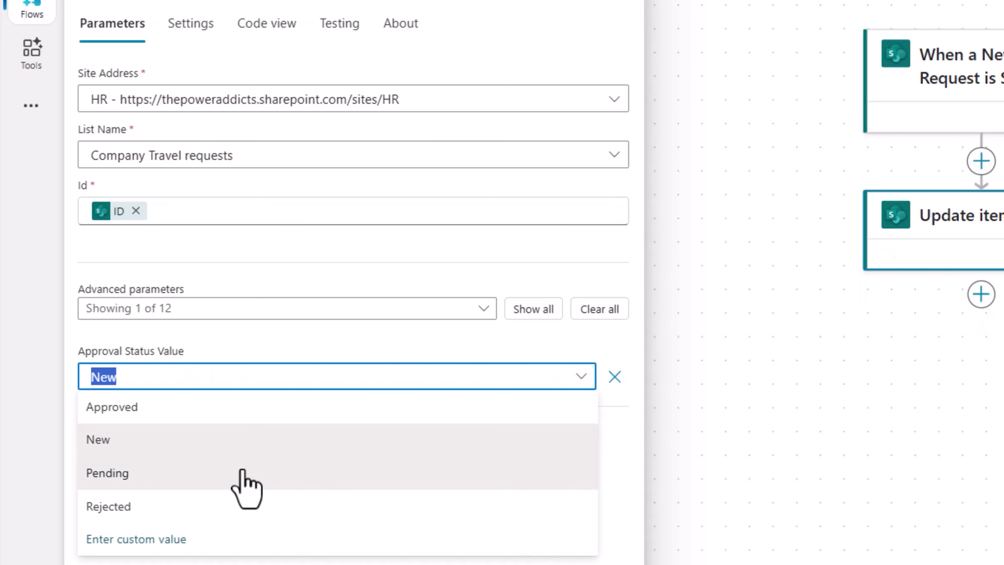
{"action": "left_click", "coordinate": [243, 473]}
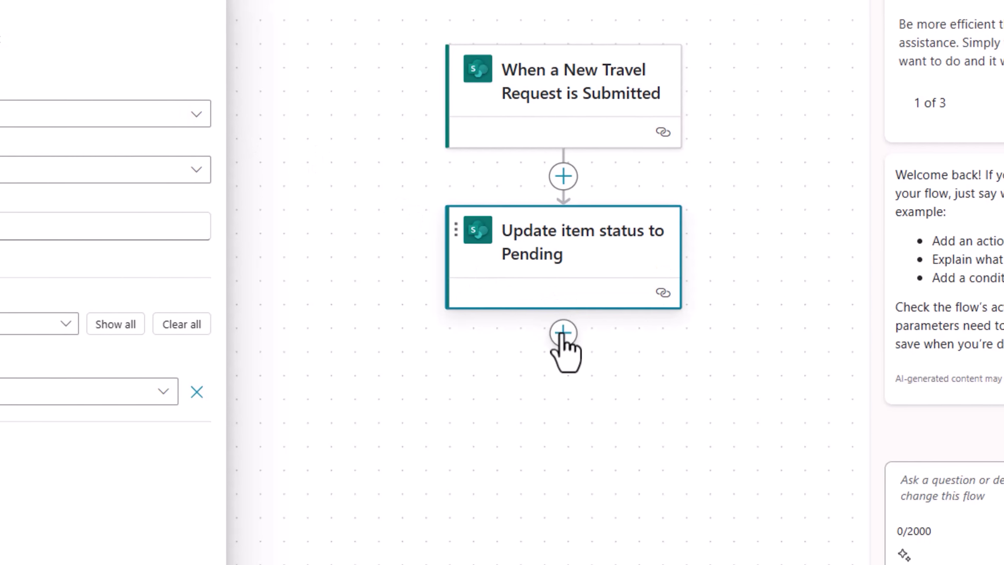
Add the Human in the loop action "Start and wait for an advanced approval" after the status update action.
{"action": "left_click", "coordinate": [563, 334]}
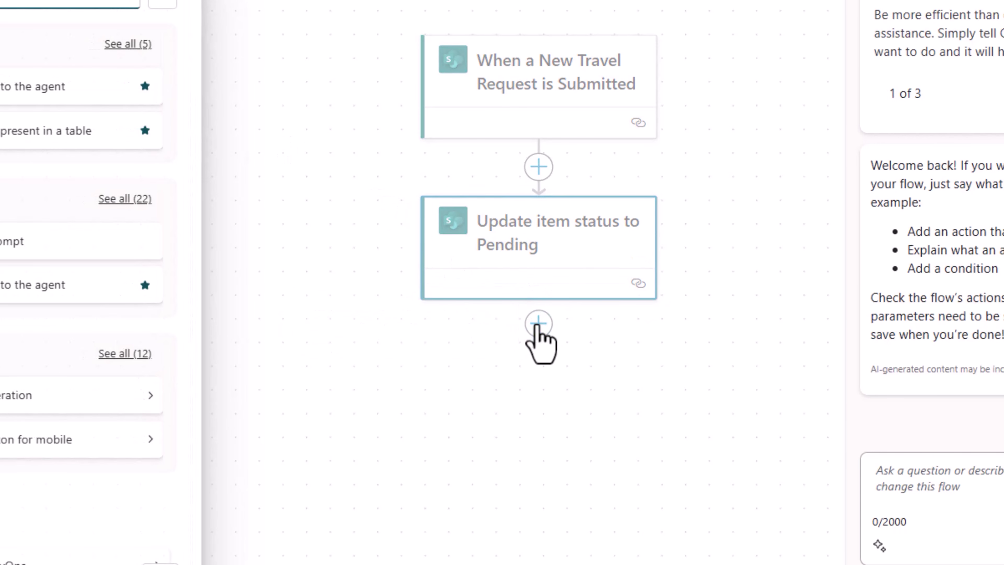
{"action": "type", "text": "advanced approvals"}
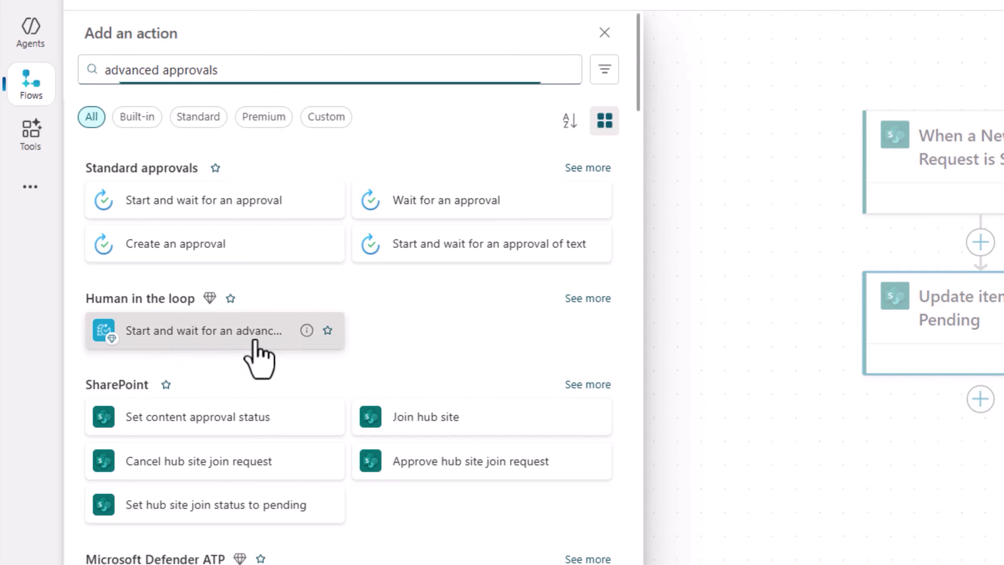
{"action": "left_click", "coordinate": [255, 340]}
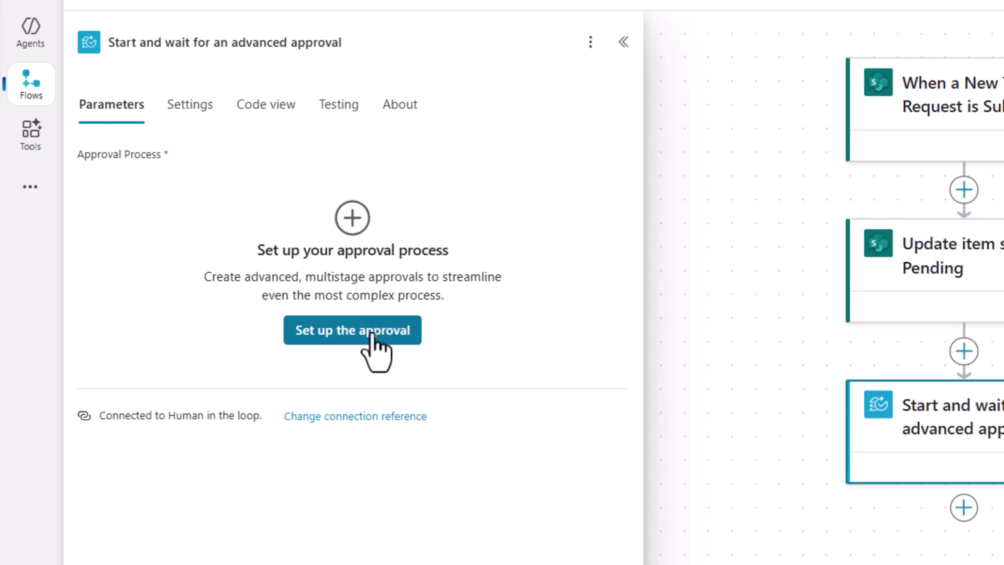
Set up the advanced approval process with a first stage named "Manager Approval".
{"action": "left_click", "coordinate": [403, 336]}
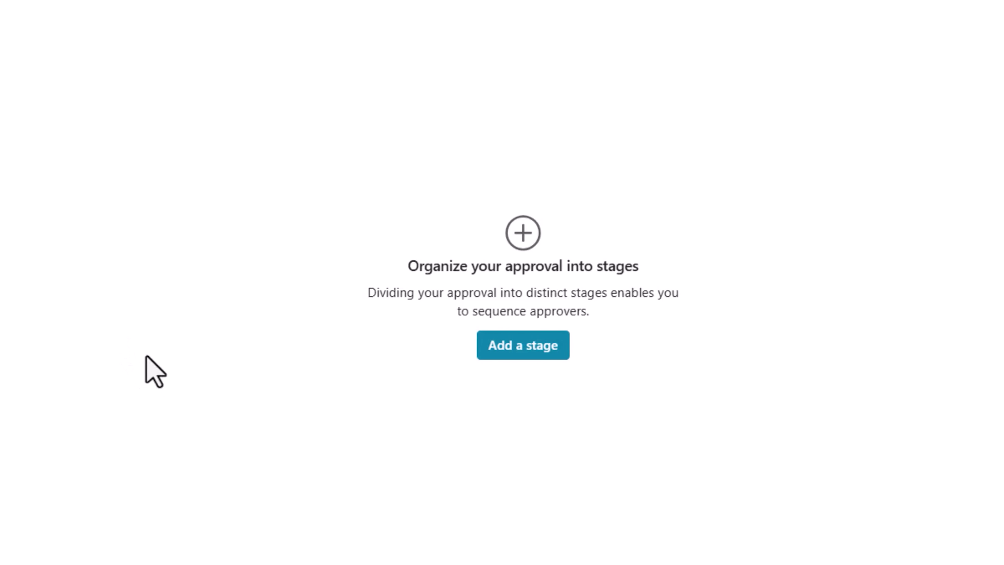
{"action": "left_click", "coordinate": [501, 353]}
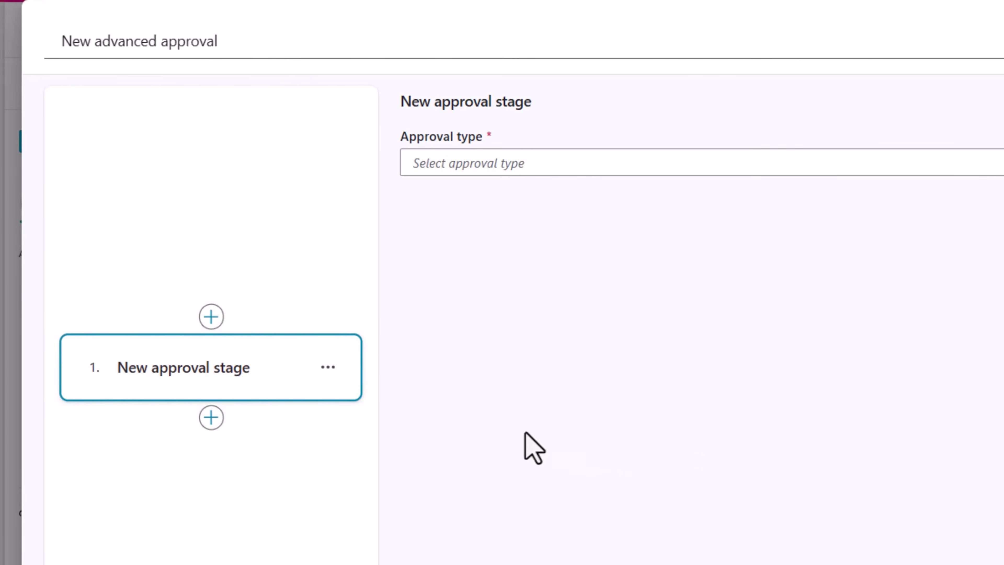
{"action": "left_click", "coordinate": [314, 279]}
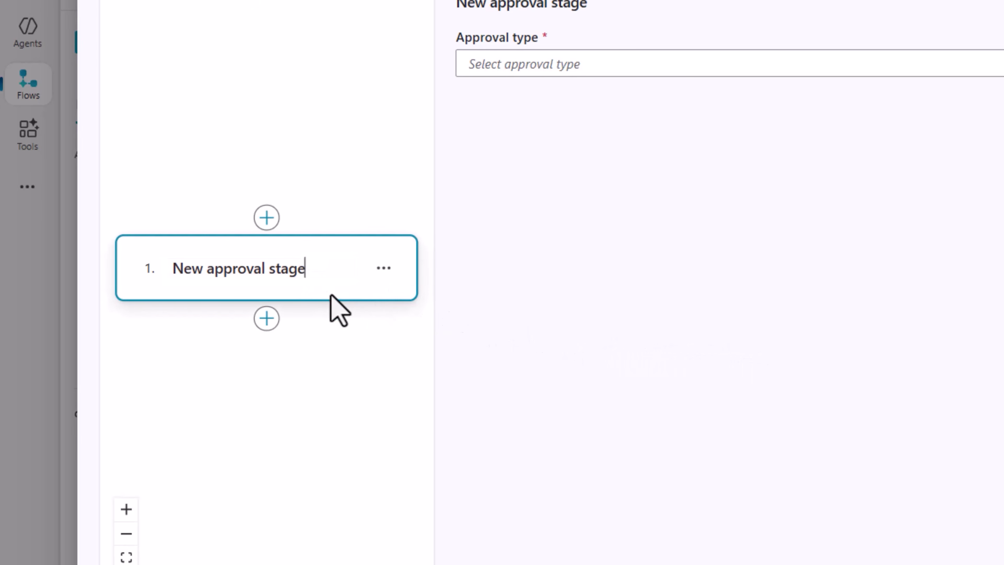
{"action": "key", "text": "ctrl+a"}
{"action": "type", "text": "Manager Approval"}
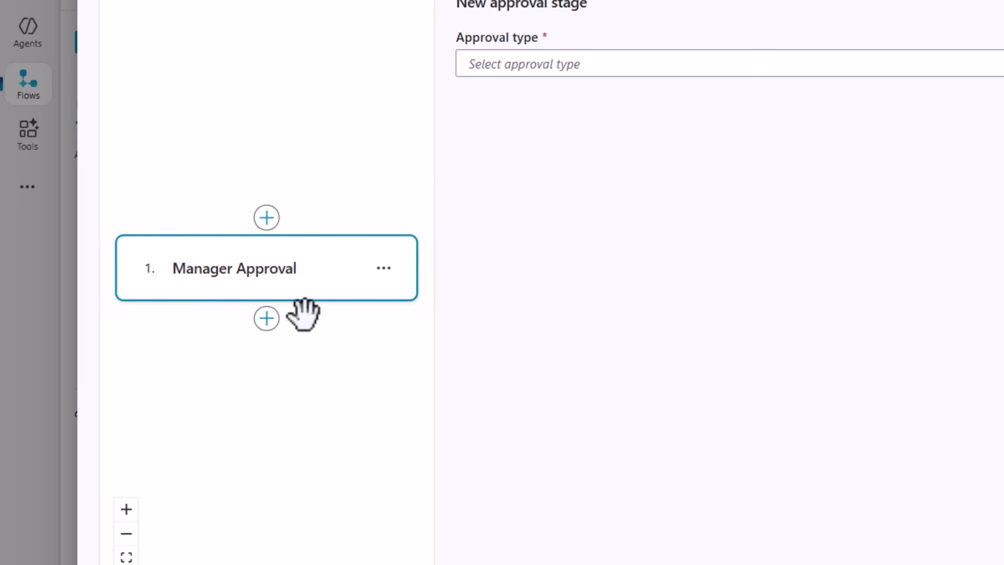
{"action": "key", "text": "Return"}
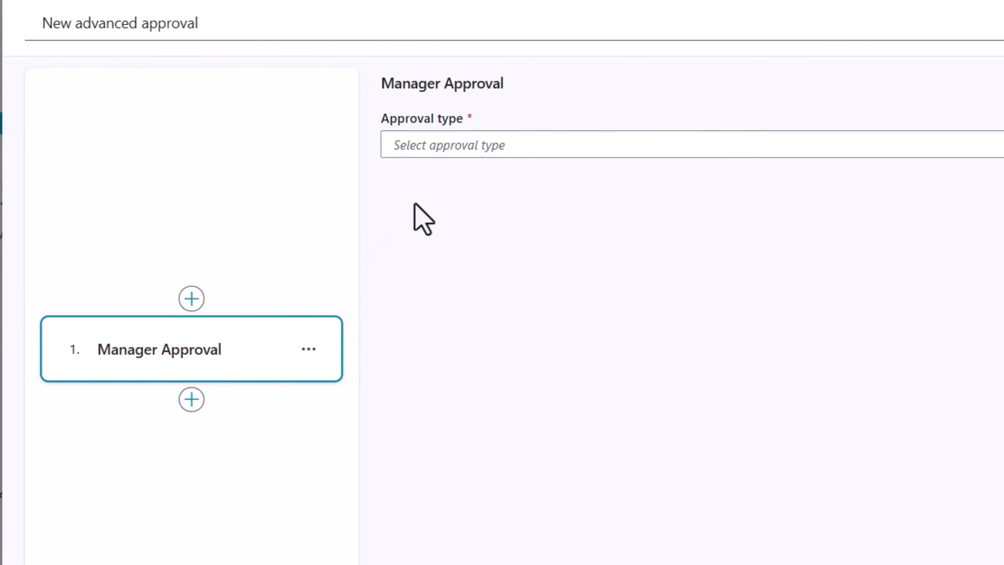
Set the Manager Approval stage to "Approve/Reject - First to respond" and enter the title "Manager Approval Needed - Travel Request for".
{"action": "left_click", "coordinate": [523, 71]}
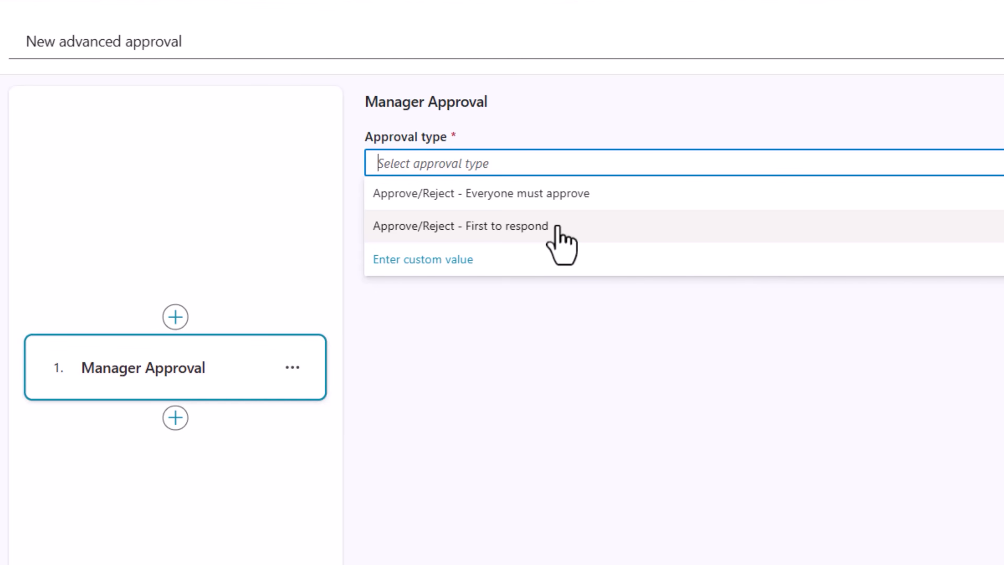
{"action": "left_click", "coordinate": [491, 234]}
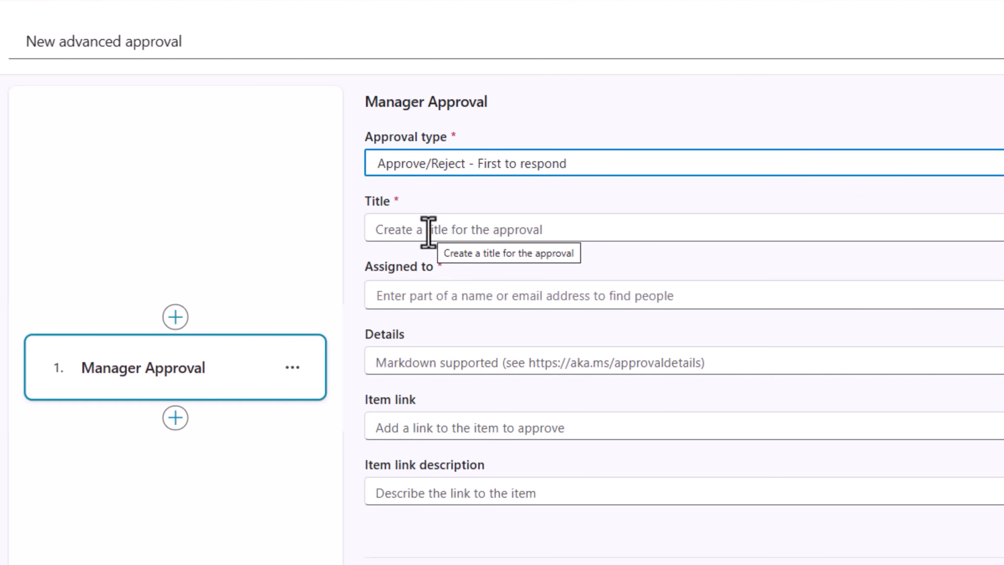
{"action": "left_click", "coordinate": [445, 233]}
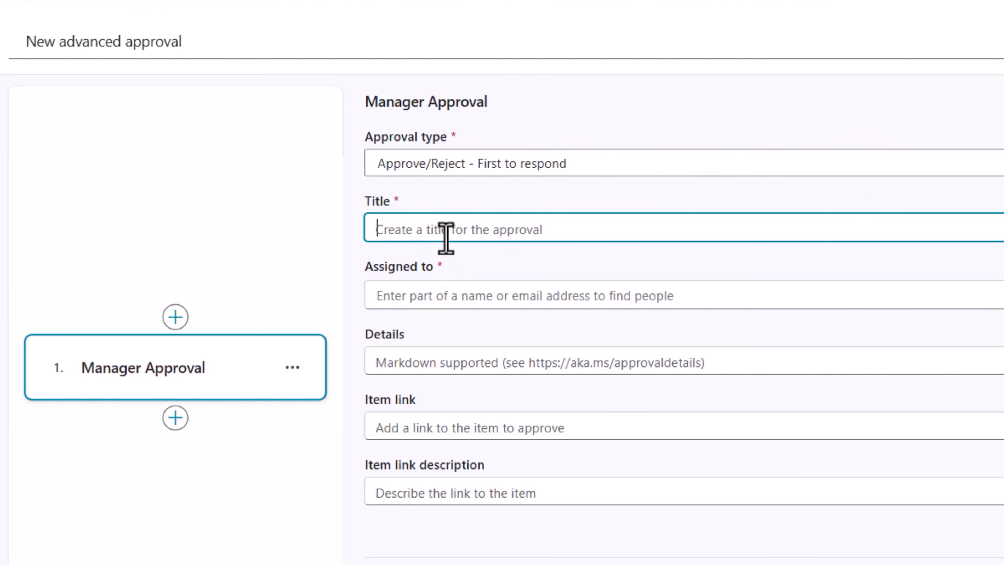
{"action": "type", "text": "Manager Approval Needed - Travel Request for"}
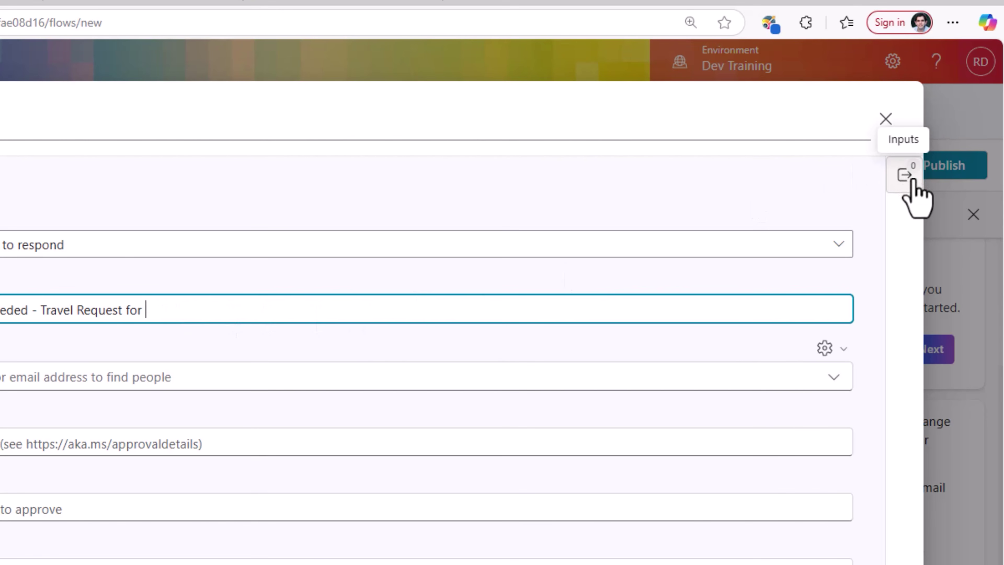
Add a String input named "EmployeeName" to the advanced approval.
{"action": "left_click", "coordinate": [909, 178]}
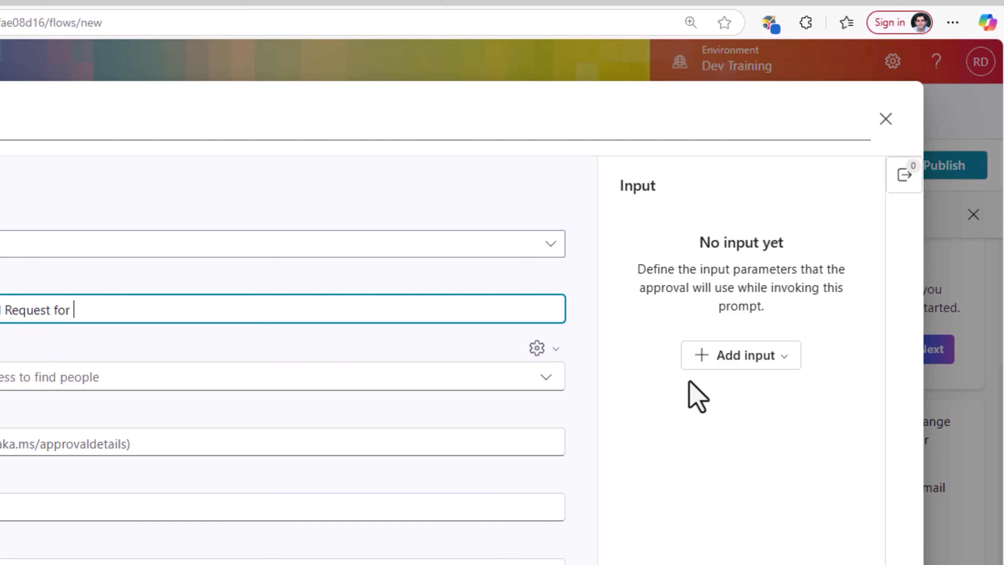
{"action": "left_click", "coordinate": [730, 362]}
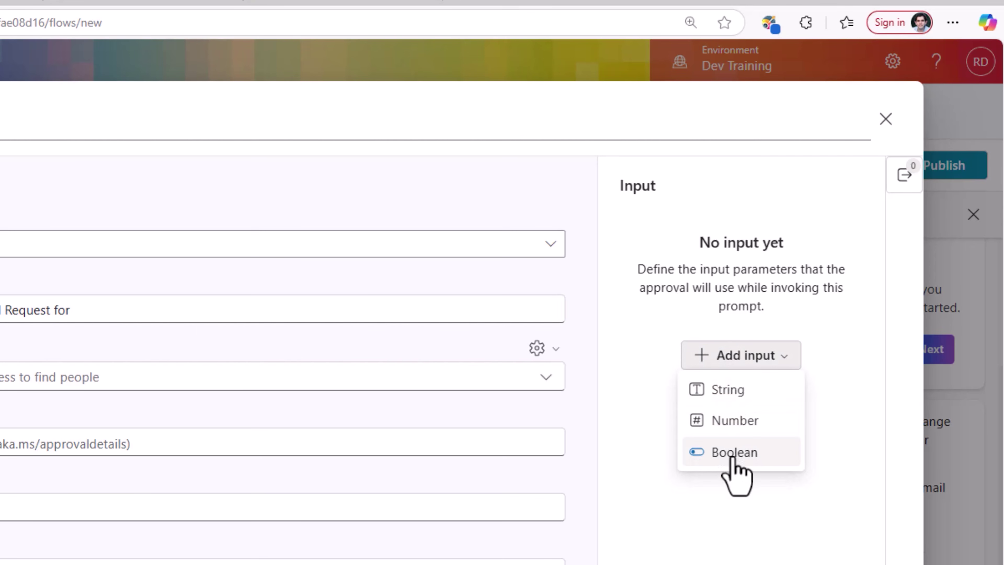
{"action": "left_click", "coordinate": [723, 395]}
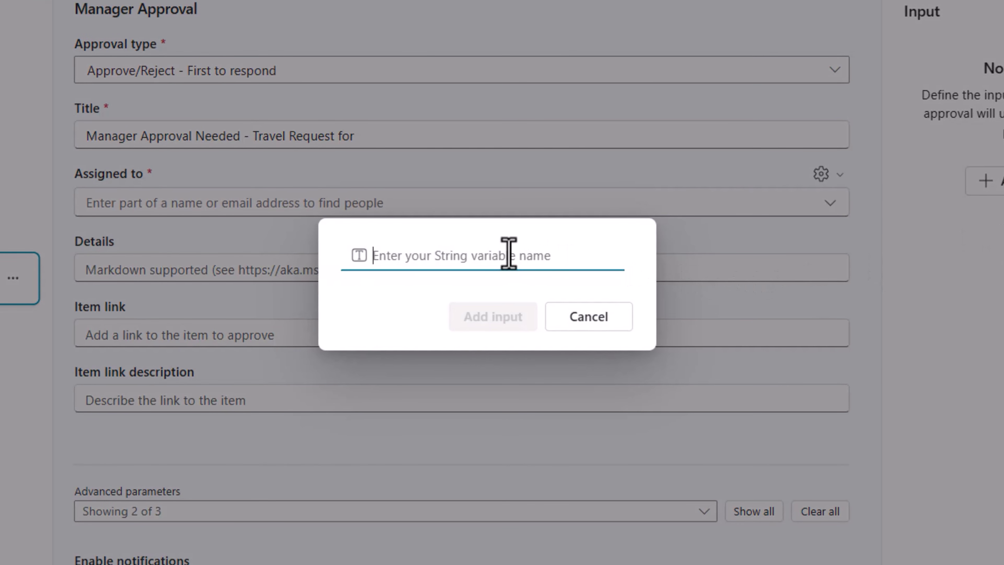
{"action": "type", "text": "Em"}
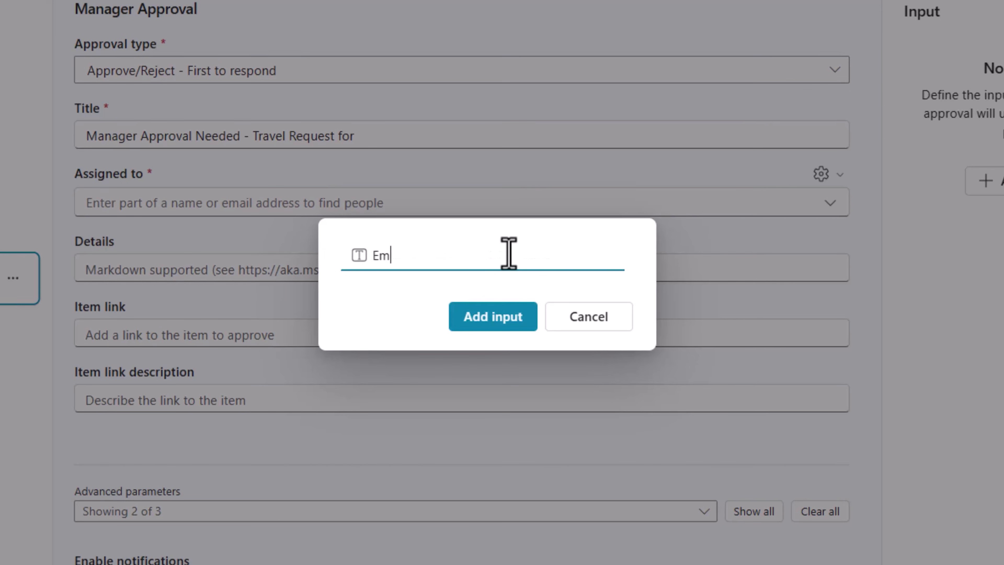
{"action": "type", "text": "ployeeName"}
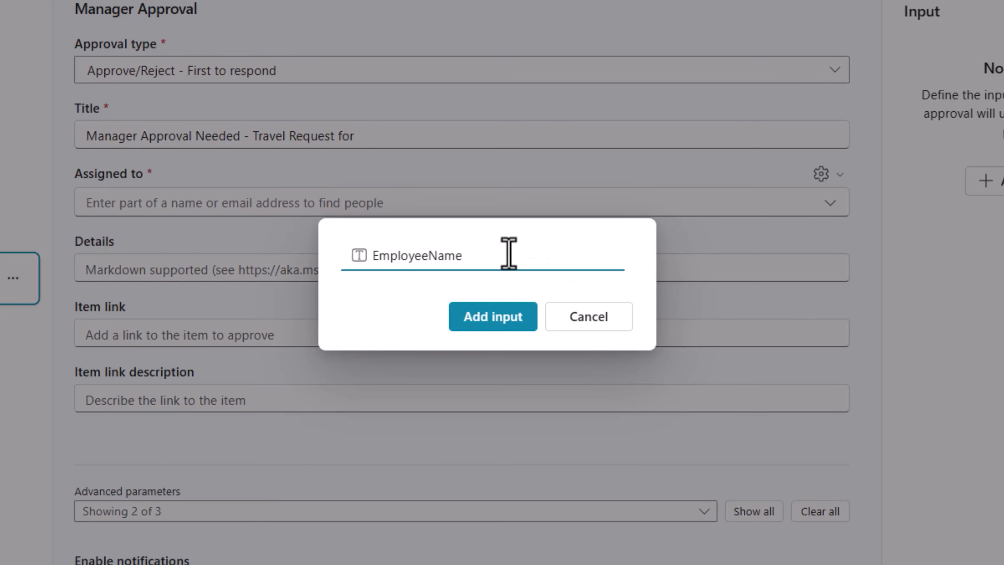
{"action": "left_click", "coordinate": [516, 312]}
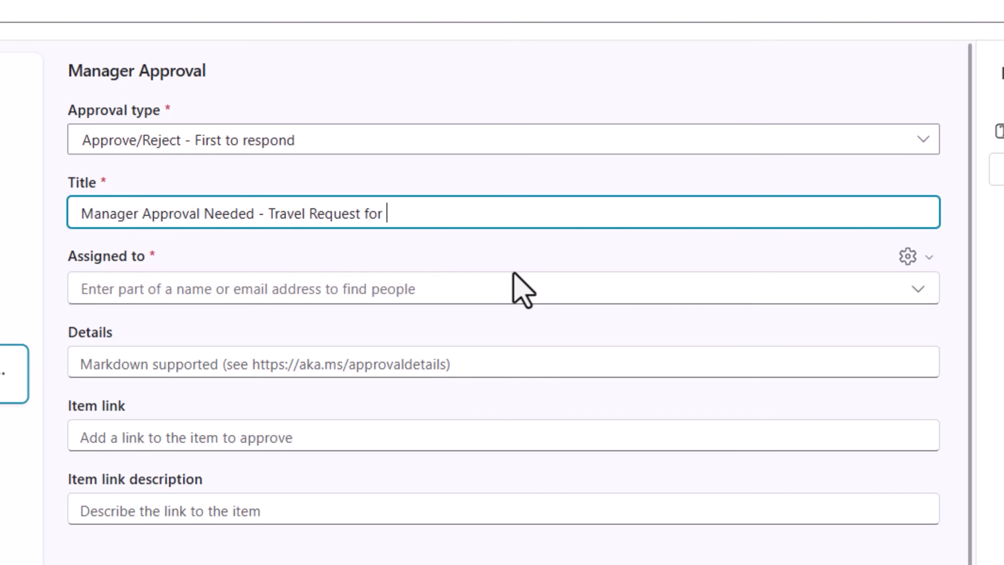
Append the EmployeeName variable as ${EmployeeName}, followed by a comma, to the Manager Approval title.
{"action": "type", "text": "${"}
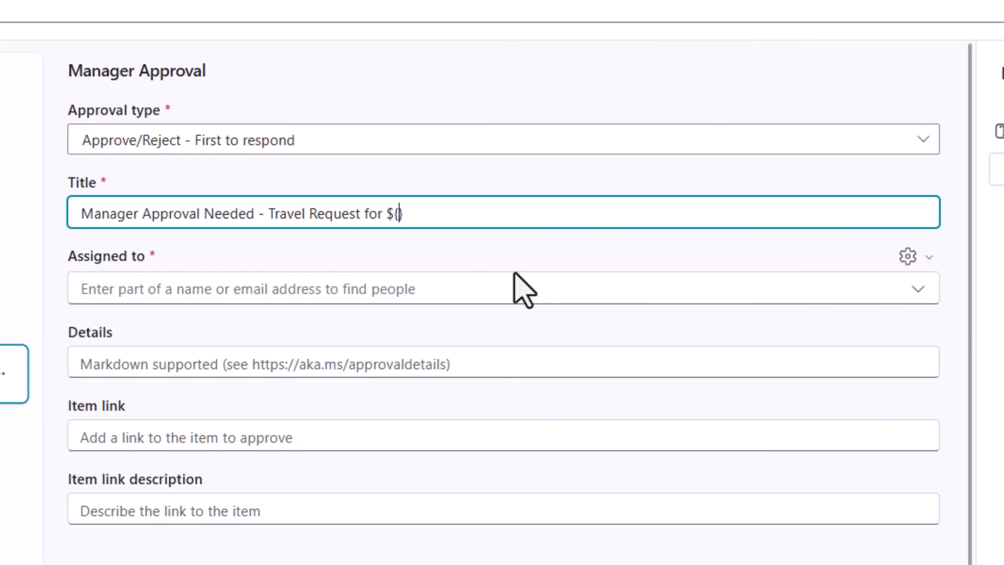
{"action": "type", "text": "EmployeeName"}
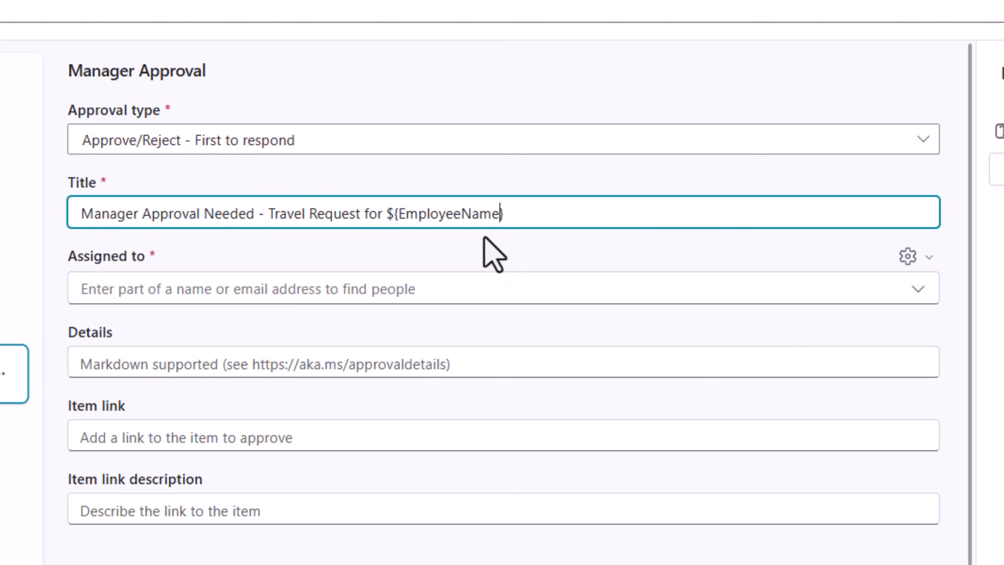
{"action": "left_click", "coordinate": [457, 230]}
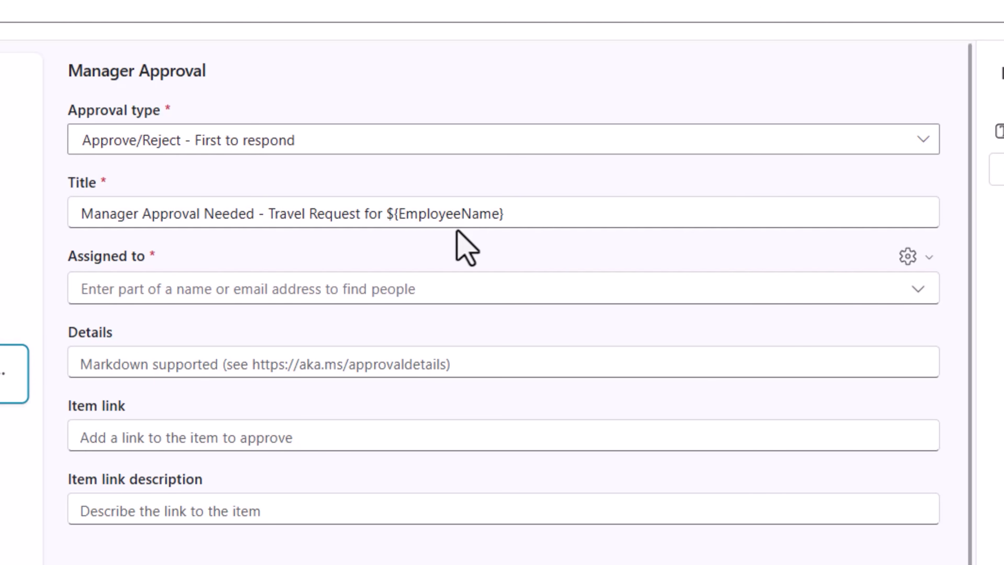
{"action": "left_click", "coordinate": [526, 218]}
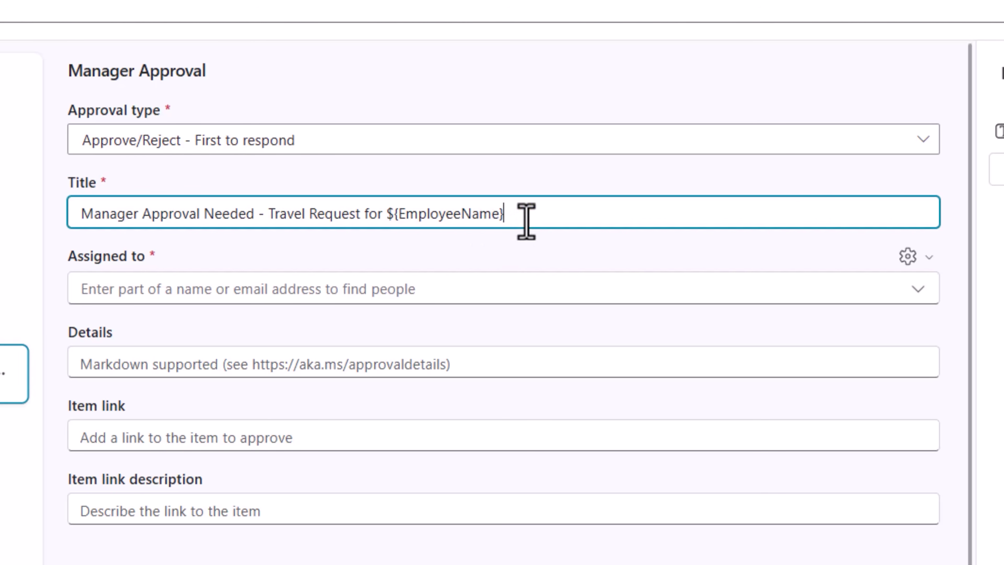
{"action": "type", "text": ","}
Add a String input named "Destination" and append ${Destination} to the Manager Approval title.
{"action": "left_click", "coordinate": [623, 174]}
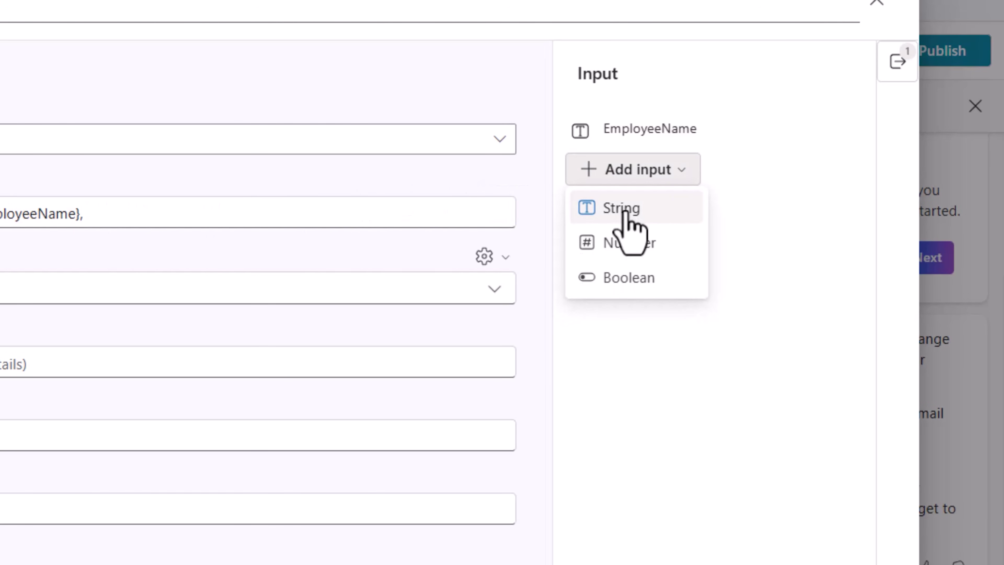
{"action": "left_click", "coordinate": [625, 213]}
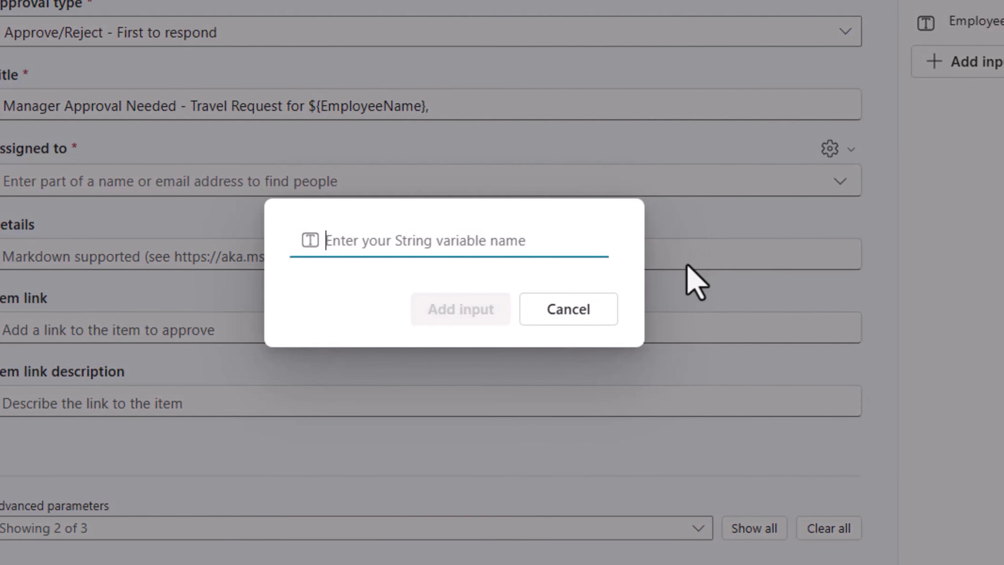
{"action": "type", "text": "Destination"}
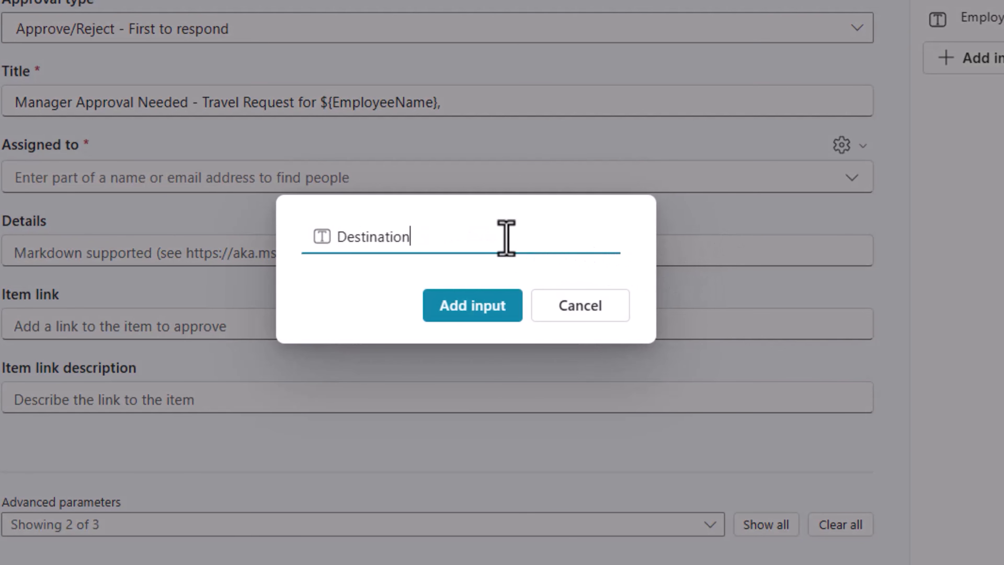
{"action": "left_click", "coordinate": [492, 316]}
{"action": "left_click", "coordinate": [498, 99]}
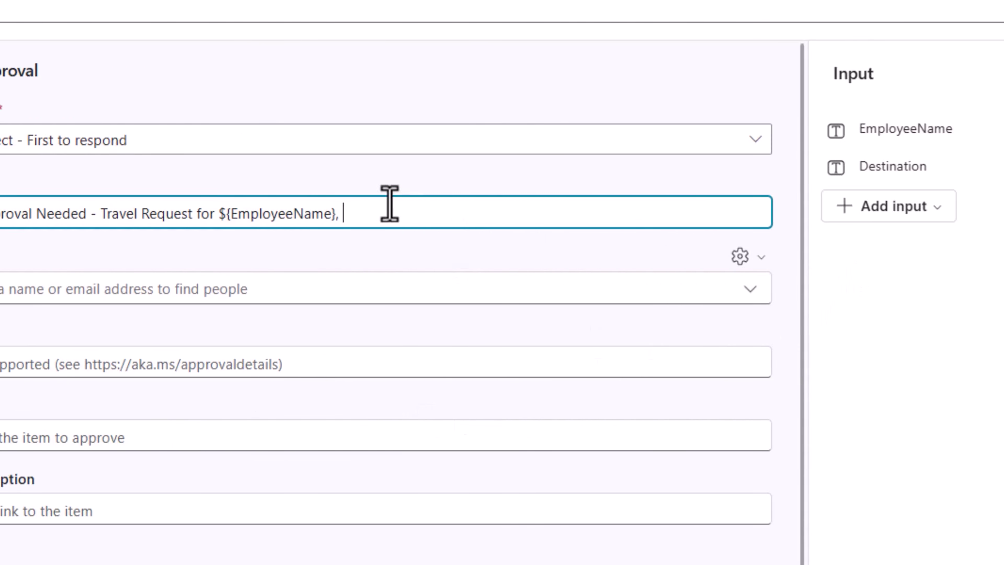
{"action": "type", "text": "${Destination}"}
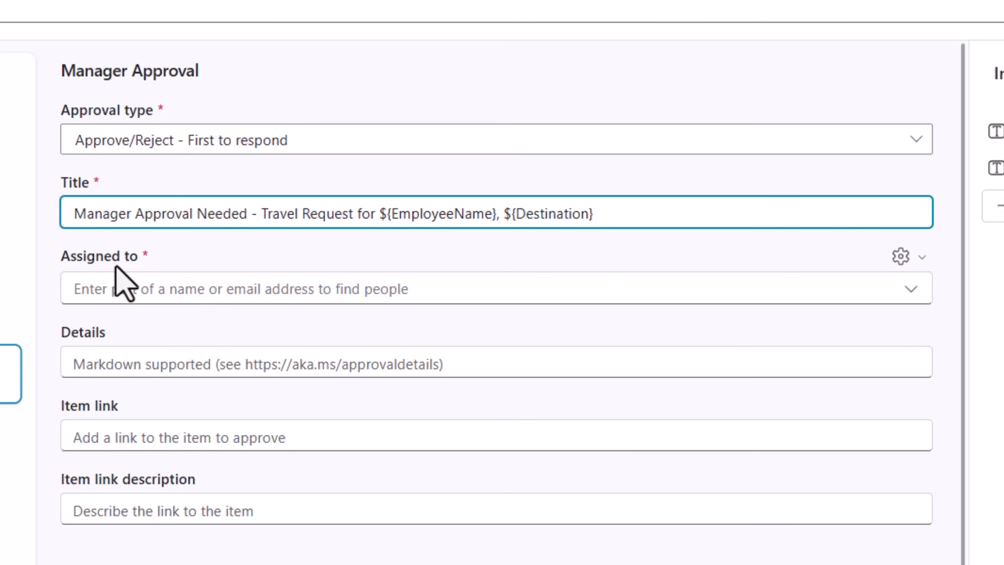
{"action": "left_click", "coordinate": [138, 290]}
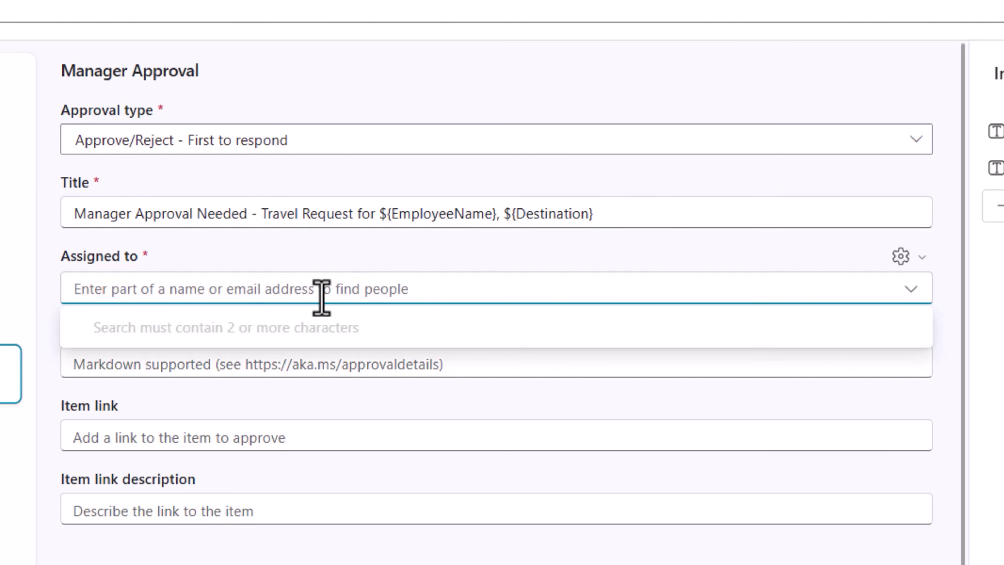
{"action": "type", "text": "reza"}
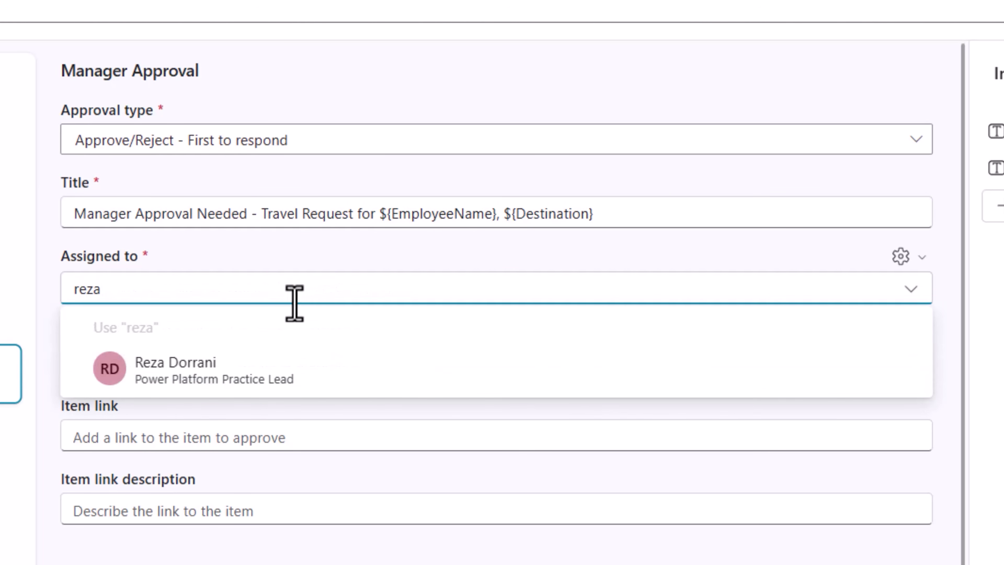
{"action": "left_click", "coordinate": [189, 372]}
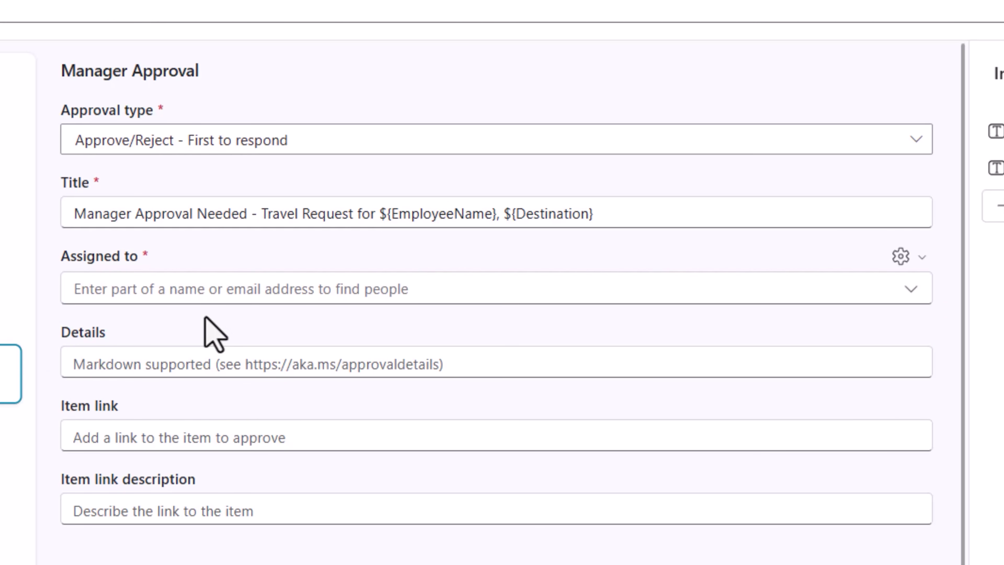
Switch the stage's assignee to dynamic content and assign it to ${ManagerEmail}, using a new String input named "ManagerEmail".
{"action": "left_click", "coordinate": [920, 257]}
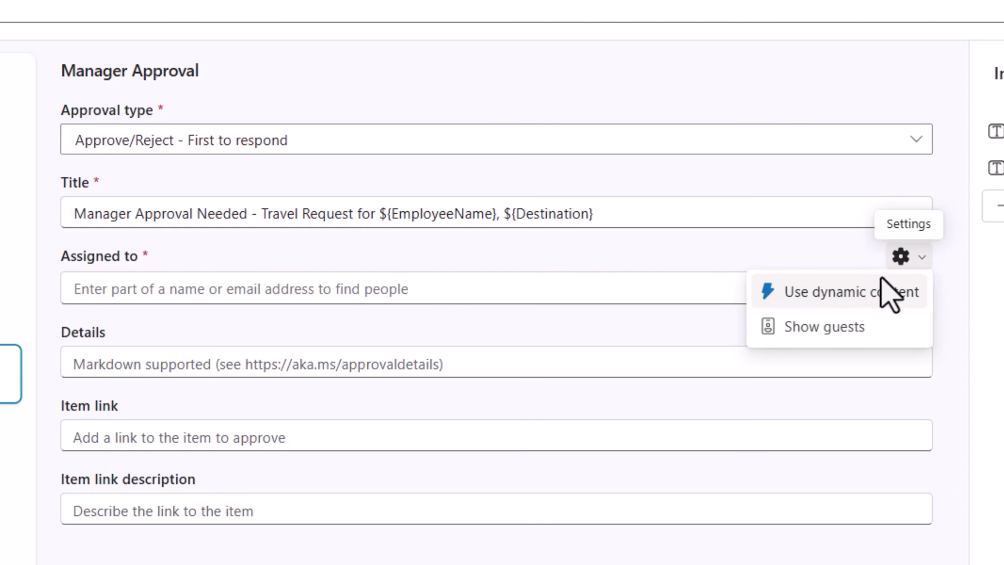
{"action": "left_click", "coordinate": [852, 292]}
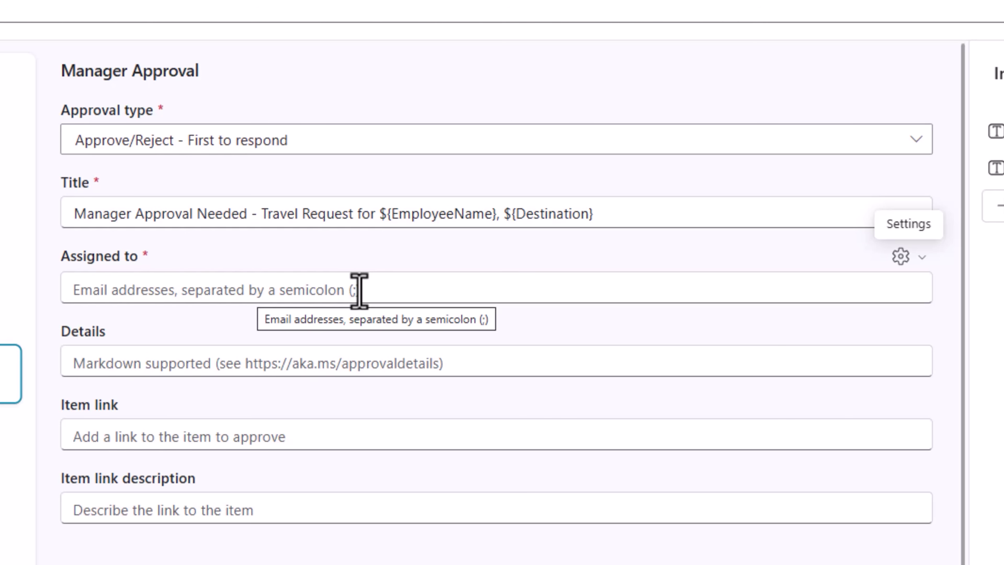
{"action": "left_click", "coordinate": [605, 213]}
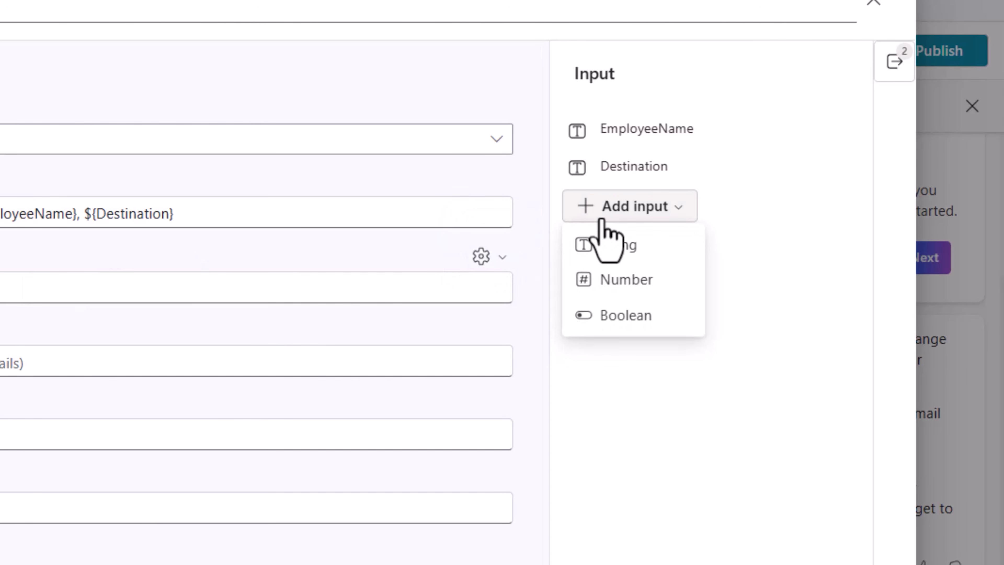
{"action": "left_click", "coordinate": [623, 246]}
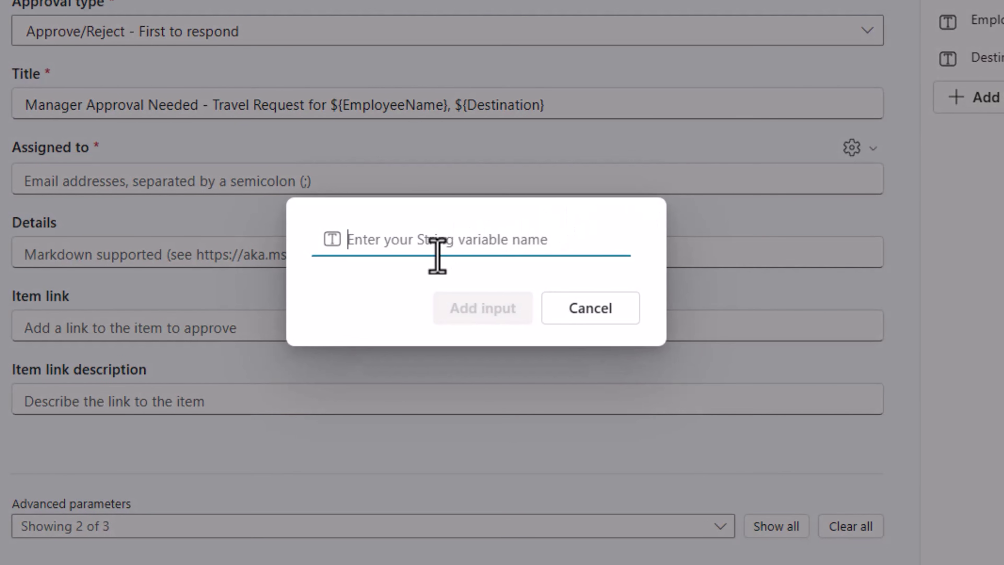
{"action": "type", "text": "ManagerEmail"}
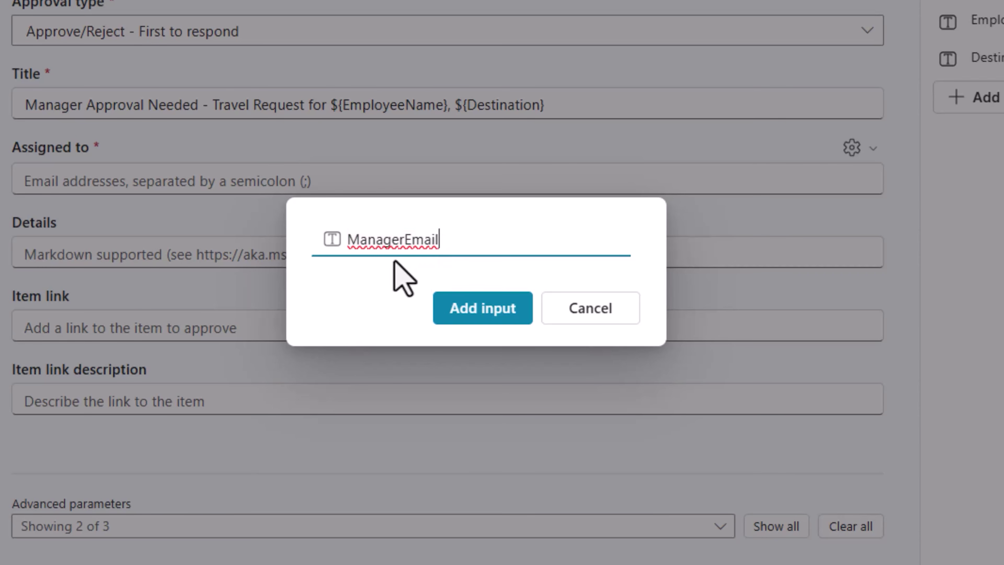
{"action": "left_click", "coordinate": [485, 322]}
{"action": "left_click", "coordinate": [196, 189]}
{"action": "type", "text": "${ManagerEmail}"}
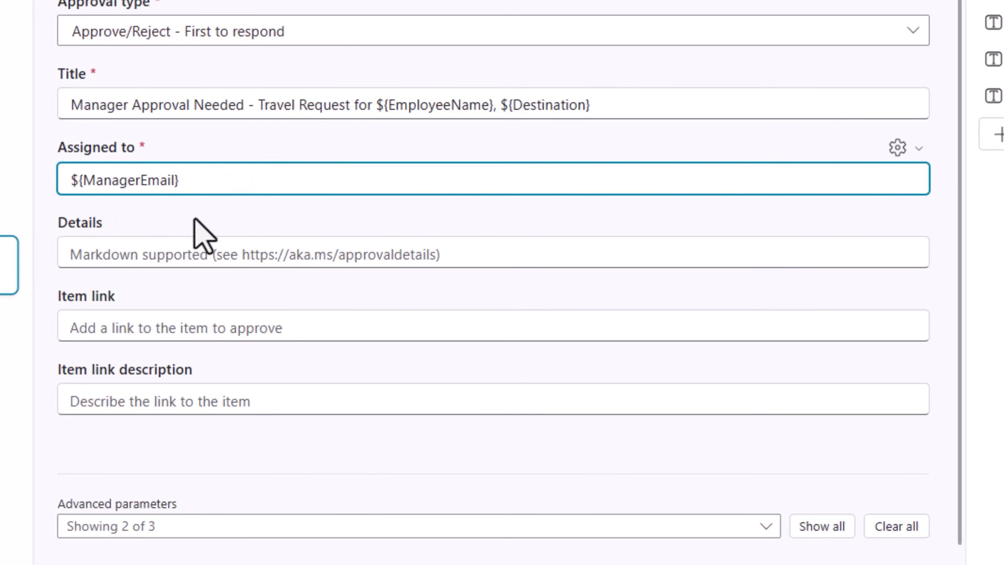
Add a String input named "ApprovalDetails" and set the Manager Approval details to ${ApprovalDetails}.
{"action": "left_click", "coordinate": [141, 269]}
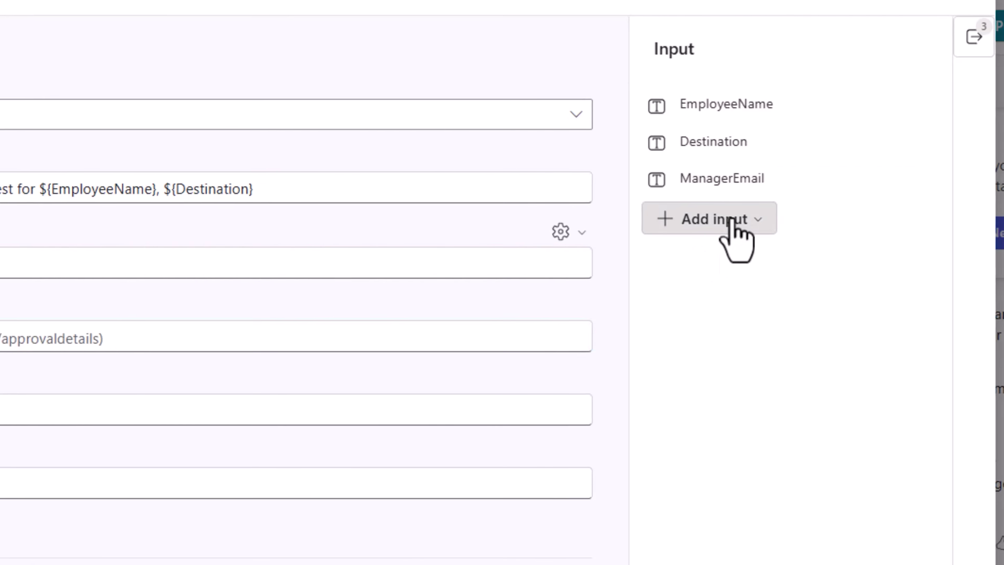
{"action": "left_click", "coordinate": [1003, 136]}
{"action": "left_click", "coordinate": [1003, 175]}
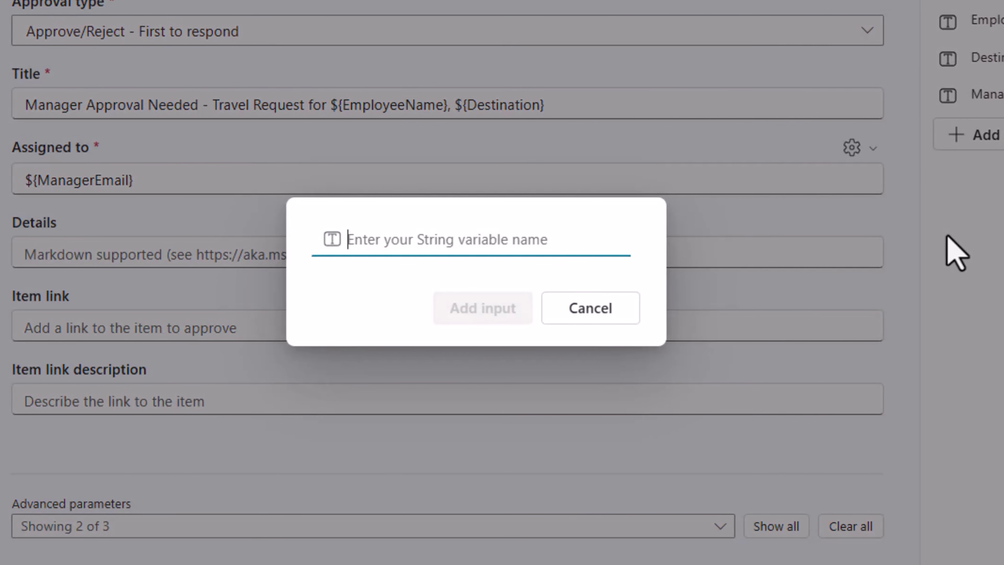
{"action": "type", "text": "ApprovalDet"}
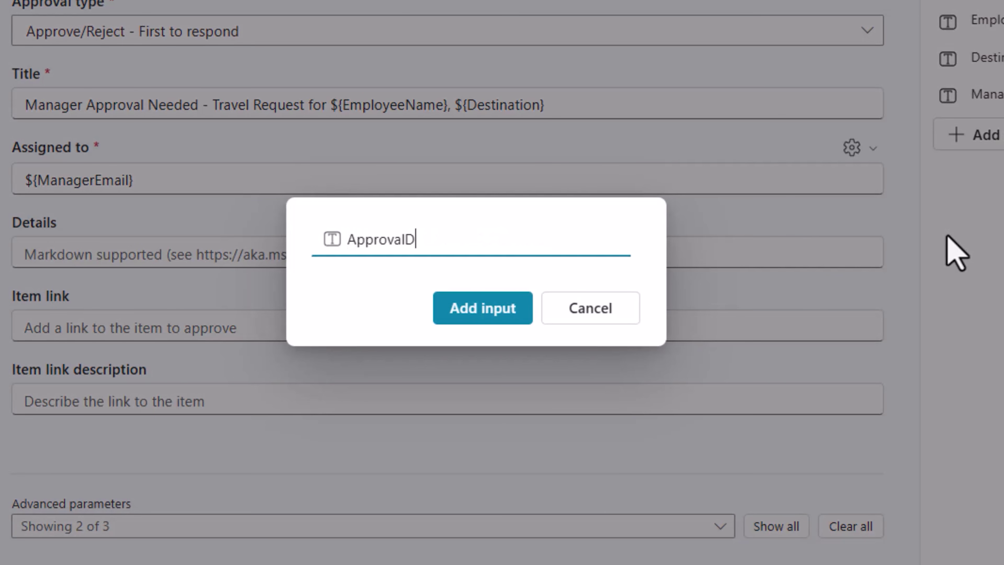
{"action": "type", "text": "ails"}
{"action": "left_click", "coordinate": [513, 300]}
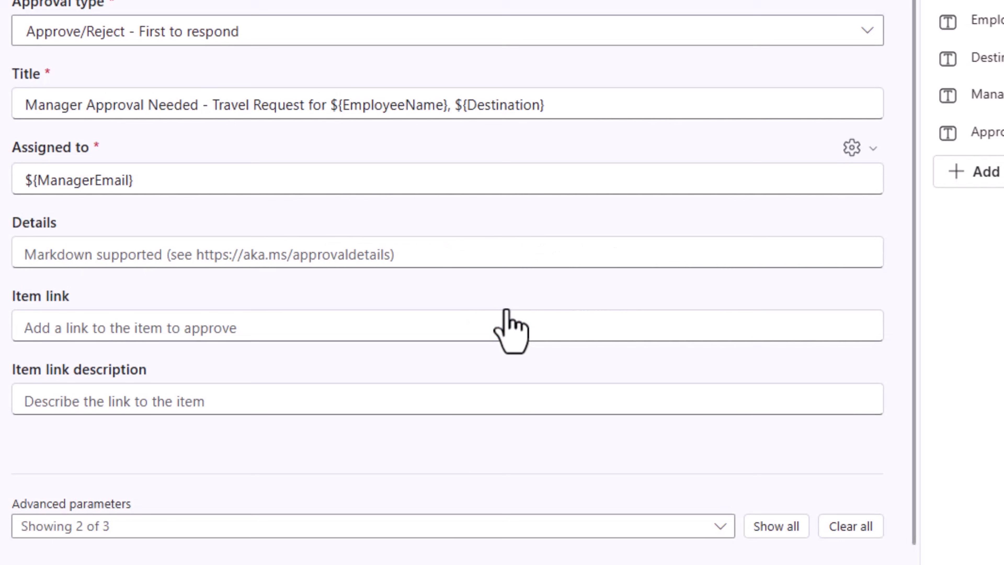
{"action": "left_click", "coordinate": [167, 263]}
{"action": "type", "text": "${ApprovalDetails}"}
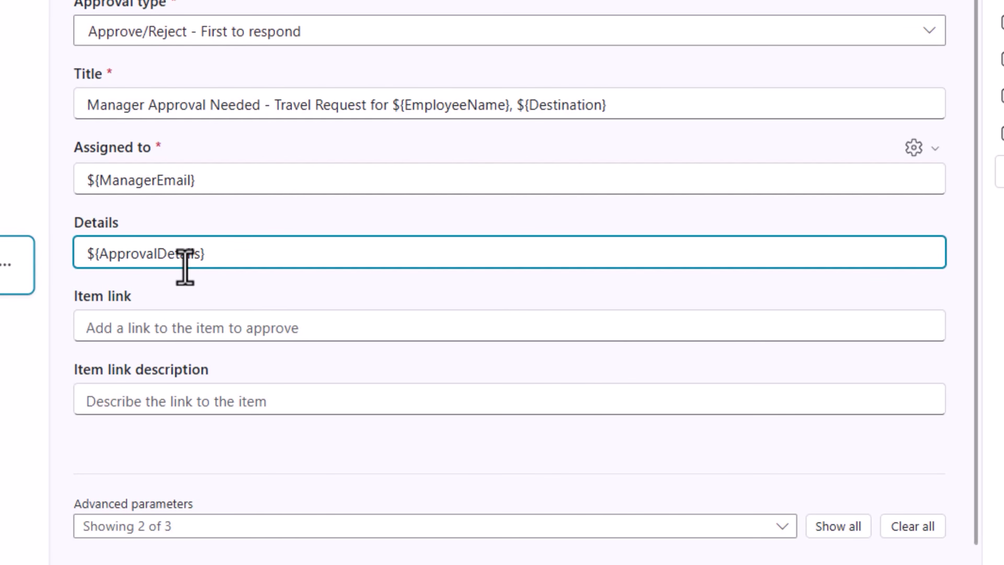
Set the item link to ${ItemLink} and its description to "${EmployeeName}, ${Destination}".
{"action": "left_click", "coordinate": [166, 327]}
{"action": "type", "text": "${ItemLink}"}
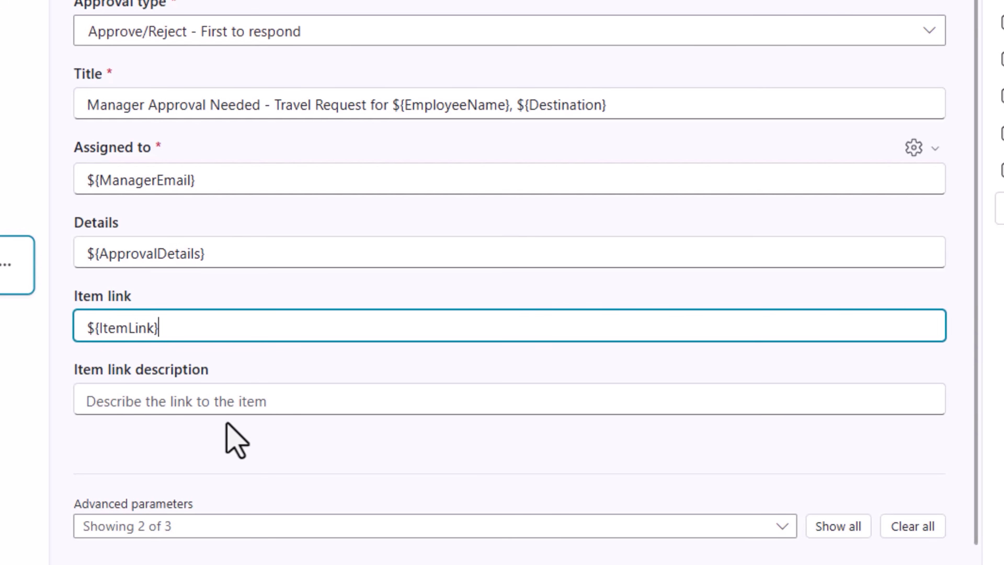
{"action": "key", "text": "Tab"}
{"action": "type", "text": "${EmployeeName}, ${Destination}"}
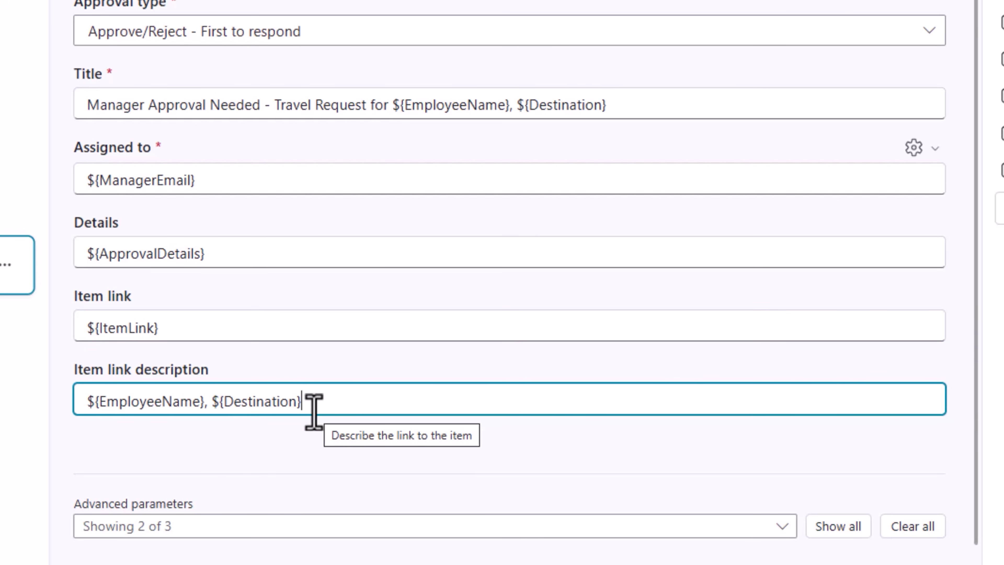
Show the remaining advanced parameter, Requestor, for the Manager Approval stage.
{"action": "scroll", "coordinate": [335, 459], "scroll_direction": "down", "scroll_amount": 5}
{"action": "left_click", "coordinate": [174, 386]}
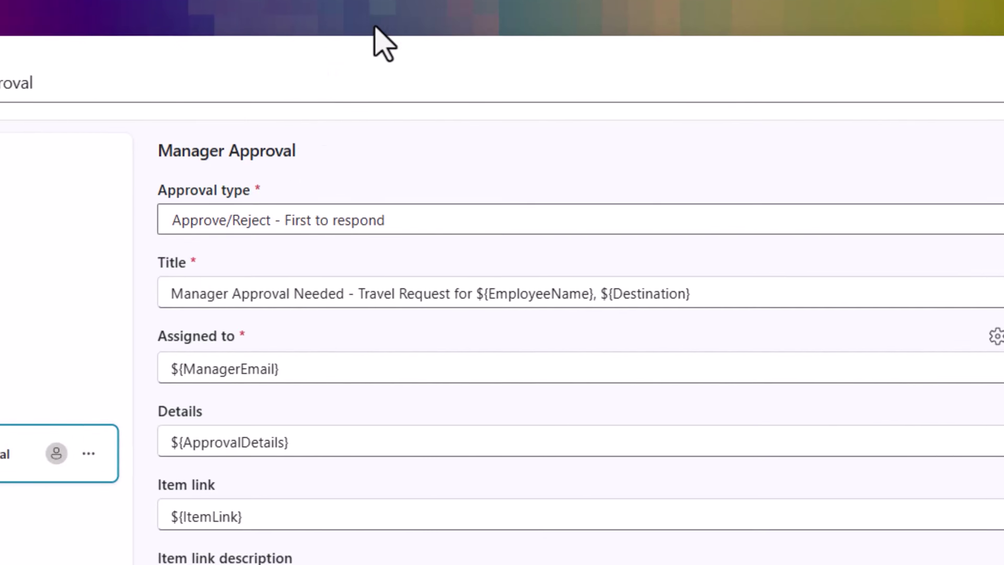
{"action": "left_click", "coordinate": [415, 16]}
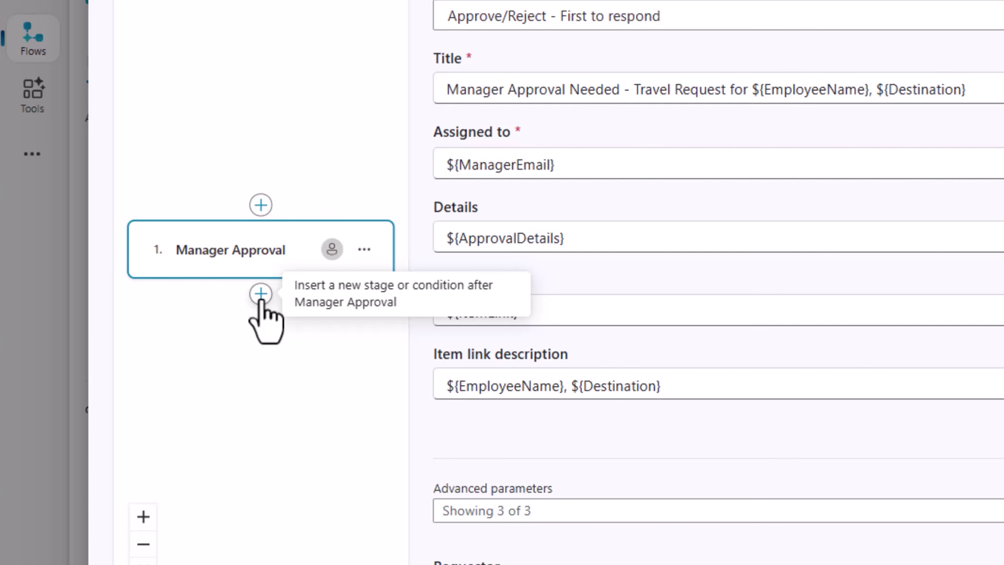
Add an If/else condition after the Manager Approval stage.
{"action": "left_click", "coordinate": [261, 295]}
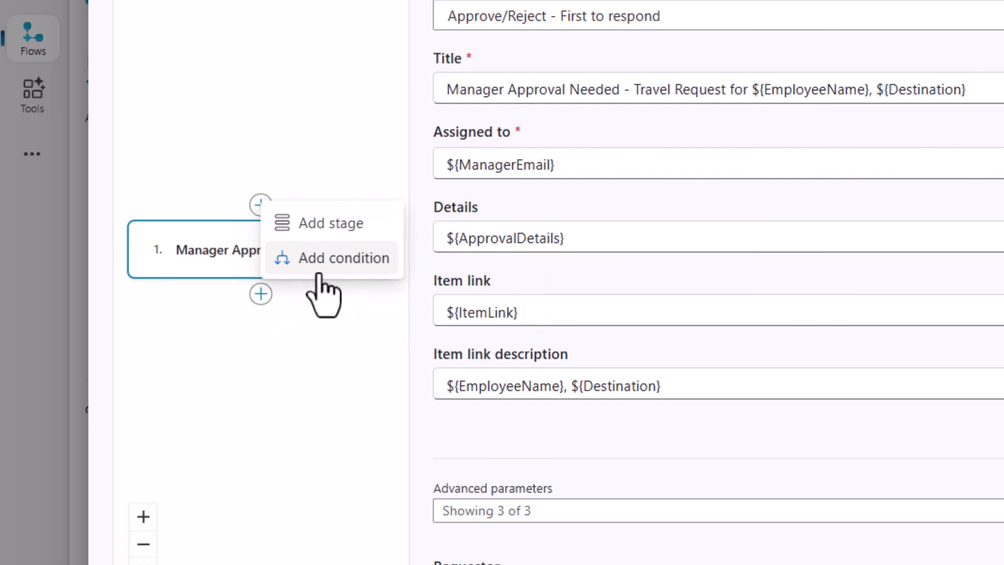
{"action": "left_click", "coordinate": [319, 273]}
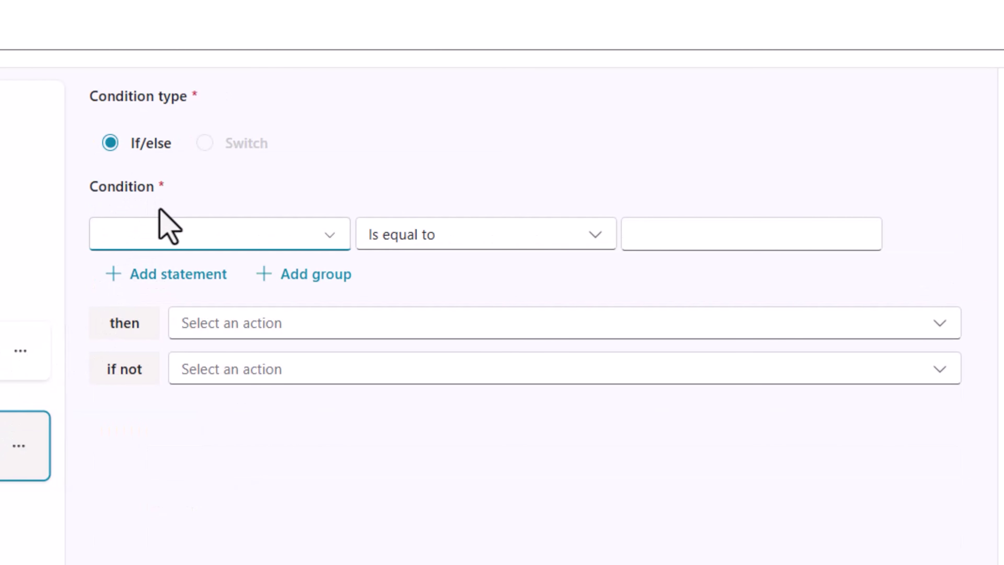
{"action": "left_click", "coordinate": [181, 231]}
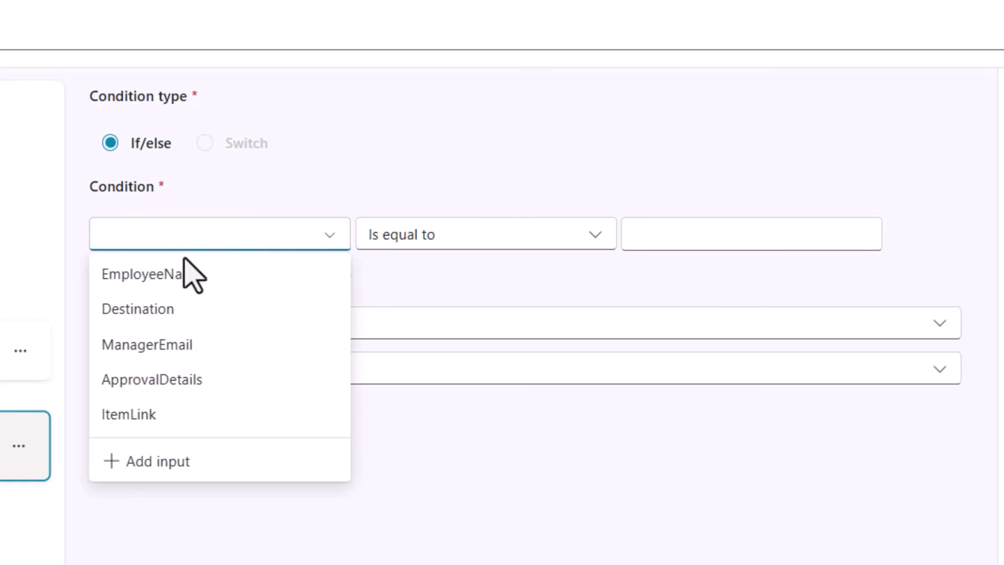
Add a Number input named "TotalCost" and choose it as the value the condition evaluates.
{"action": "left_click", "coordinate": [863, 442]}
{"action": "left_click", "coordinate": [1003, 344]}
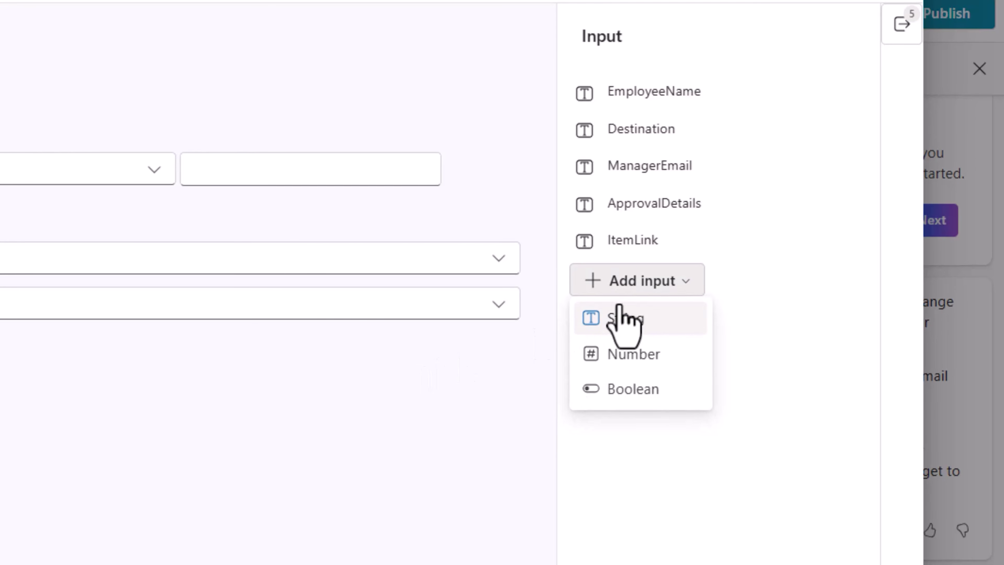
{"action": "left_click", "coordinate": [630, 354]}
{"action": "type", "text": "TotalCost"}
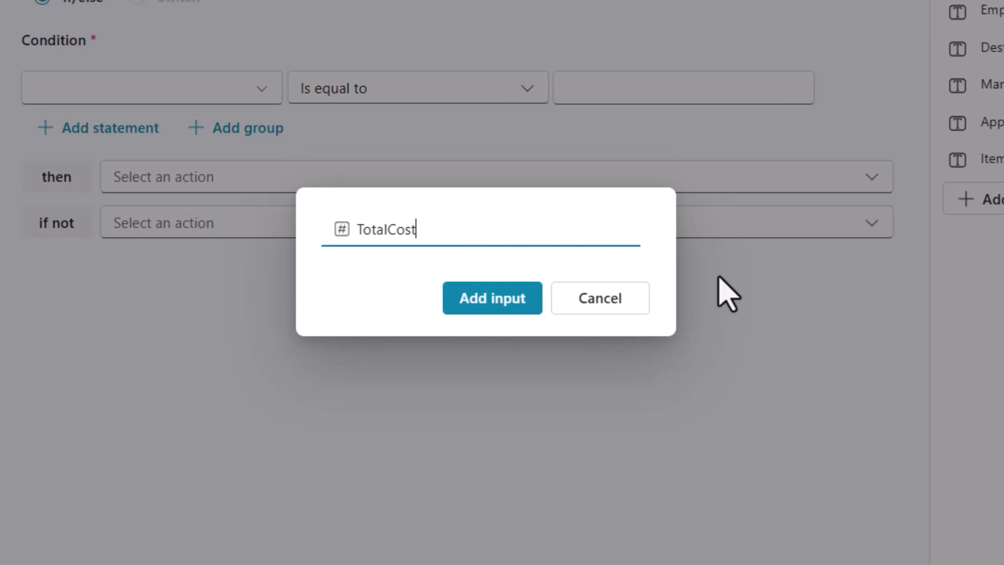
{"action": "left_click", "coordinate": [486, 302]}
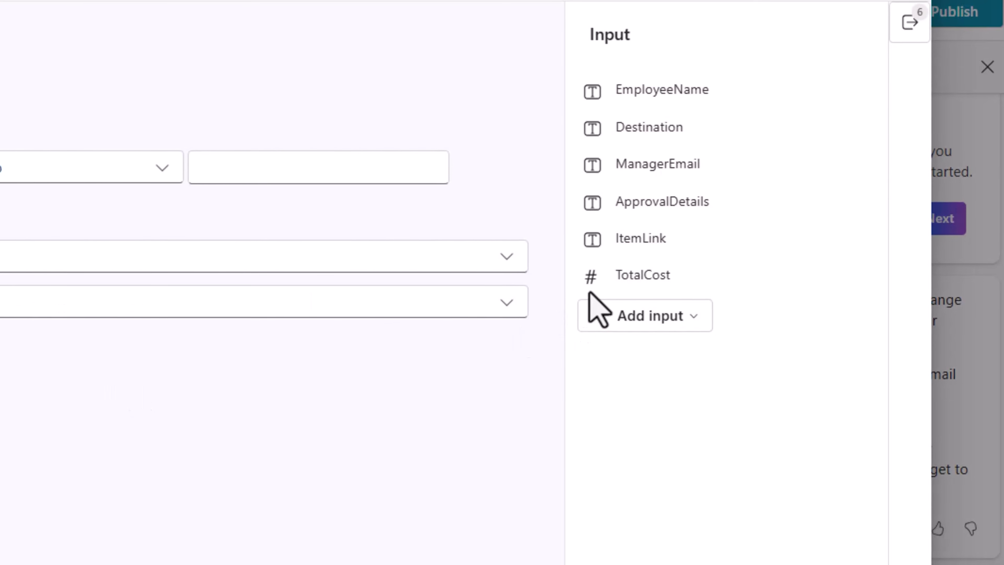
{"action": "left_click", "coordinate": [236, 176]}
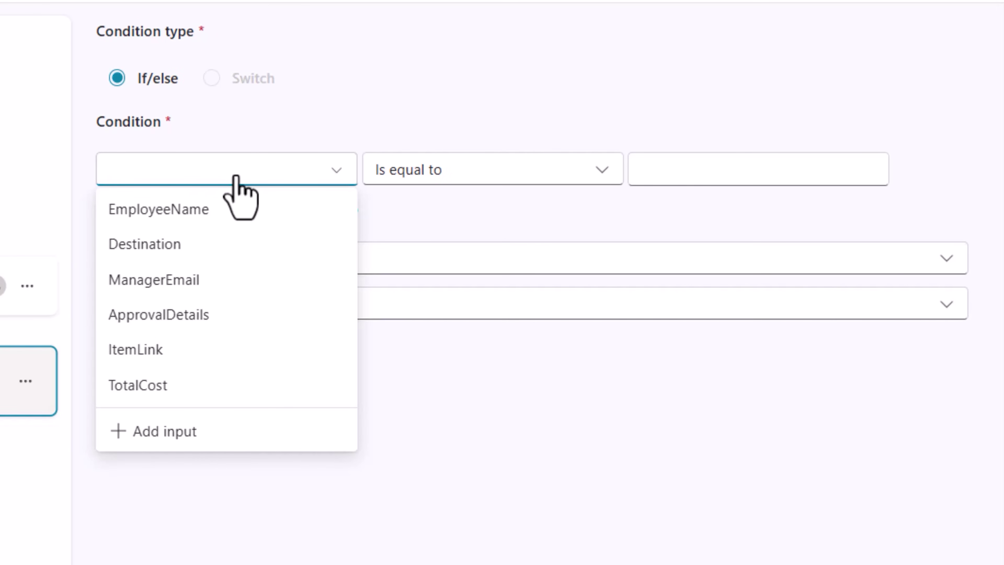
{"action": "left_click", "coordinate": [180, 389]}
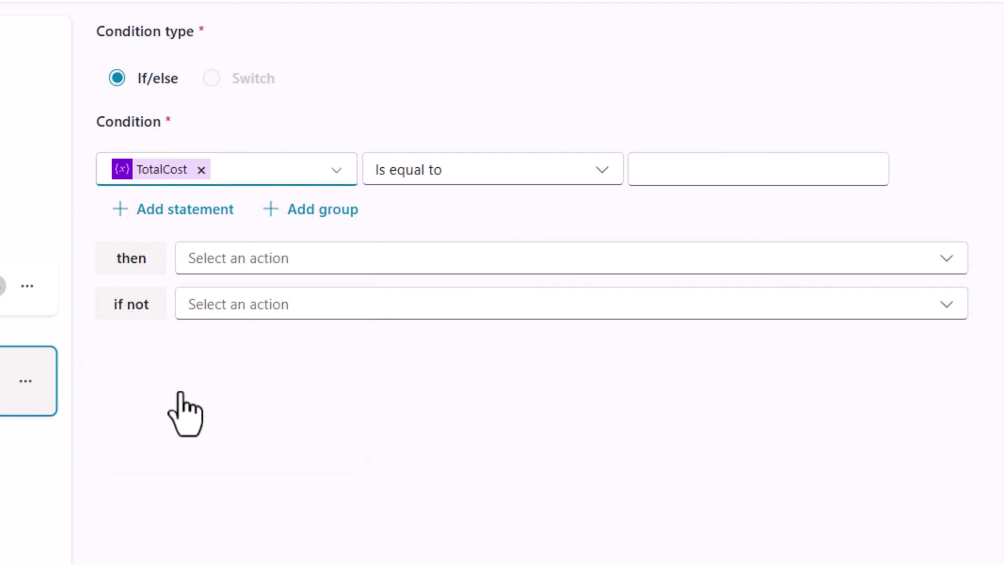
Make the condition test whether TotalCost is greater than or equal to 1000.
{"action": "left_click", "coordinate": [428, 169]}
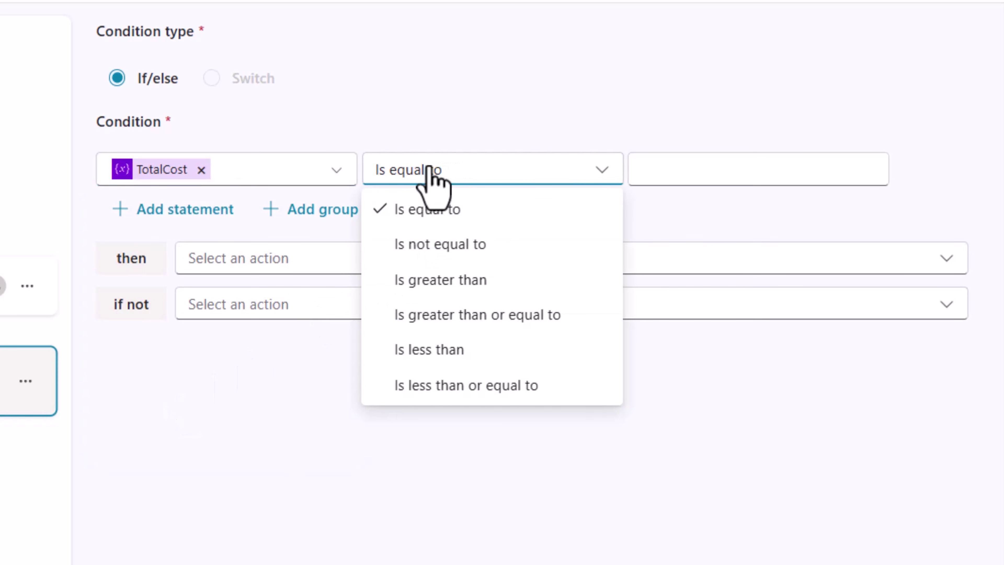
{"action": "left_click", "coordinate": [493, 315]}
{"action": "left_click", "coordinate": [639, 174]}
{"action": "type", "text": "1000"}
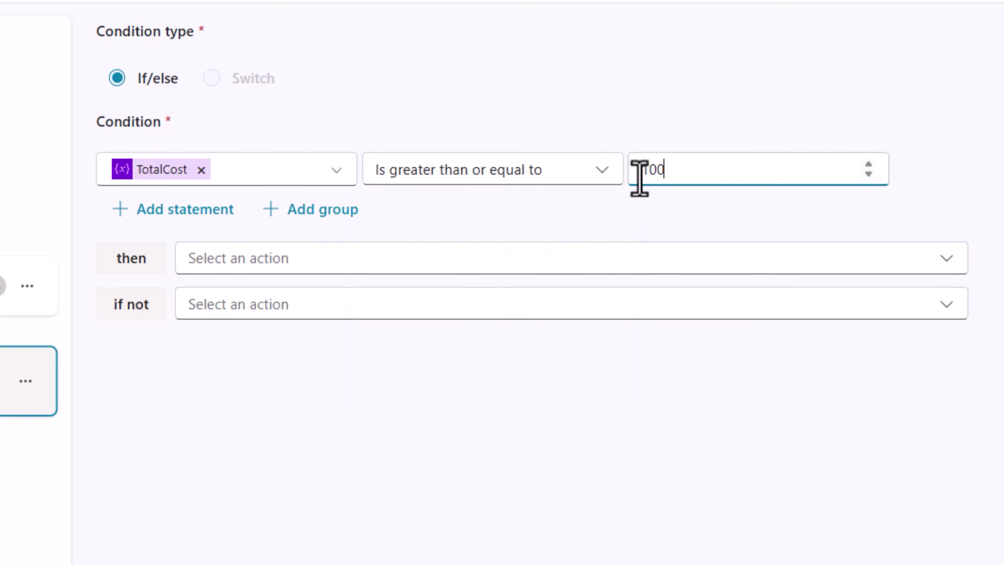
{"action": "left_click", "coordinate": [638, 323]}
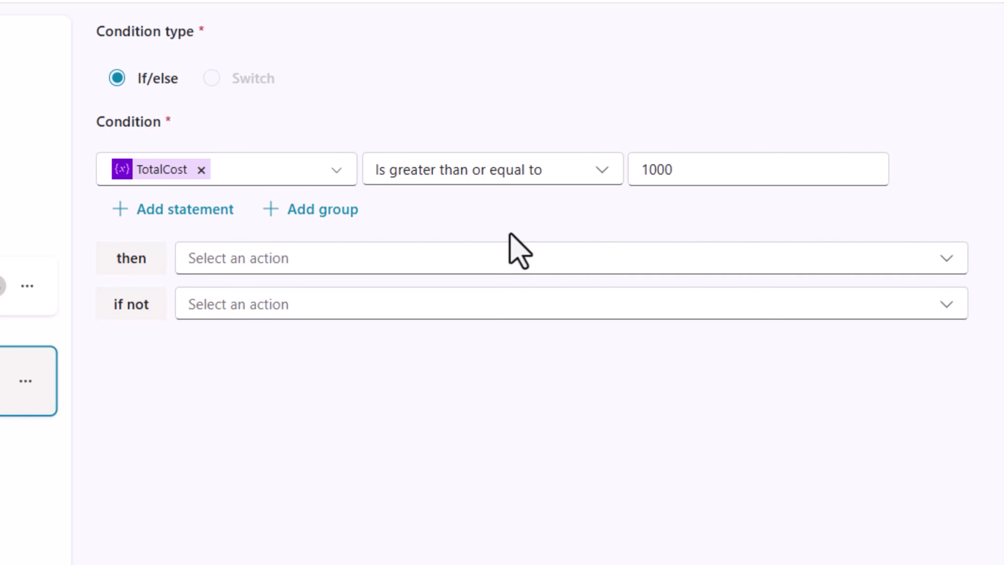
Set the 1000 condition to Continue when met and to End approval as 'Approved' when not met.
{"action": "left_click", "coordinate": [299, 259]}
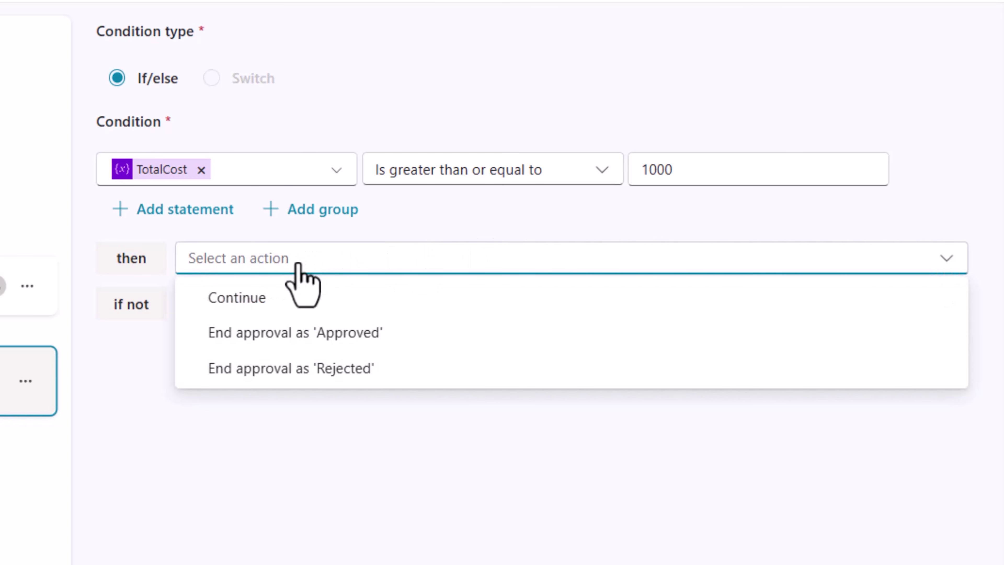
{"action": "left_click", "coordinate": [279, 304]}
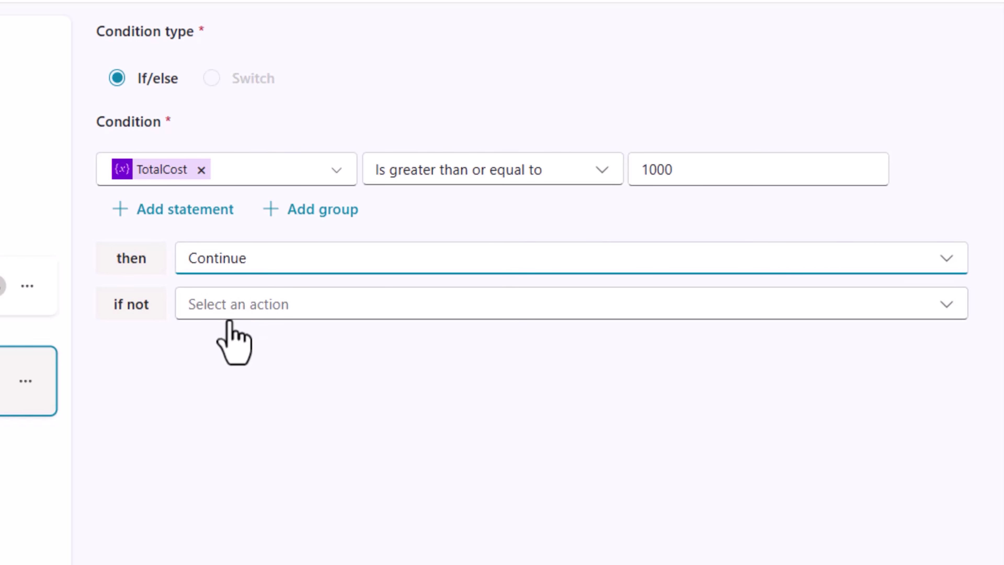
{"action": "left_click", "coordinate": [228, 312]}
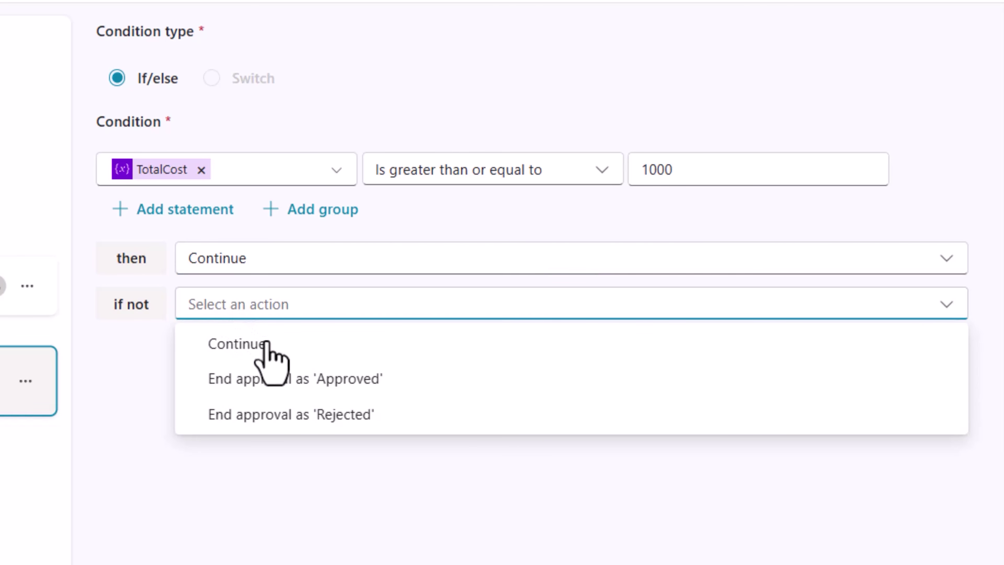
{"action": "left_click", "coordinate": [319, 395]}
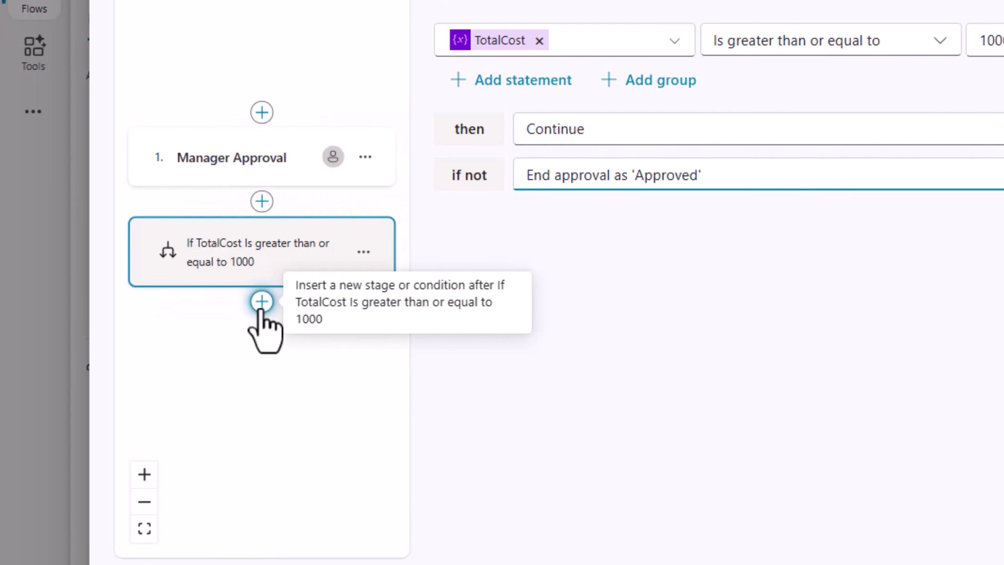
Add a stage after the 1000 condition with the approval type "Approve/Reject - First to respond".
{"action": "left_click", "coordinate": [261, 302]}
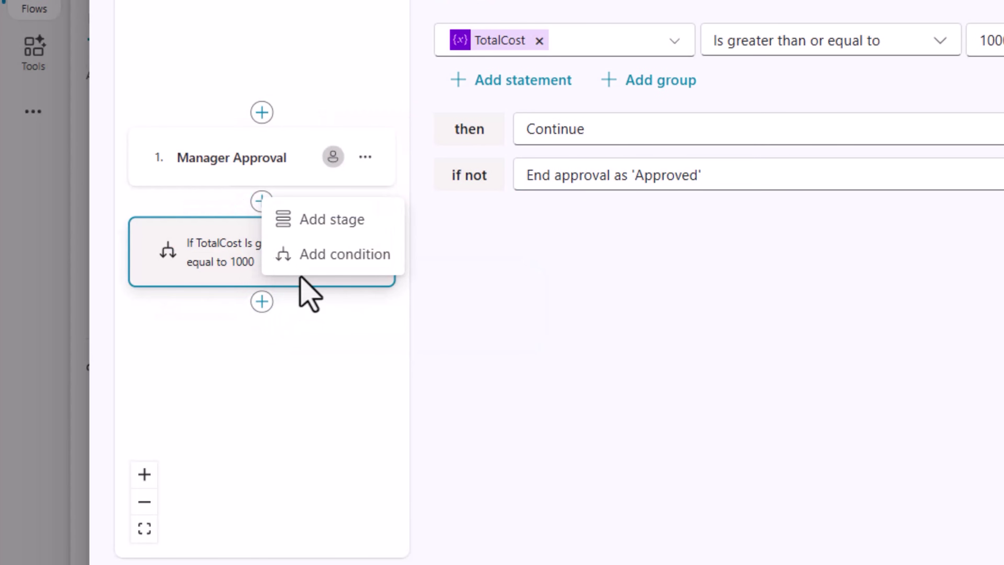
{"action": "left_click", "coordinate": [333, 231]}
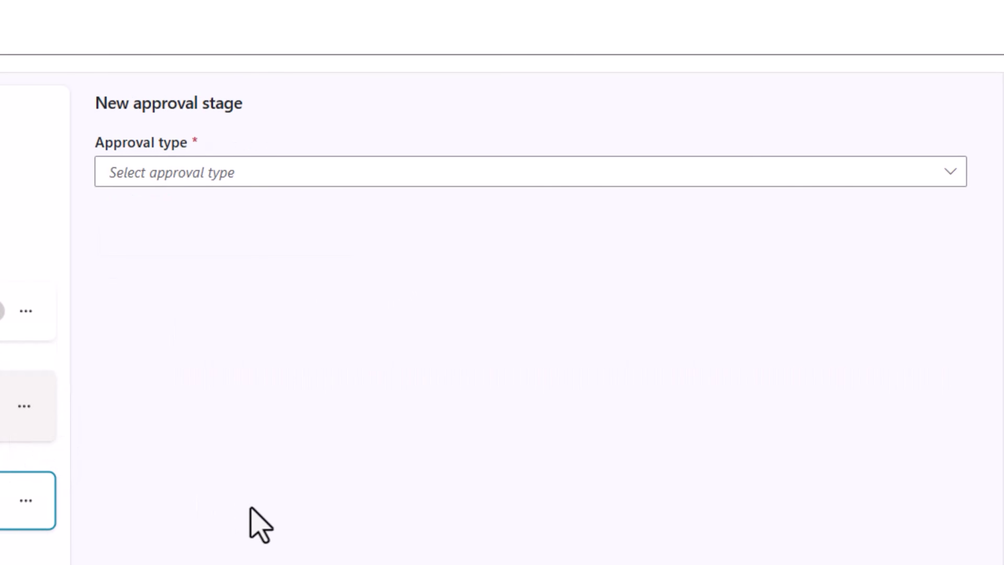
{"action": "left_click", "coordinate": [190, 172]}
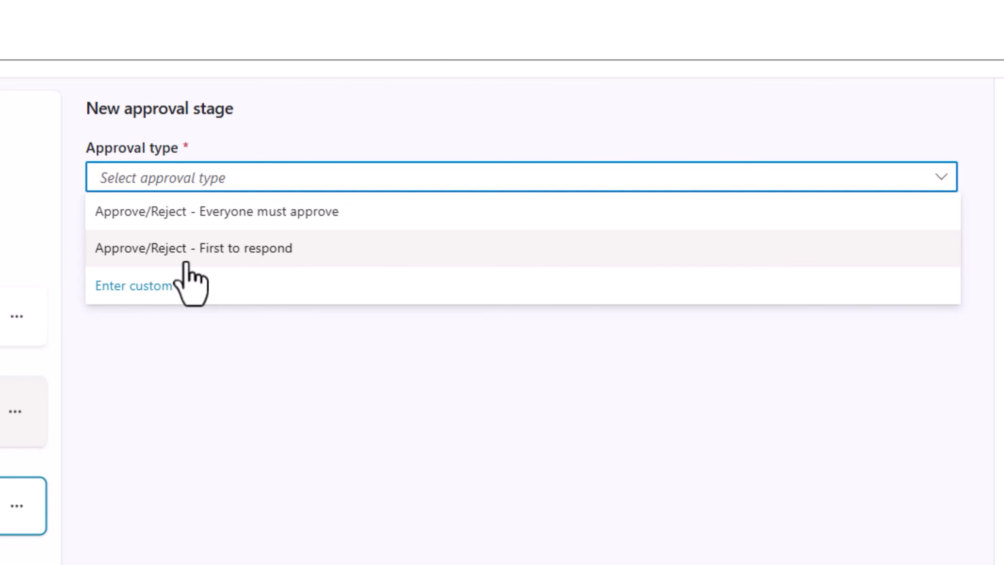
{"action": "left_click", "coordinate": [186, 263]}
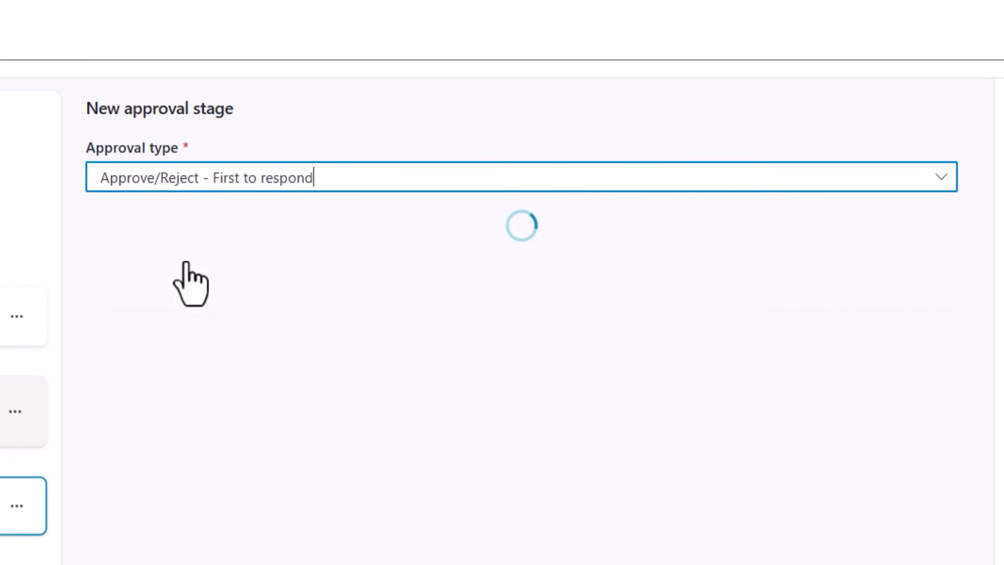
Title the new stage "Department Head Approval Needed - Travel Request for ${EmployeeName}, ${Destination}".
{"action": "left_click", "coordinate": [150, 251]}
{"action": "type", "text": "Department Head Approval Needed - Travel Request for"}
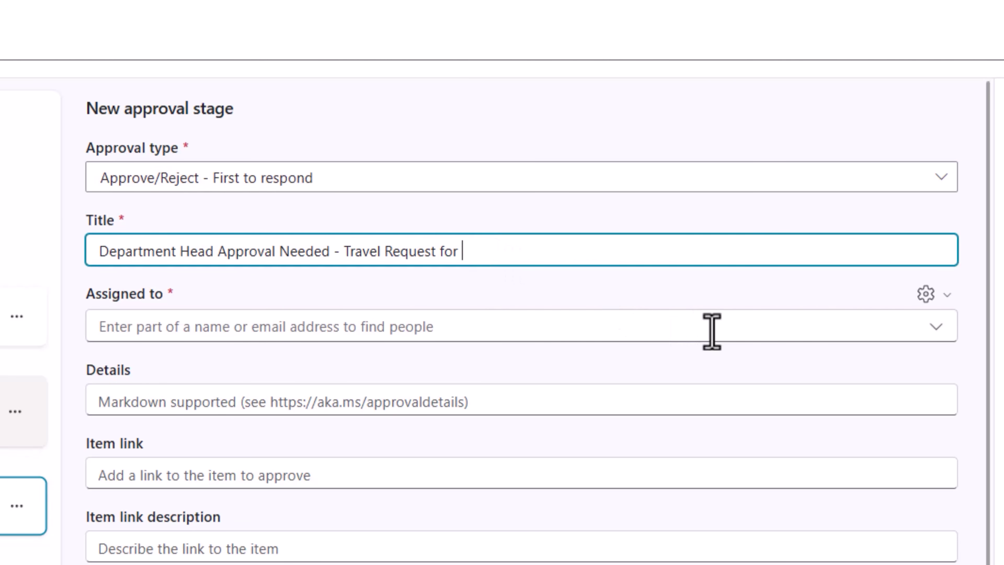
{"action": "type", "text": "${EmployeeName}, ${Destination}"}
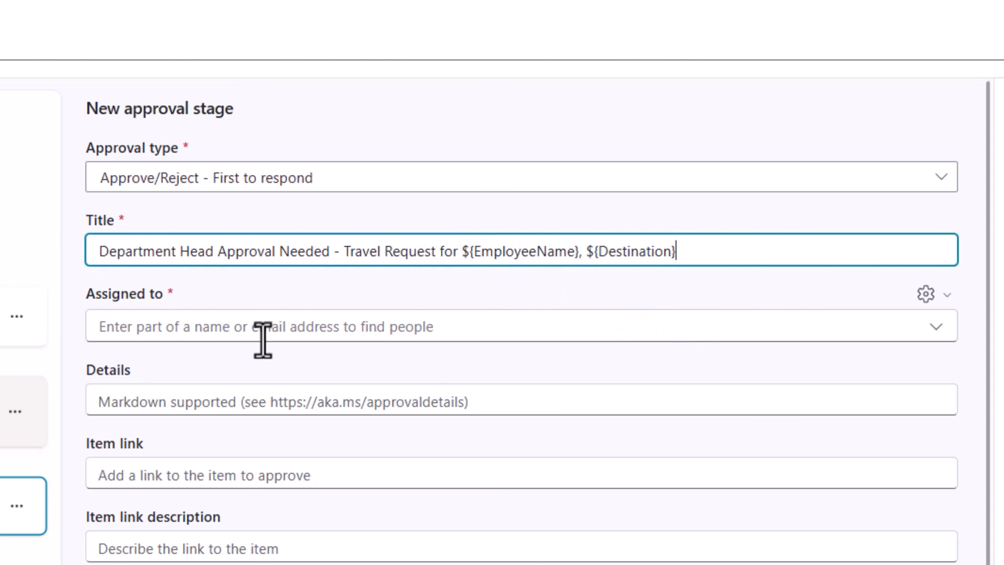
Assign the second stage to the department head by searching their name, and rename the stage "Dept Head Approval".
{"action": "left_click", "coordinate": [210, 329]}
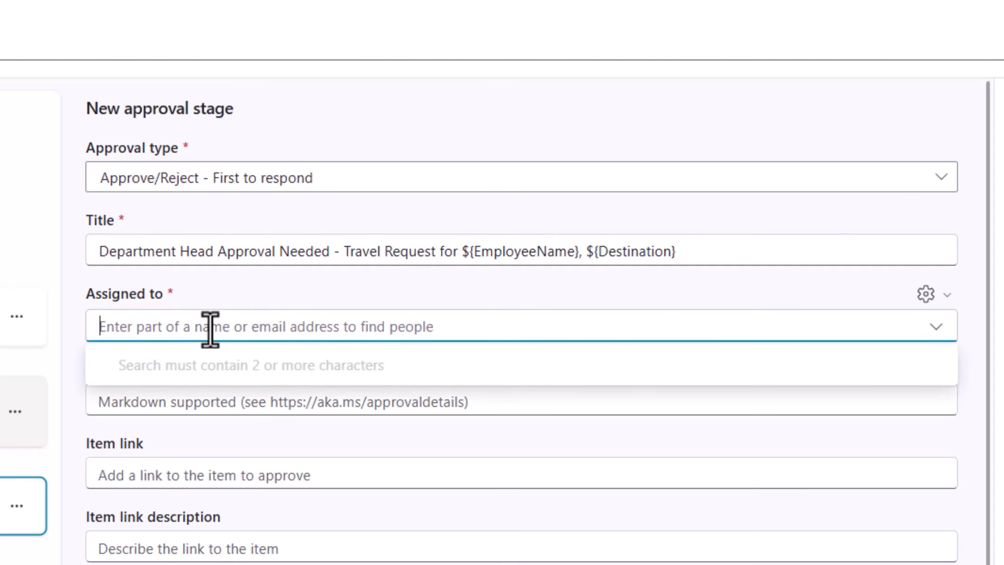
{"action": "type", "text": "james"}
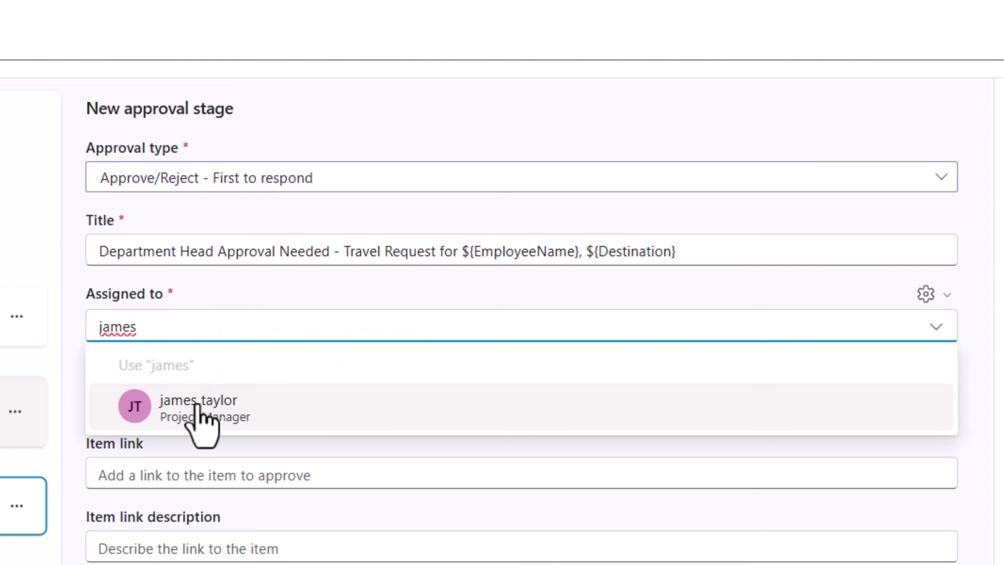
{"action": "left_click", "coordinate": [196, 405]}
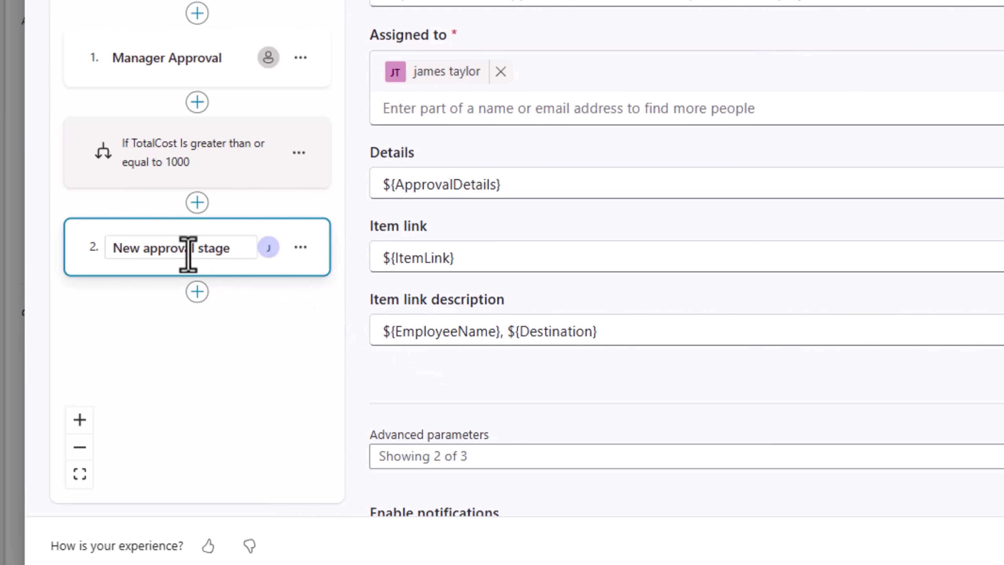
{"action": "left_click", "coordinate": [250, 253]}
{"action": "type", "text": "Dept Head Approval"}
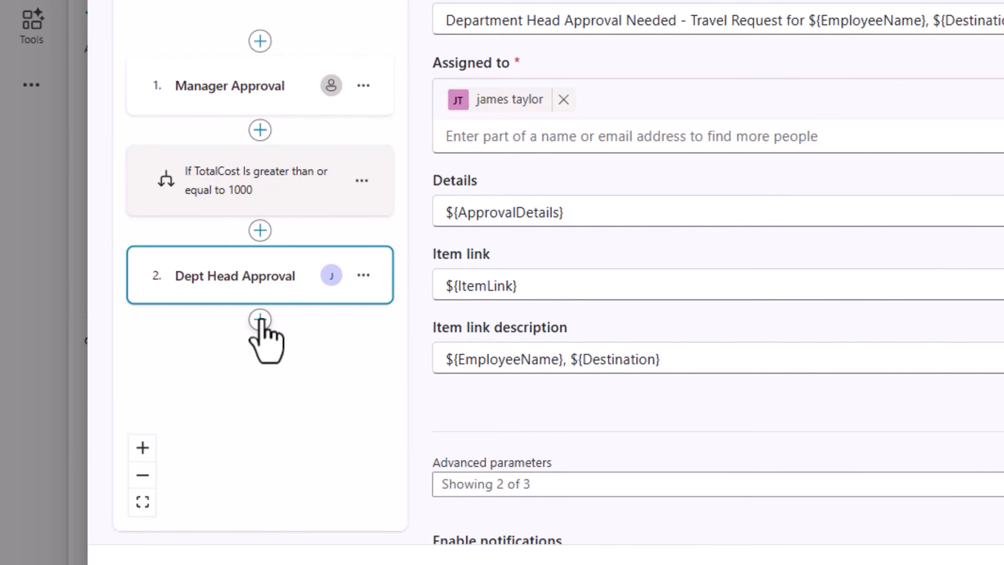
Add an If/else condition after the Dept Head Approval stage and choose TotalCost as its value.
{"action": "left_click", "coordinate": [262, 319]}
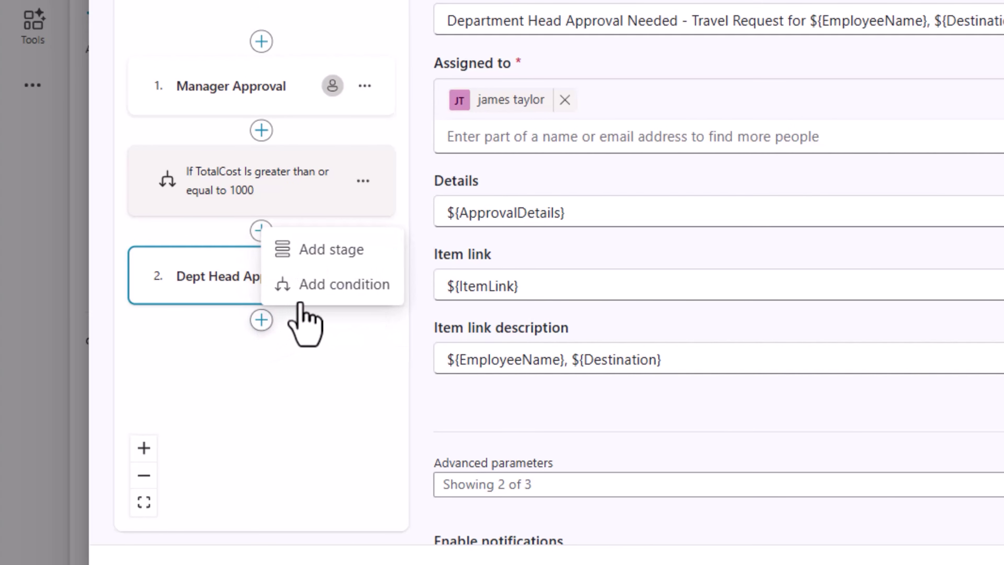
{"action": "left_click", "coordinate": [322, 295]}
{"action": "left_click", "coordinate": [592, 20]}
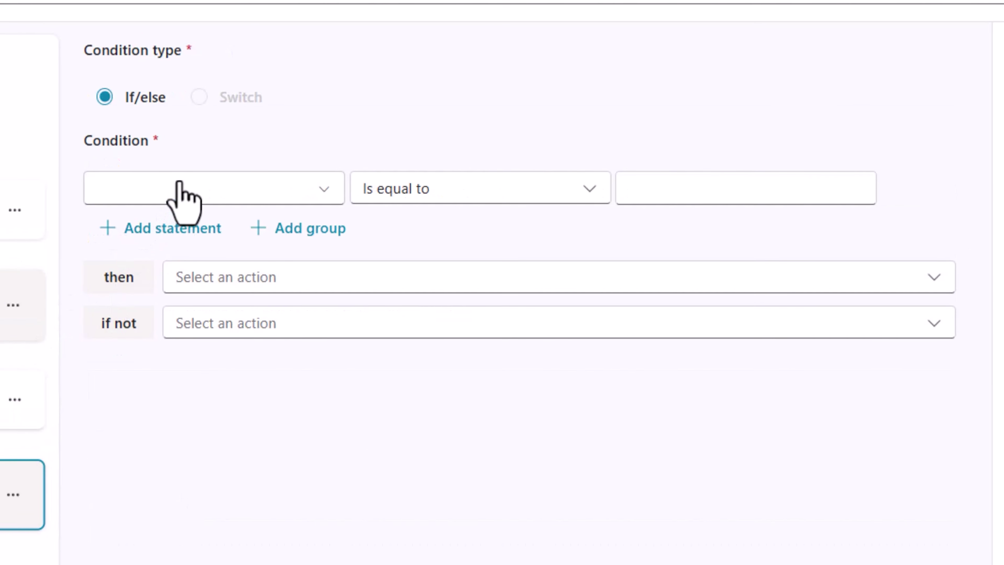
{"action": "left_click", "coordinate": [166, 401]}
Set the second condition's comparison to "Is greater than or equal to" 2000.
{"action": "left_click", "coordinate": [412, 190]}
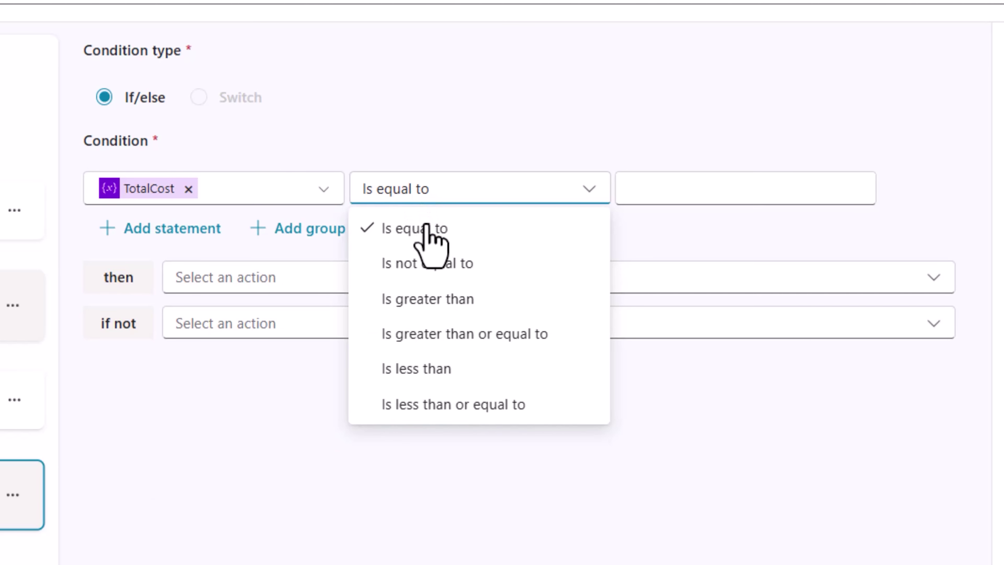
{"action": "left_click", "coordinate": [451, 334]}
{"action": "left_click", "coordinate": [645, 196]}
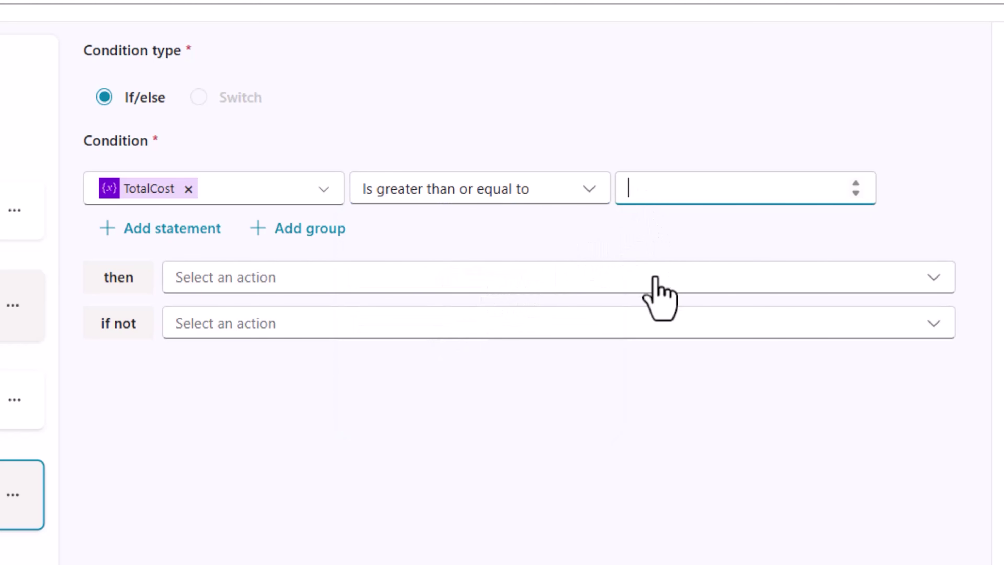
{"action": "type", "text": "2000"}
{"action": "left_click", "coordinate": [477, 419]}
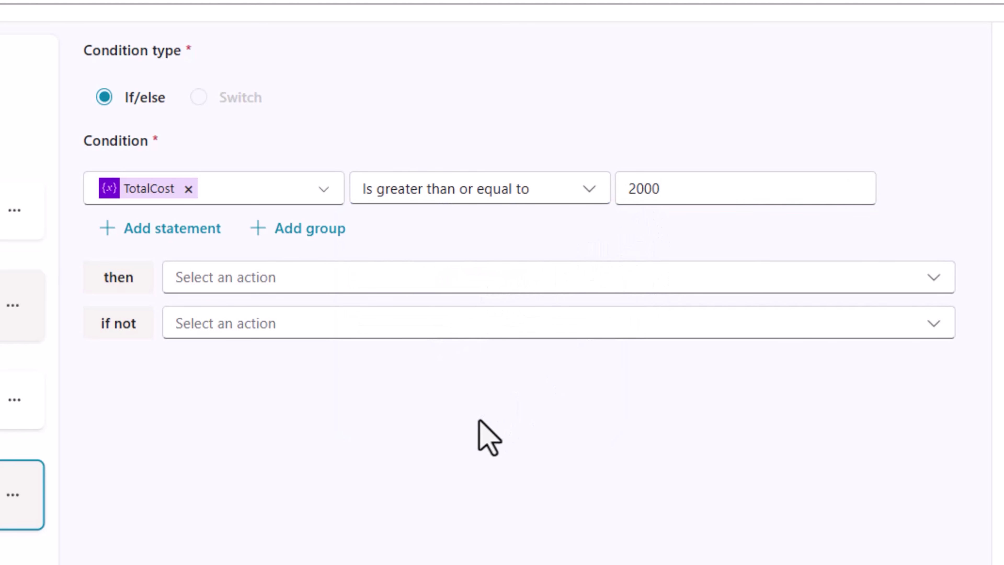
Set the 2000 condition to Continue when met and to End approval as 'Approved' when not met.
{"action": "left_click", "coordinate": [251, 291]}
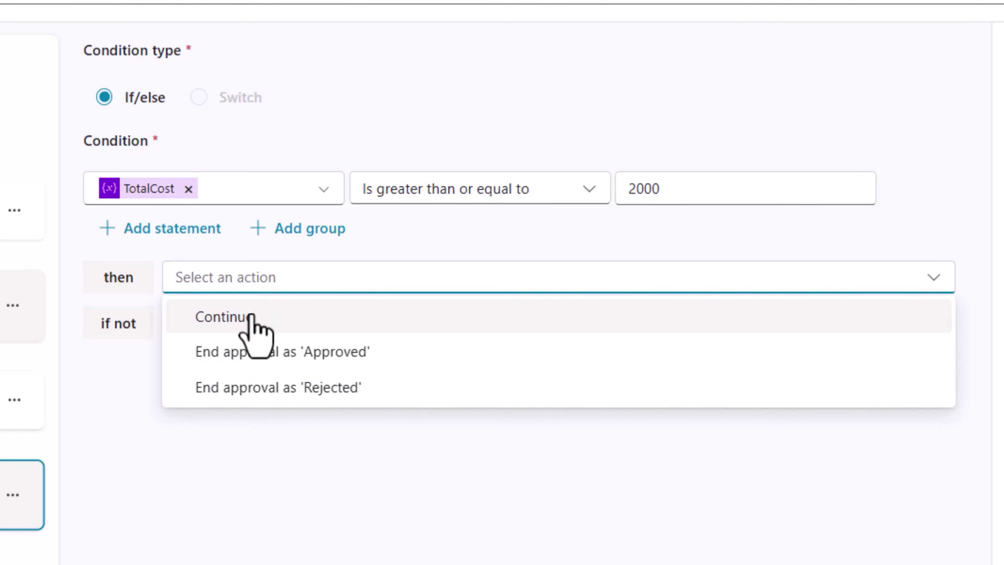
{"action": "left_click", "coordinate": [252, 317]}
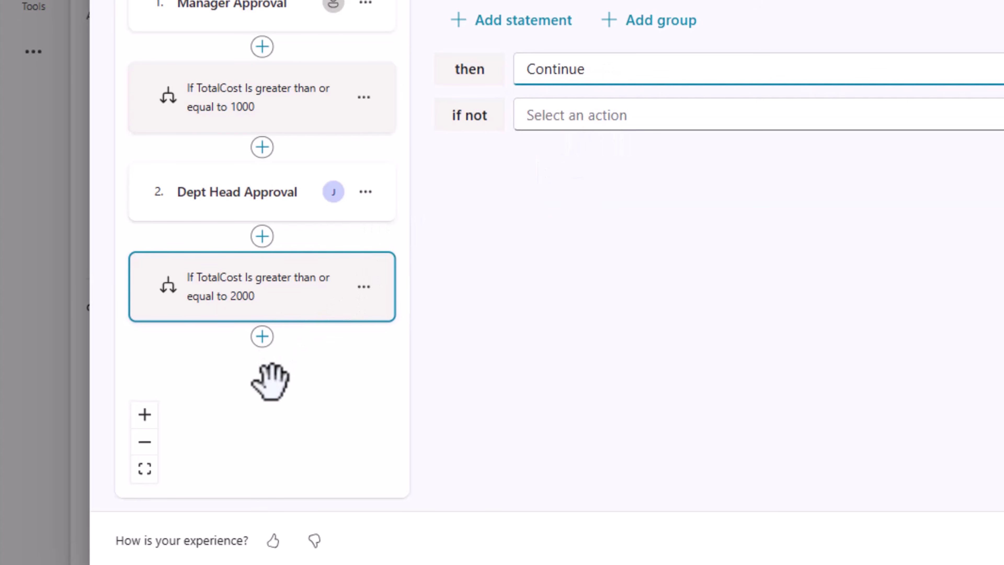
{"action": "left_click", "coordinate": [596, 113]}
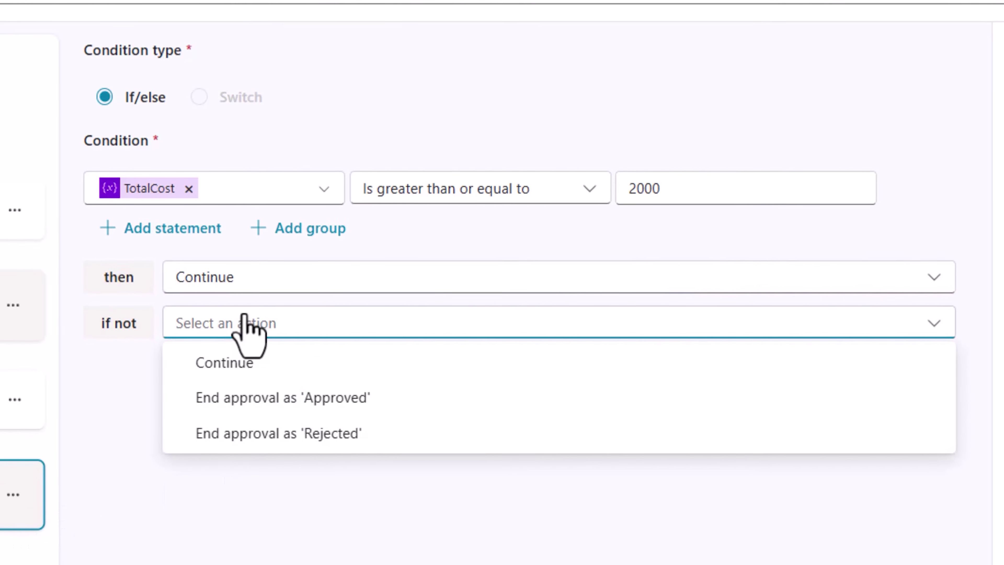
{"action": "left_click", "coordinate": [287, 399]}
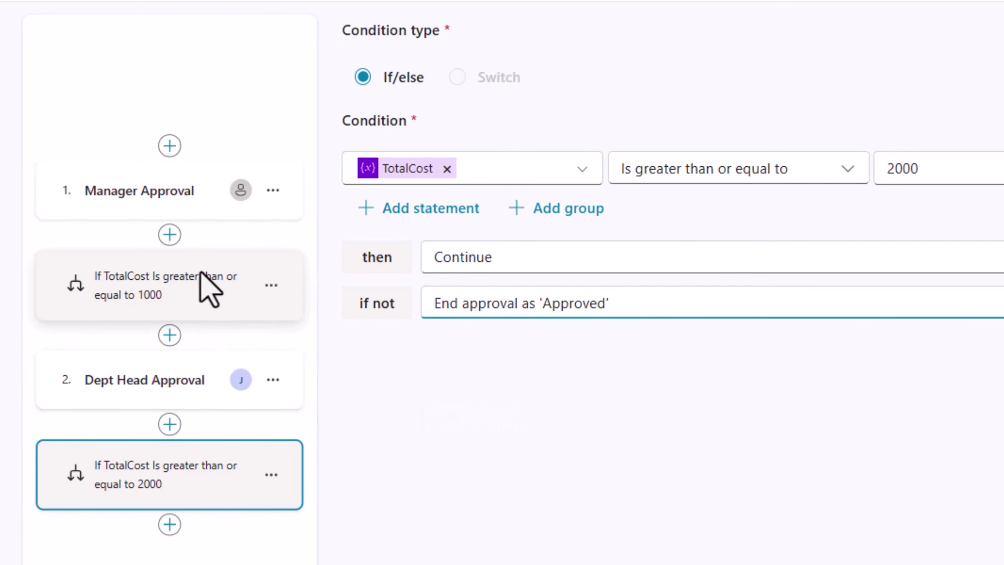
Try adding two extra statements and a group to the 1000 condition, and check the AND/OR options for combining them.
{"action": "left_click", "coordinate": [156, 192]}
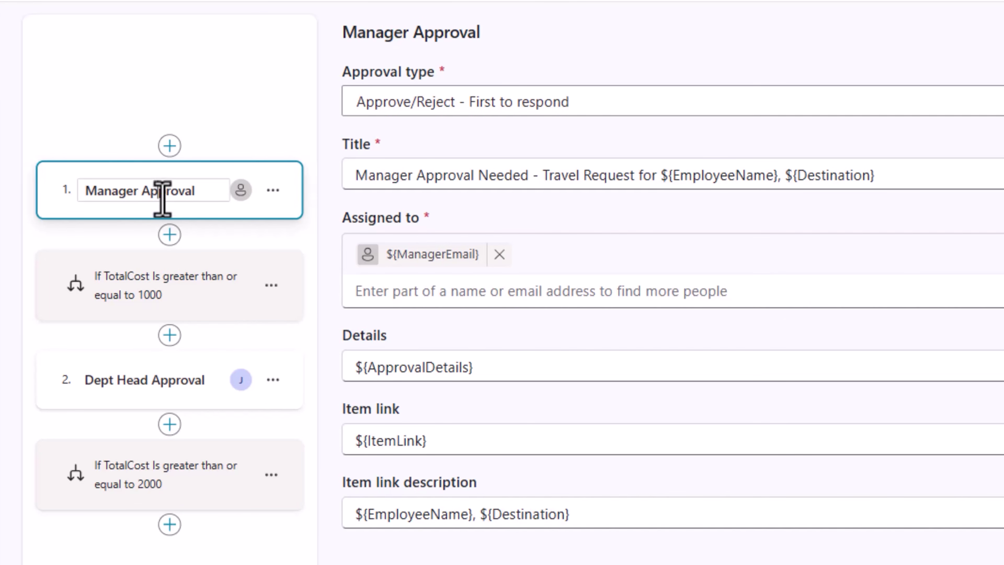
{"action": "left_click", "coordinate": [197, 279]}
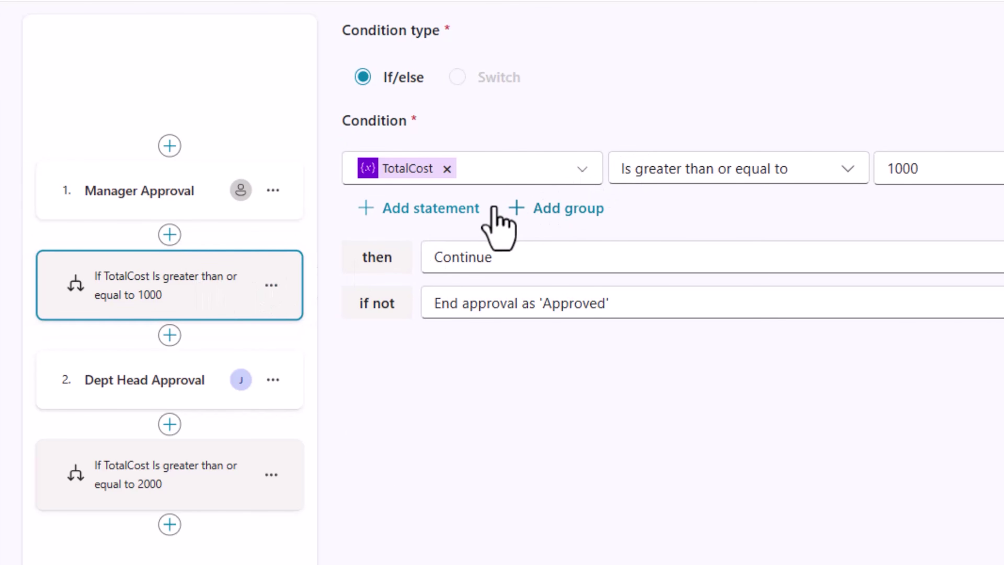
{"action": "left_click", "coordinate": [455, 210]}
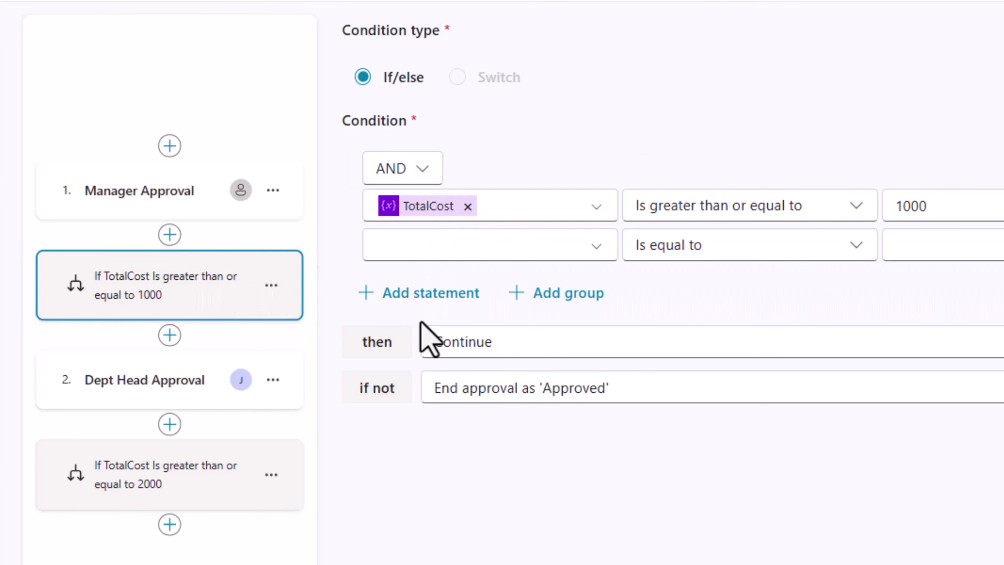
{"action": "left_click", "coordinate": [418, 308]}
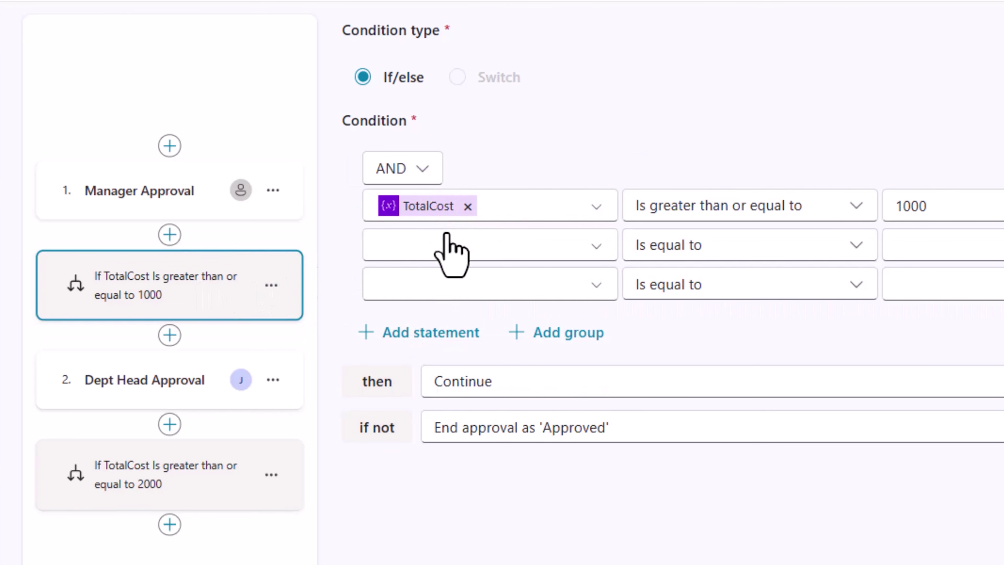
{"action": "left_click", "coordinate": [422, 175]}
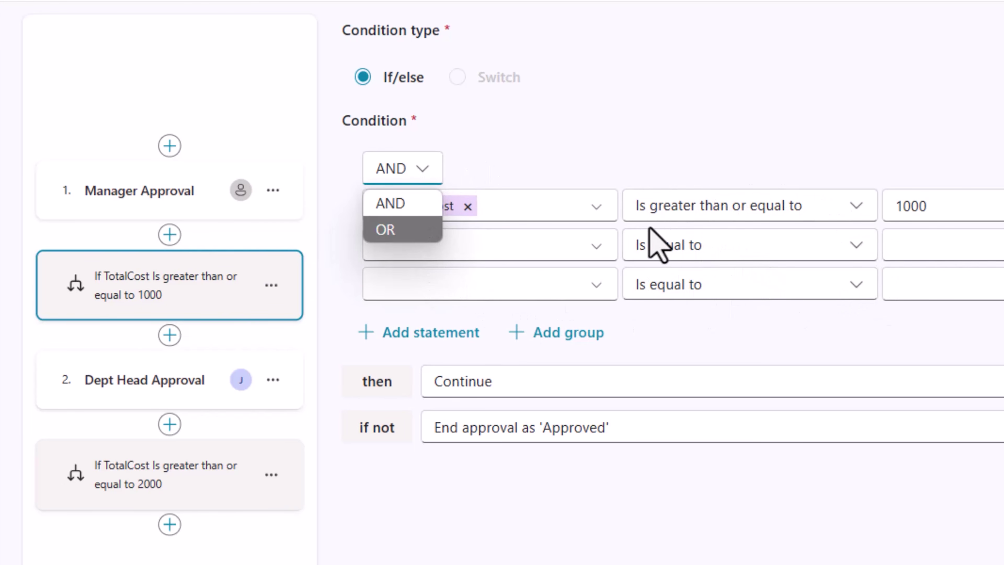
{"action": "left_click", "coordinate": [531, 190]}
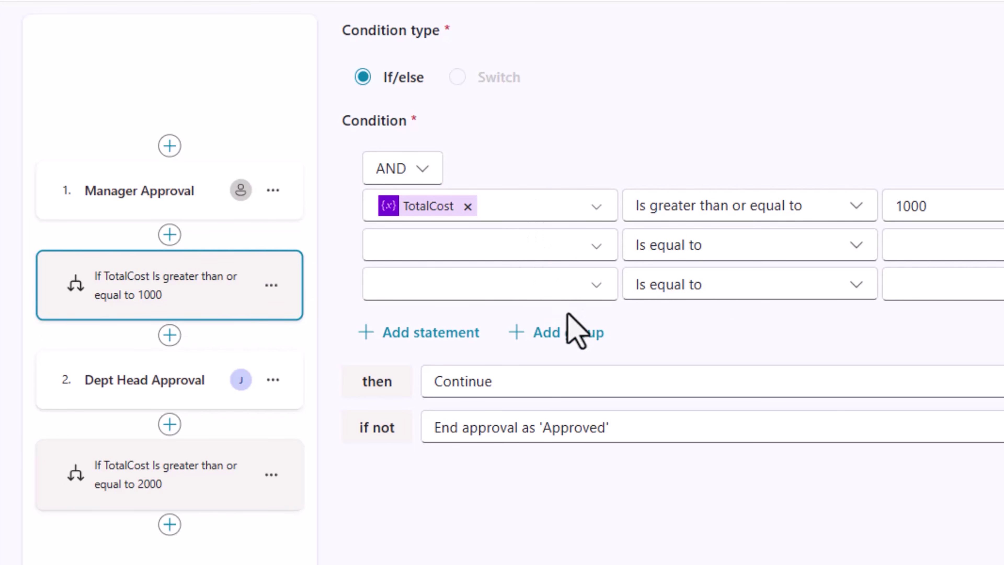
{"action": "left_click", "coordinate": [568, 331]}
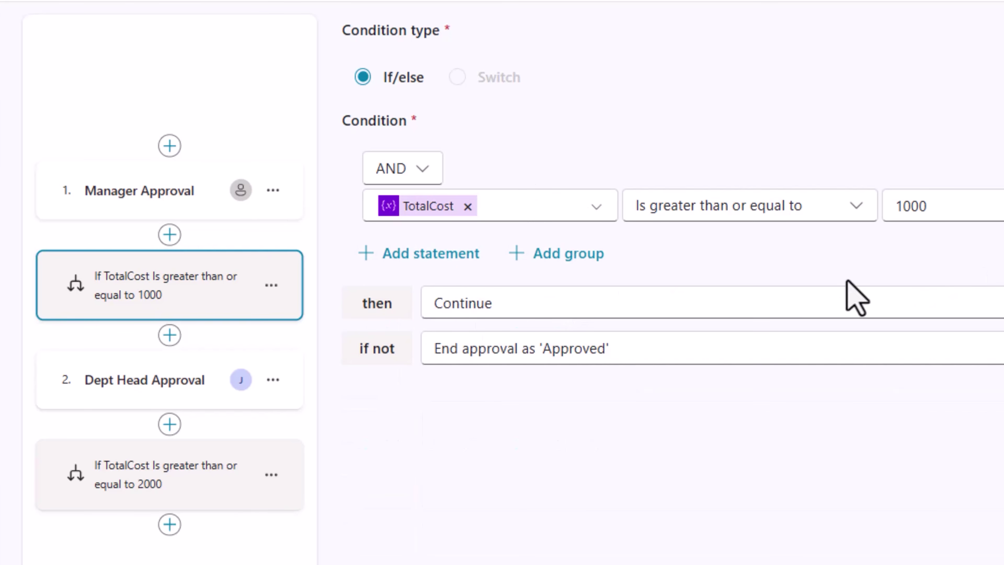
Review the actions available when the 1000 condition is met, keeping Continue selected.
{"action": "left_click", "coordinate": [506, 313]}
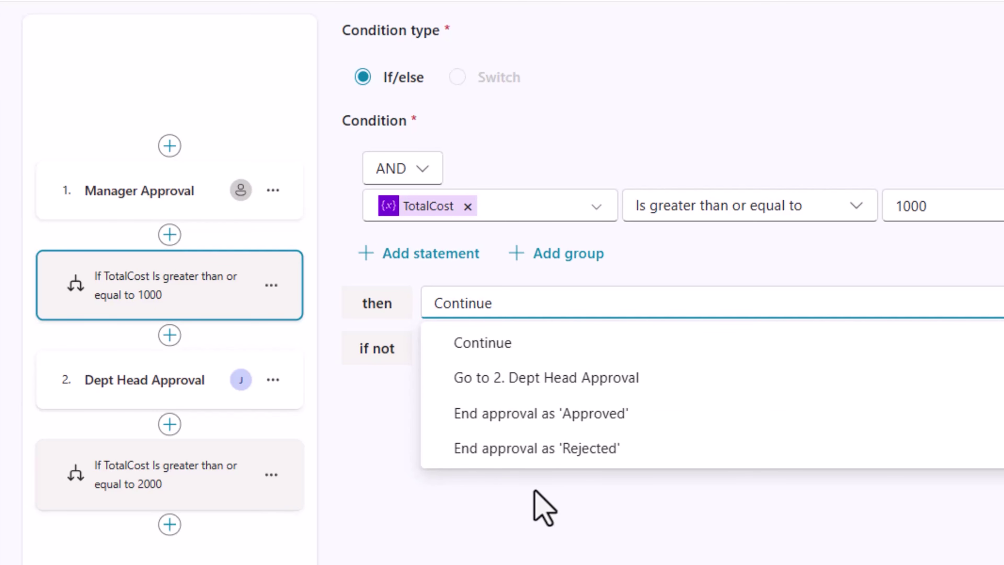
{"action": "left_click", "coordinate": [543, 509]}
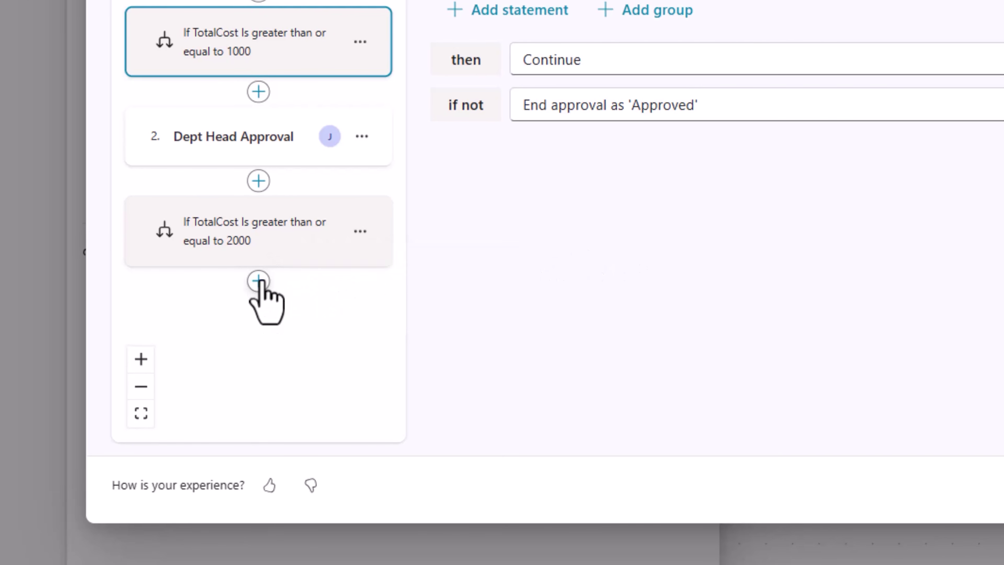
Add a Finance Admin Approval stage after the 2000 condition, with type "Approve/Reject - First to respond" and title "Finance Admin Approval Needed - Travel Request for ${EmployeeName}, ${Destination}".
{"action": "left_click", "coordinate": [260, 281]}
{"action": "left_click", "coordinate": [316, 204]}
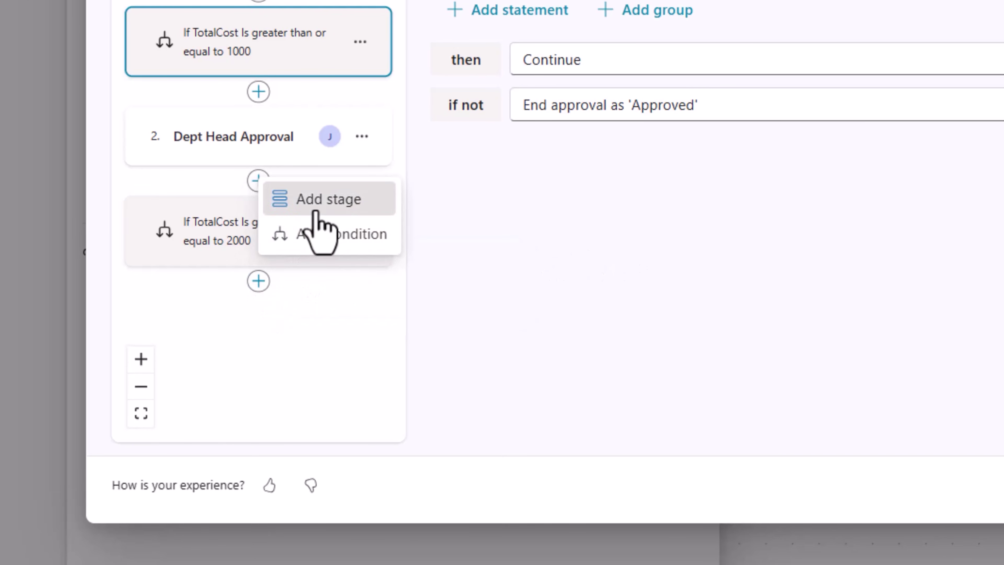
{"action": "triple_click", "coordinate": [277, 283]}
{"action": "type", "text": "Finance Admin Approval"}
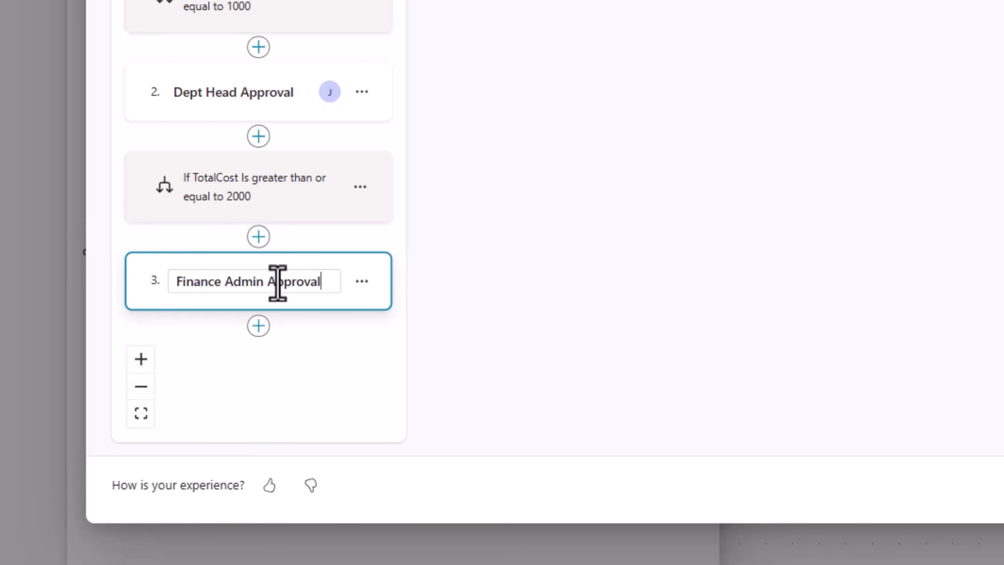
{"action": "key", "text": "Return"}
{"action": "left_click", "coordinate": [186, 112]}
{"action": "left_click", "coordinate": [195, 202]}
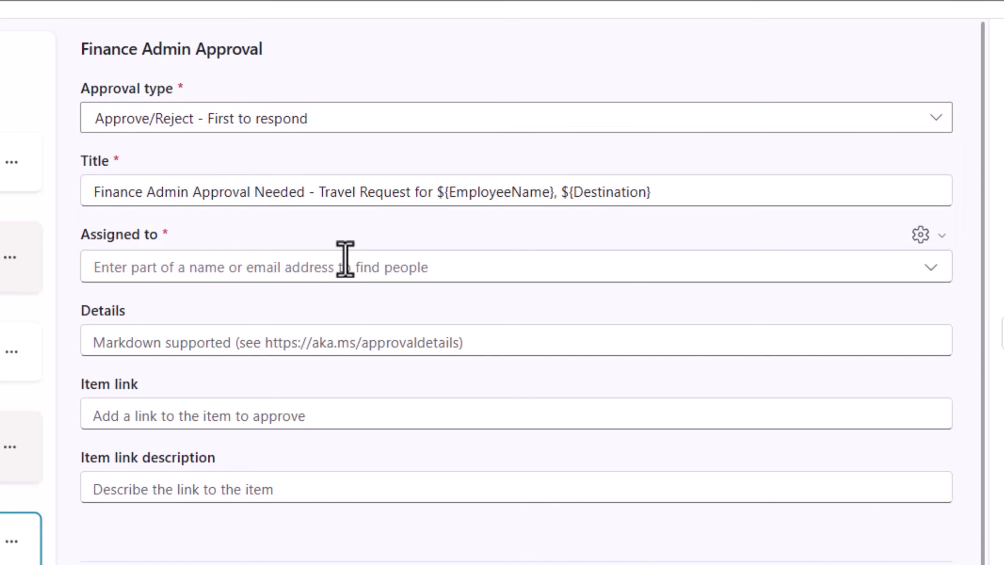
Assign the finance stage to two approvers and fill in ${ApprovalDetails} as details, ${ItemLink} as item link and "${EmployeeName}, ${Destination}" as link description.
{"action": "left_click", "coordinate": [315, 266]}
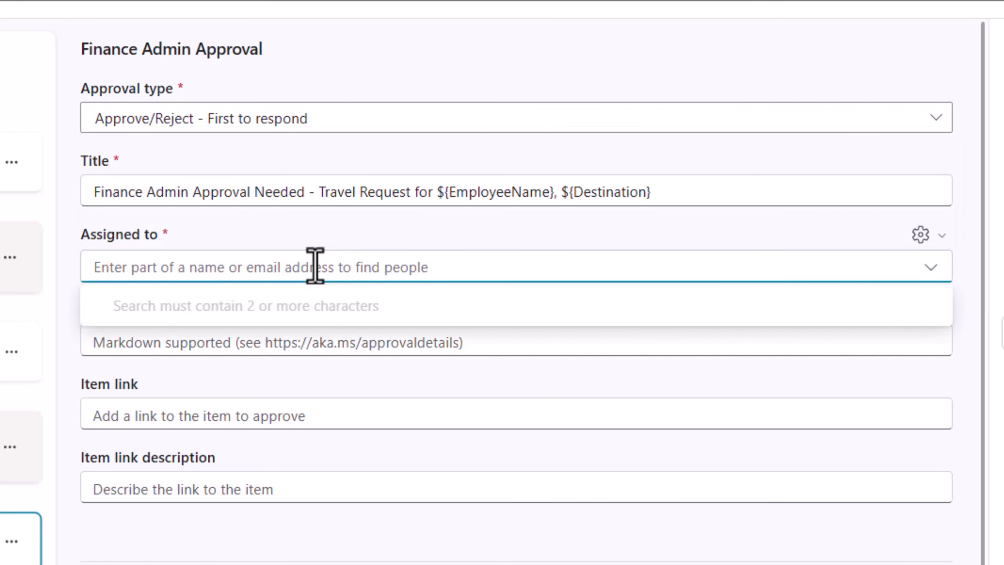
{"action": "type", "text": "rasika"}
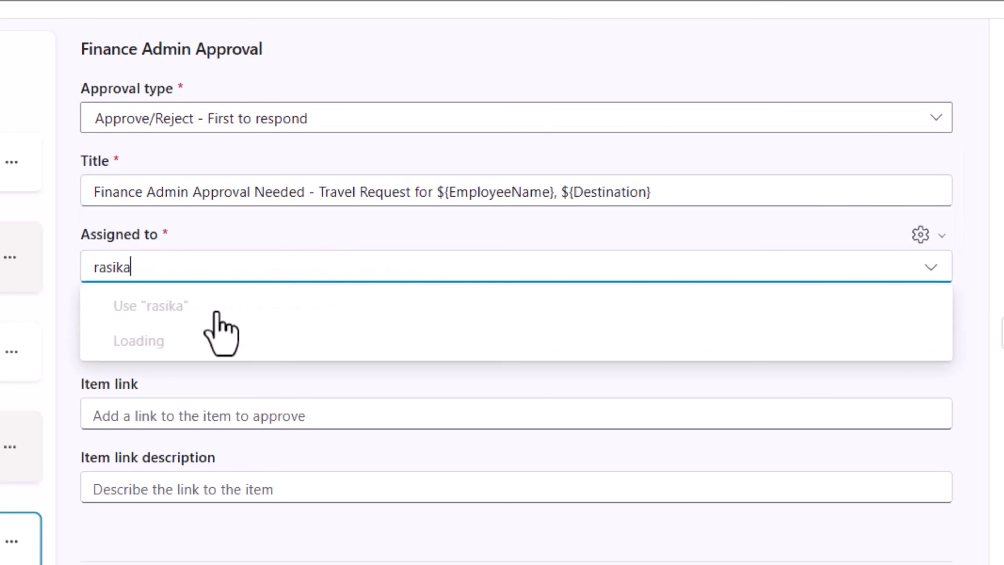
{"action": "left_click", "coordinate": [237, 337]}
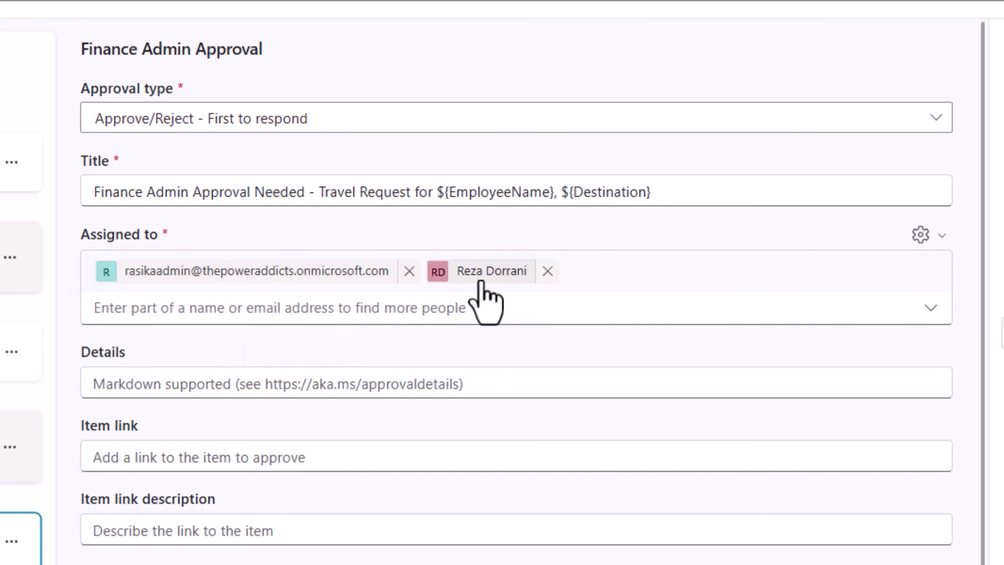
{"action": "mouse_move", "coordinate": [482, 282]}
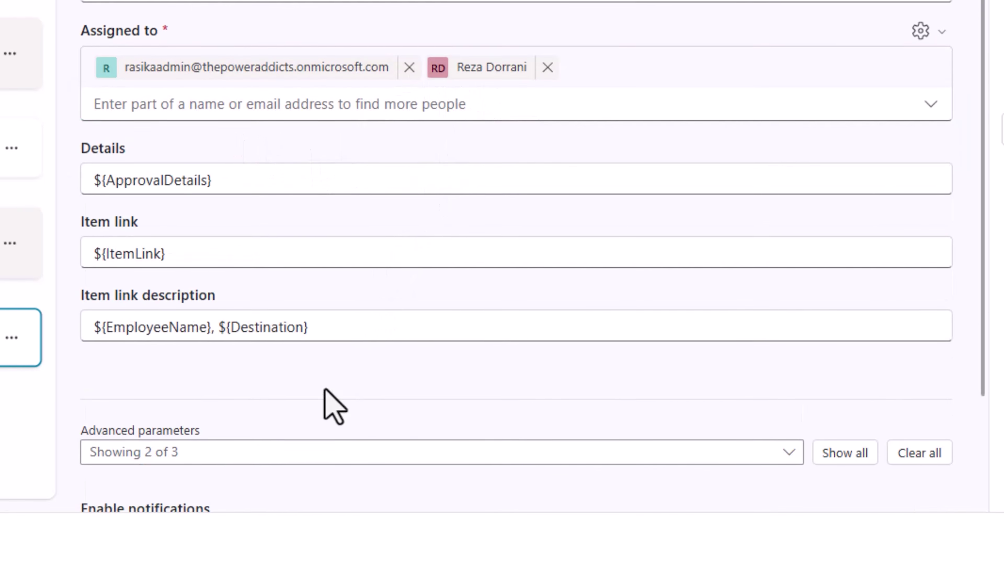
{"action": "scroll", "coordinate": [325, 382], "scroll_direction": "down", "scroll_amount": 1}
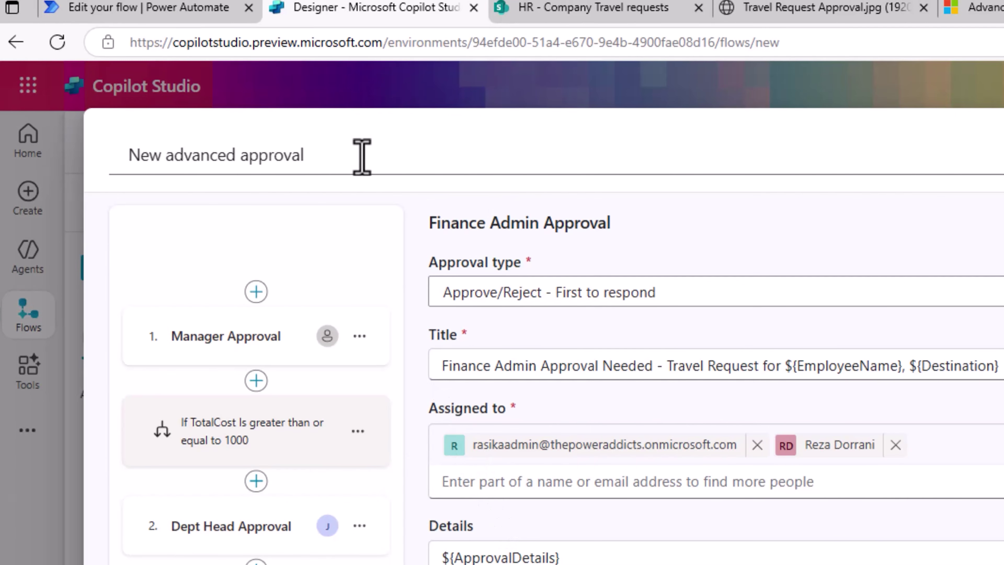
Name the advanced approval "Travel request approval process" and save it.
{"action": "key", "text": "ctrl+a"}
{"action": "type", "text": "Travel req"}
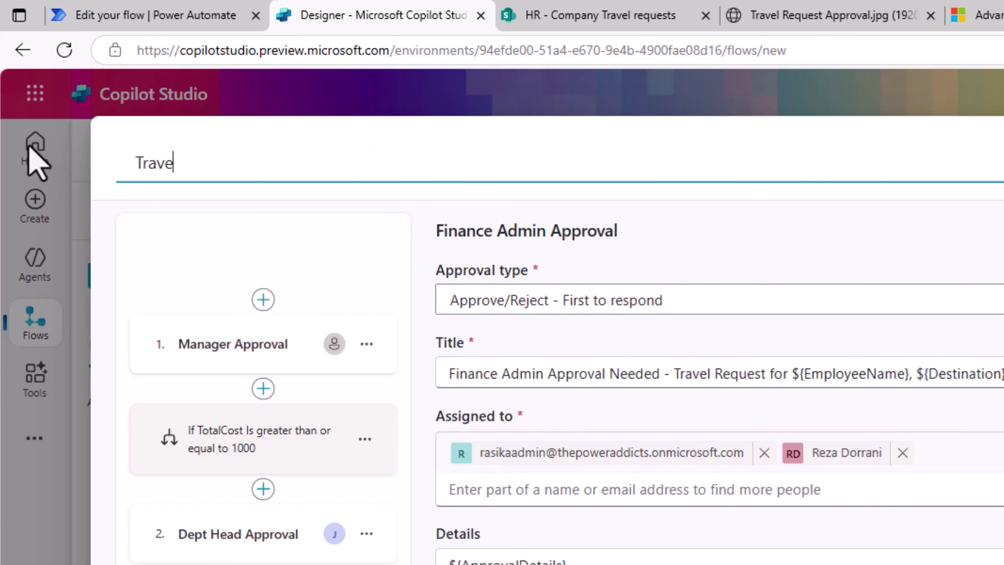
{"action": "type", "text": "uest approval process"}
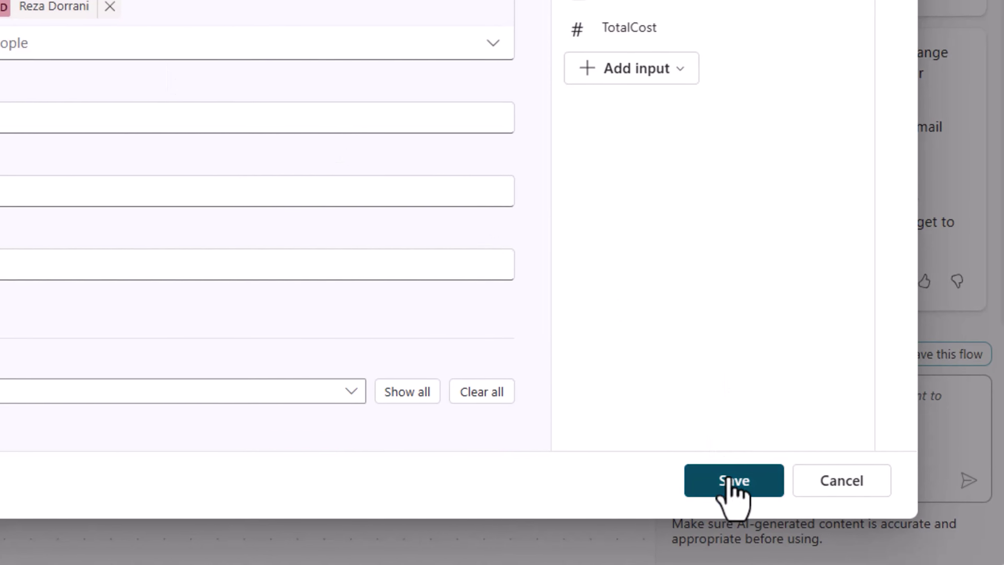
{"action": "left_click", "coordinate": [733, 481]}
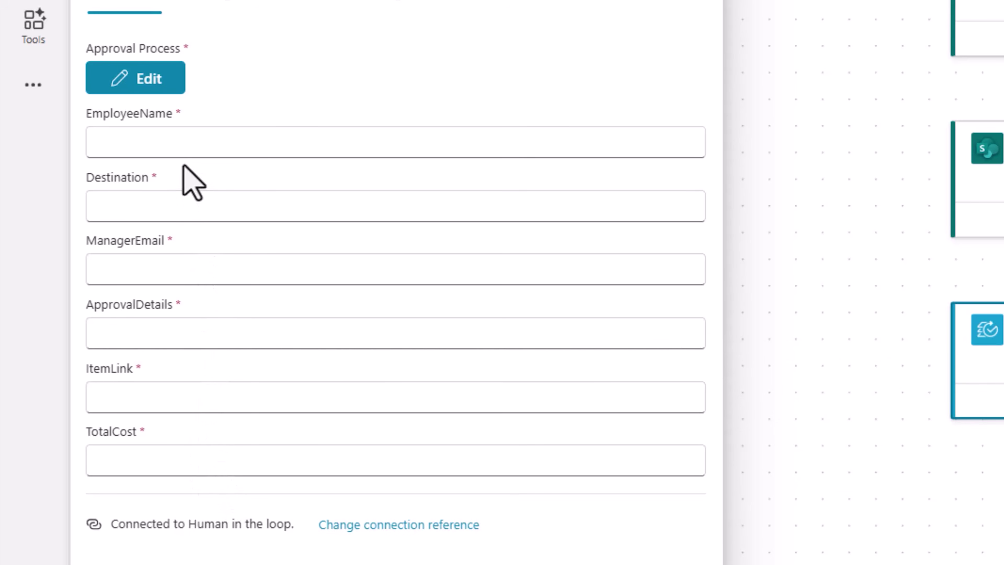
Set the approval's EmployeeName input to Created By DisplayName from the "When a New Travel Request is Submitted" trigger.
{"action": "left_click", "coordinate": [294, 148]}
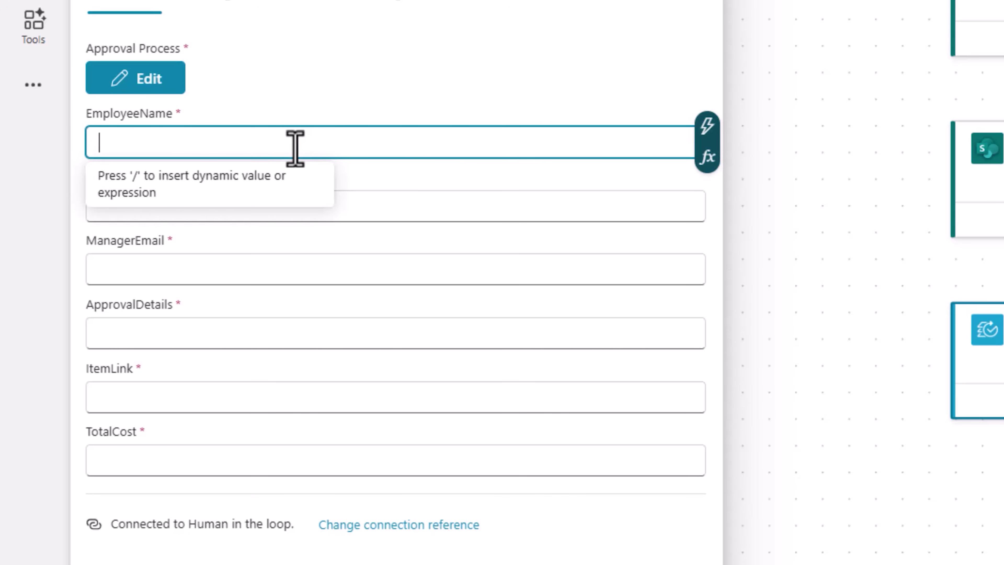
{"action": "left_click", "coordinate": [703, 137]}
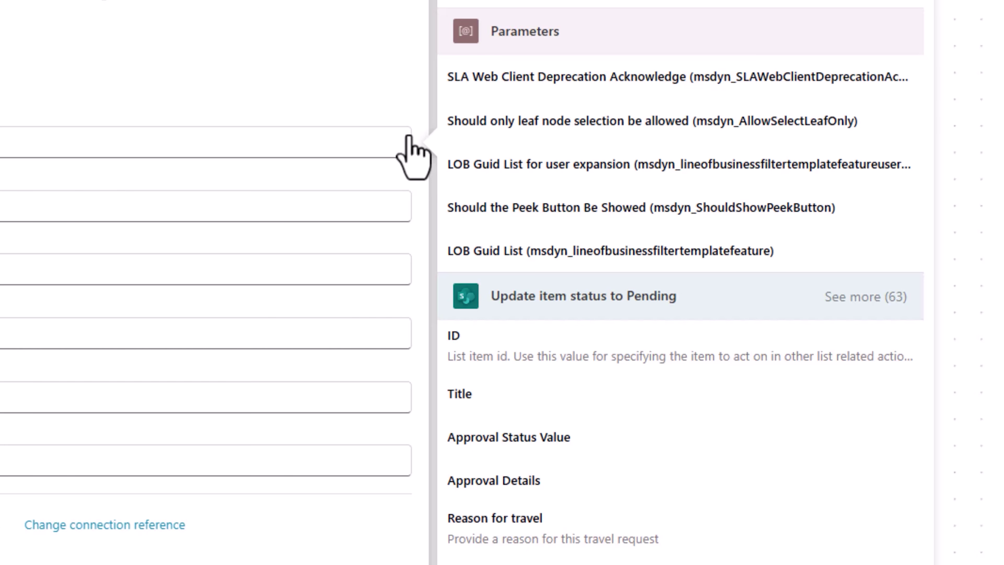
{"action": "scroll", "coordinate": [409, 136], "scroll_direction": "down", "scroll_amount": 10}
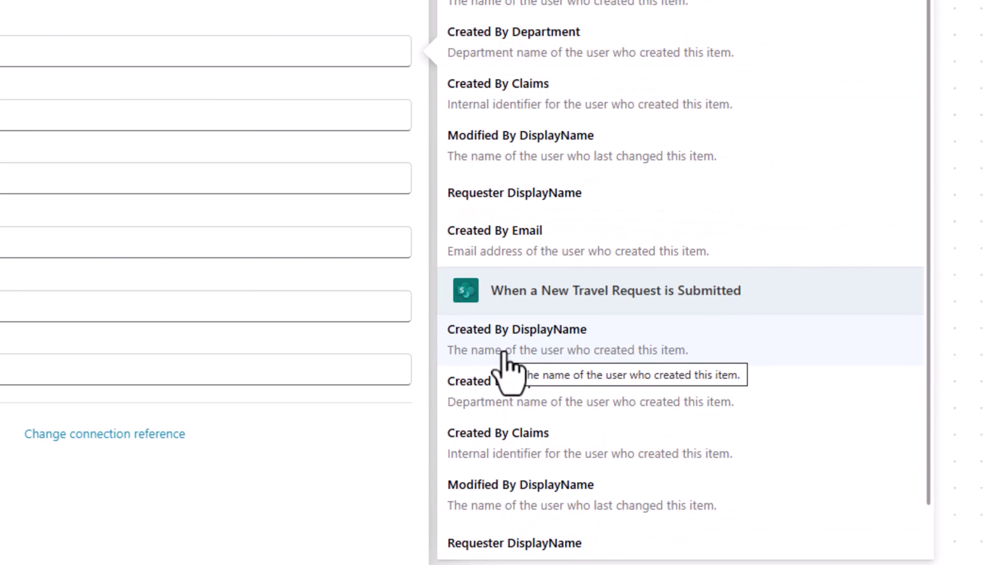
{"action": "left_click", "coordinate": [550, 350]}
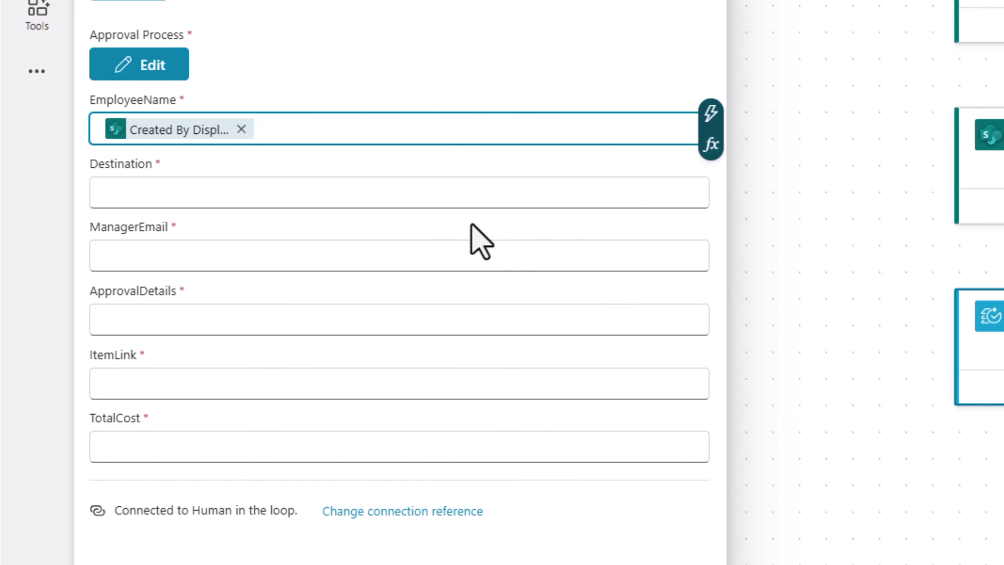
Set the Destination input to the "Destination: Name" value from the "When a New Travel Request is Submitted" trigger.
{"action": "left_click", "coordinate": [358, 193]}
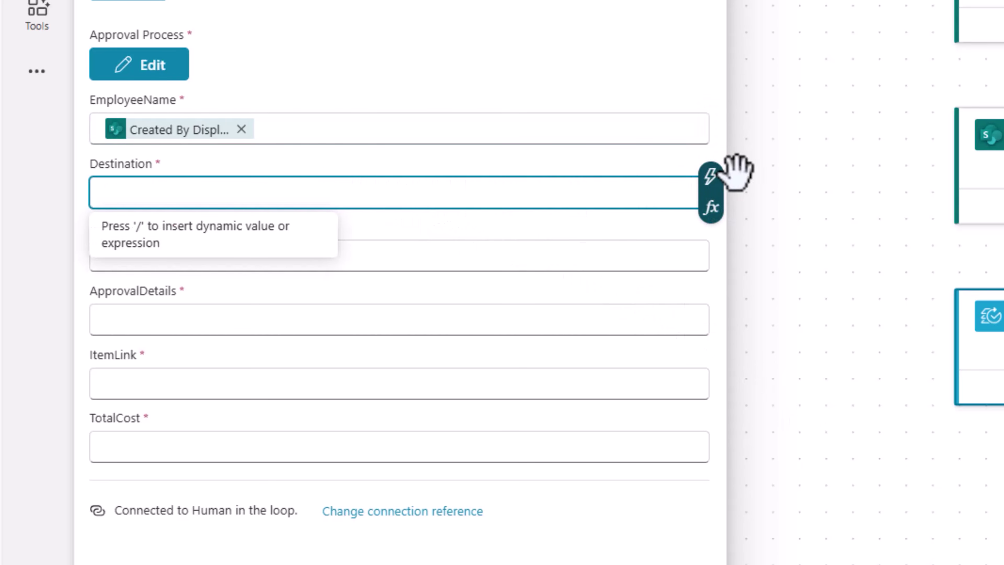
{"action": "left_click", "coordinate": [711, 176]}
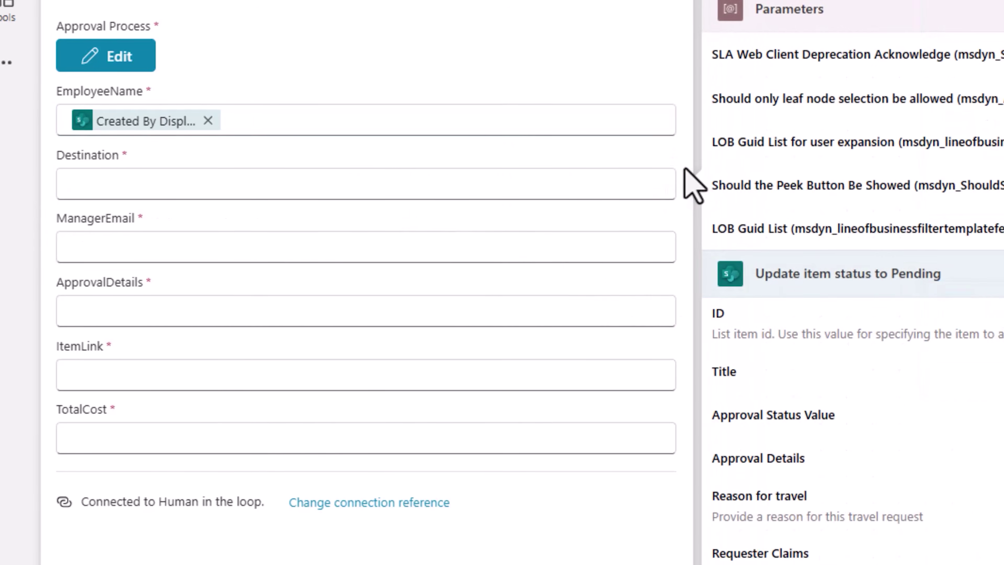
{"action": "scroll", "coordinate": [694, 186], "scroll_direction": "down", "scroll_amount": 10}
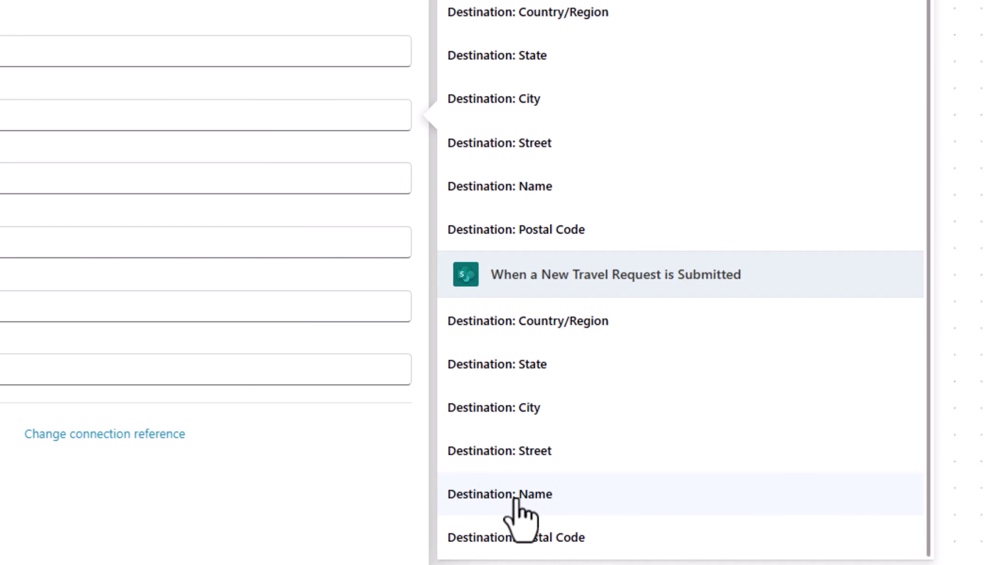
{"action": "left_click", "coordinate": [515, 496]}
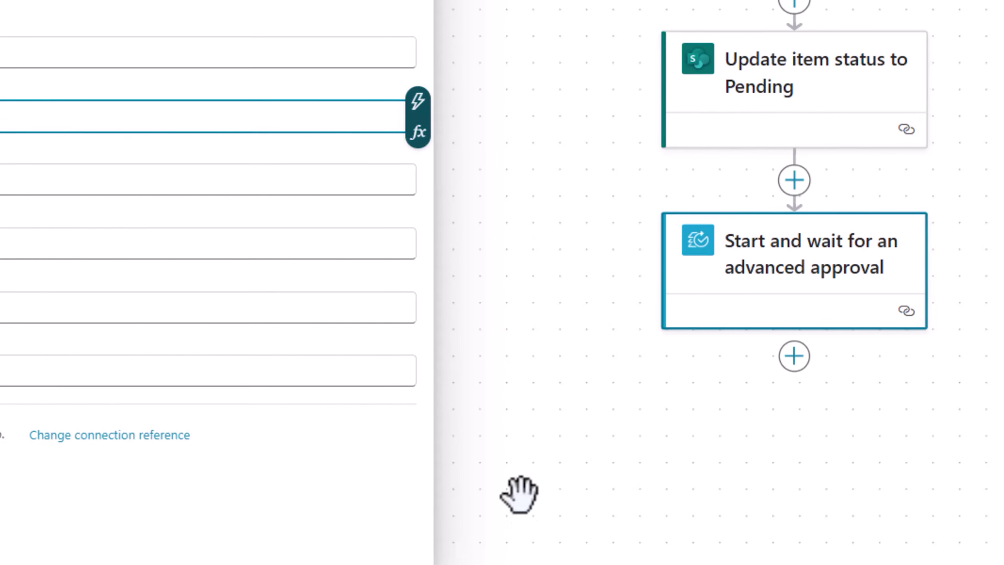
Insert the Office 365 Users "Get manager (V2)" action between "Update item status to Pending" and the advanced approval.
{"action": "left_click", "coordinate": [3, 176]}
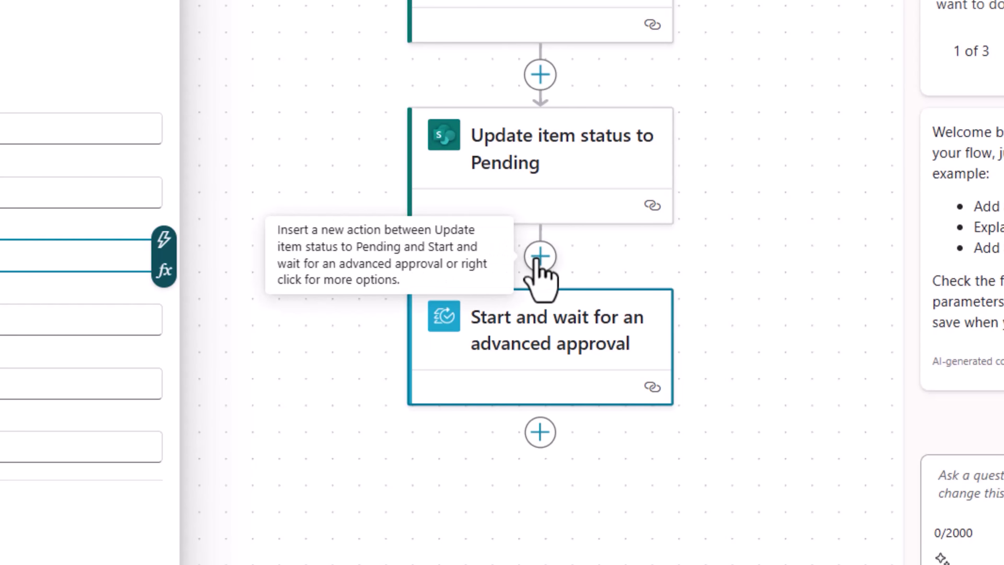
{"action": "left_click", "coordinate": [540, 256]}
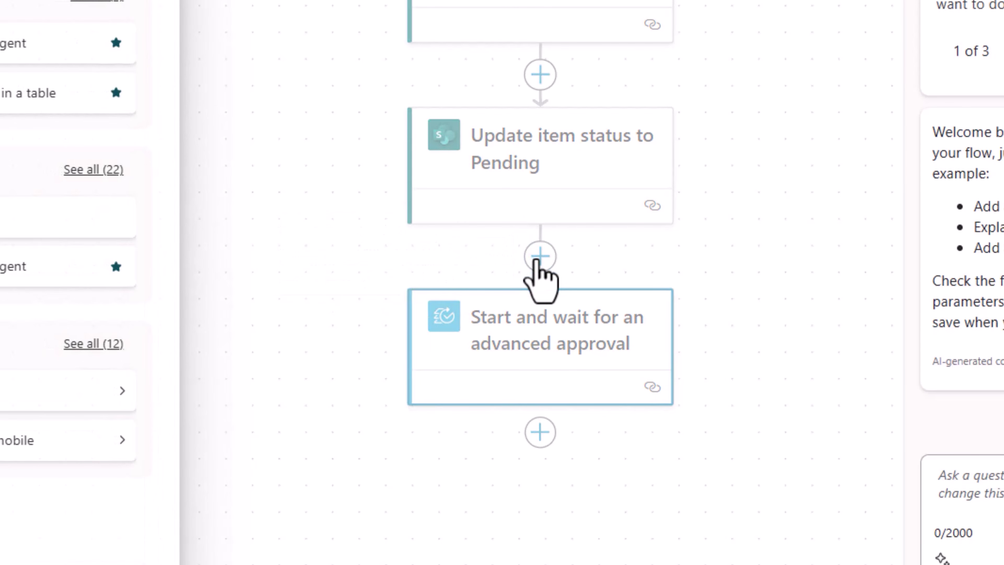
{"action": "type", "text": "get manager"}
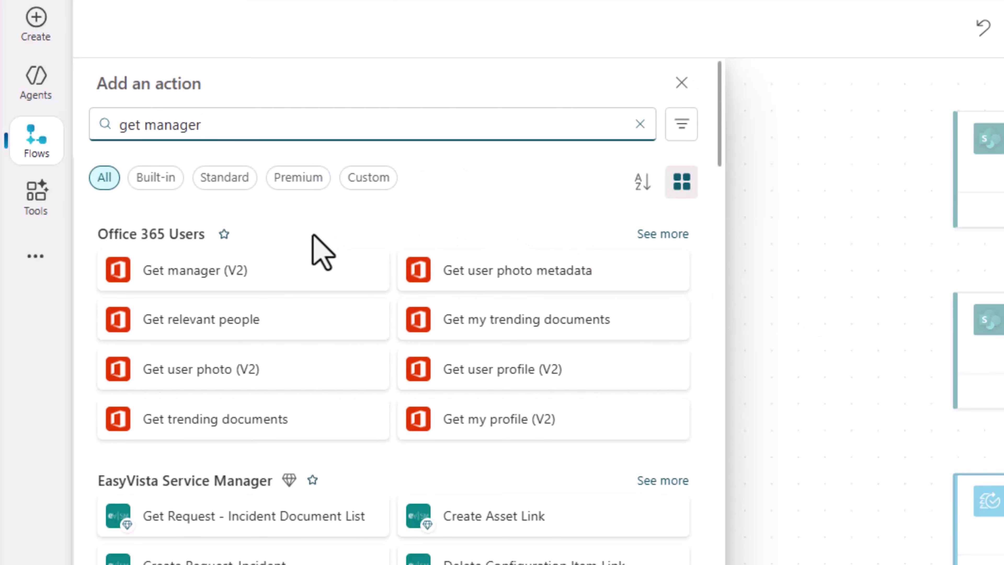
{"action": "left_click", "coordinate": [241, 277]}
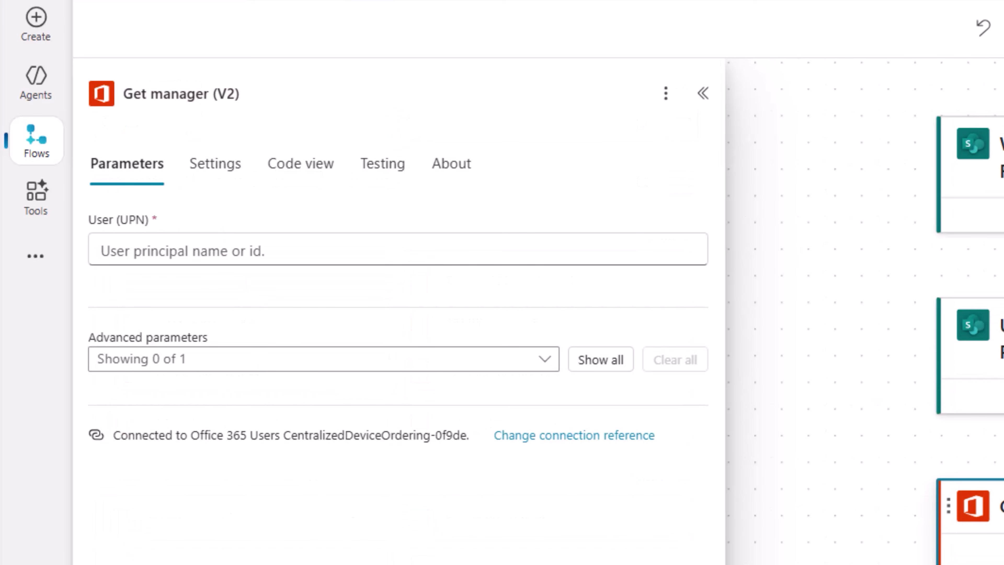
Set the User (UPN) of the Get manager action to Created By Email from the travel request trigger.
{"action": "left_click", "coordinate": [301, 252]}
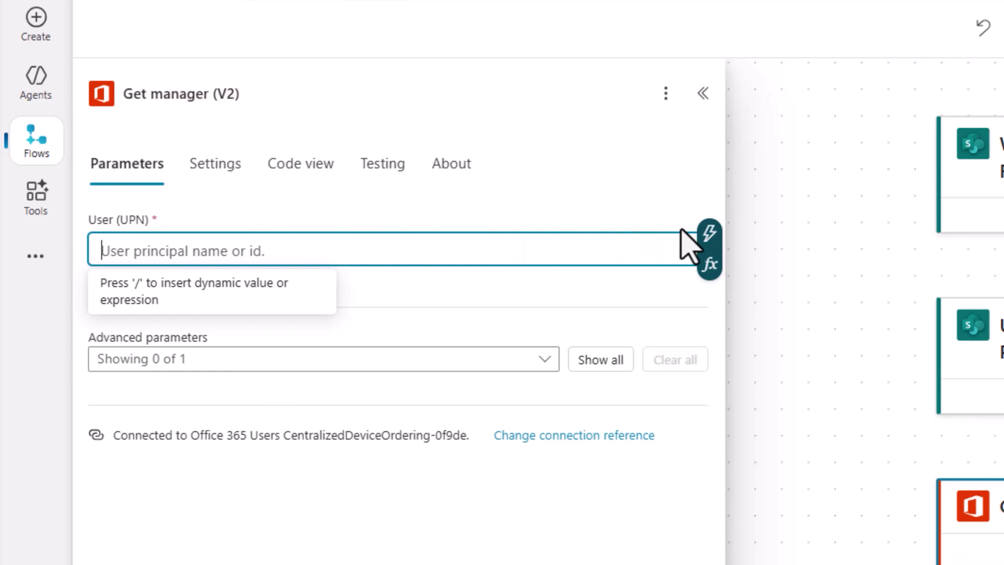
{"action": "left_click", "coordinate": [710, 247]}
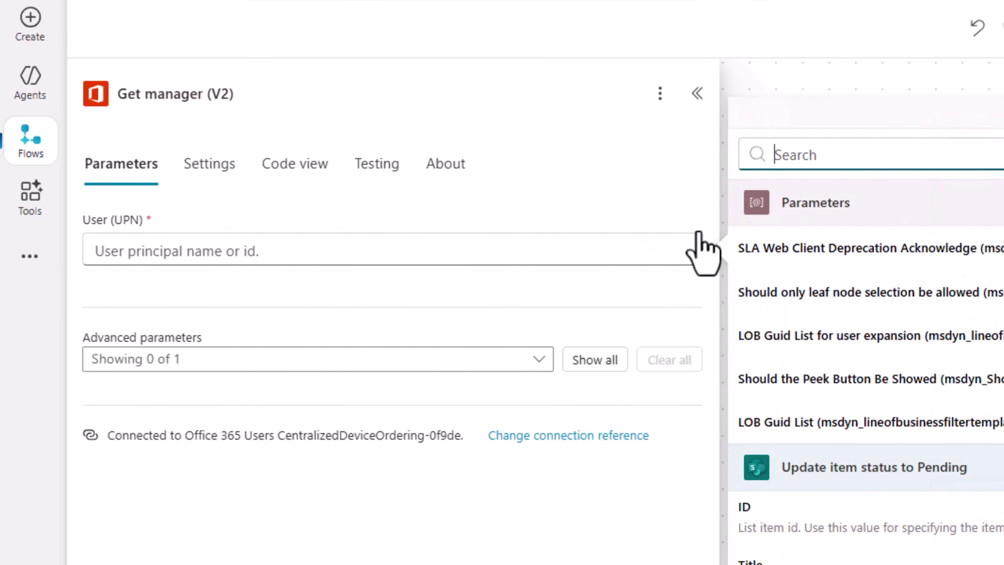
{"action": "type", "text": "created by email"}
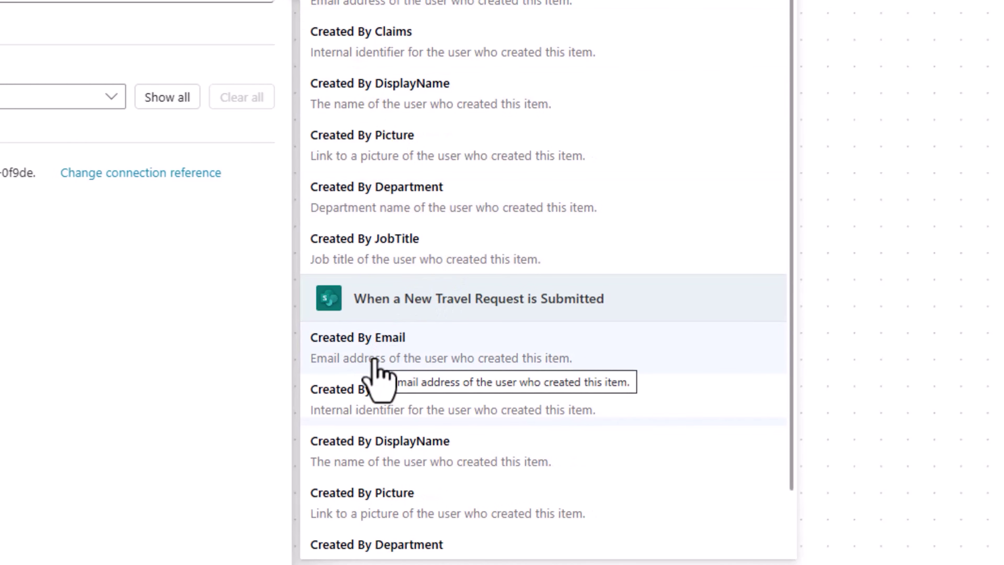
{"action": "left_click", "coordinate": [374, 361]}
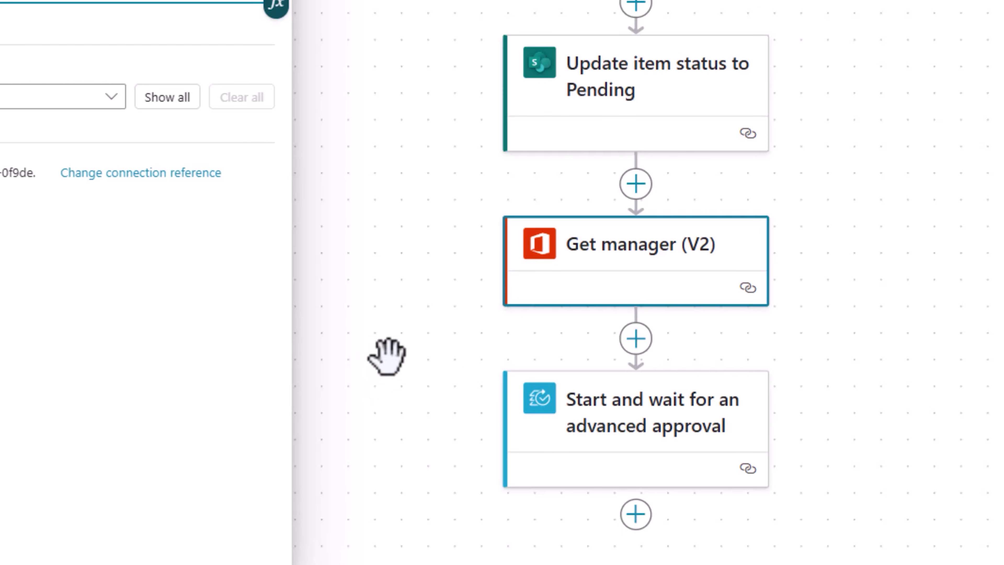
Set the advanced approval's ManagerEmail input to the Mail value from "Get manager (V2)".
{"action": "left_click", "coordinate": [563, 416]}
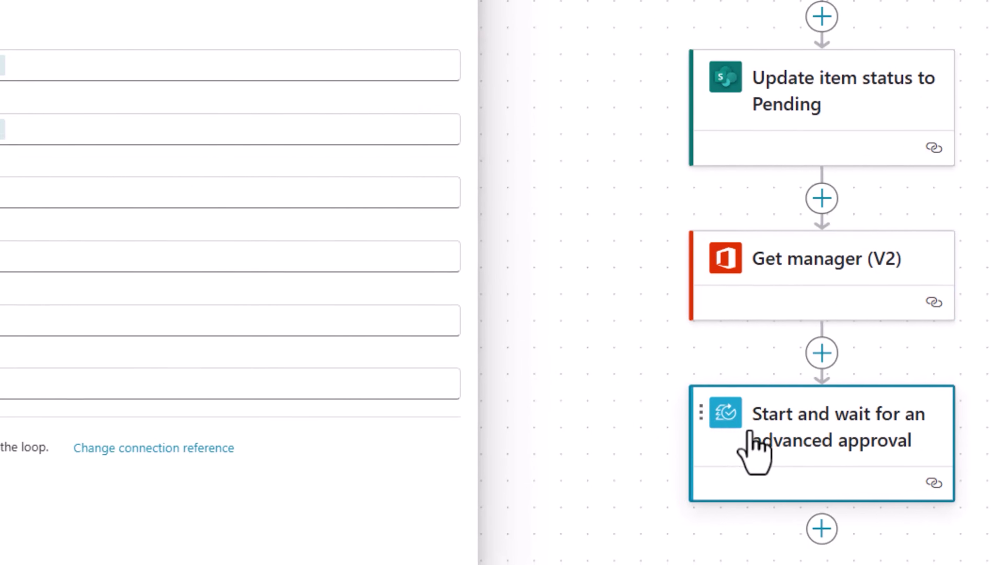
{"action": "left_click", "coordinate": [183, 217]}
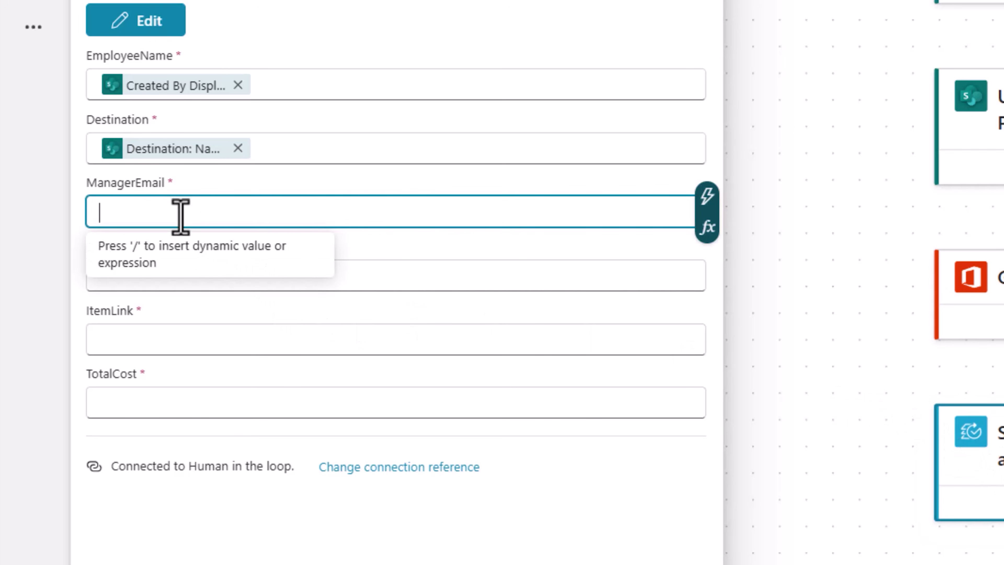
{"action": "left_click", "coordinate": [708, 197]}
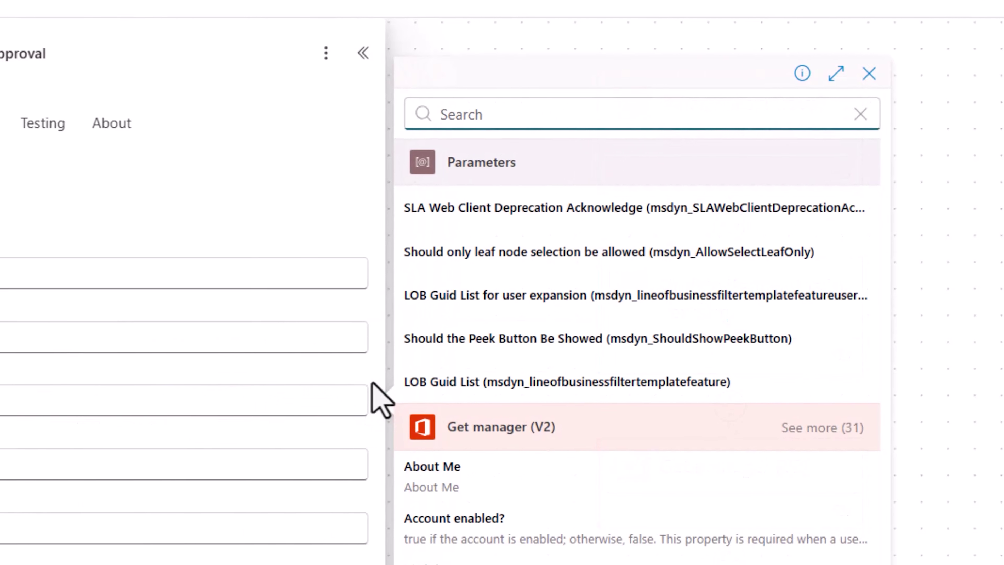
{"action": "type", "text": "mail"}
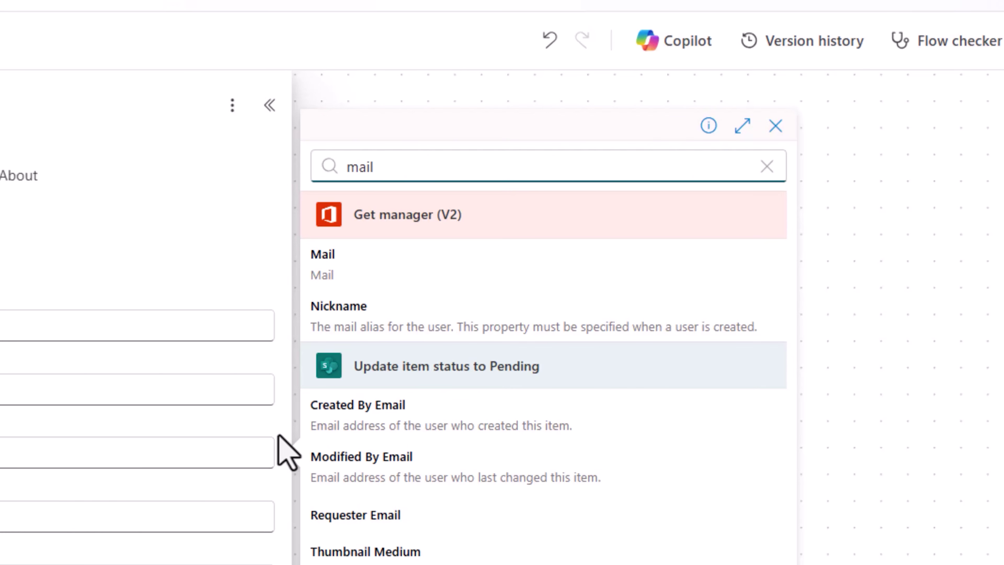
{"action": "left_click", "coordinate": [393, 278]}
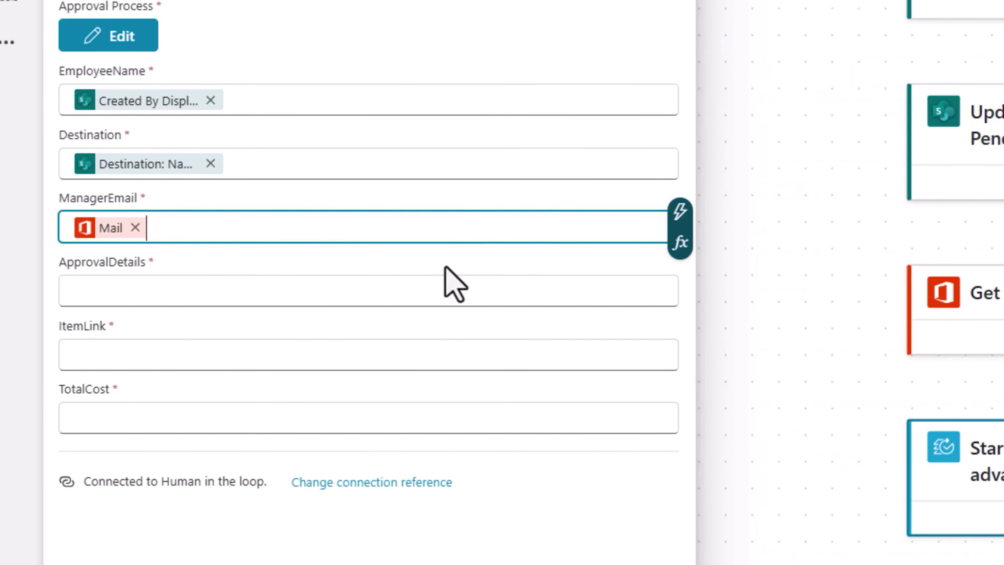
Begin the ApprovalDetails input with an "Employee:" label followed by the copied Created By DisplayName value.
{"action": "left_click", "coordinate": [227, 283]}
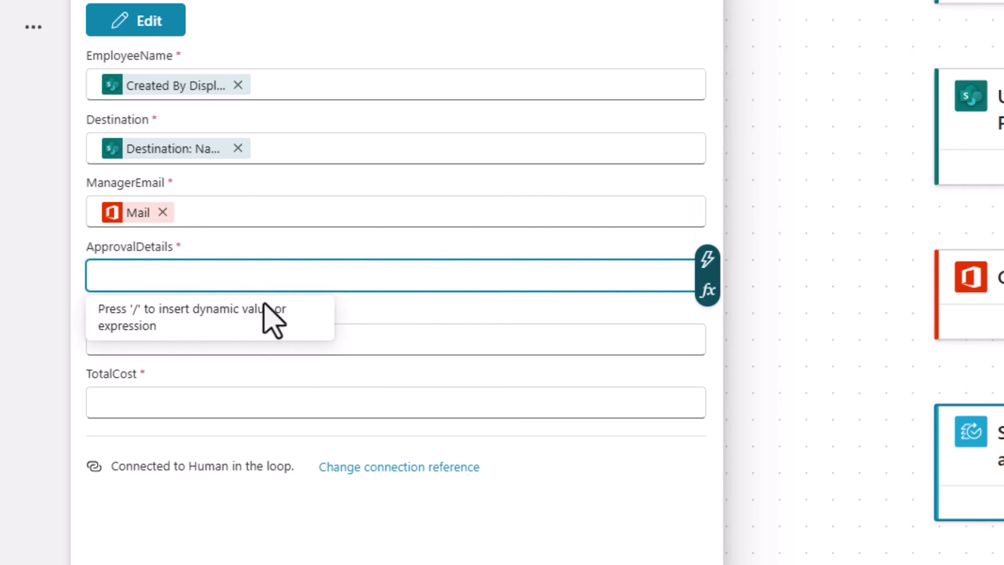
{"action": "type", "text": "Employee:"}
{"action": "key", "text": "ctrl+v"}
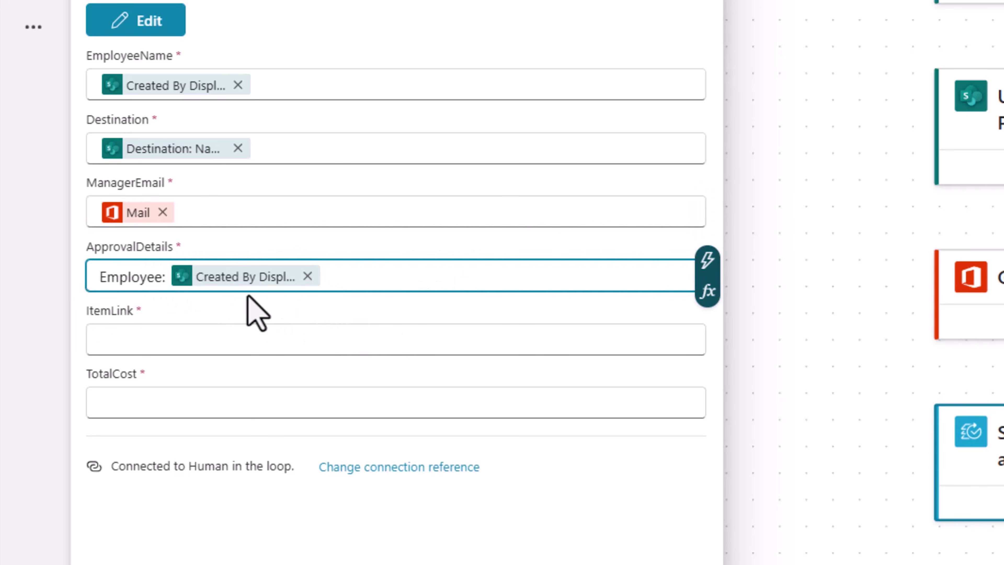
Add a "Purpose:" line to ApprovalDetails with the "Reason for travel" value from the "When a New Travel Request is Submitted" trigger.
{"action": "key", "text": "Return"}
{"action": "key", "text": "Return"}
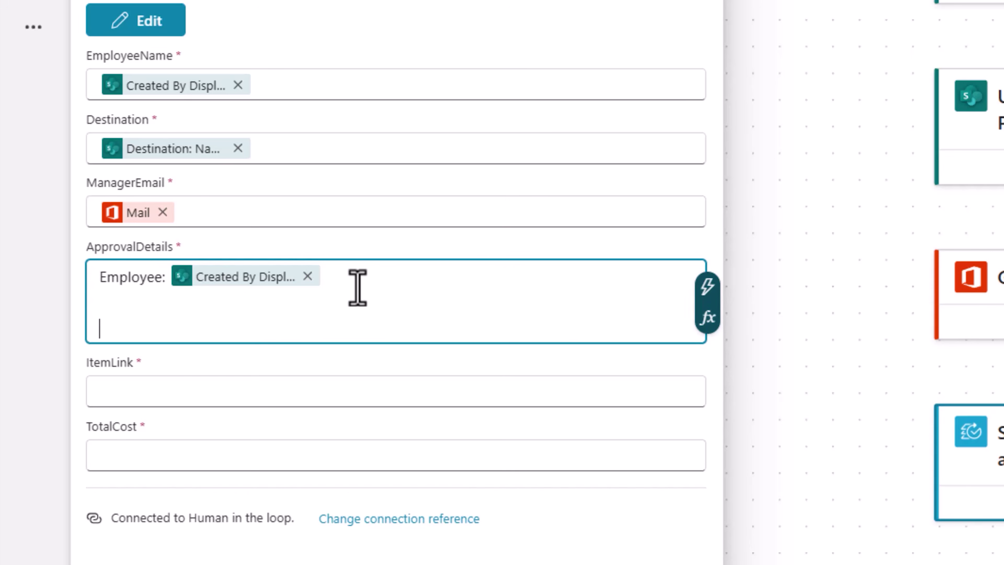
{"action": "type", "text": "Purpose:"}
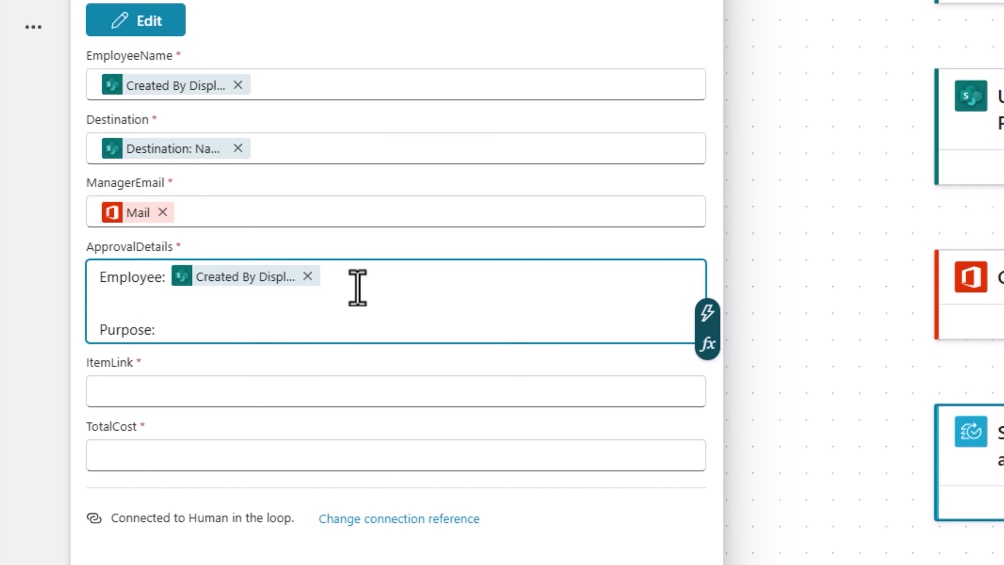
{"action": "left_click", "coordinate": [707, 313]}
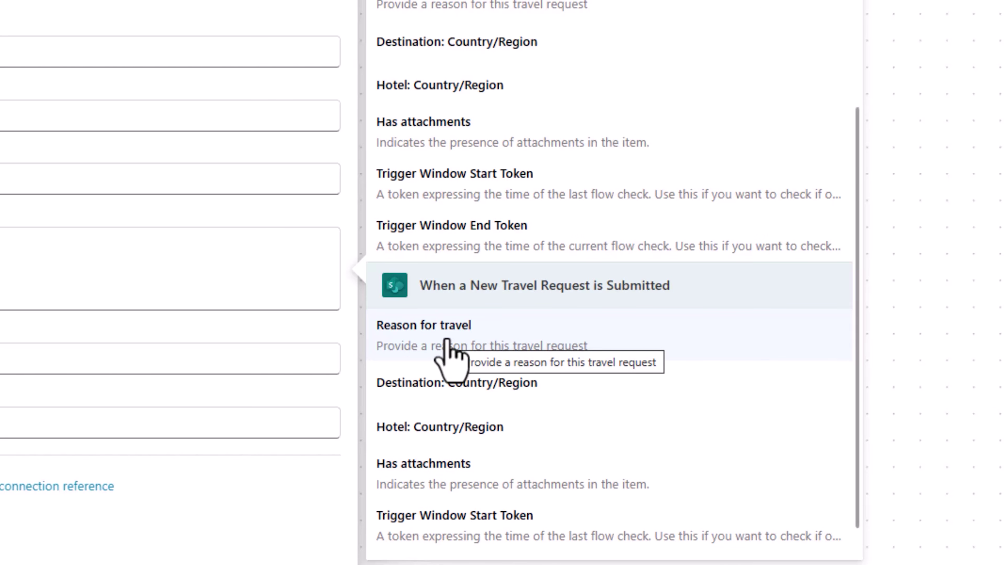
{"action": "left_click", "coordinate": [450, 356]}
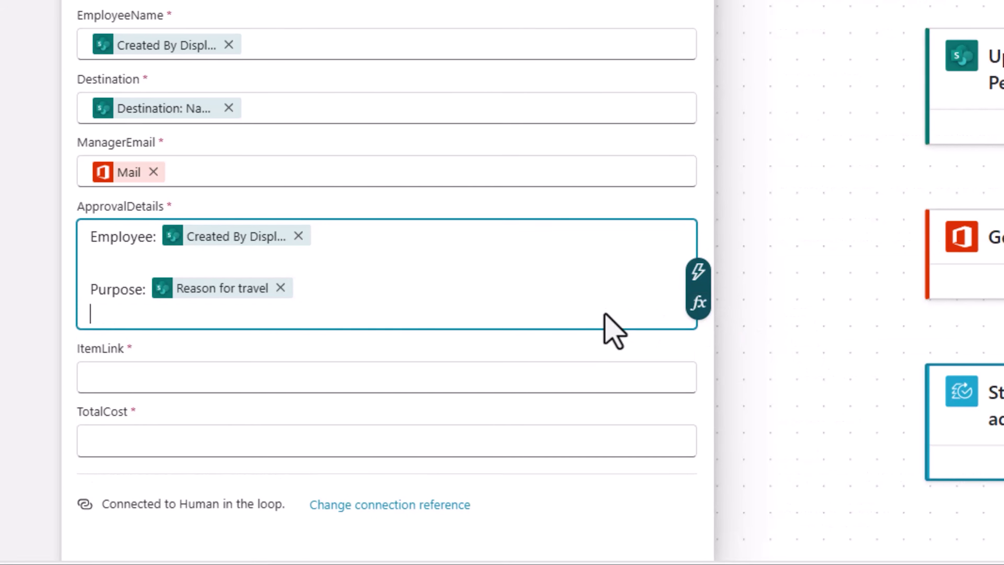
Add a "Travel Dates:" line to ApprovalDetails and begin its expression with the "Travel start date" value from the travel request trigger.
{"action": "key", "text": "Return"}
{"action": "type", "text": "Travel Dates"}
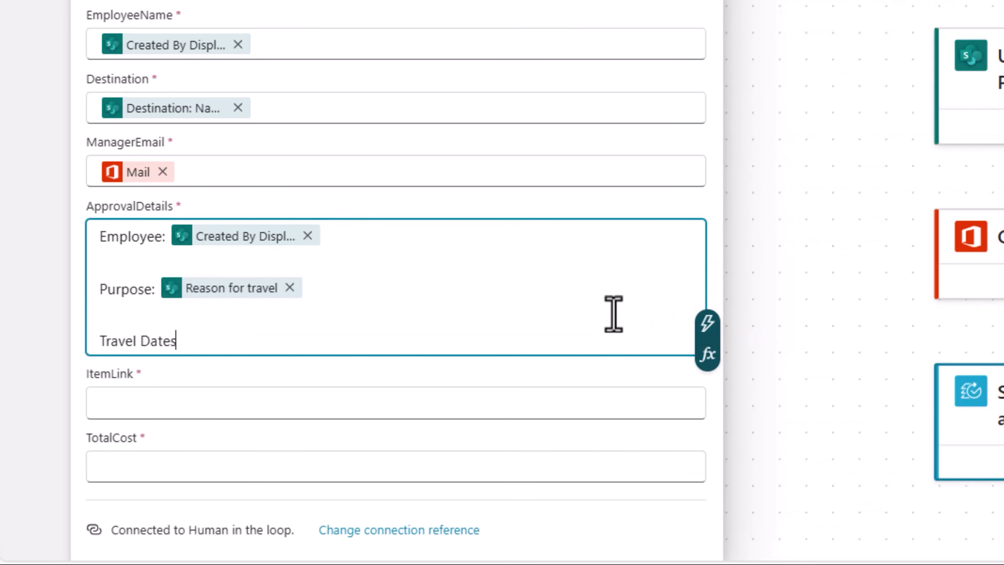
{"action": "type", "text": ":"}
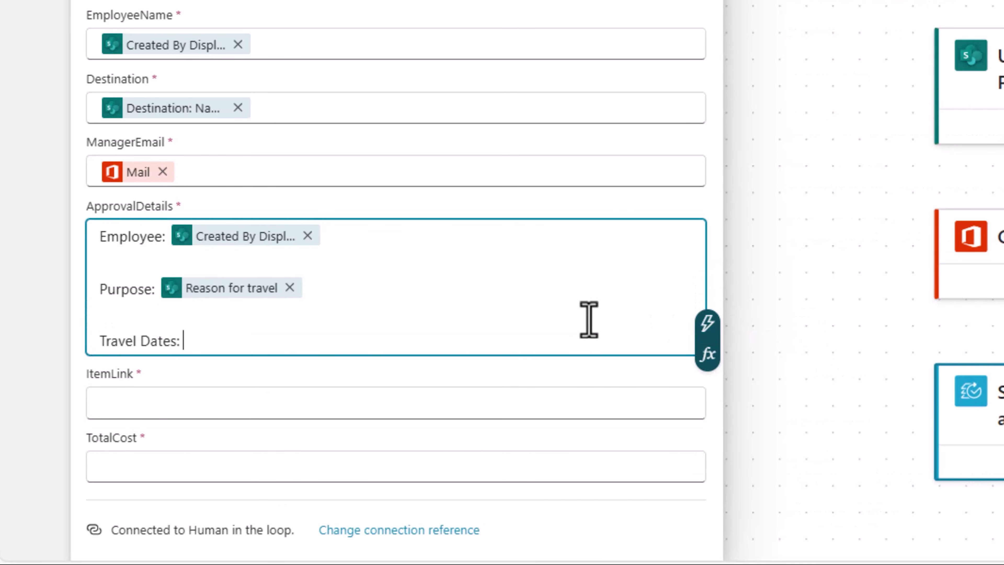
{"action": "left_click", "coordinate": [709, 356]}
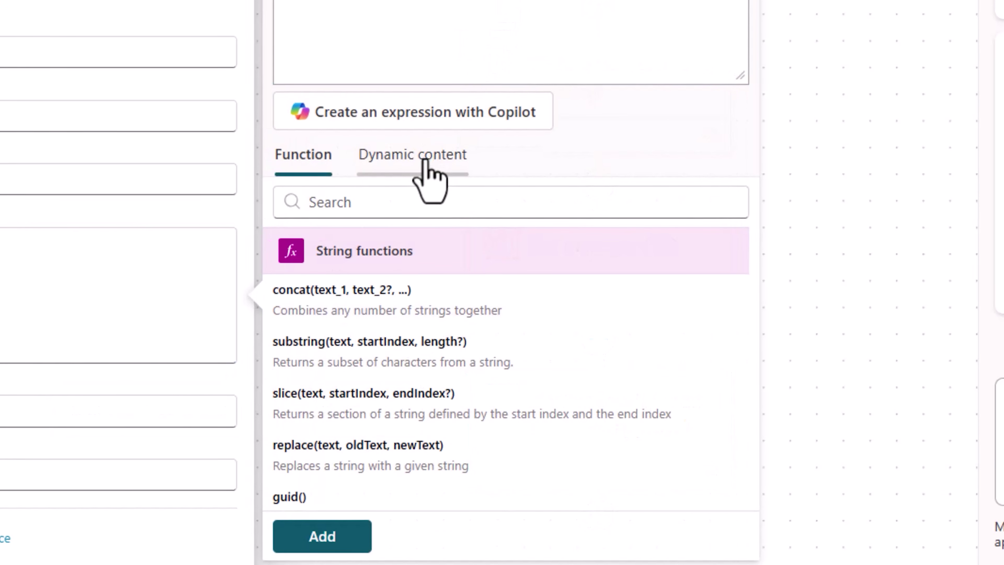
{"action": "left_click", "coordinate": [424, 160]}
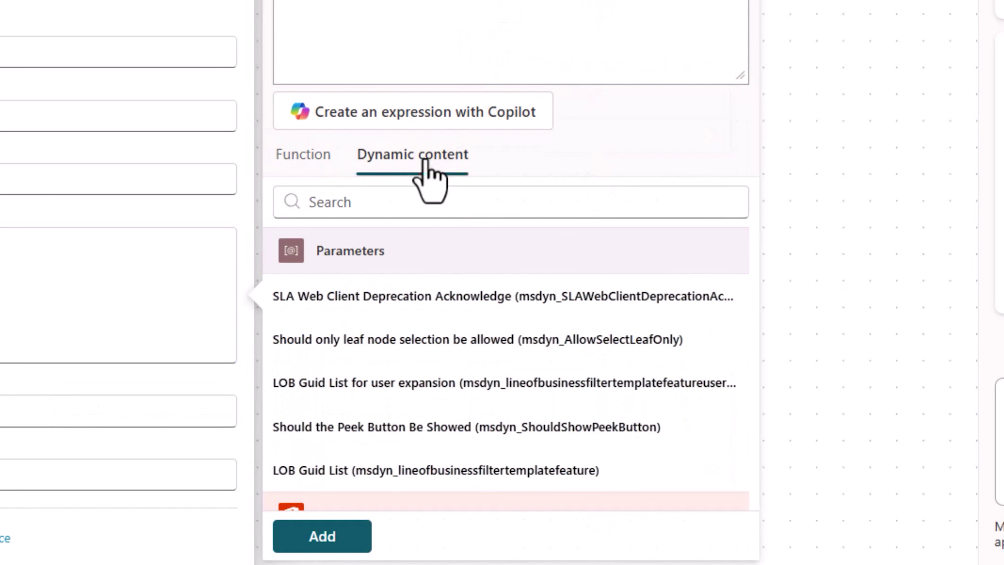
{"action": "left_click", "coordinate": [421, 199]}
{"action": "type", "text": "travel start"}
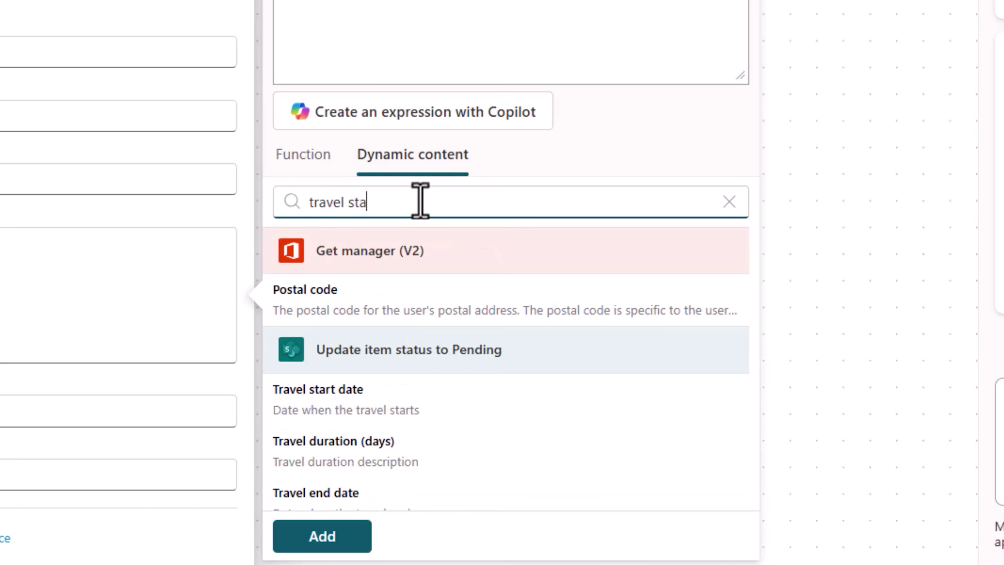
{"action": "scroll", "coordinate": [449, 254], "scroll_direction": "down", "scroll_amount": 5}
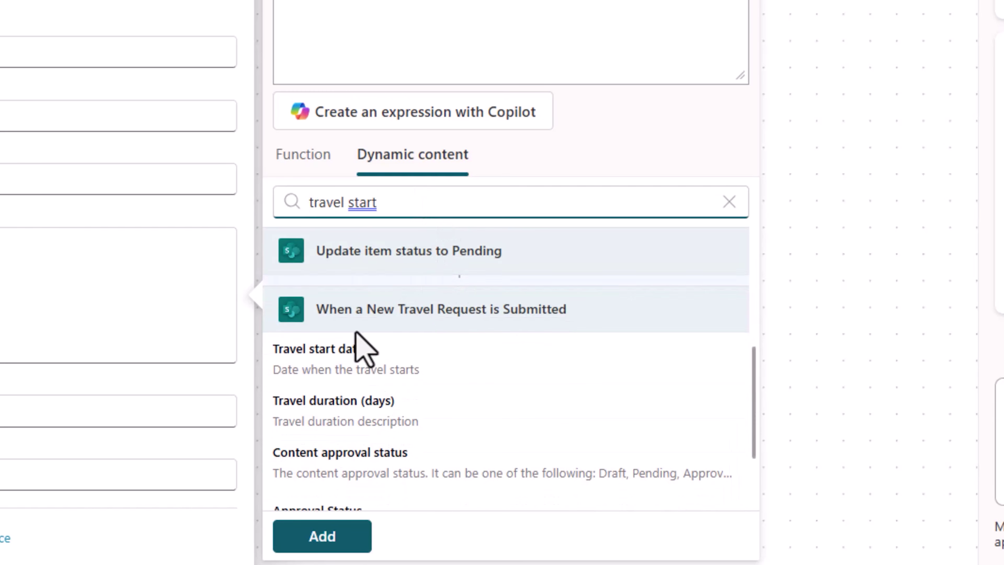
{"action": "left_click", "coordinate": [323, 366]}
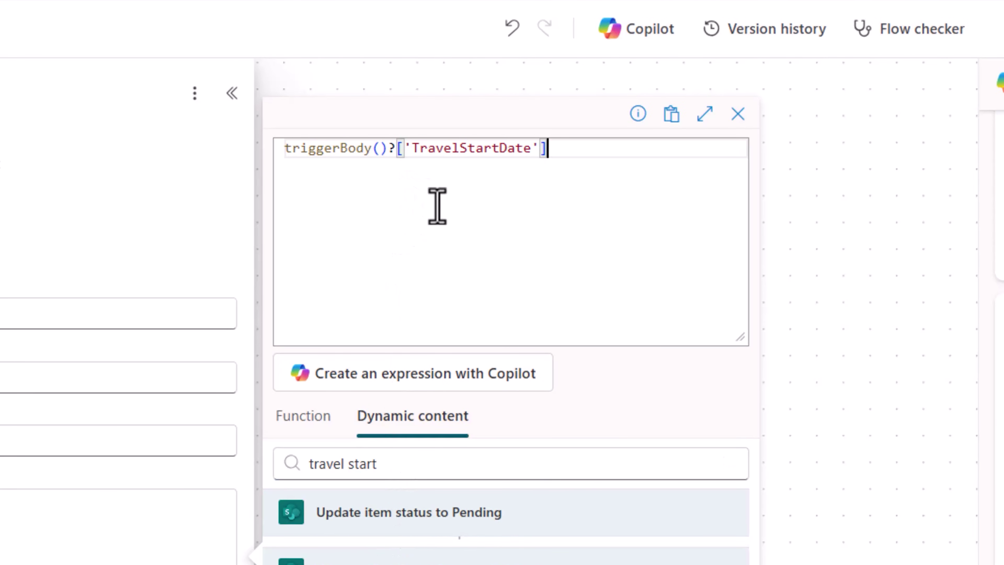
Have Copilot rewrite the start date expression with "Format the date as month date and year" and insert the suggested 'MMMM dd, yyyy' version.
{"action": "left_click", "coordinate": [441, 377]}
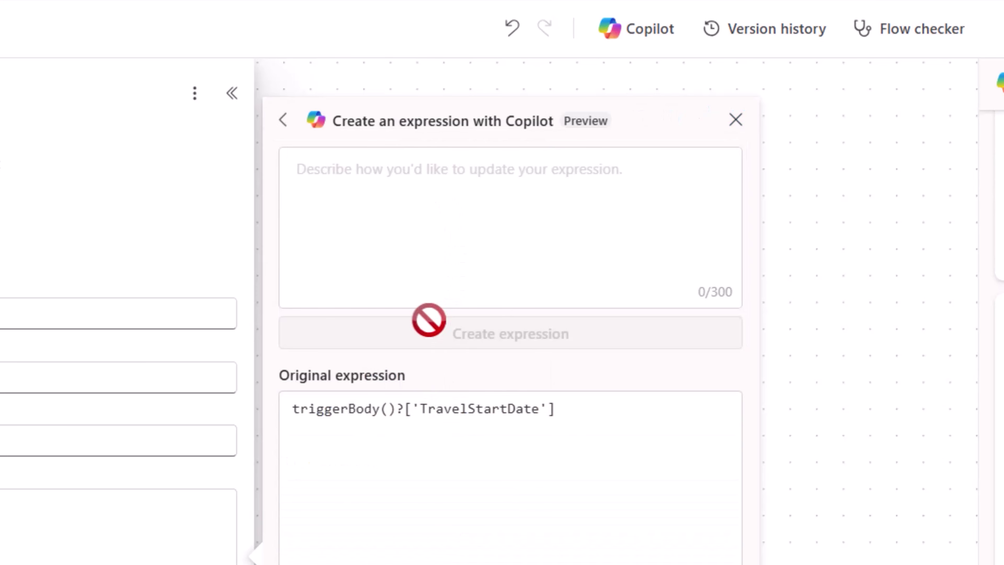
{"action": "left_click", "coordinate": [382, 216]}
{"action": "type", "text": "Format th"}
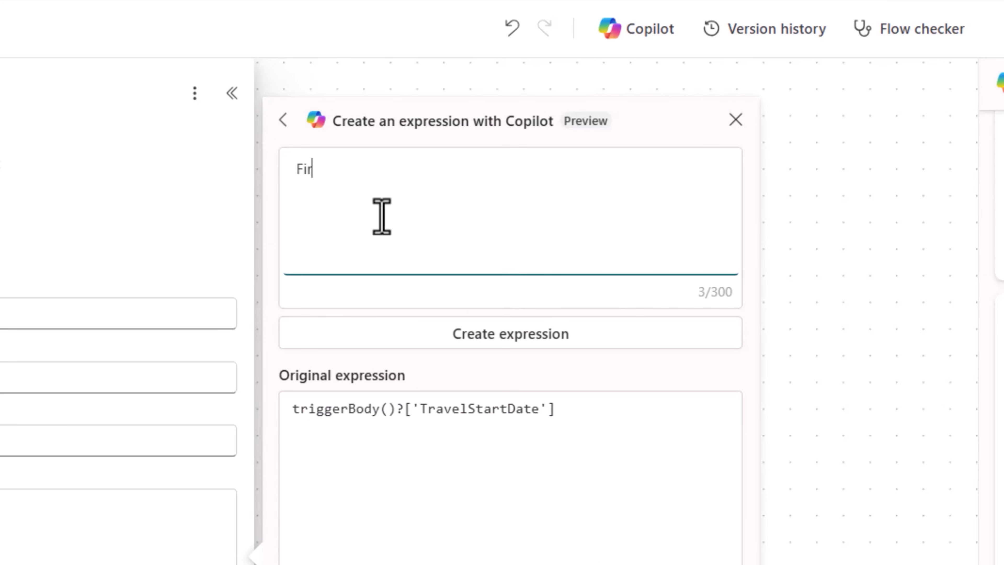
{"action": "type", "text": "e date as month date and year"}
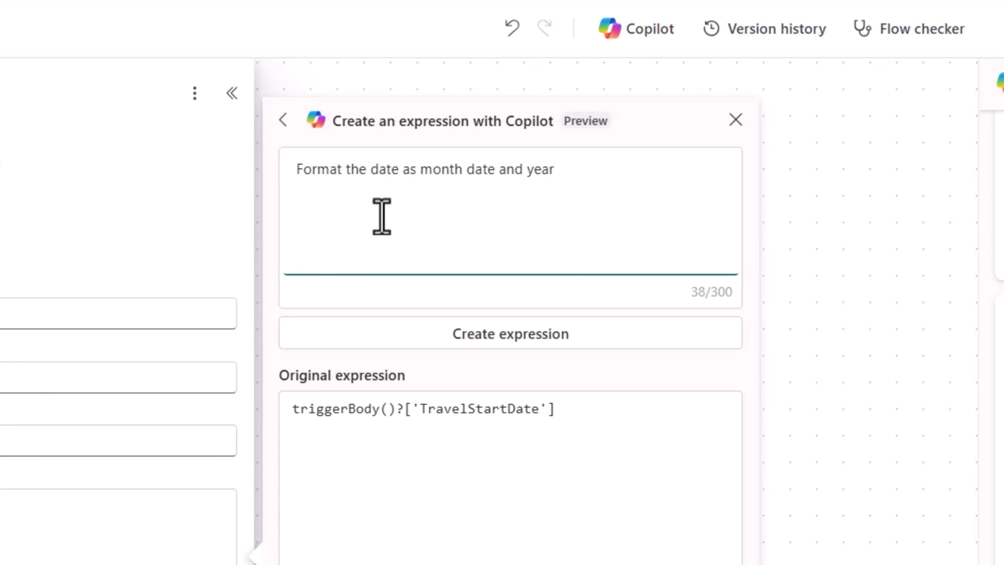
{"action": "left_click", "coordinate": [473, 339]}
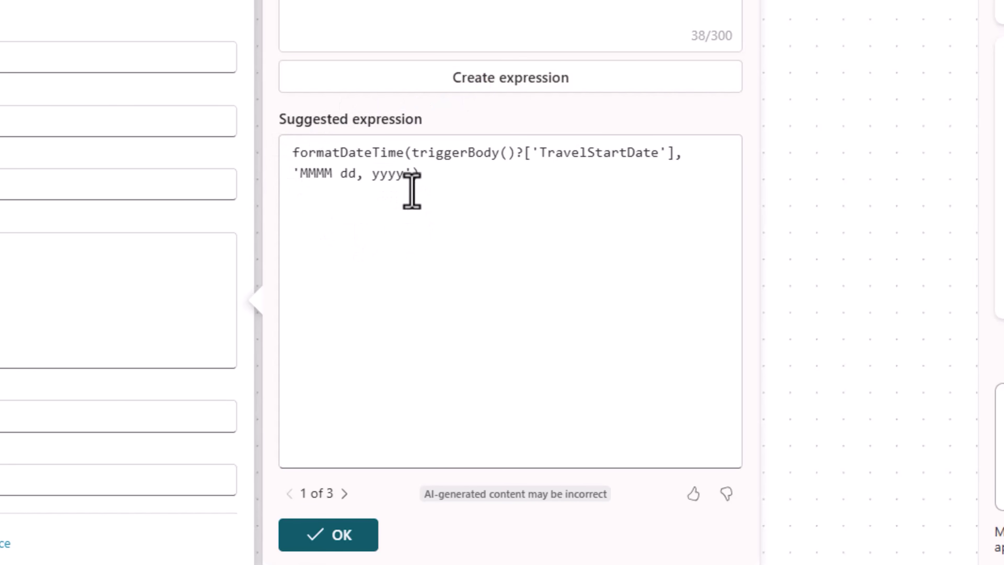
{"action": "left_click", "coordinate": [351, 536]}
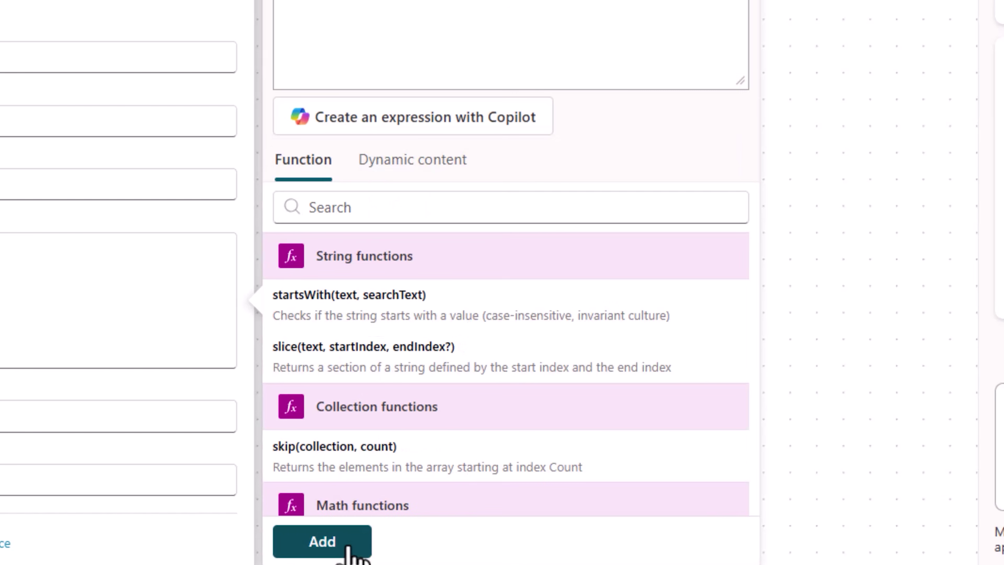
{"action": "left_click", "coordinate": [348, 550]}
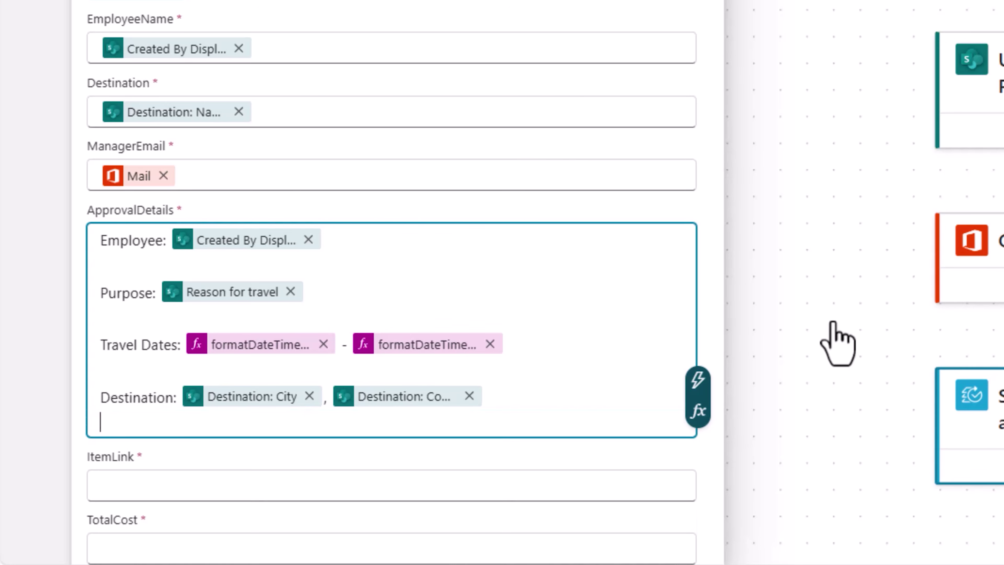
Add an "Estimated Cost: $" line below the Destination line in ApprovalDetails.
{"action": "type", "text": "Es"}
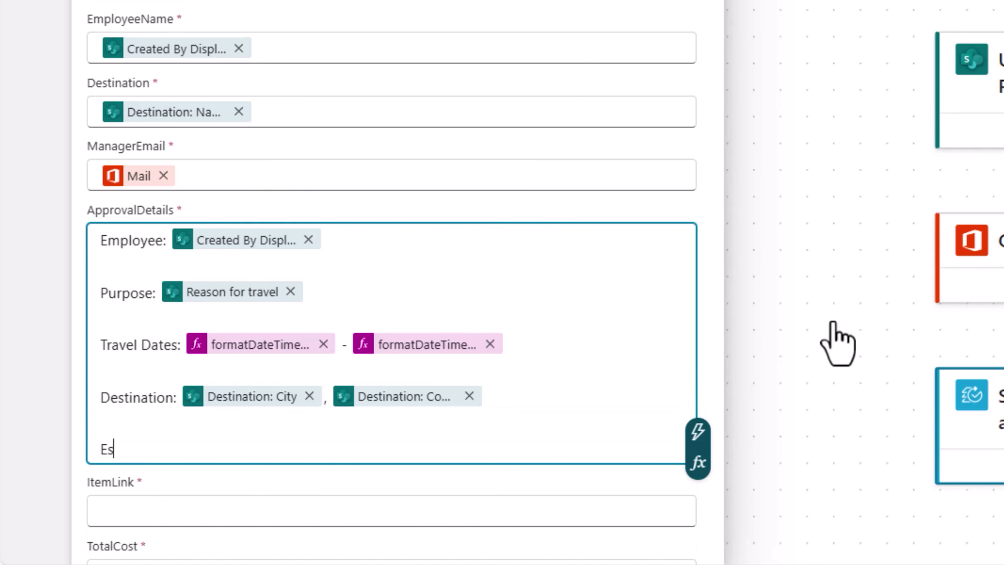
{"action": "type", "text": "timated Cost"}
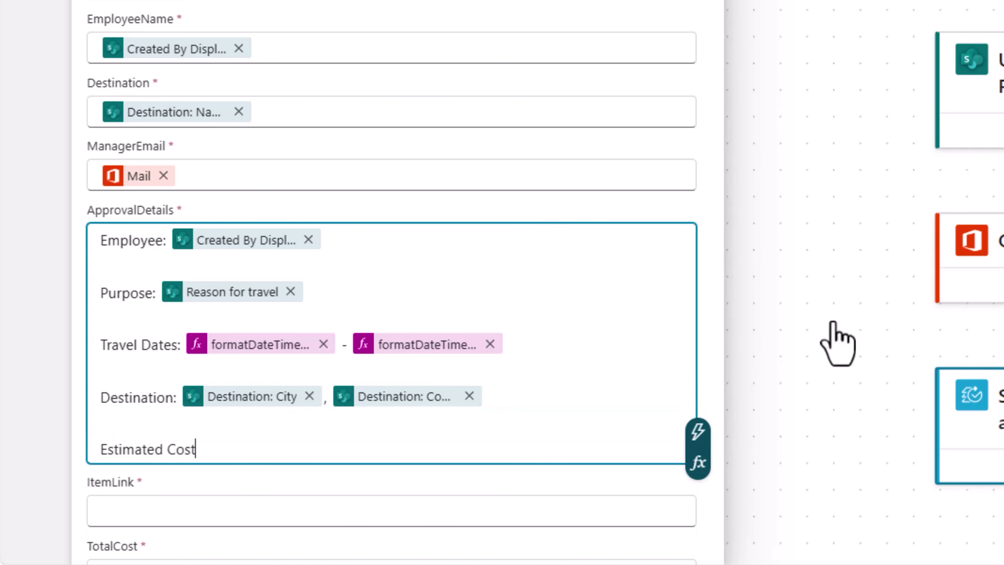
{"action": "type", "text": ": $"}
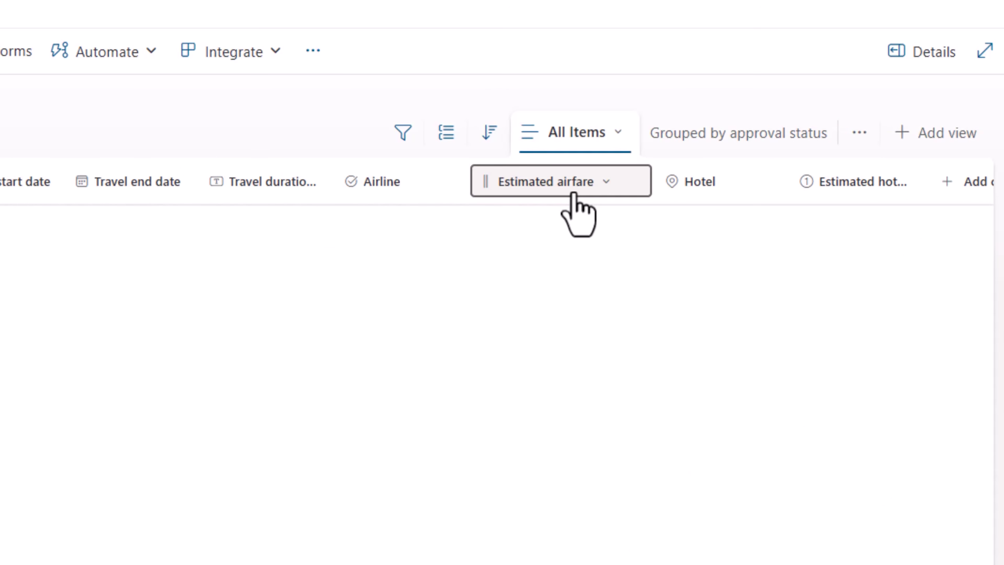
Switch to the SharePoint travel requests list and save a default value of 0 for the Estimated airfare column.
{"action": "left_click", "coordinate": [573, 194]}
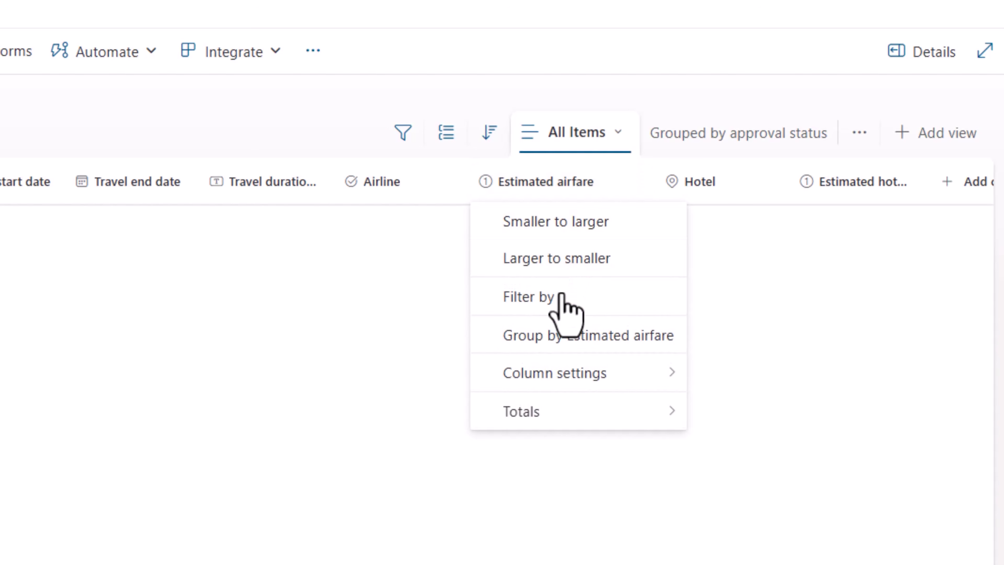
{"action": "mouse_move", "coordinate": [557, 371]}
{"action": "left_click", "coordinate": [708, 376]}
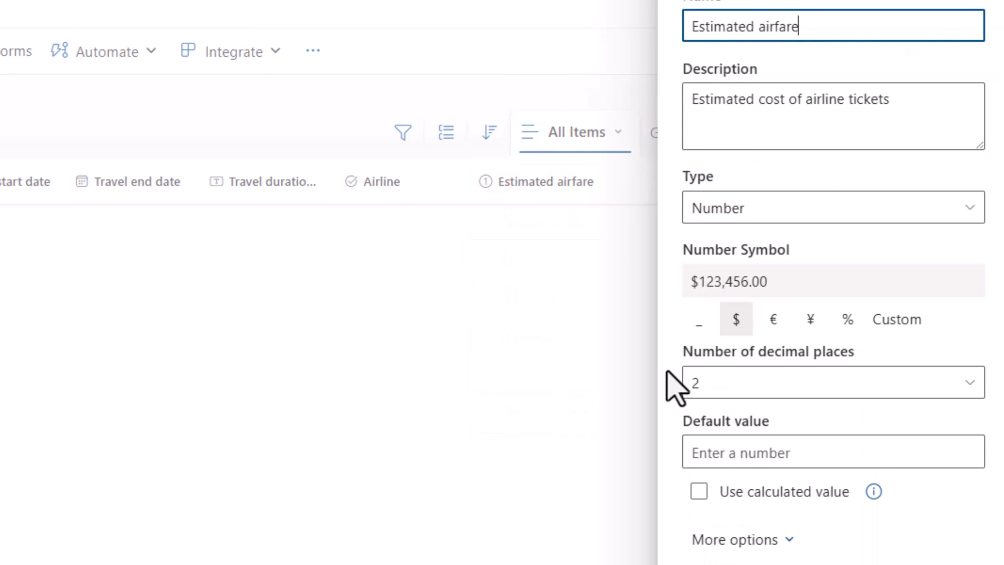
{"action": "scroll", "coordinate": [767, 229], "scroll_direction": "down", "scroll_amount": 5}
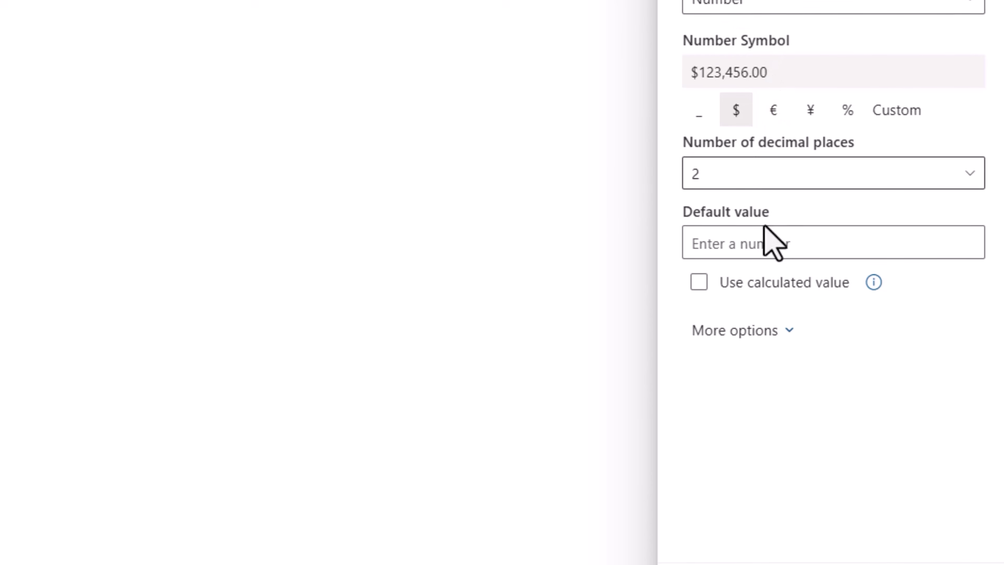
{"action": "left_click", "coordinate": [722, 176]}
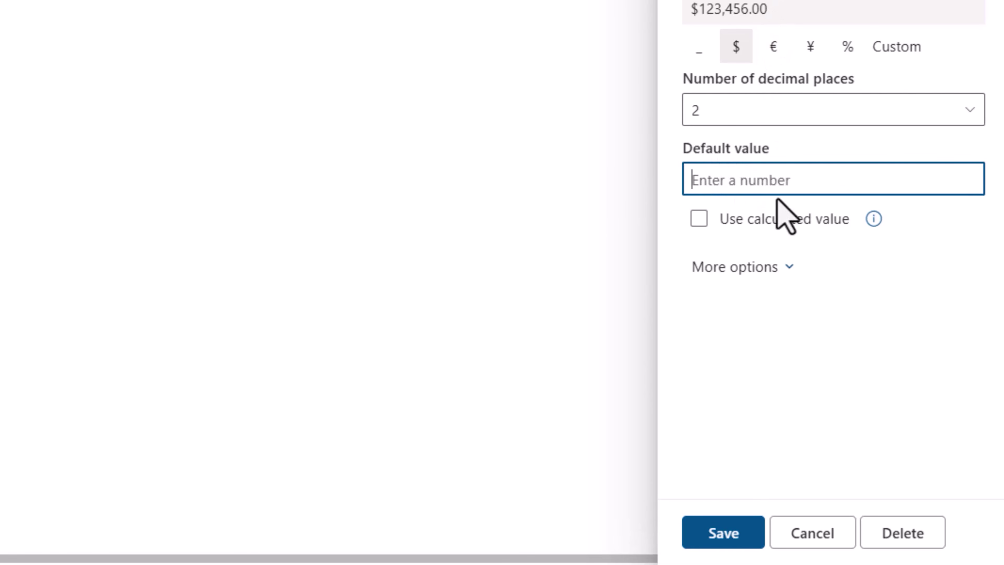
{"action": "type", "text": "0"}
{"action": "left_click", "coordinate": [731, 534]}
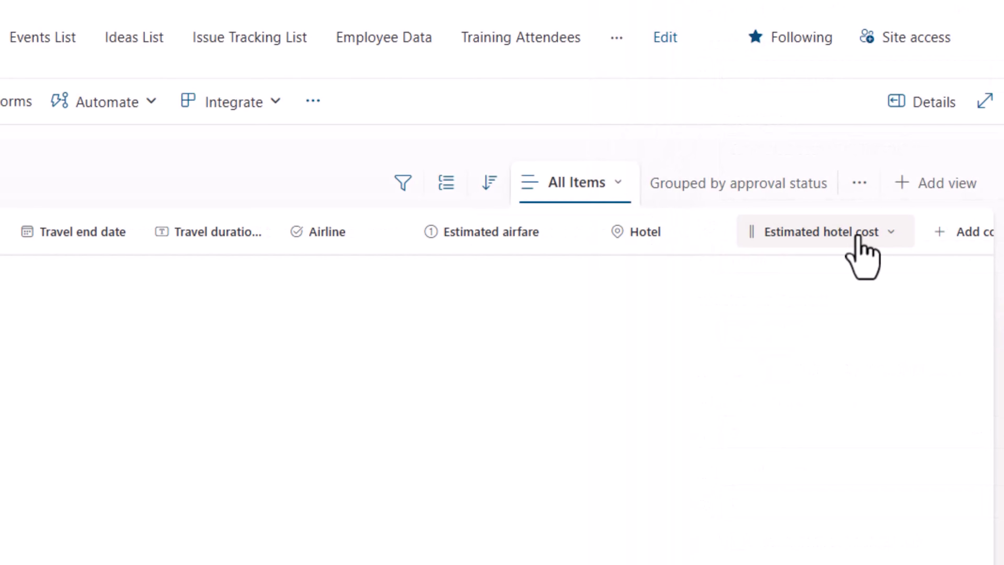
Set the default value of the Estimated hotel cost column to 0 and save the column.
{"action": "left_click", "coordinate": [858, 236]}
{"action": "mouse_move", "coordinate": [800, 435]}
{"action": "left_click", "coordinate": [649, 432]}
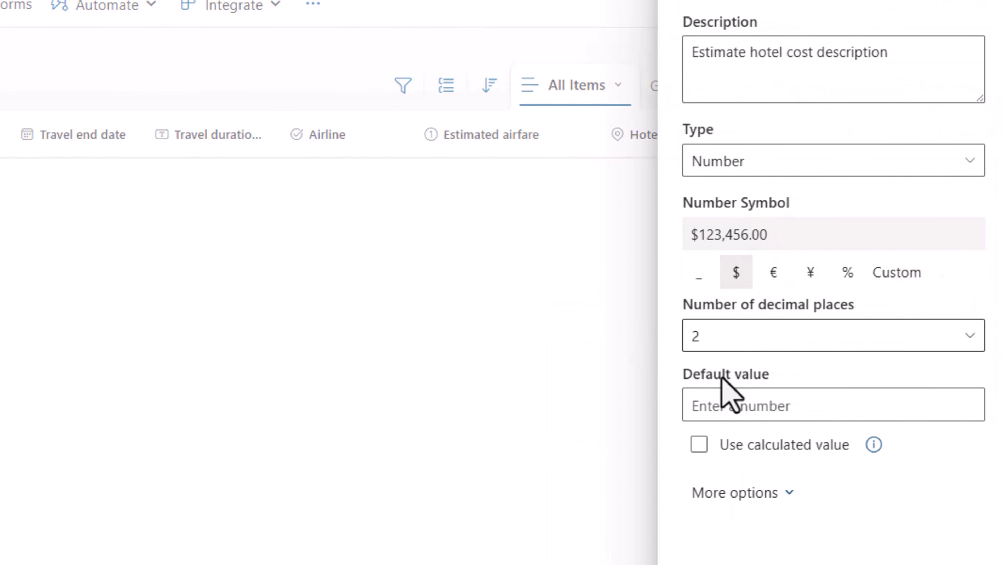
{"action": "left_click", "coordinate": [722, 404]}
{"action": "type", "text": "0"}
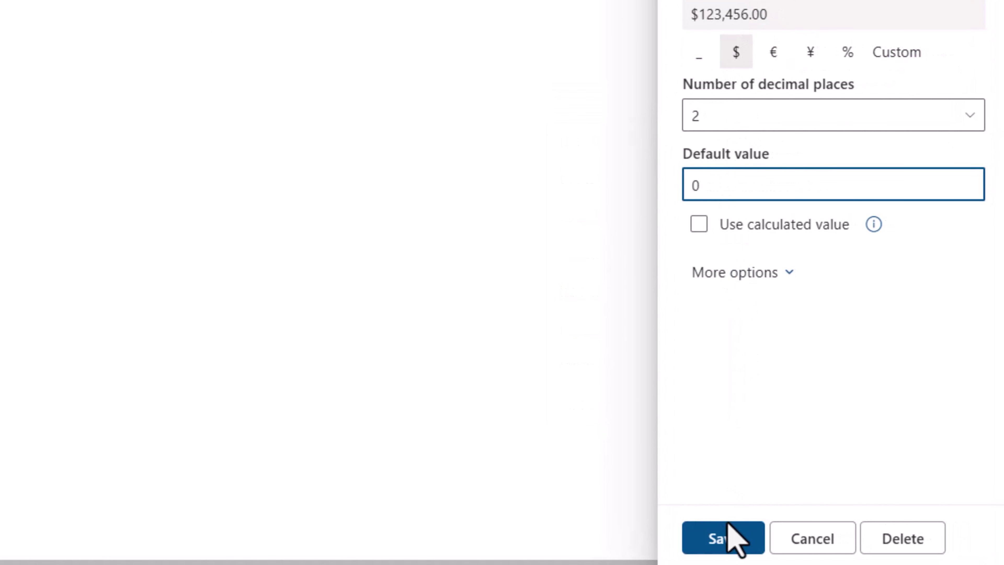
{"action": "left_click", "coordinate": [727, 537]}
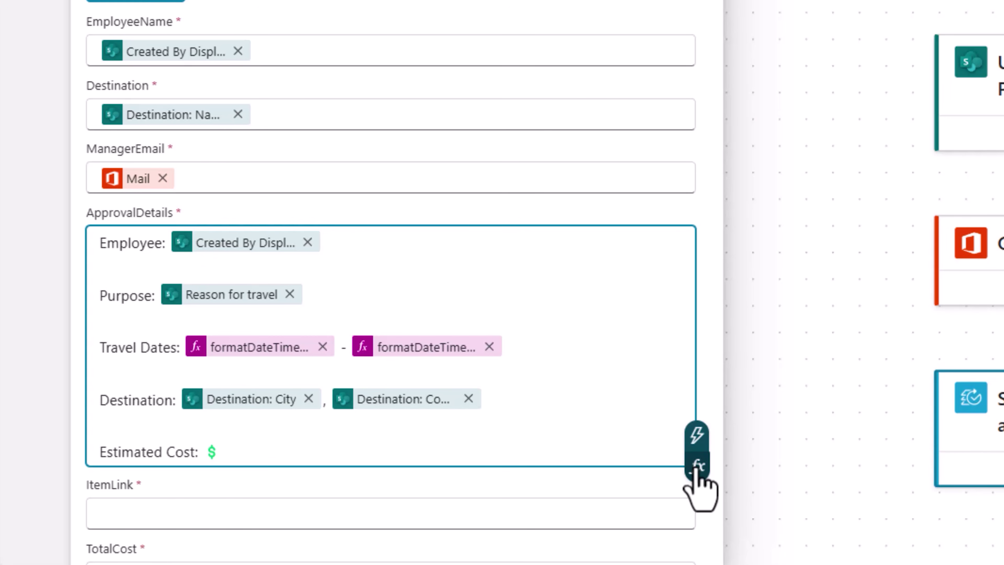
Start an add() expression on the Estimated Cost line with the trigger's Estimated airfare as its first argument.
{"action": "left_click", "coordinate": [698, 466]}
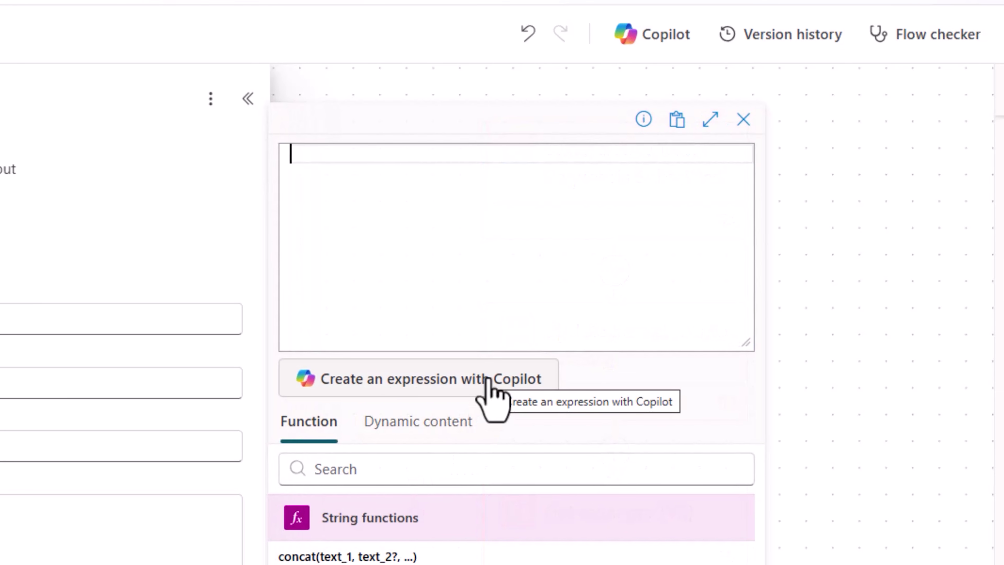
{"action": "left_click", "coordinate": [484, 338]}
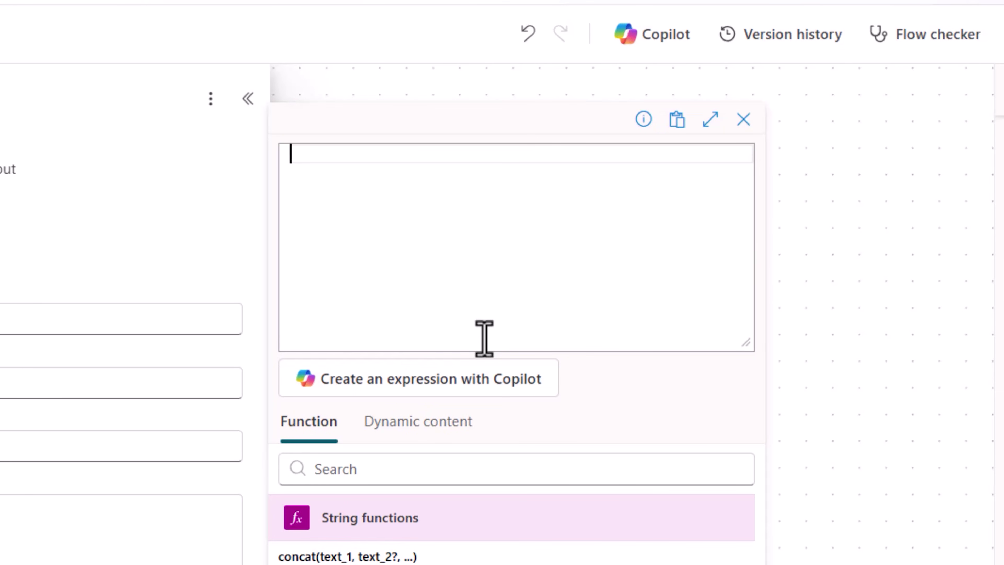
{"action": "type", "text": "add"}
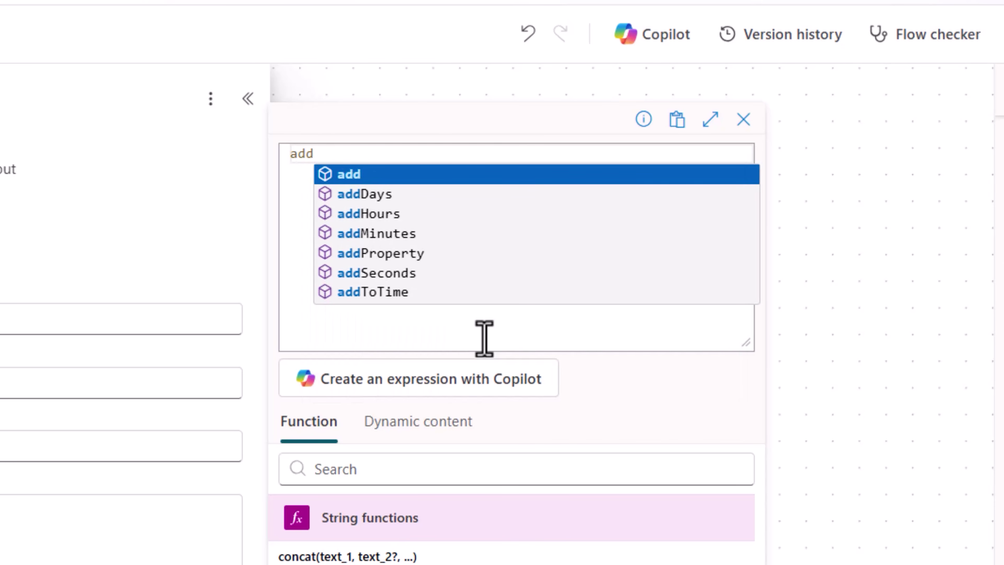
{"action": "key", "text": "Return"}
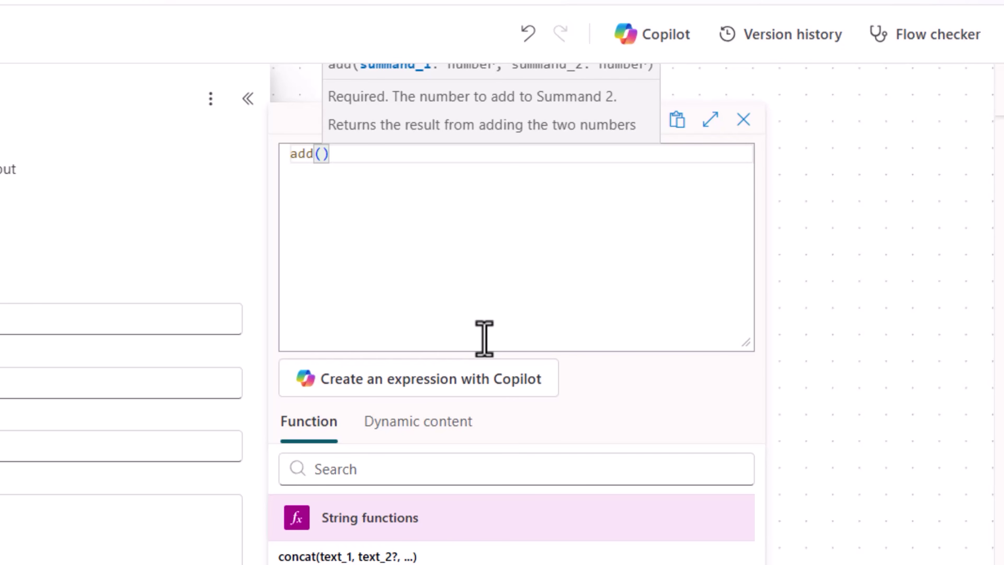
{"action": "scroll", "coordinate": [462, 379], "scroll_direction": "down", "scroll_amount": 2}
{"action": "left_click", "coordinate": [459, 357]}
{"action": "scroll", "coordinate": [438, 206], "scroll_direction": "down", "scroll_amount": 4}
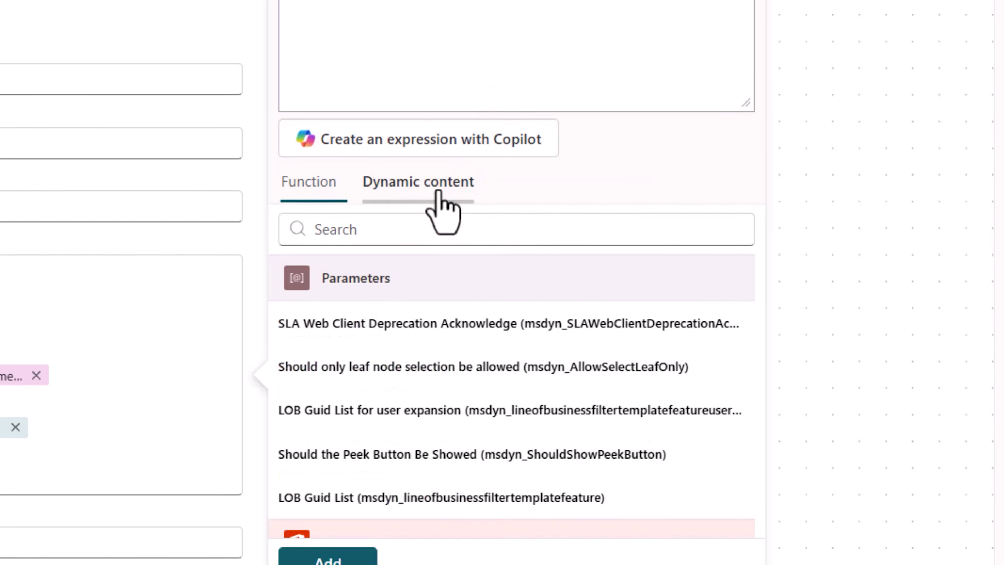
{"action": "left_click", "coordinate": [409, 196]}
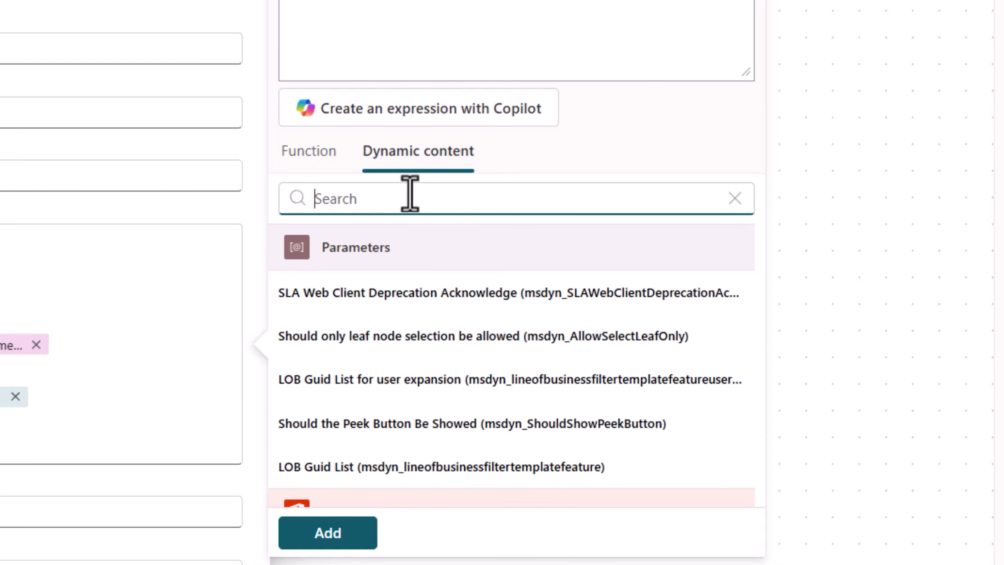
{"action": "type", "text": "estimated hotel"}
{"action": "scroll", "coordinate": [407, 500], "scroll_direction": "down", "scroll_amount": 1}
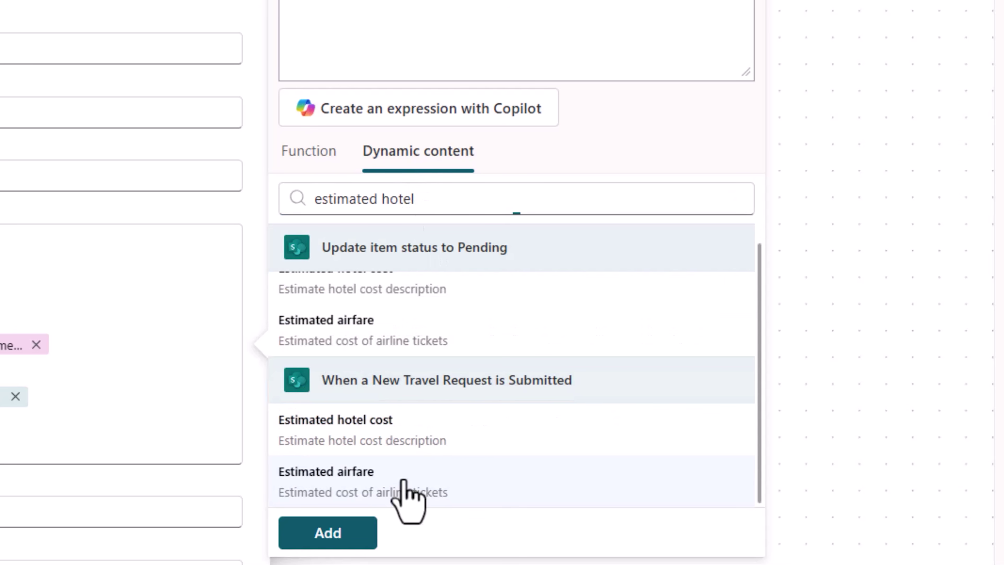
{"action": "left_click", "coordinate": [407, 492]}
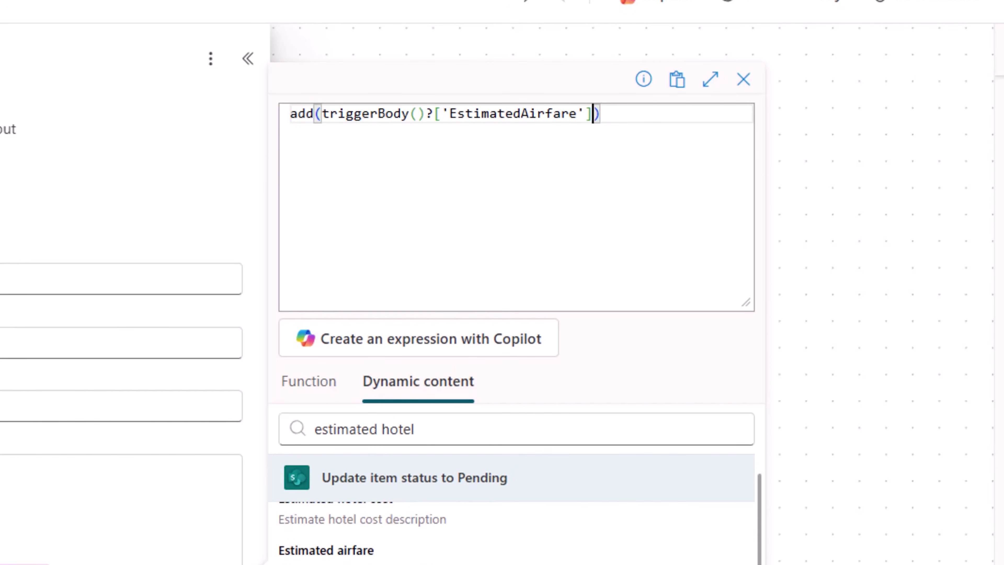
Add the trigger's Estimated hotel cost as the second argument and insert the expression into ApprovalDetails.
{"action": "type", "text": ","}
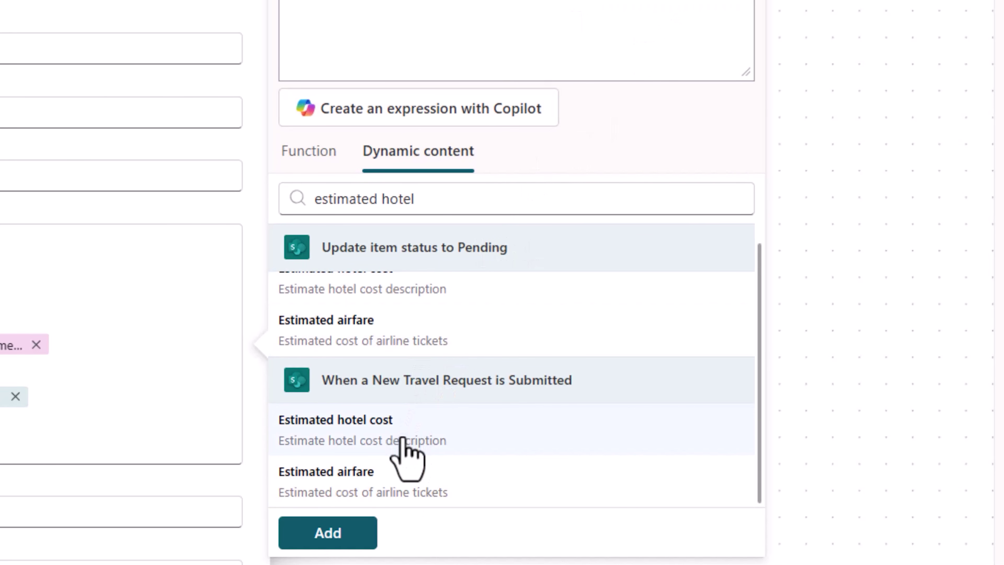
{"action": "left_click", "coordinate": [402, 437]}
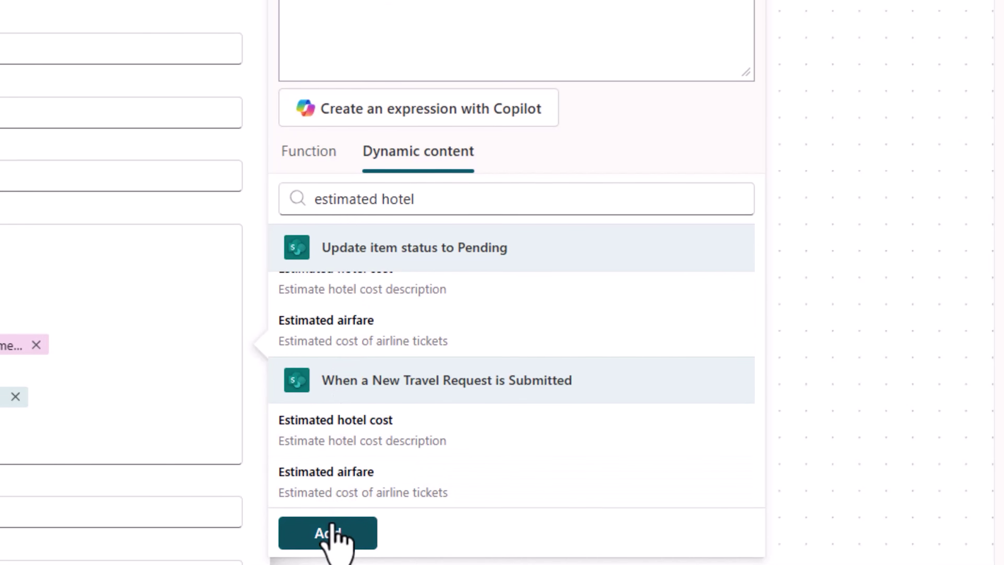
{"action": "left_click", "coordinate": [334, 536]}
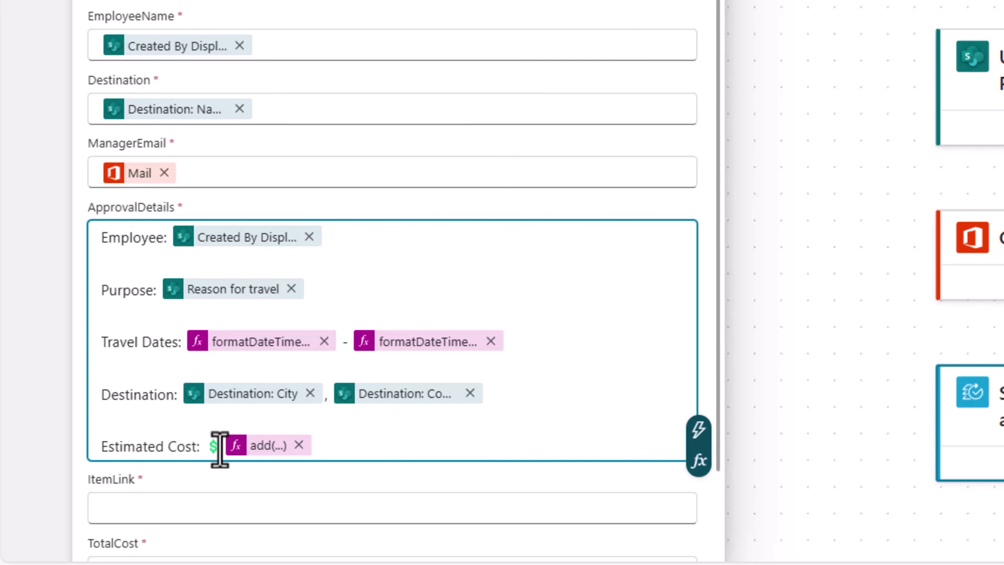
Copy the add(...) expression from the Estimated Cost line into the TotalCost input.
{"action": "left_click", "coordinate": [351, 449]}
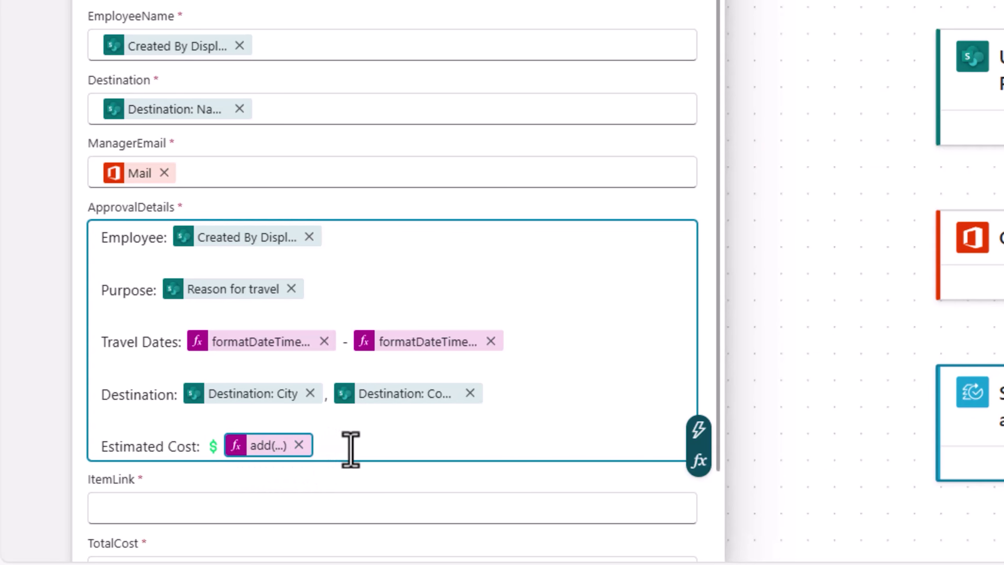
{"action": "scroll", "coordinate": [314, 395], "scroll_direction": "down", "scroll_amount": 3}
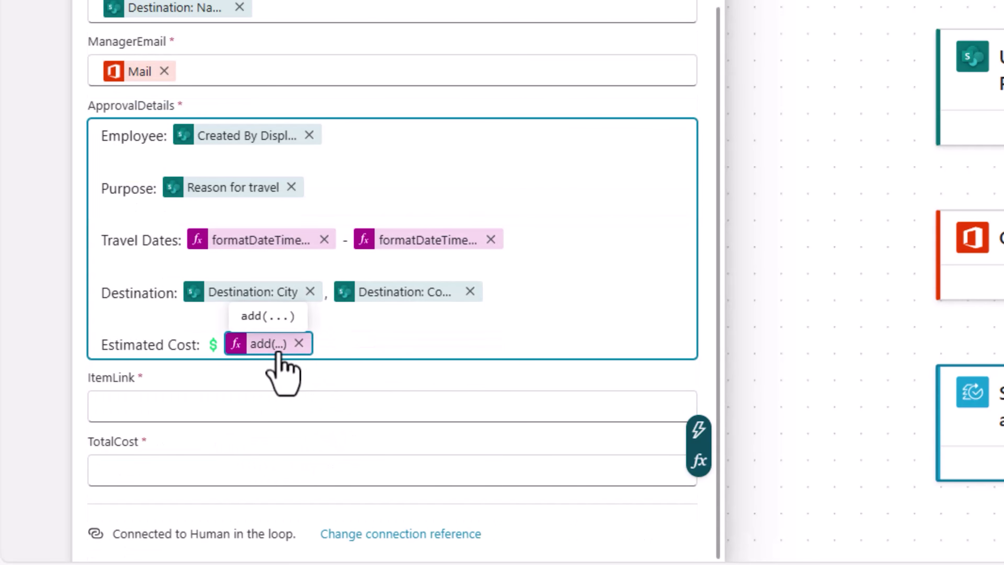
{"action": "left_click", "coordinate": [147, 474]}
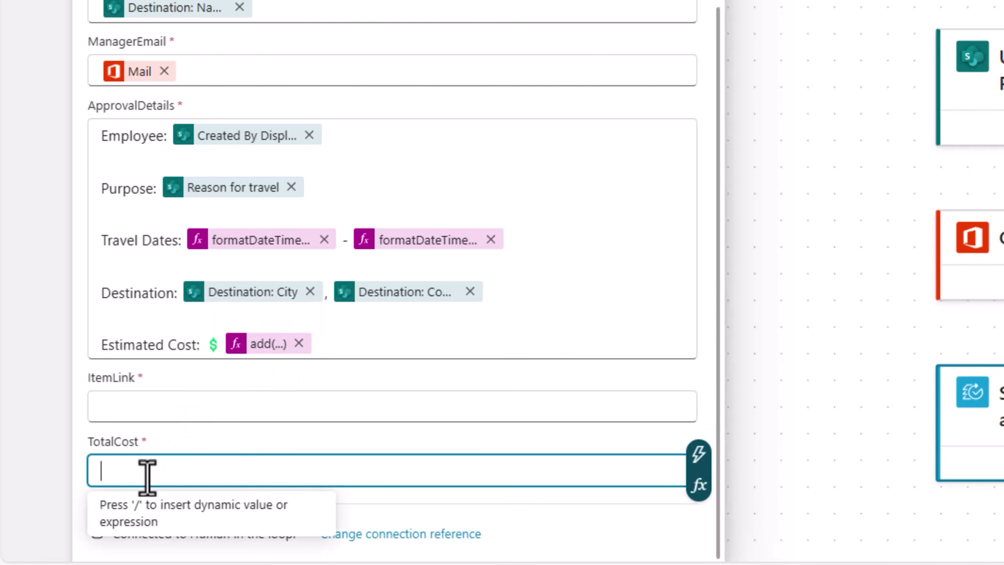
{"action": "key", "text": "ctrl+v"}
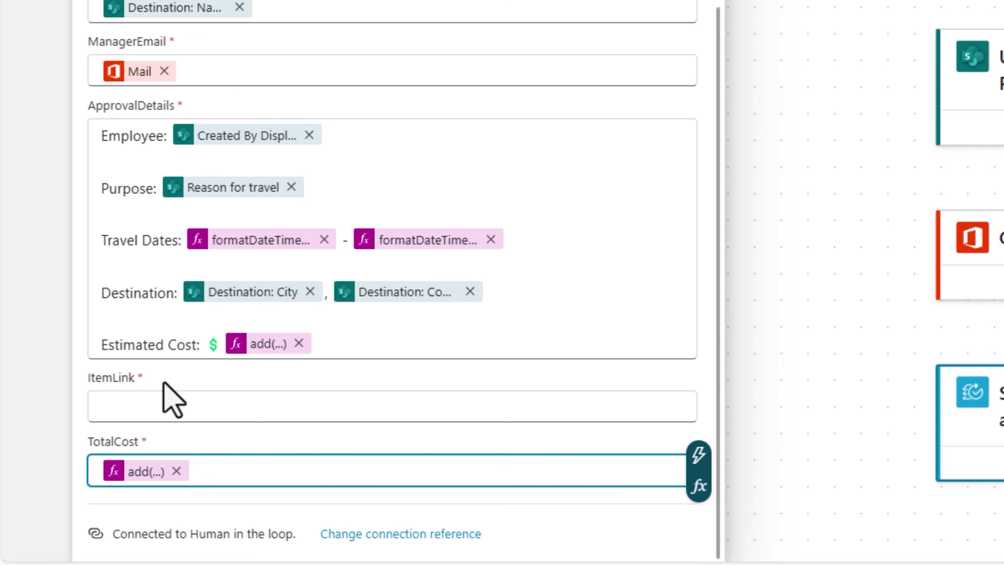
Set the ItemLink input to the Link to item value from When a New Travel Request is Submitted.
{"action": "left_click", "coordinate": [164, 412]}
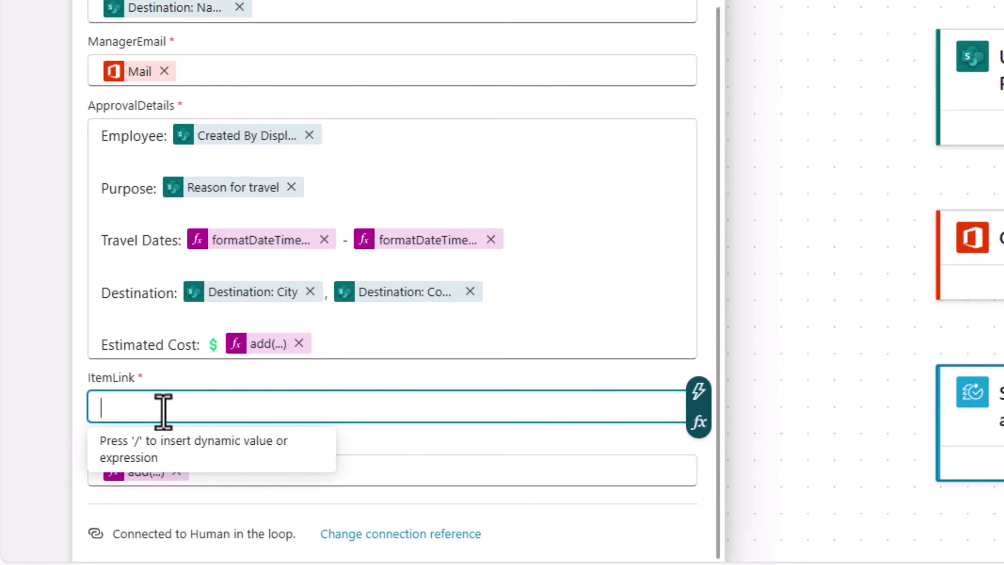
{"action": "left_click", "coordinate": [699, 394]}
{"action": "scroll", "coordinate": [726, 222], "scroll_direction": "down", "scroll_amount": 15}
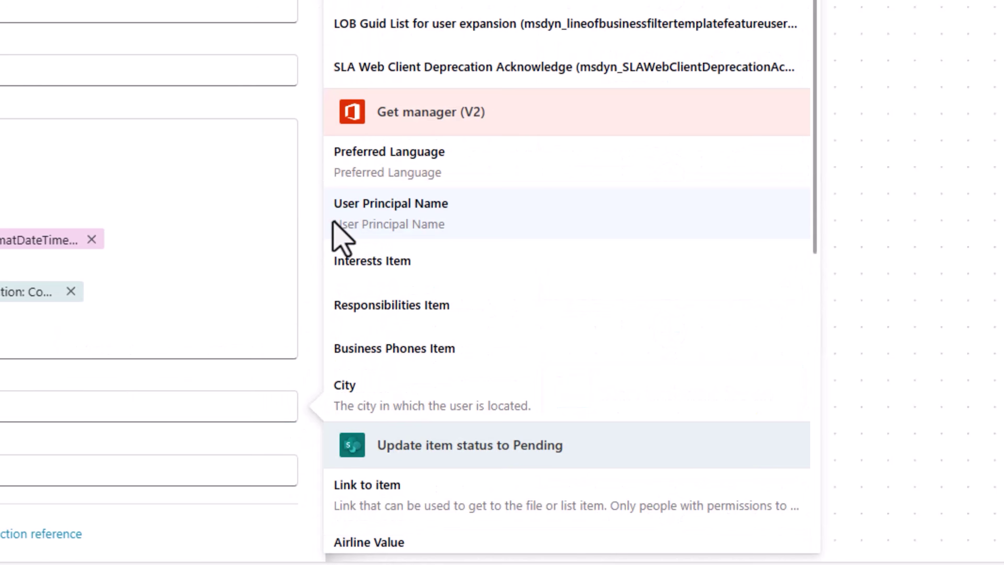
{"action": "scroll", "coordinate": [443, 331], "scroll_direction": "down", "scroll_amount": 2}
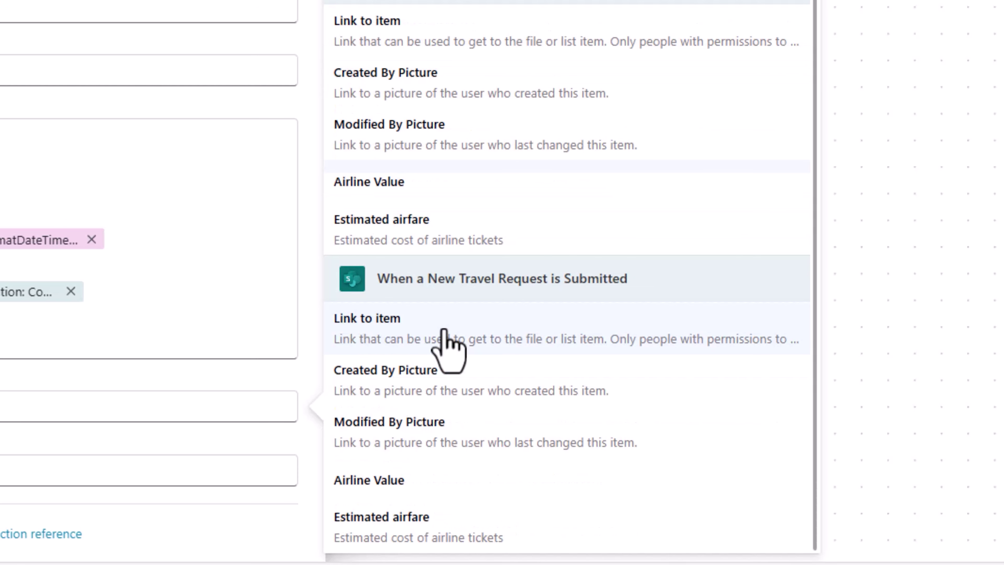
{"action": "left_click", "coordinate": [403, 340]}
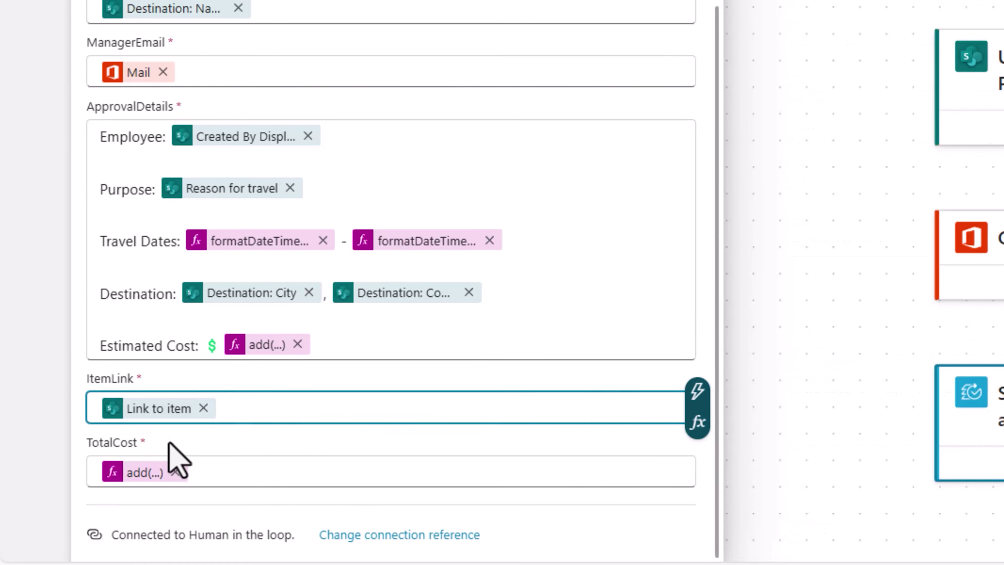
Publish the agent flow, then open its overview and check the plan information.
{"action": "scroll", "coordinate": [174, 458], "scroll_direction": "up", "scroll_amount": 3}
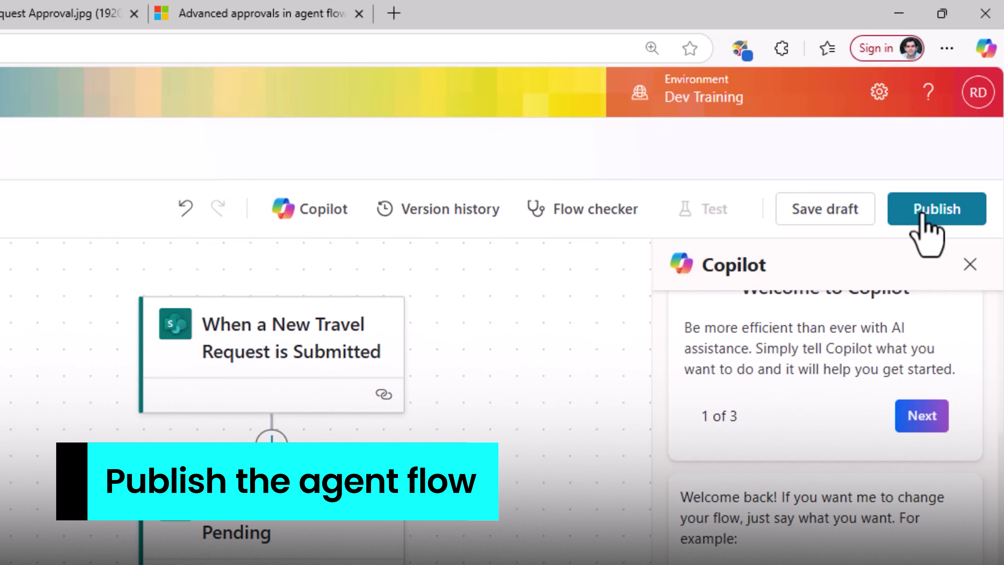
{"action": "left_click", "coordinate": [907, 223]}
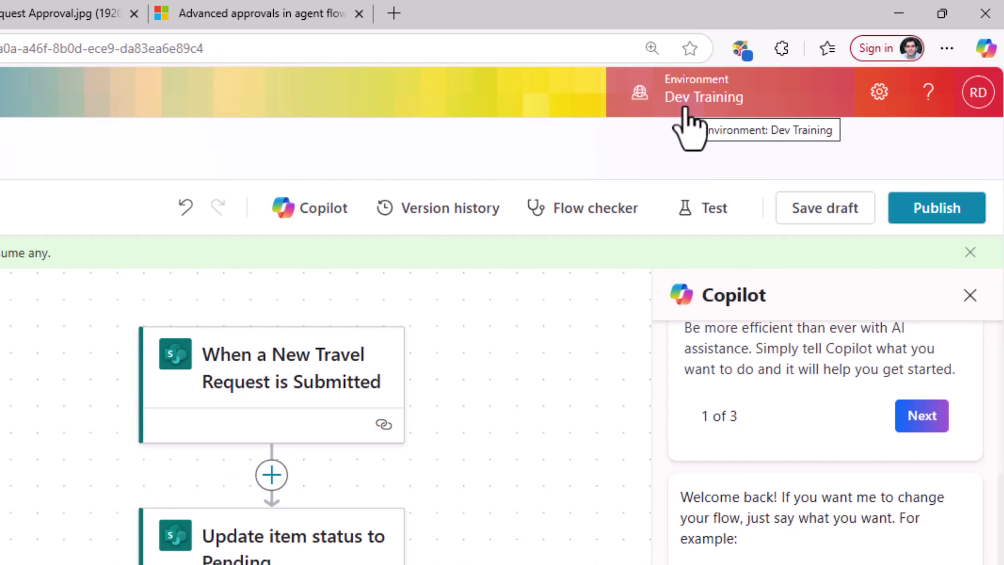
{"action": "left_click", "coordinate": [251, 155]}
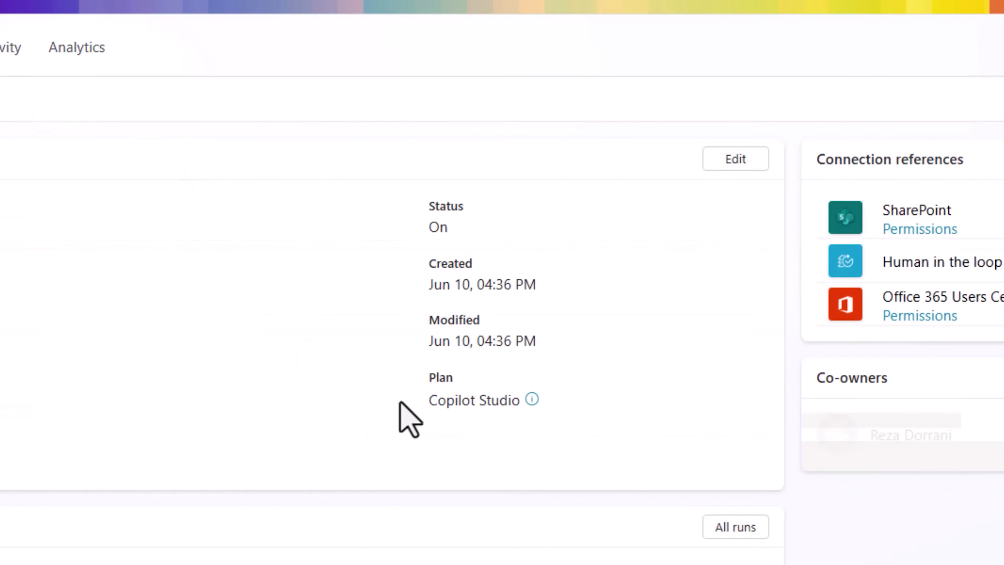
{"action": "mouse_move", "coordinate": [481, 389]}
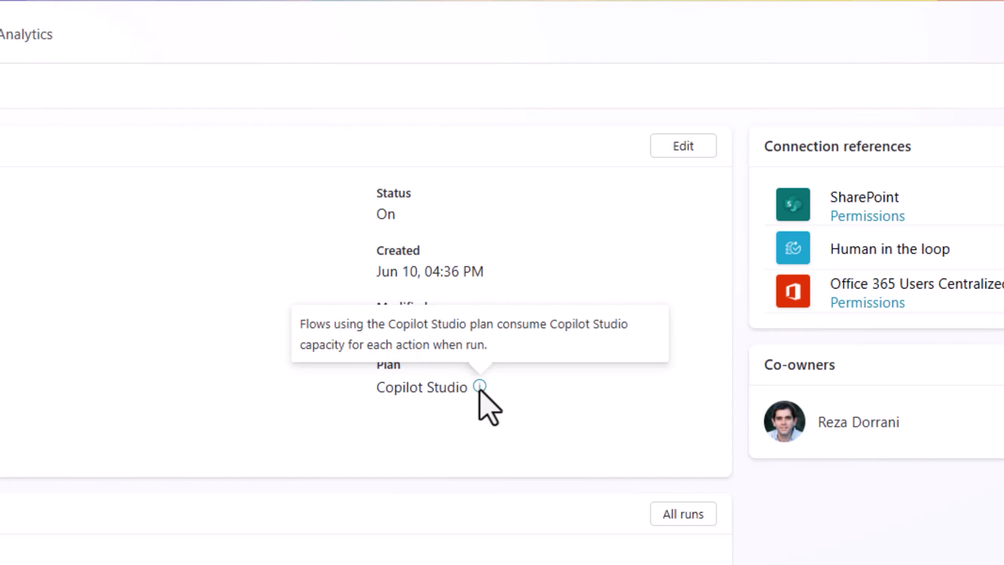
Rename the flow as "Travel Request Approval workflow" in its details, with the AI-generated description, and save.
{"action": "left_click", "coordinate": [690, 150]}
{"action": "double_click", "coordinate": [988, 124]}
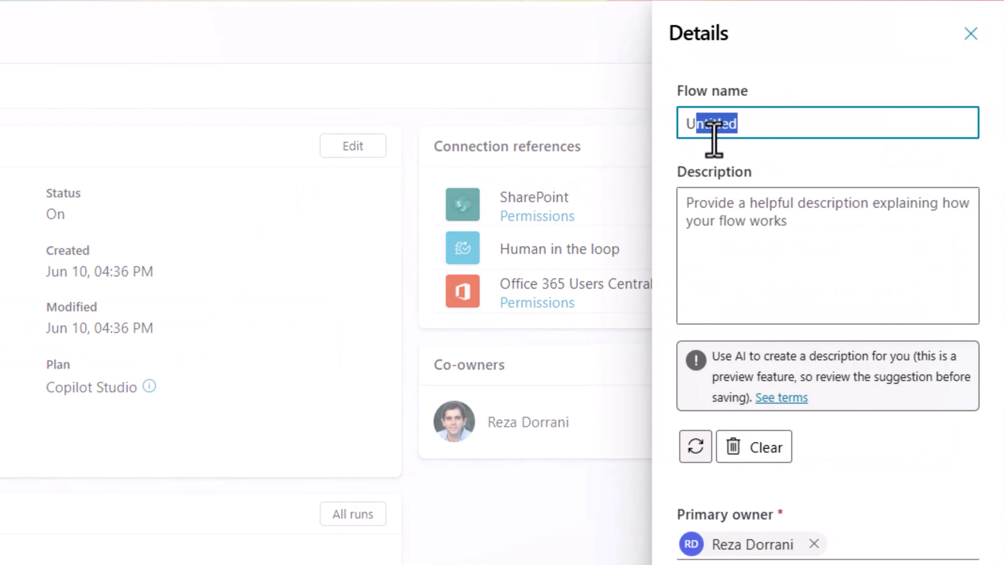
{"action": "type", "text": "Travel Request Approval workflow"}
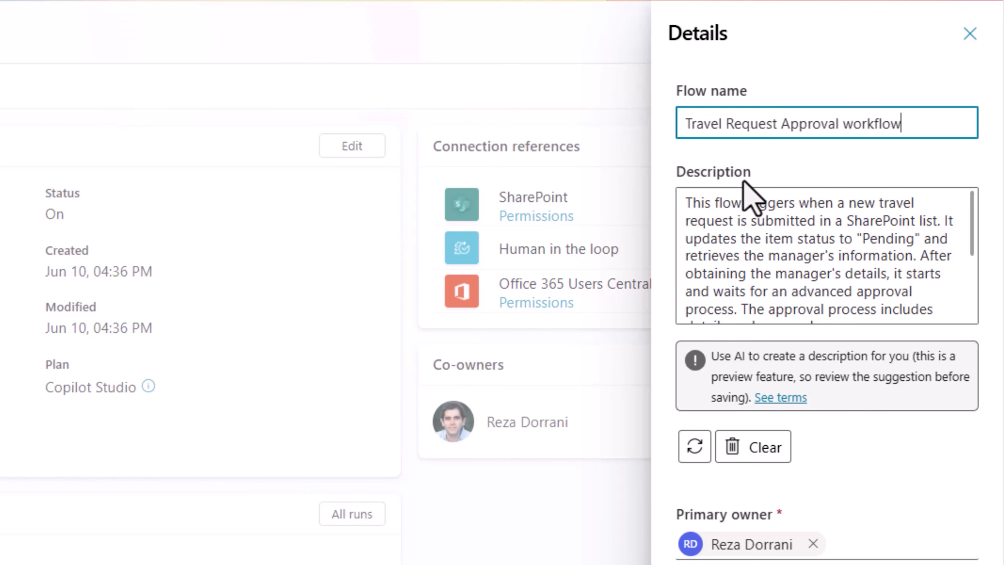
{"action": "left_click", "coordinate": [710, 530]}
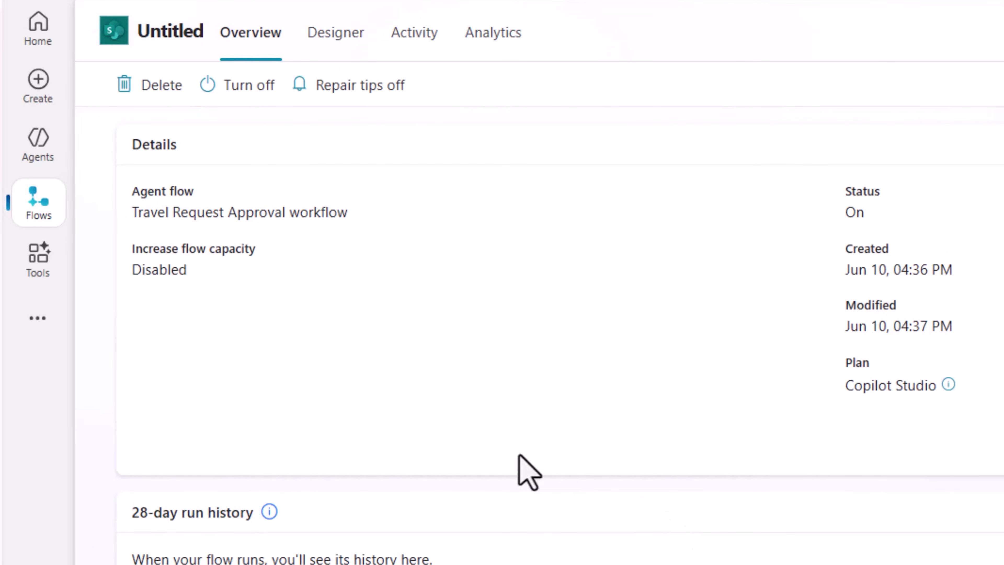
Switch to Power Automate and open the Travel Request Approval workflow from the cloud flows for editing.
{"action": "left_click", "coordinate": [36, 208]}
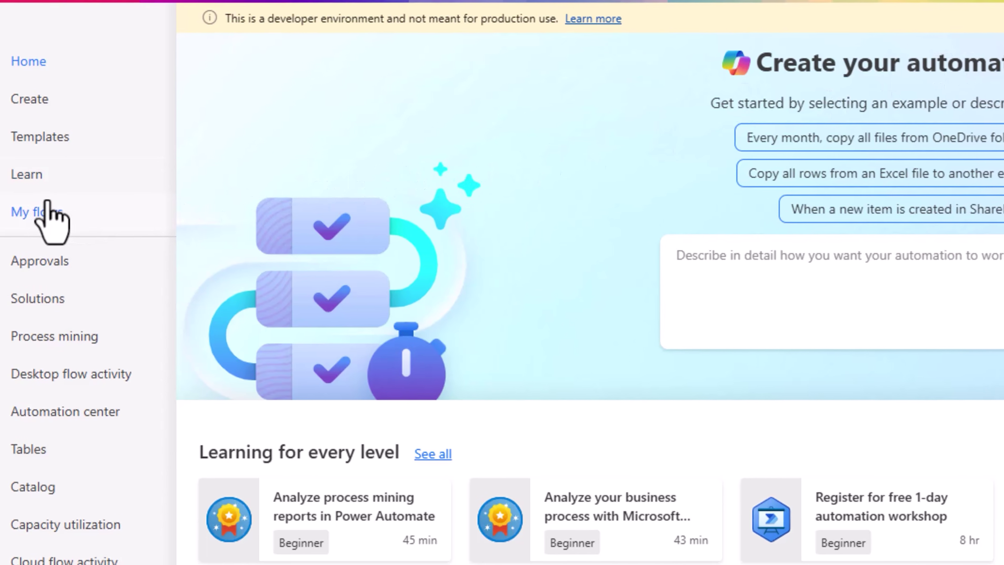
{"action": "left_click", "coordinate": [50, 217]}
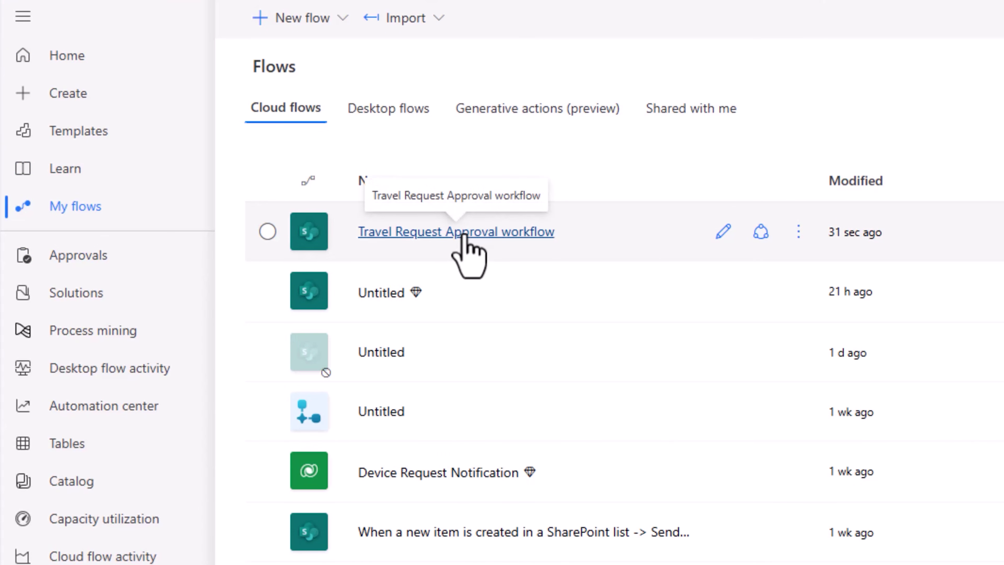
{"action": "left_click", "coordinate": [722, 233]}
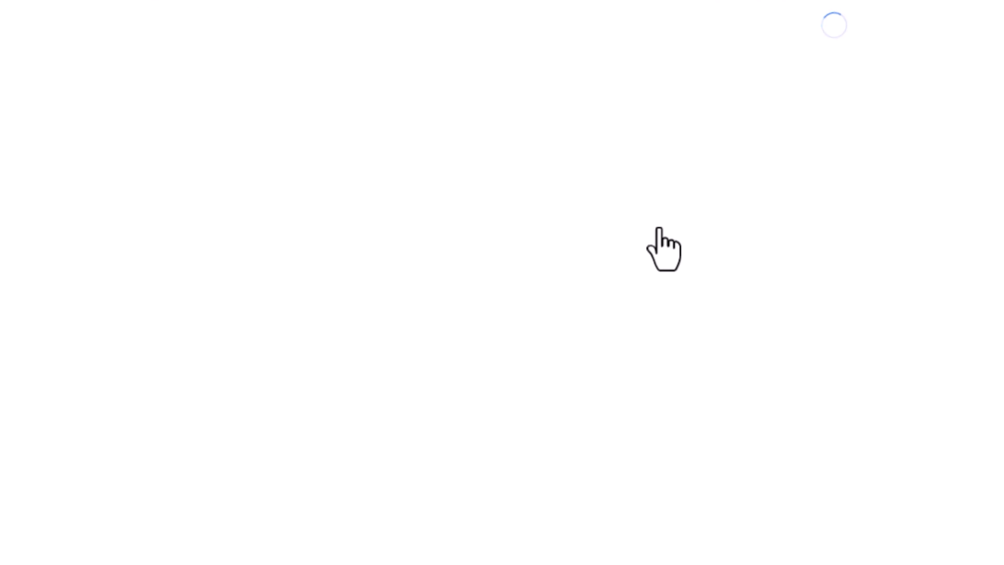
Add a Condition control after the Start and wait for an advanced approval action and open its parameters.
{"action": "scroll", "coordinate": [344, 225], "scroll_direction": "up", "scroll_amount": 3}
{"action": "left_click_drag", "start_coordinate": [263, 231], "coordinate": [244, 408]}
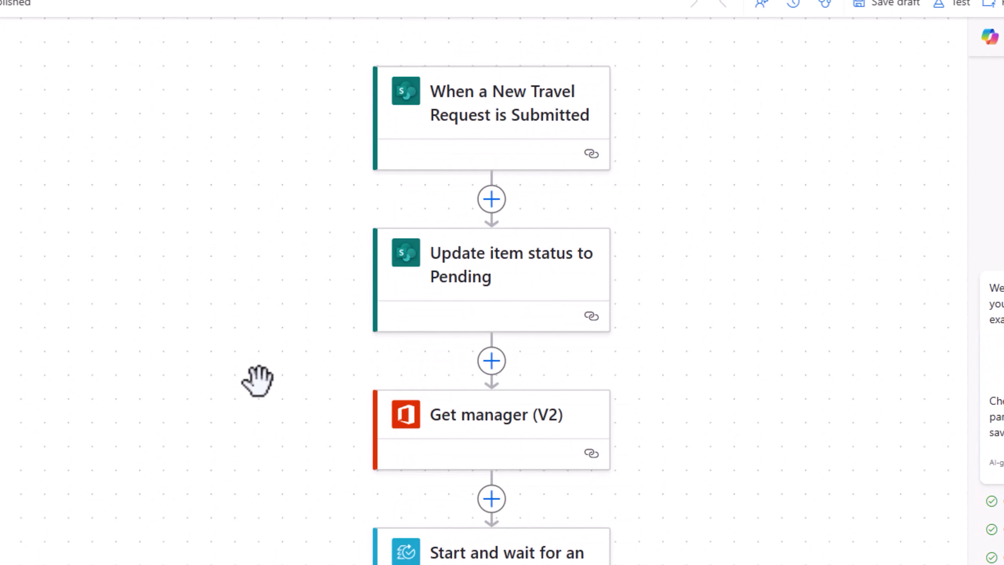
{"action": "left_click", "coordinate": [451, 416]}
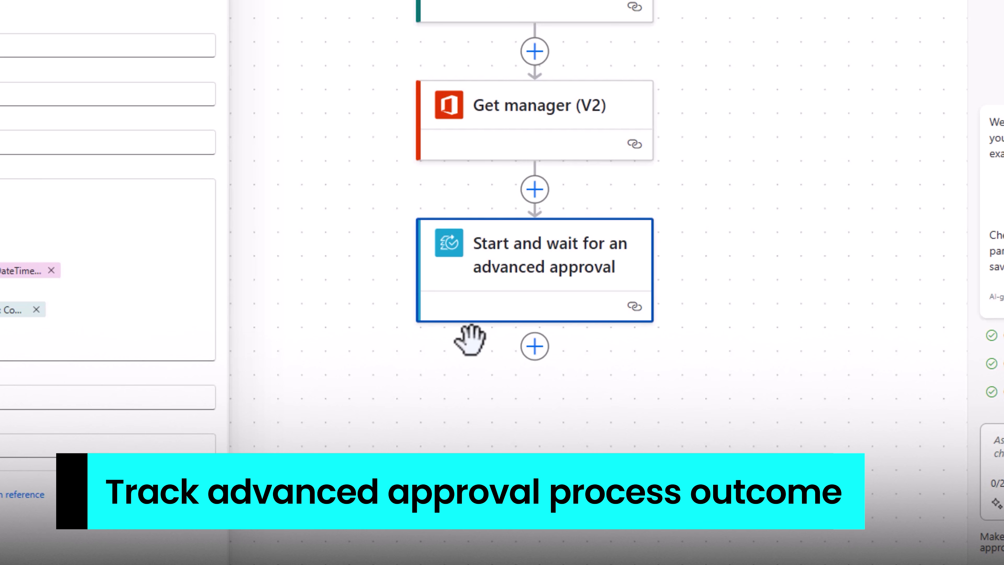
{"action": "left_click", "coordinate": [535, 346]}
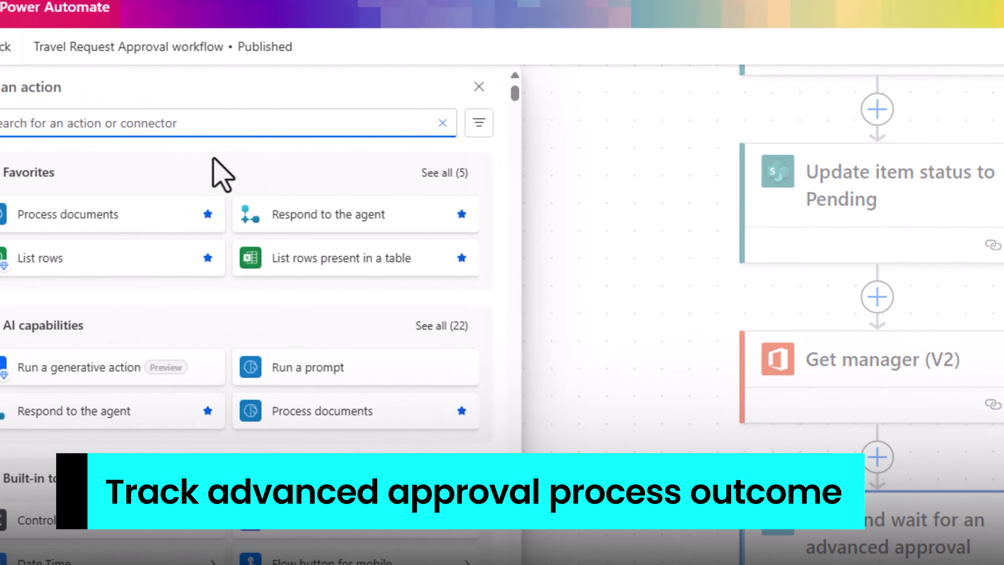
{"action": "type", "text": "condition"}
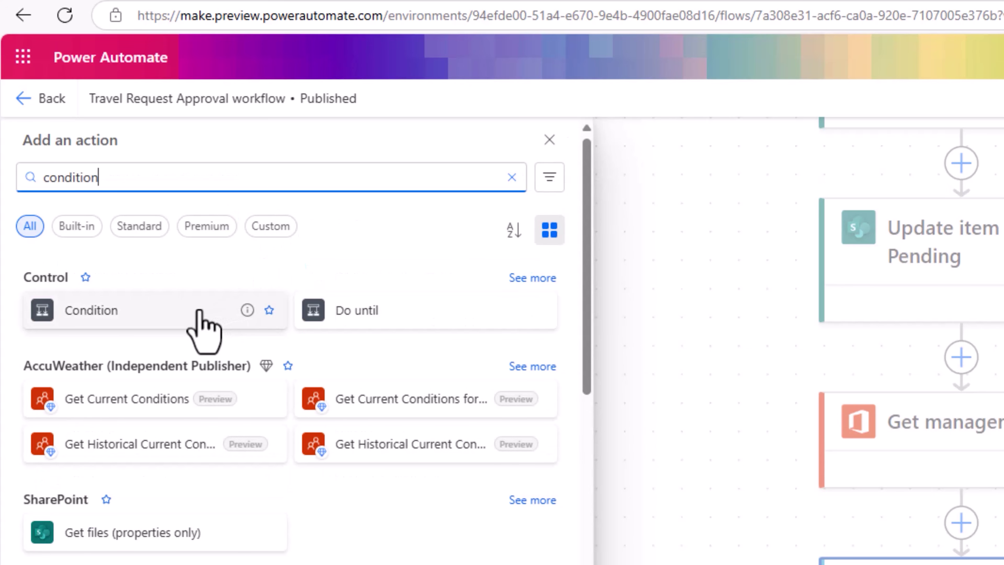
{"action": "left_click", "coordinate": [199, 314]}
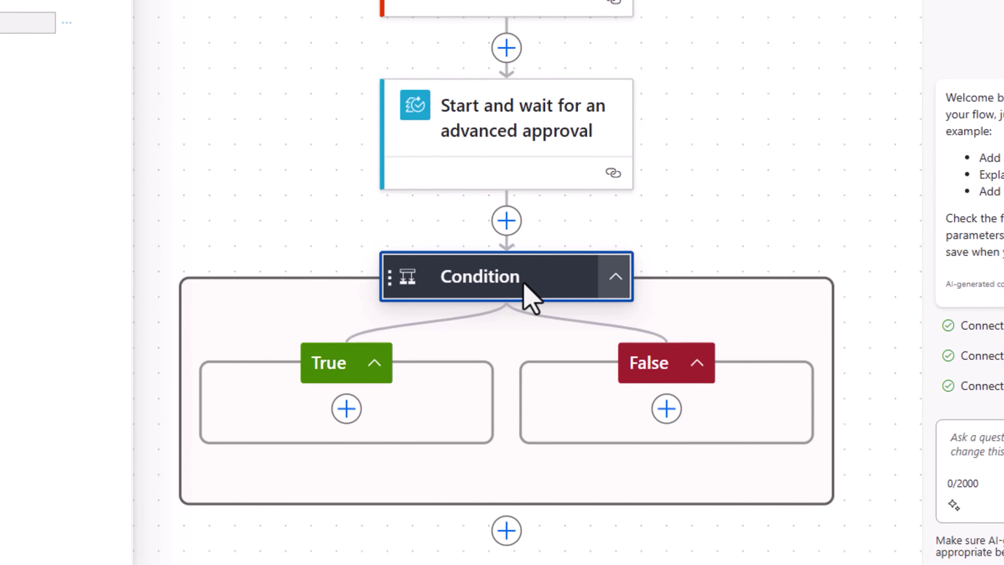
{"action": "left_click", "coordinate": [488, 274]}
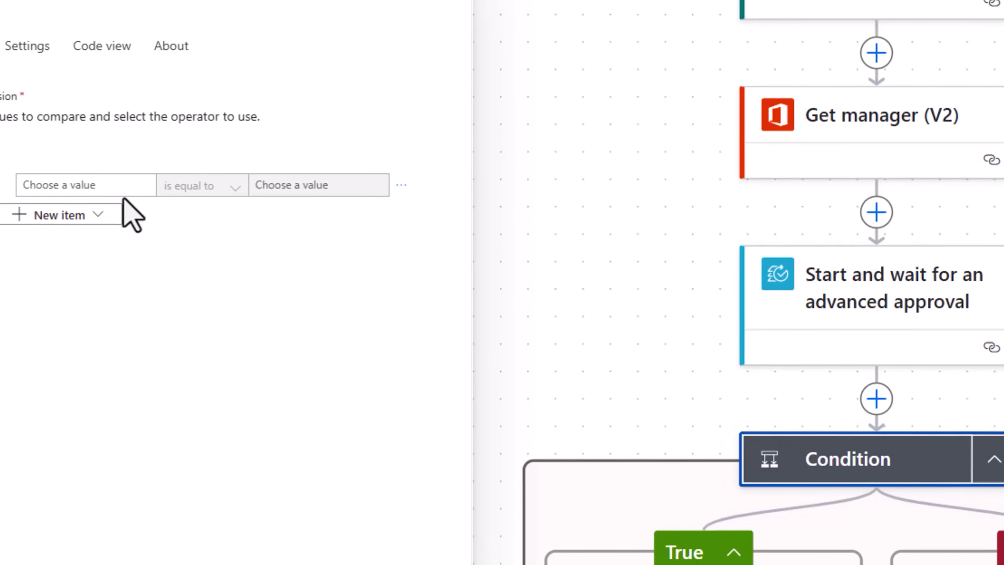
Set the condition to check that the approval's Outcome does not contain Reject, and rename the condition "Travel request is Approved".
{"action": "left_click", "coordinate": [214, 247]}
{"action": "left_click", "coordinate": [95, 225]}
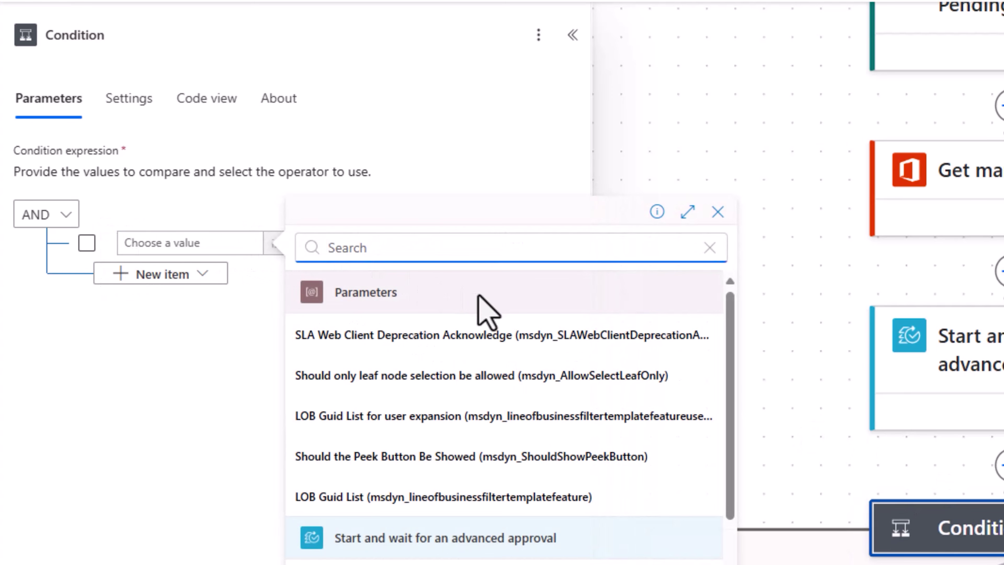
{"action": "type", "text": "outcome"}
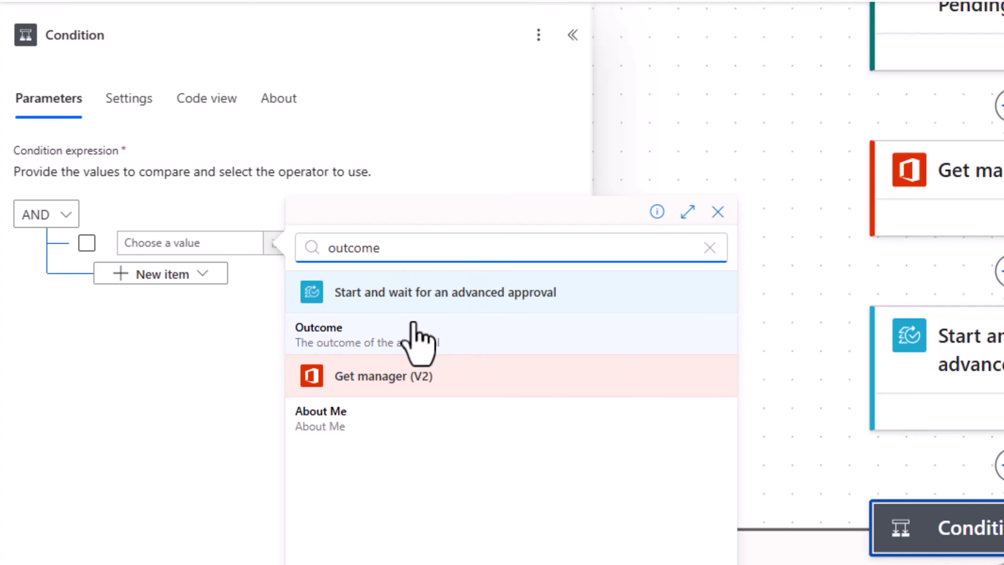
{"action": "left_click", "coordinate": [407, 338]}
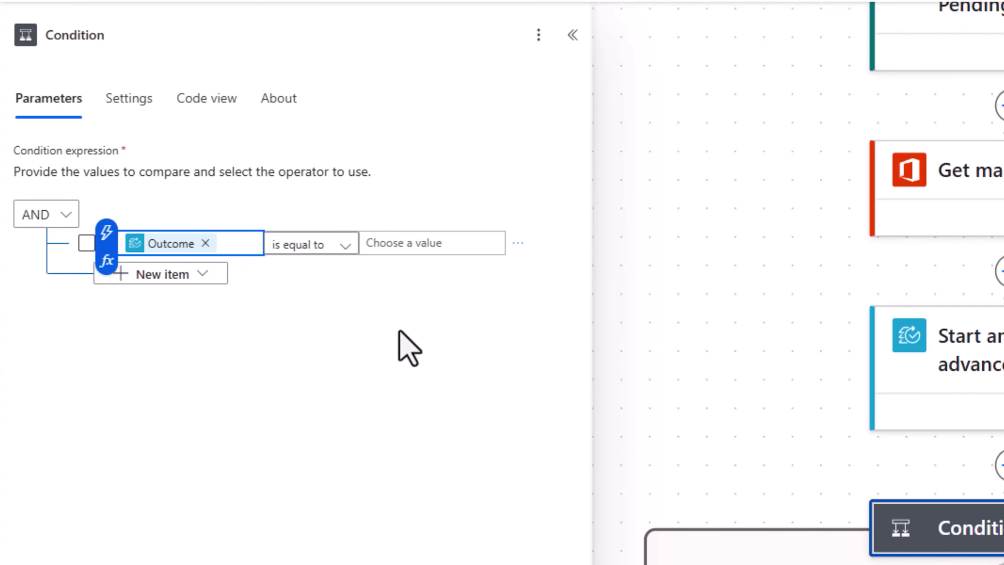
{"action": "left_click", "coordinate": [320, 247]}
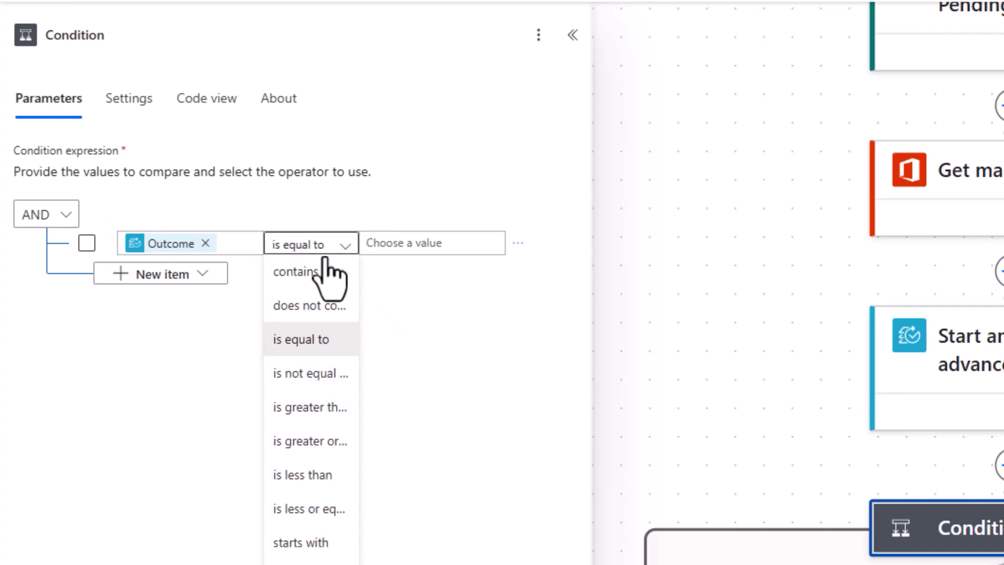
{"action": "left_click", "coordinate": [313, 306]}
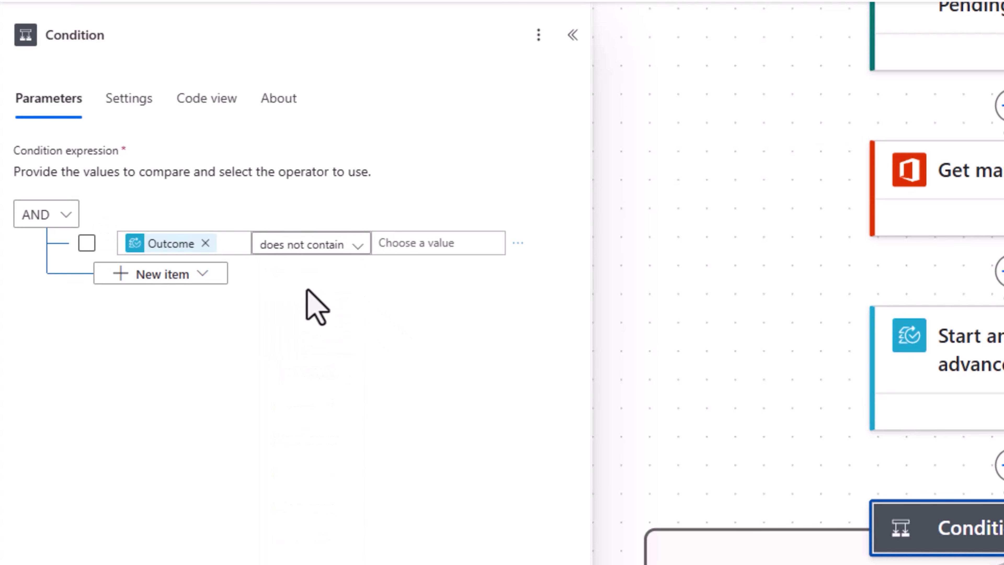
{"action": "left_click", "coordinate": [381, 250]}
{"action": "type", "text": "Reject"}
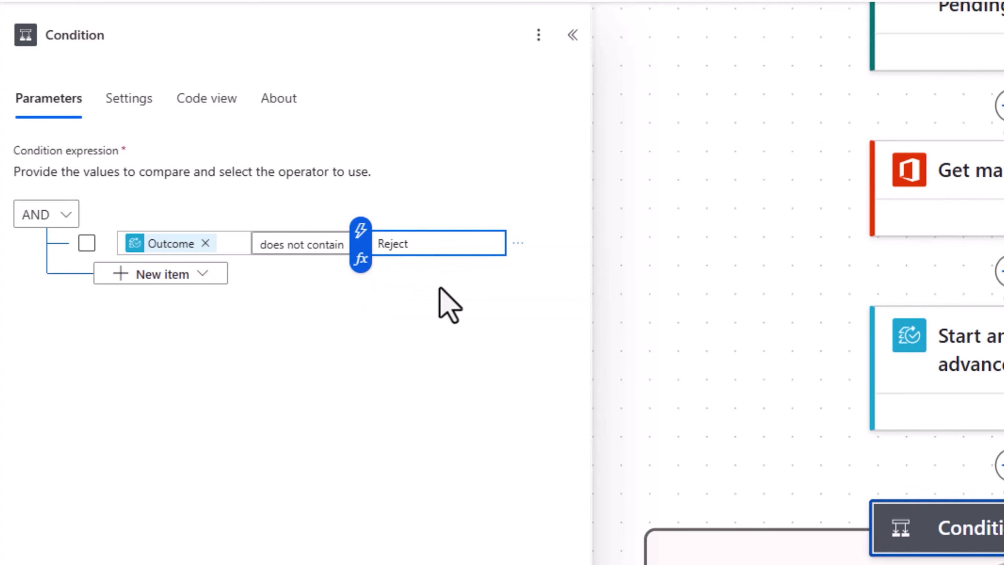
{"action": "left_click", "coordinate": [399, 274]}
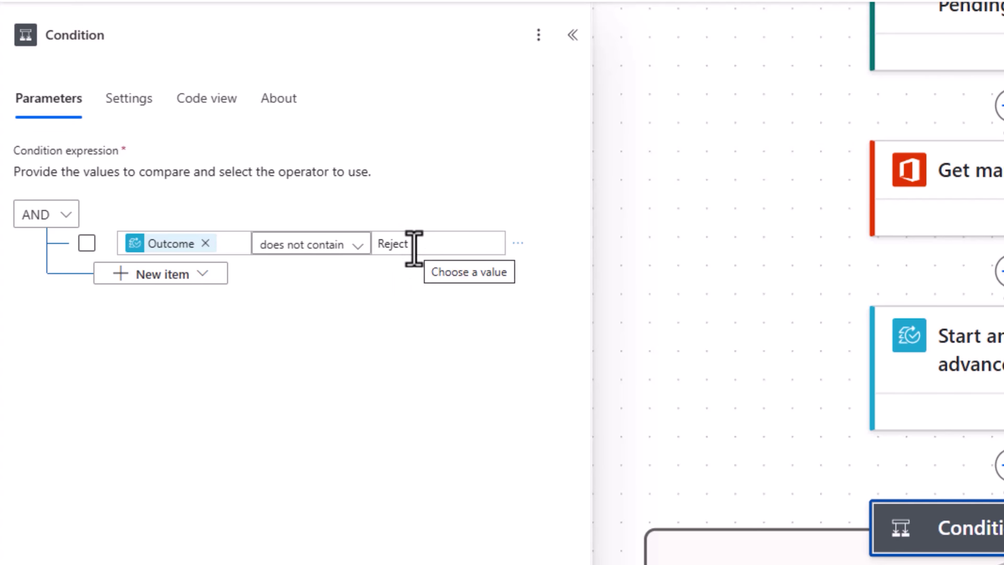
{"action": "double_click", "coordinate": [134, 34]}
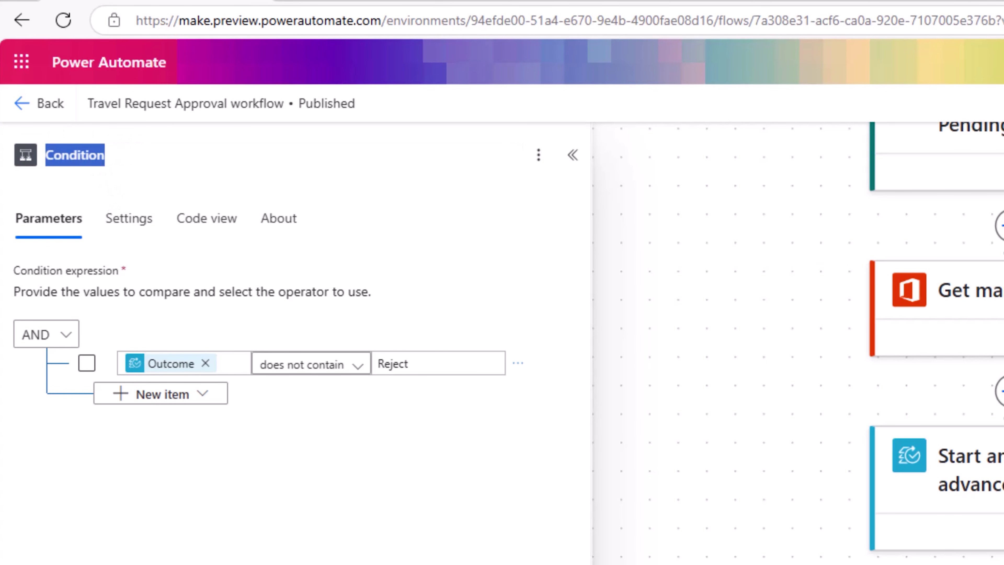
{"action": "type", "text": "Travel request is Approved"}
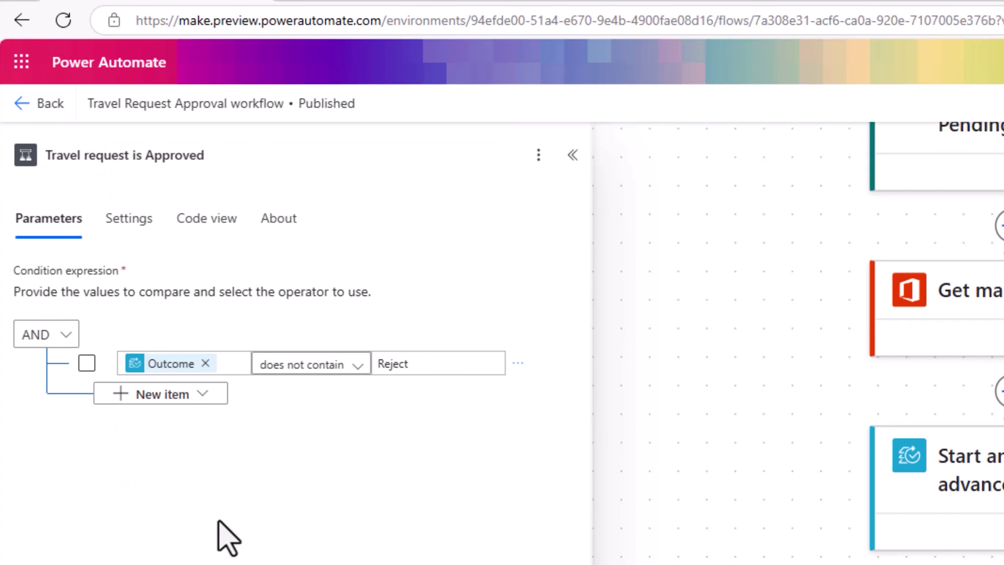
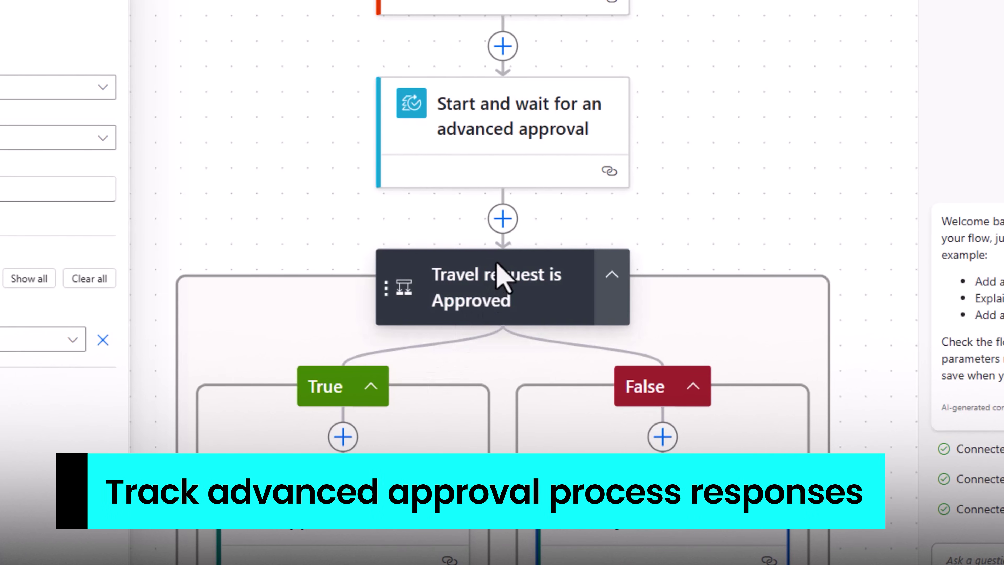
Add a Create HTML table action between the advanced approval action and the condition, and open its parameters.
{"action": "left_click", "coordinate": [503, 218]}
{"action": "type", "text": "create html"}
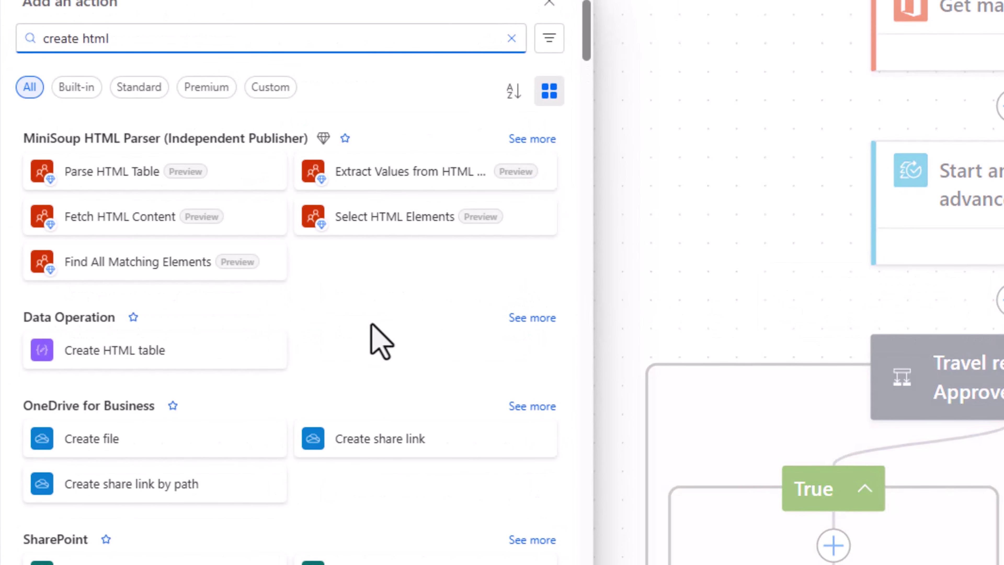
{"action": "left_click", "coordinate": [156, 323]}
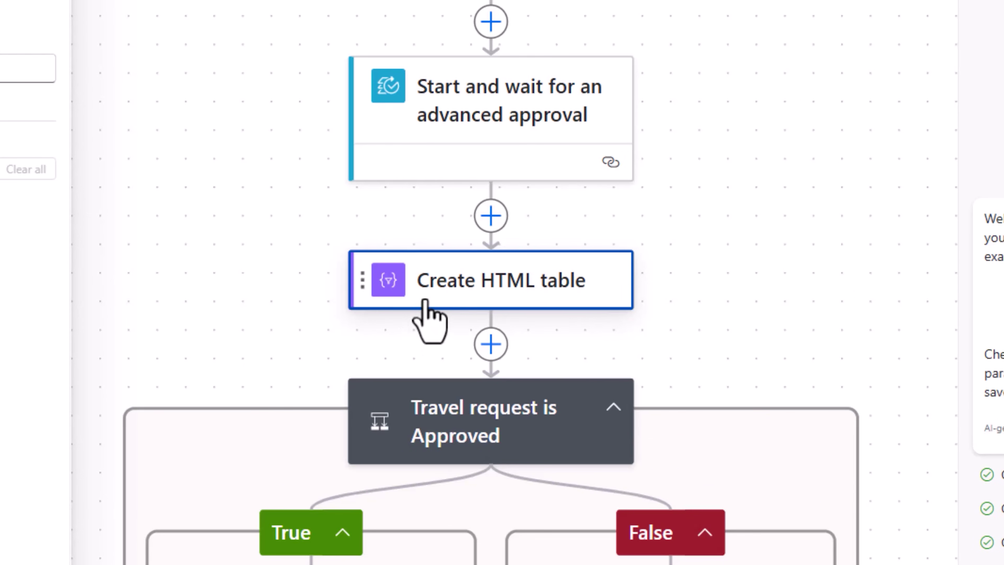
{"action": "left_click", "coordinate": [422, 305]}
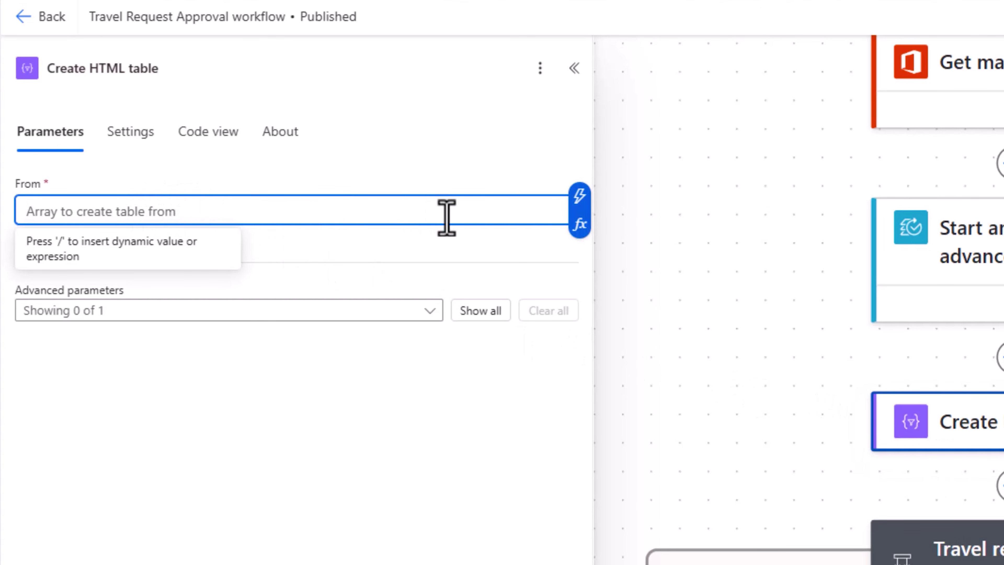
Set the HTML table's From value to the expression body('Start_and_wait_for_an_advanced_approval')?['responses'].
{"action": "left_click", "coordinate": [579, 197]}
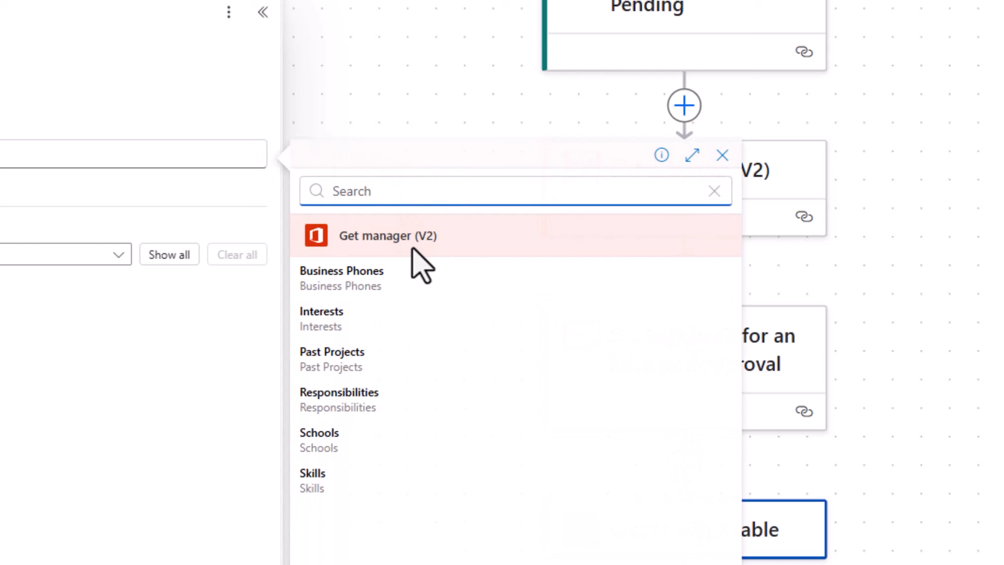
{"action": "left_click", "coordinate": [124, 155]}
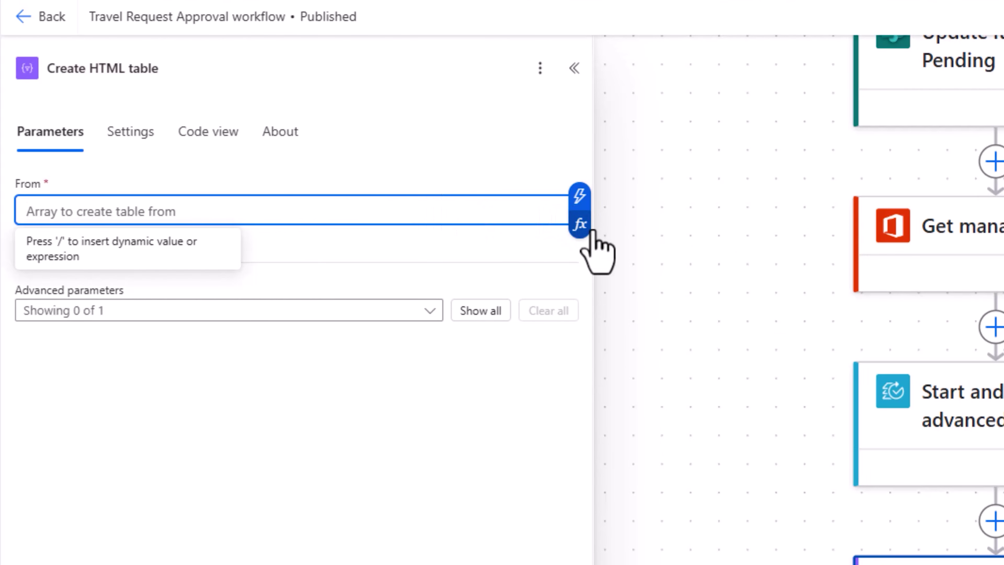
{"action": "left_click", "coordinate": [584, 228]}
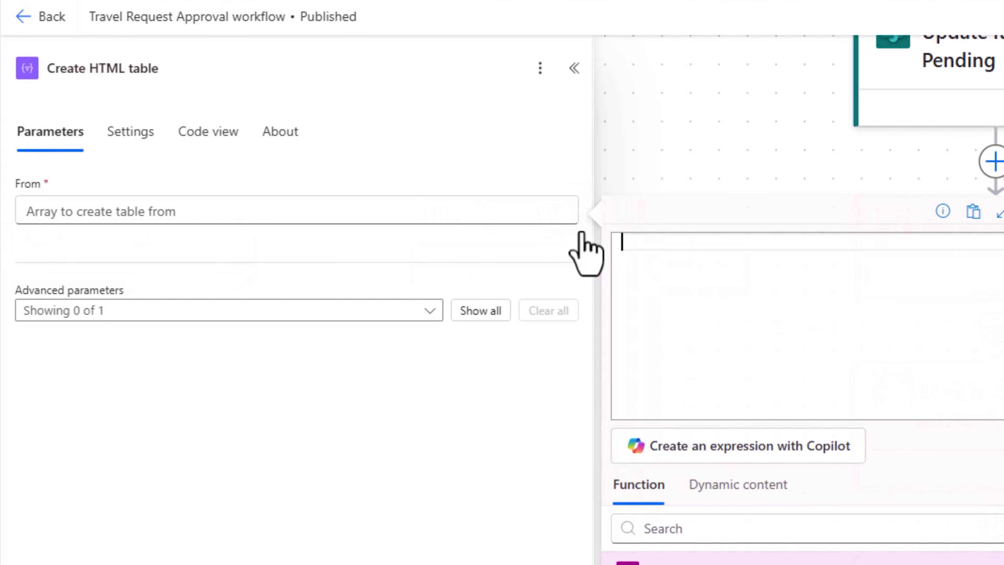
{"action": "left_click", "coordinate": [716, 484]}
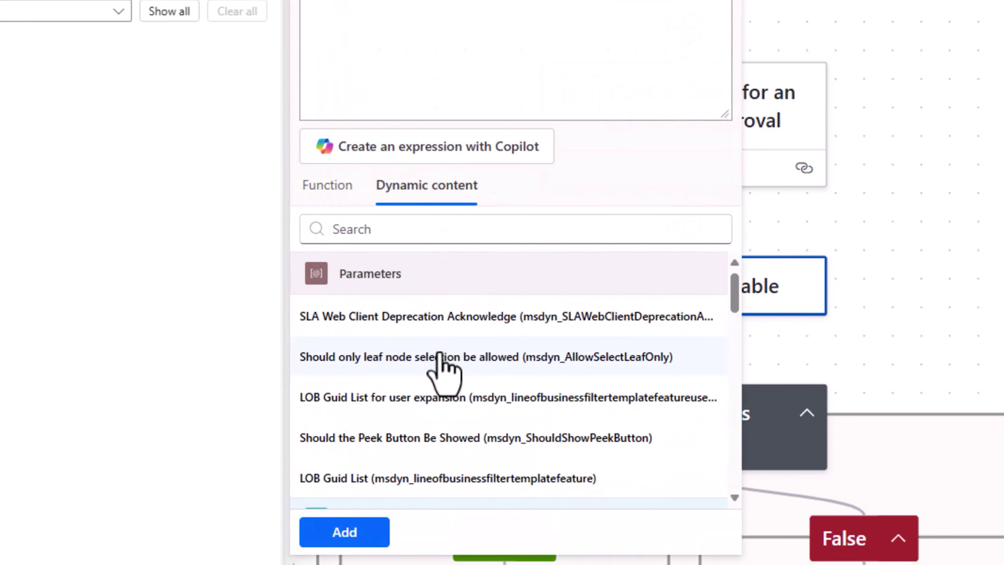
{"action": "scroll", "coordinate": [514, 348], "scroll_direction": "down", "scroll_amount": 5}
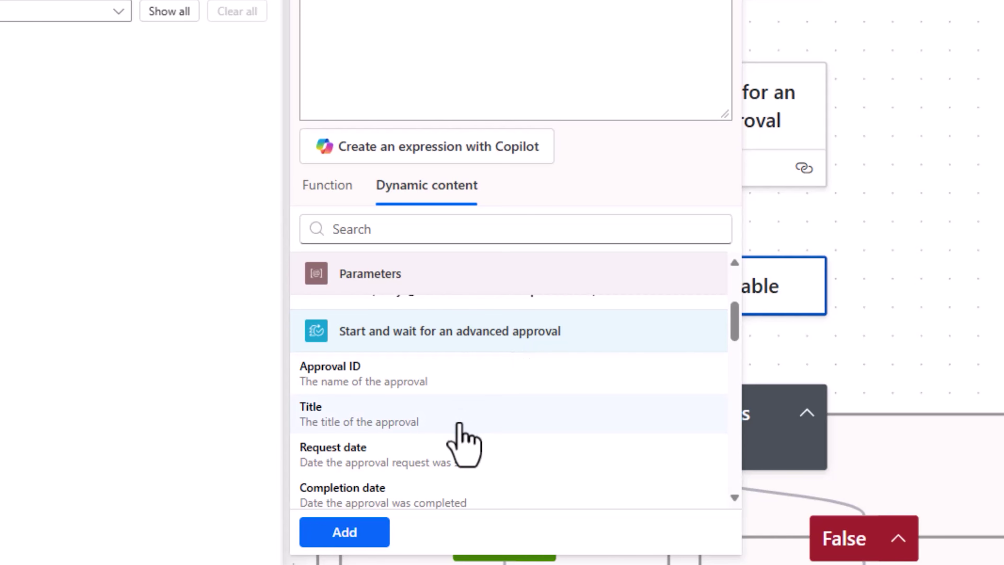
{"action": "scroll", "coordinate": [460, 438], "scroll_direction": "down", "scroll_amount": 4}
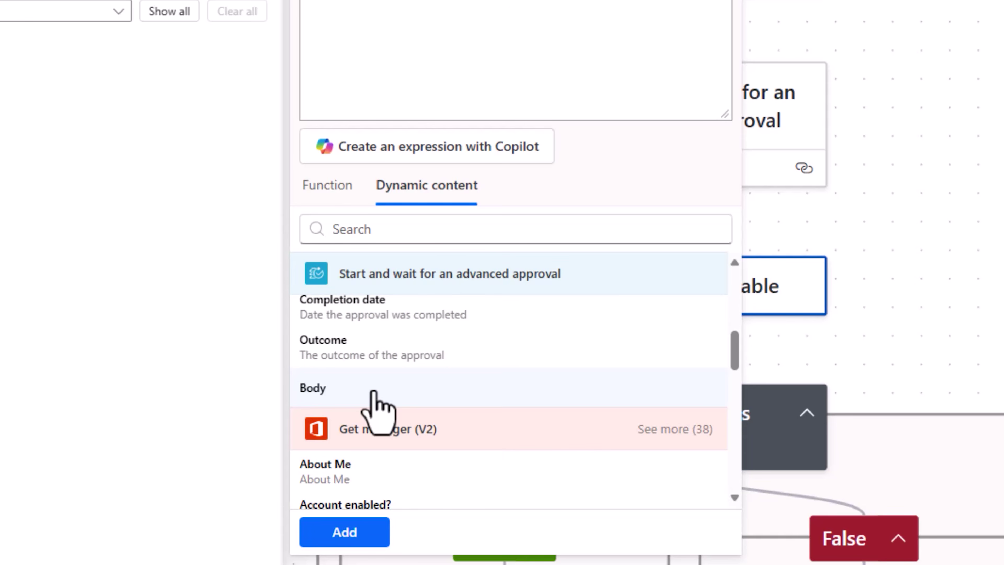
{"action": "left_click", "coordinate": [373, 389]}
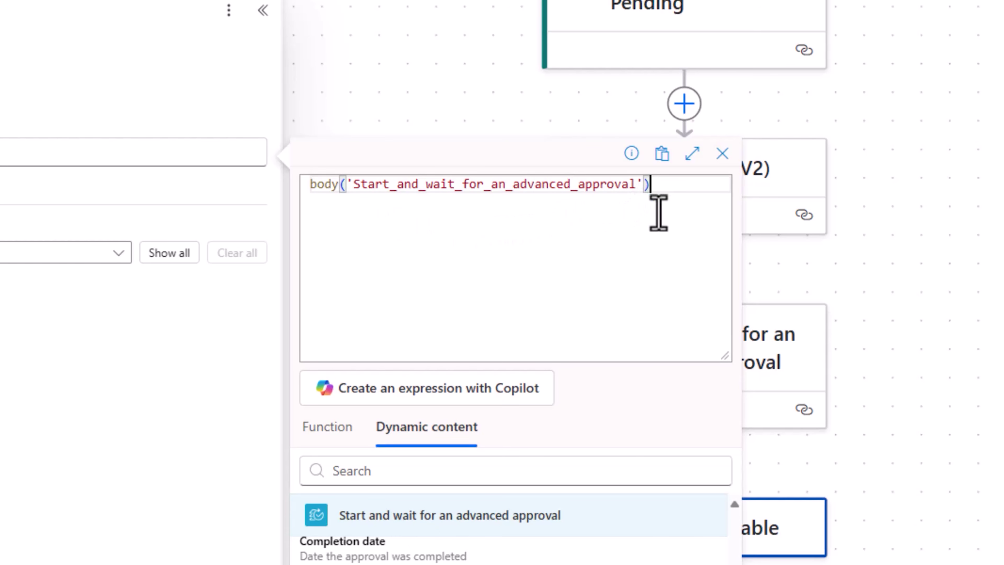
{"action": "type", "text": "?['re"}
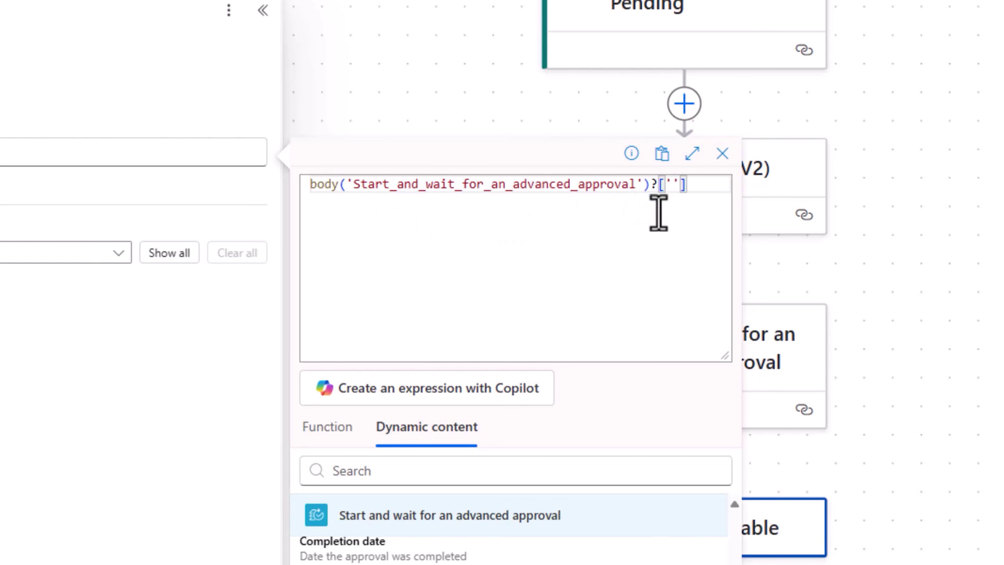
{"action": "type", "text": "sponses"}
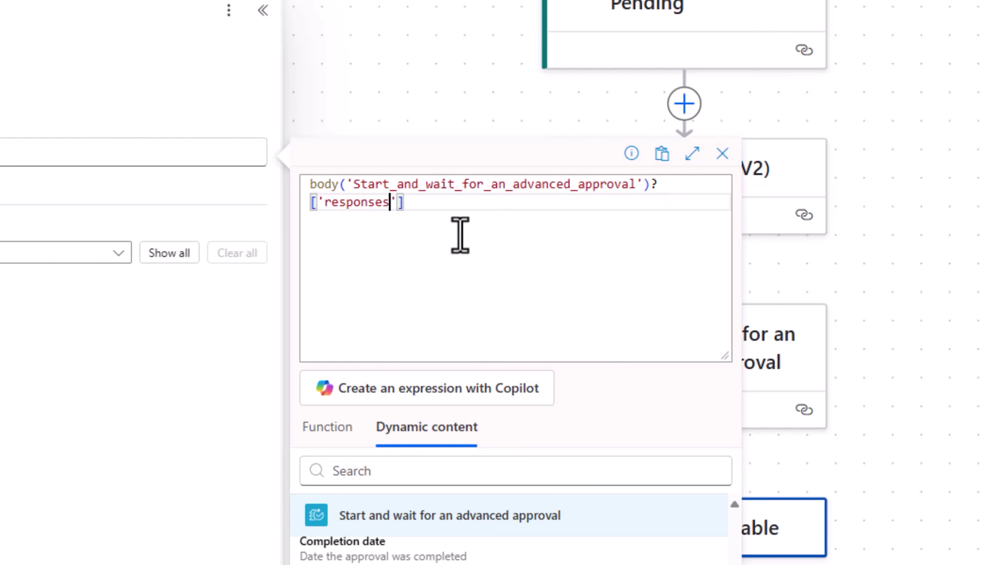
{"action": "key", "text": "ctrl+shift+Left"}
{"action": "scroll", "coordinate": [331, 381], "scroll_direction": "down", "scroll_amount": 6}
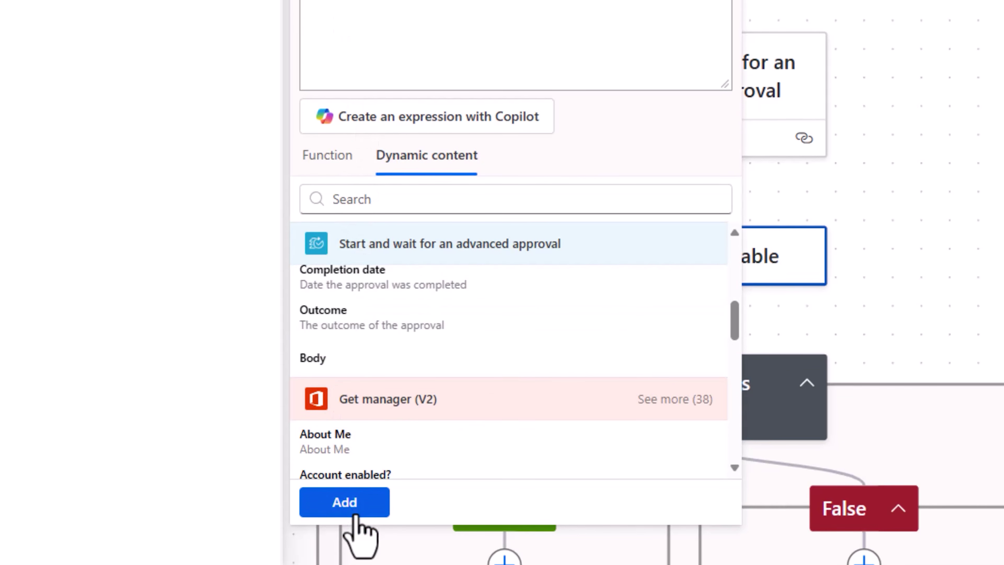
{"action": "left_click", "coordinate": [348, 503]}
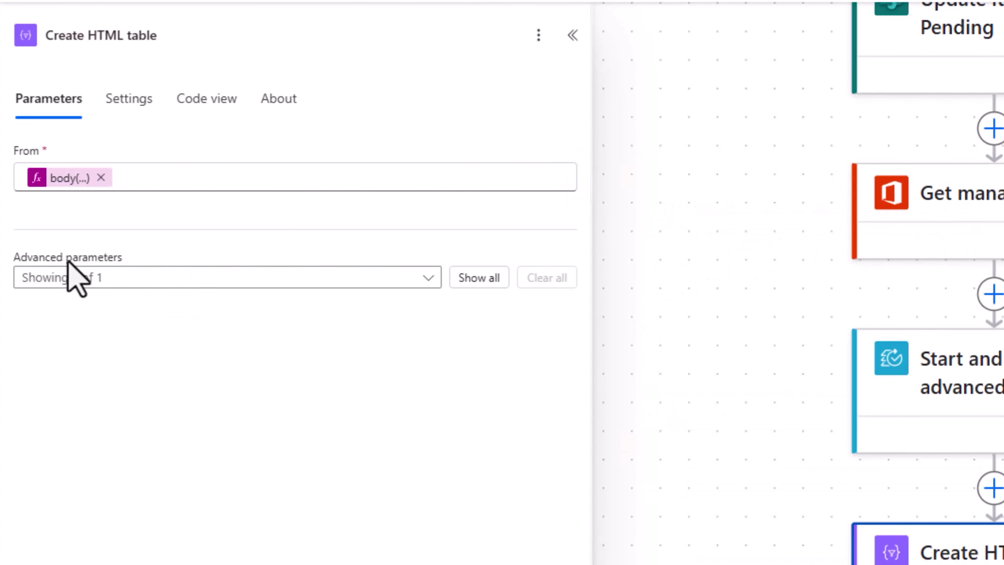
Show the HTML table's advanced parameters and set Columns to Custom.
{"action": "left_click", "coordinate": [479, 278]}
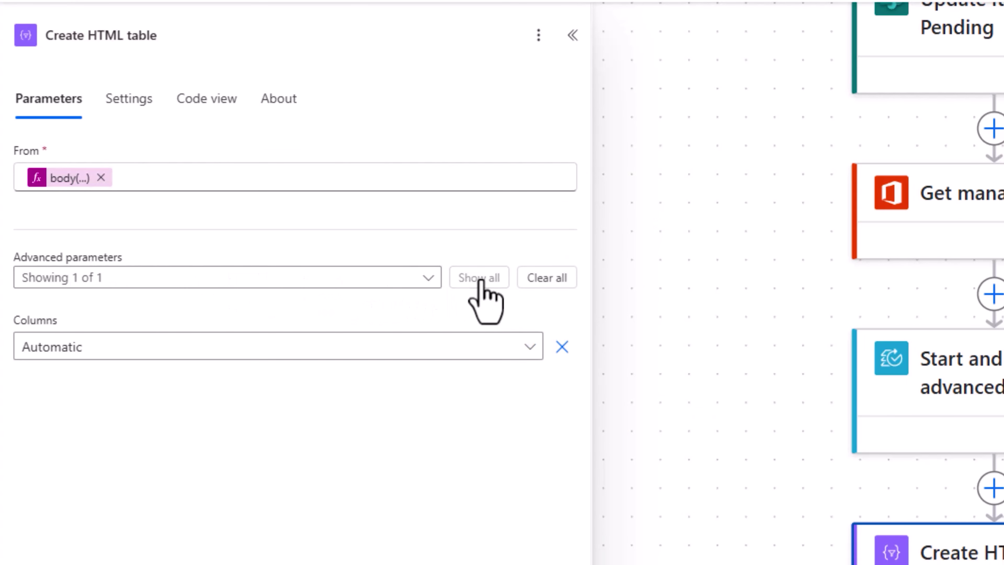
{"action": "left_click", "coordinate": [359, 346]}
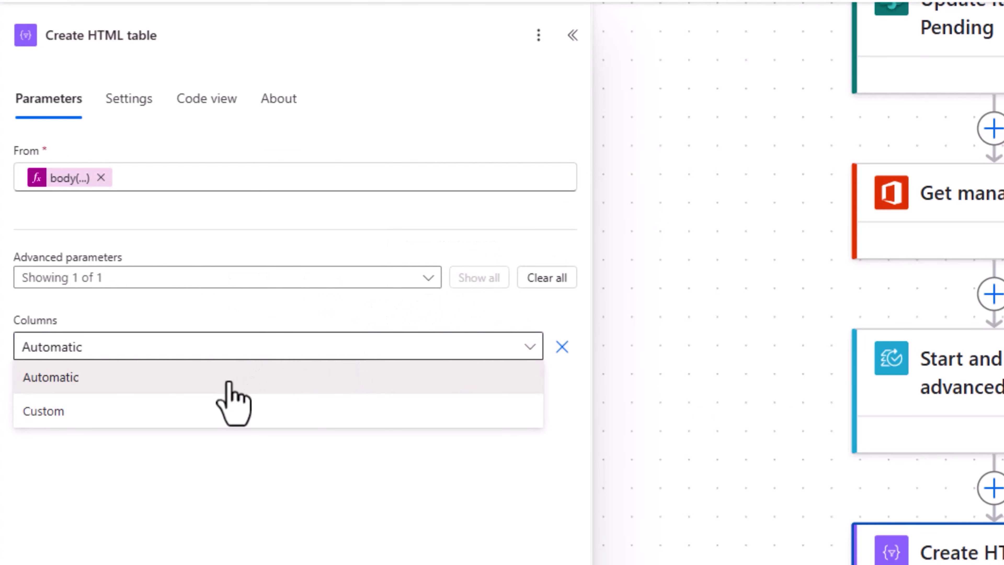
{"action": "left_click", "coordinate": [223, 408]}
Add an "Approver Name" column to the HTML table with the expression item()?['responder']?['displayName'] as its value.
{"action": "left_click", "coordinate": [94, 406]}
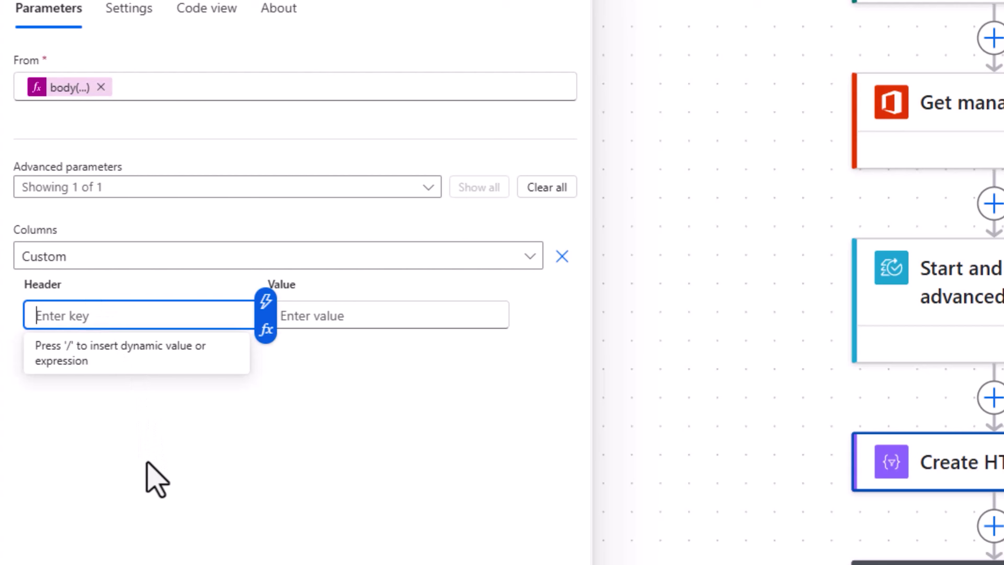
{"action": "type", "text": "Approve"}
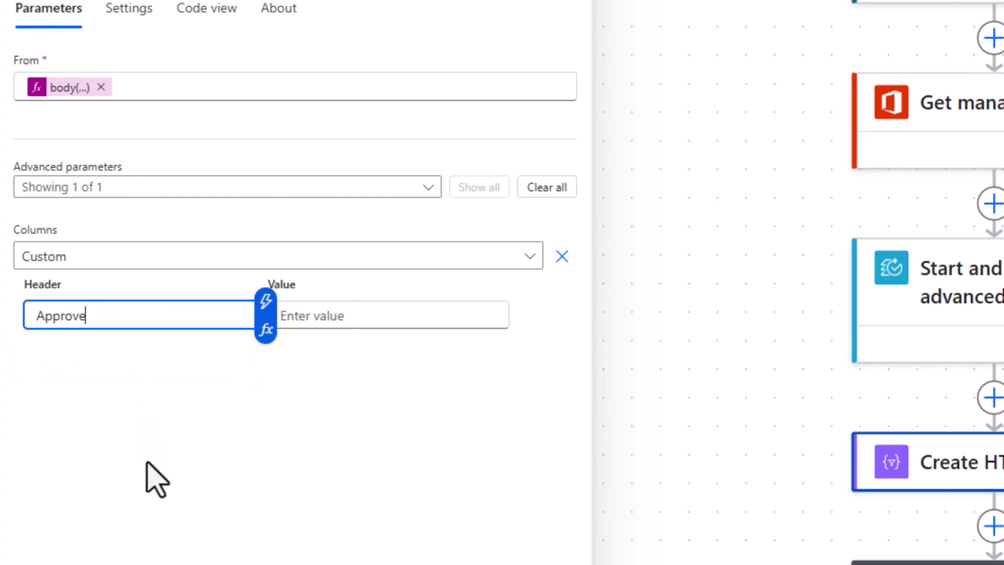
{"action": "type", "text": "r Name"}
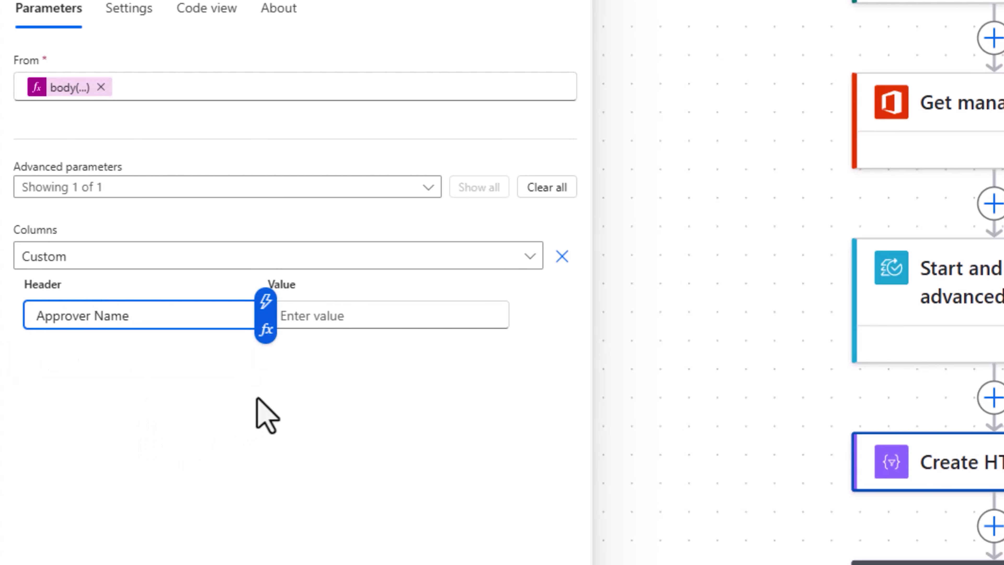
{"action": "left_click", "coordinate": [346, 317]}
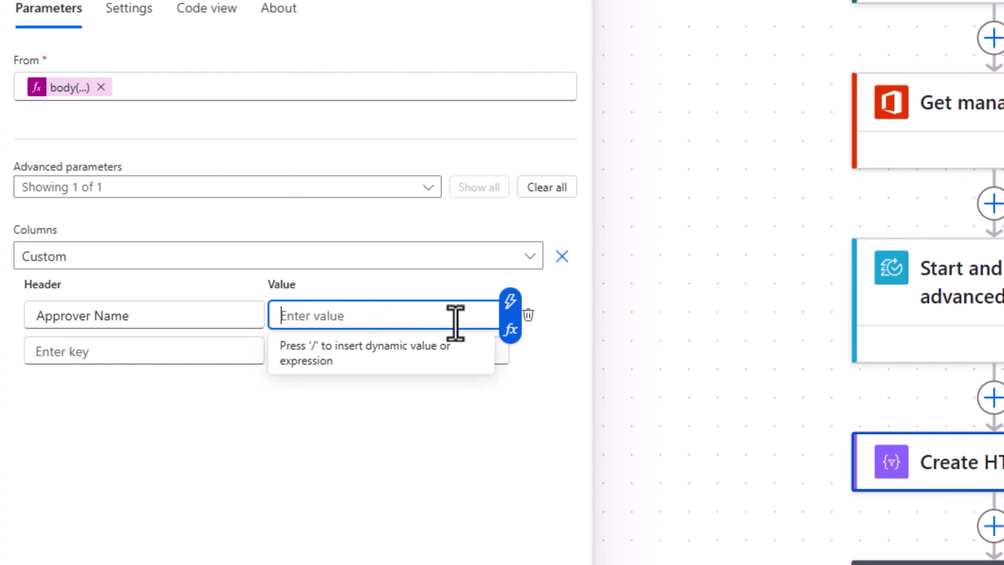
{"action": "left_click", "coordinate": [511, 331]}
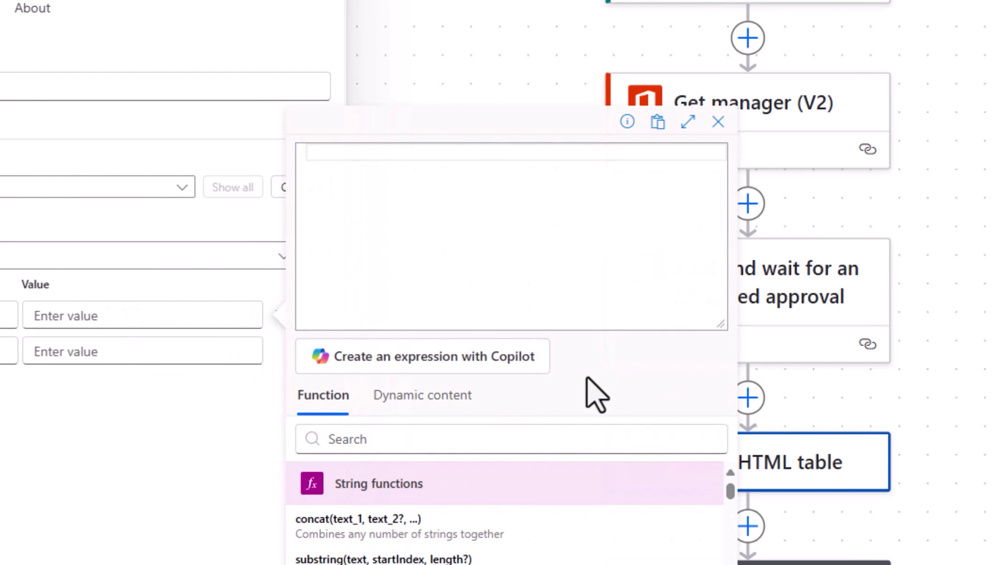
{"action": "type", "text": "item()?['responder']?['displayName']"}
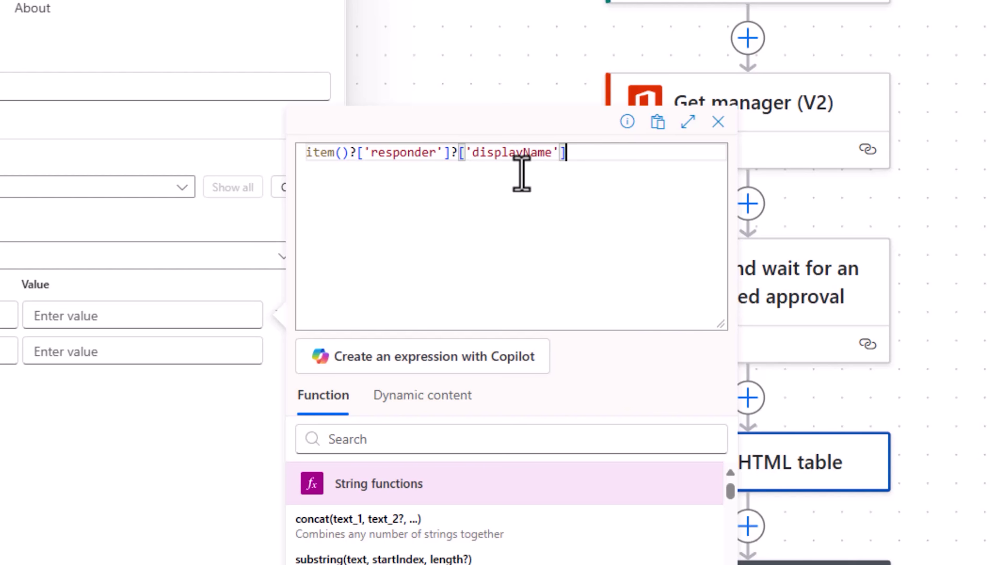
{"action": "left_click", "coordinate": [334, 536]}
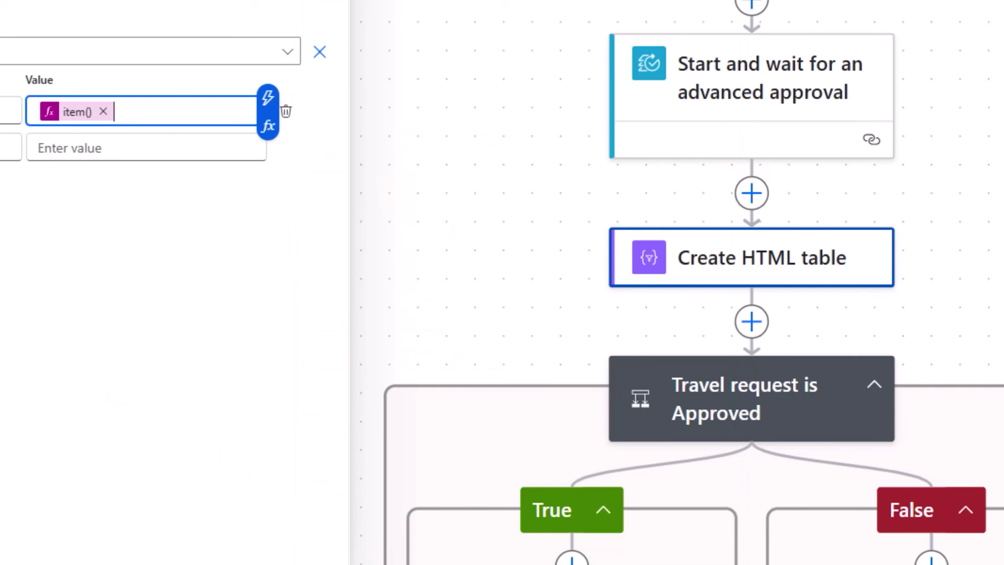
Add a "Response" column to the HTML table with the expression item()?['approverResponse'] as its value.
{"action": "left_click", "coordinate": [11, 147]}
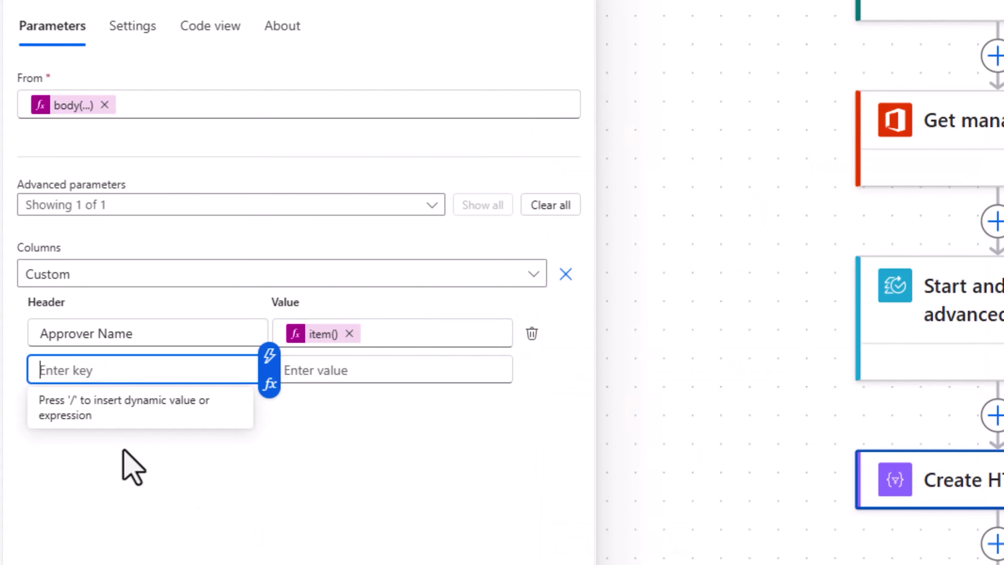
{"action": "type", "text": "Response"}
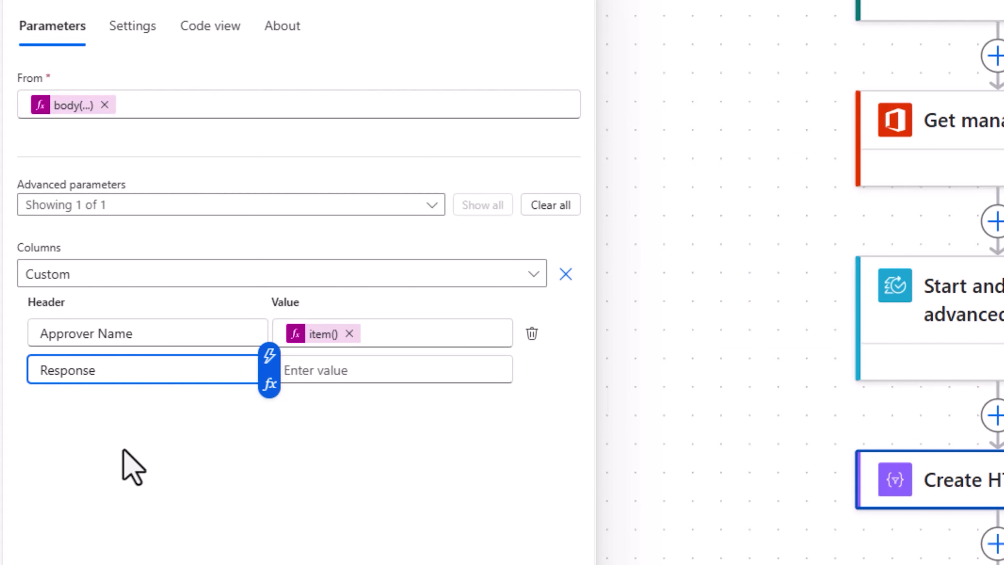
{"action": "left_click", "coordinate": [356, 370]}
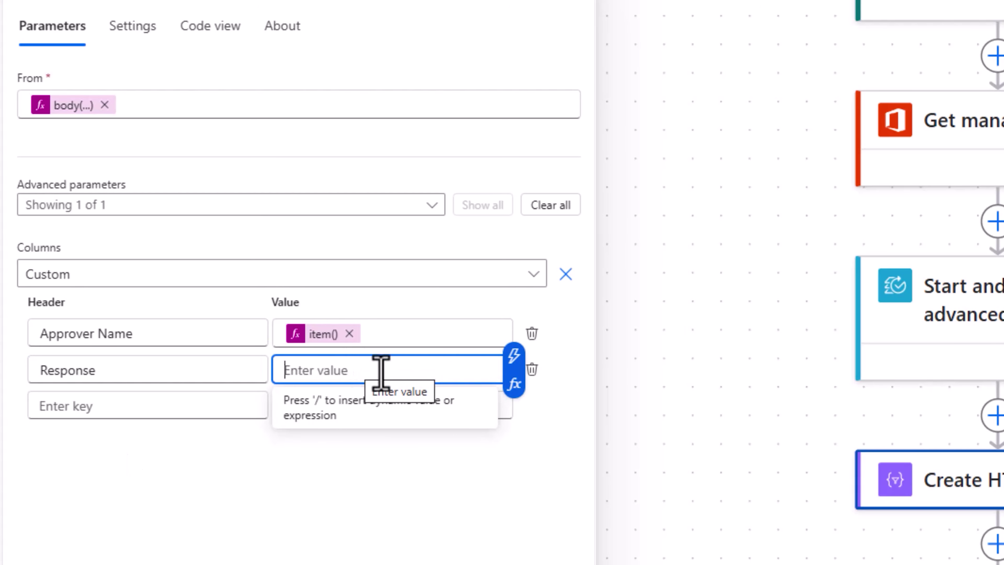
{"action": "left_click", "coordinate": [521, 387]}
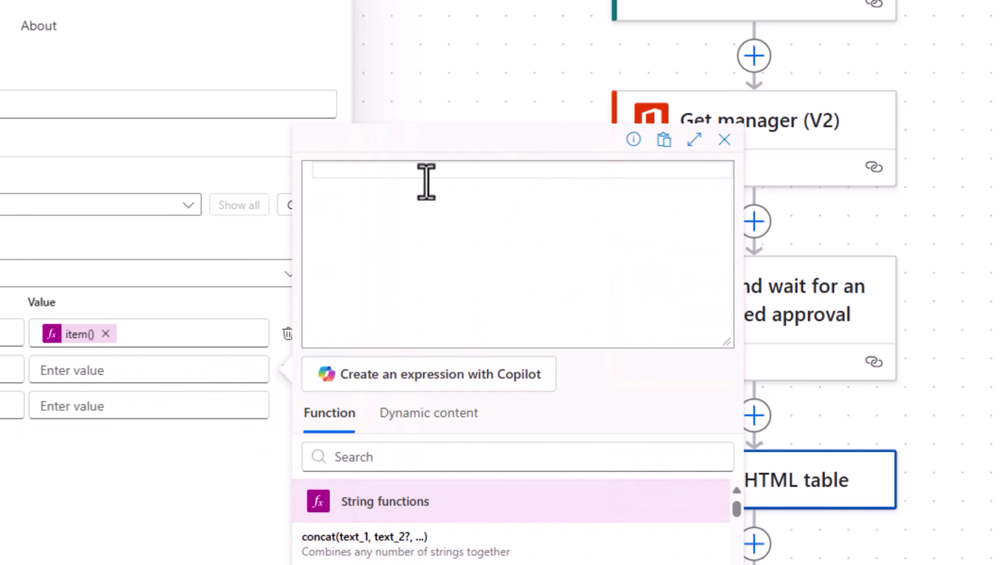
{"action": "type", "text": "item()?['approverResponse']"}
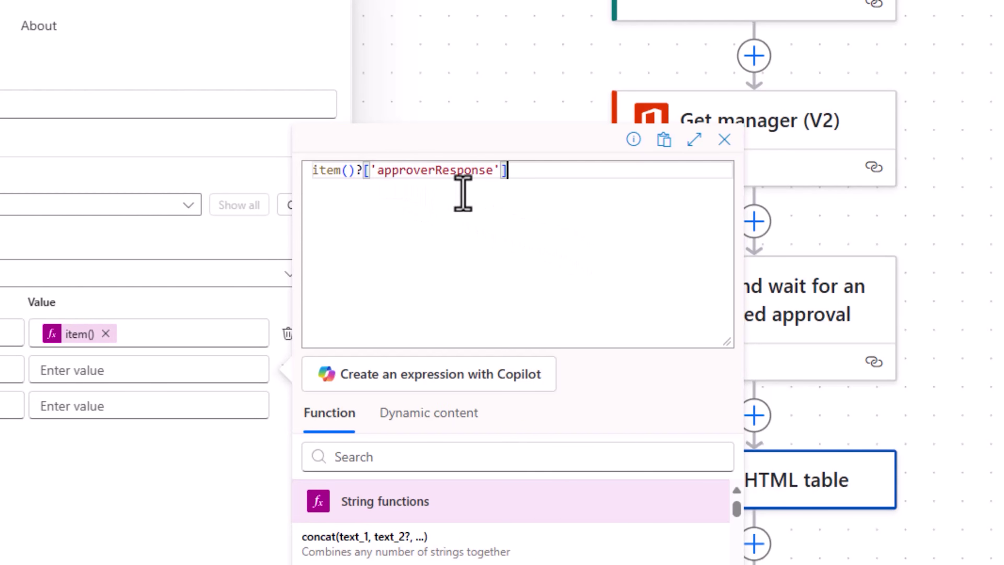
{"action": "left_click", "coordinate": [336, 549]}
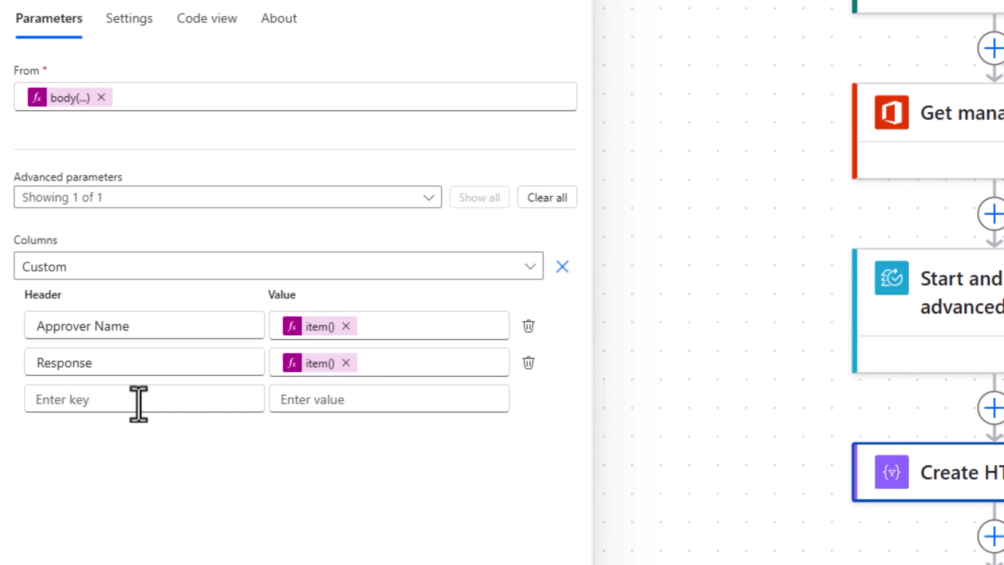
Add a "Comments" column to the HTML table with the expression item()?['comments'] as its value.
{"action": "left_click", "coordinate": [139, 404]}
{"action": "type", "text": "Comments"}
{"action": "key", "text": "Tab"}
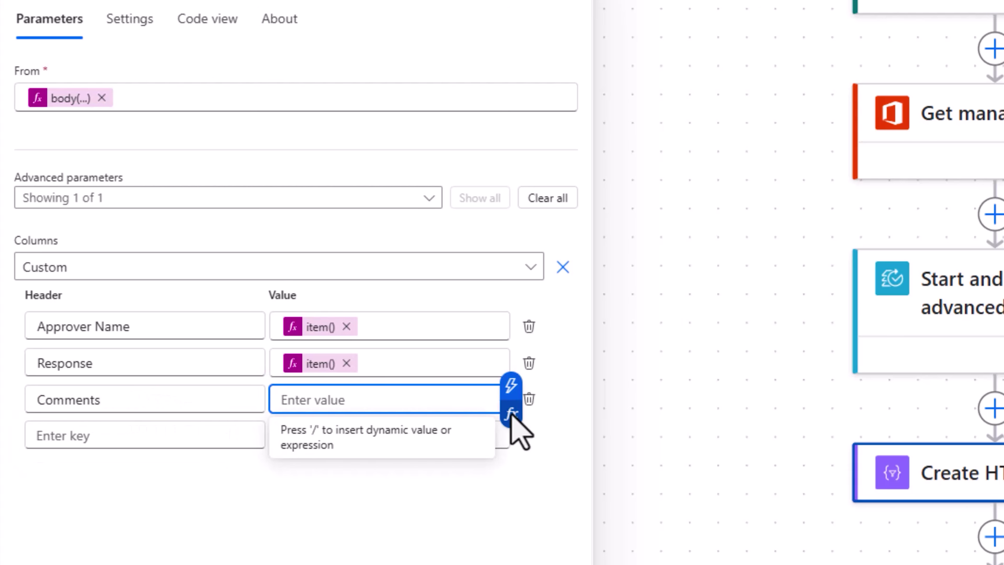
{"action": "left_click", "coordinate": [511, 414]}
{"action": "type", "text": "item()?['comments']"}
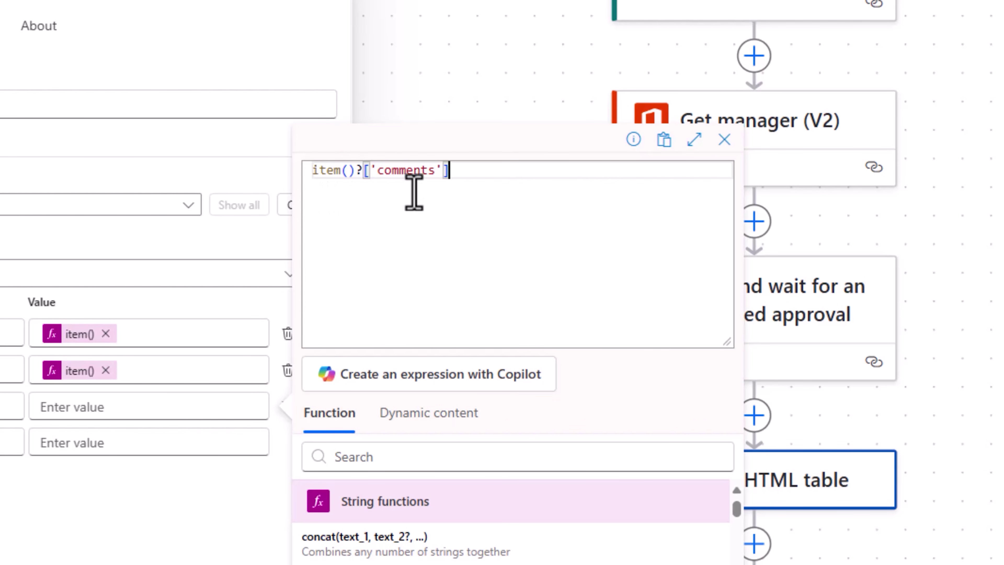
{"action": "left_click", "coordinate": [347, 549]}
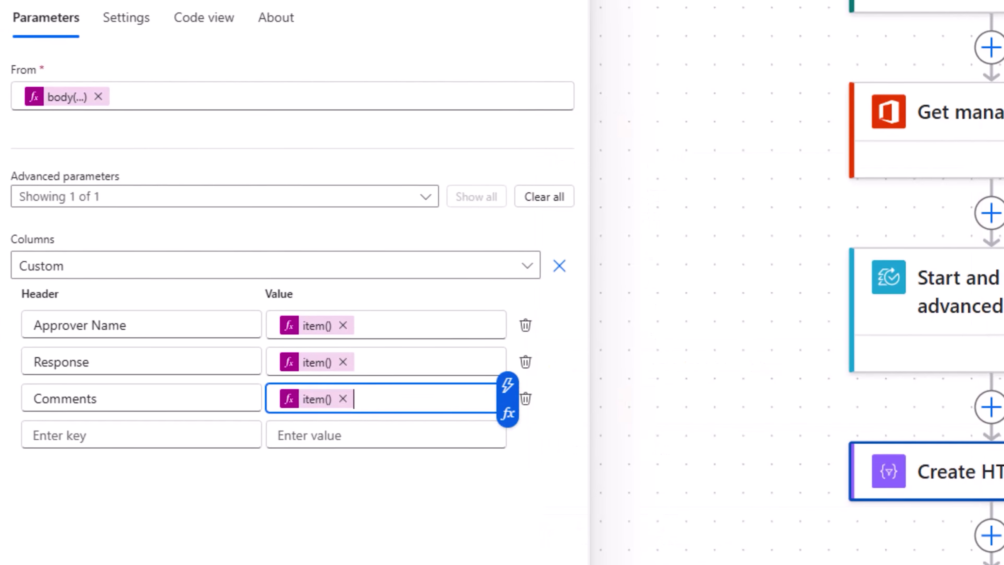
Add a "Response Date" column to the HTML table with the expression formatDateTime( item()?['responseDate'],'d') as its value.
{"action": "key", "text": "Tab"}
{"action": "type", "text": "Response Date"}
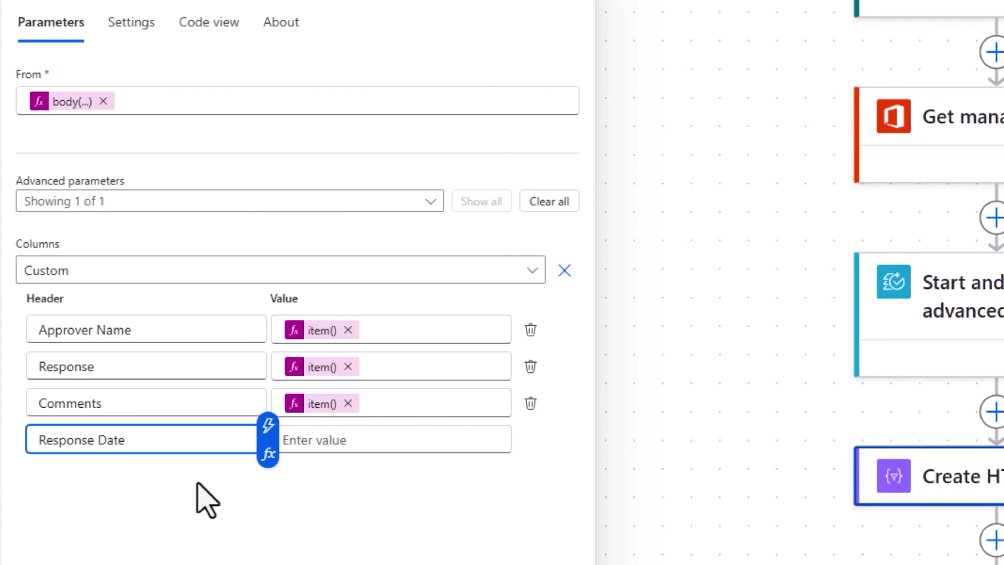
{"action": "key", "text": "Tab"}
{"action": "left_click", "coordinate": [514, 459]}
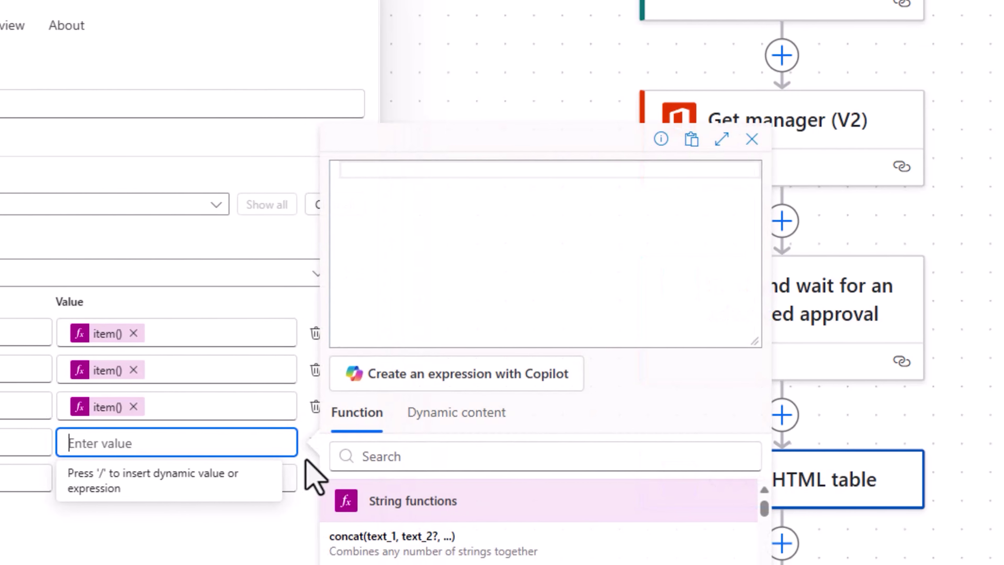
{"action": "left_click", "coordinate": [521, 180]}
{"action": "type", "text": "formatDateTime( item()?['responseDate'],'d')"}
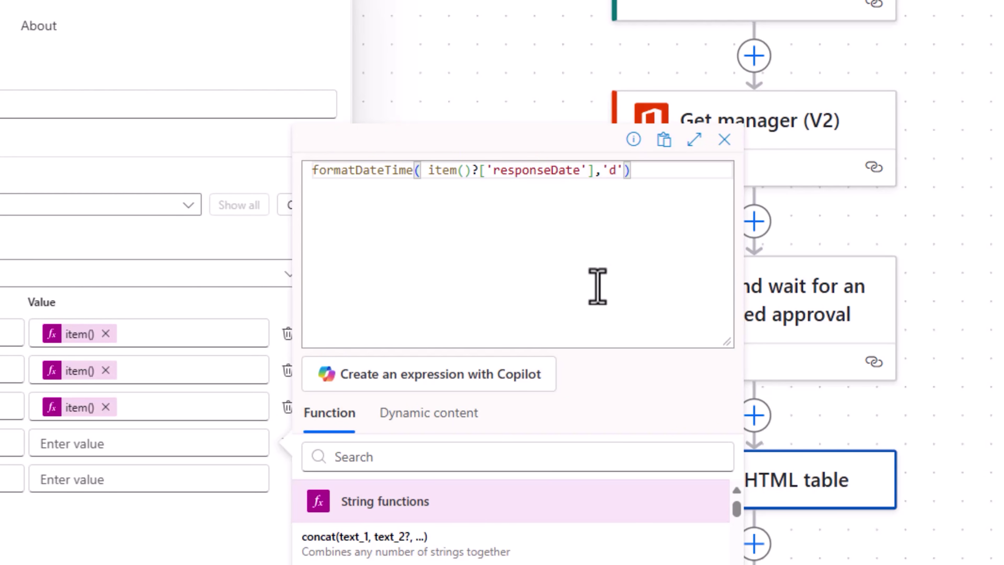
{"action": "left_click", "coordinate": [372, 542]}
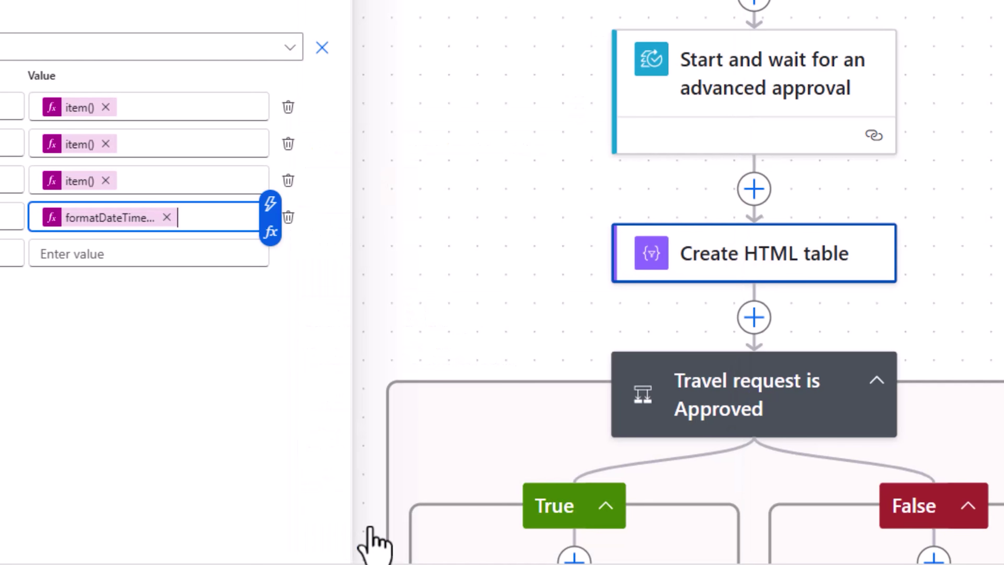
Show all advanced parameters of the "Update item status to Approved" action and insert the HTML table's Output into Approval Details.
{"action": "scroll", "coordinate": [748, 269], "scroll_direction": "down", "scroll_amount": 1}
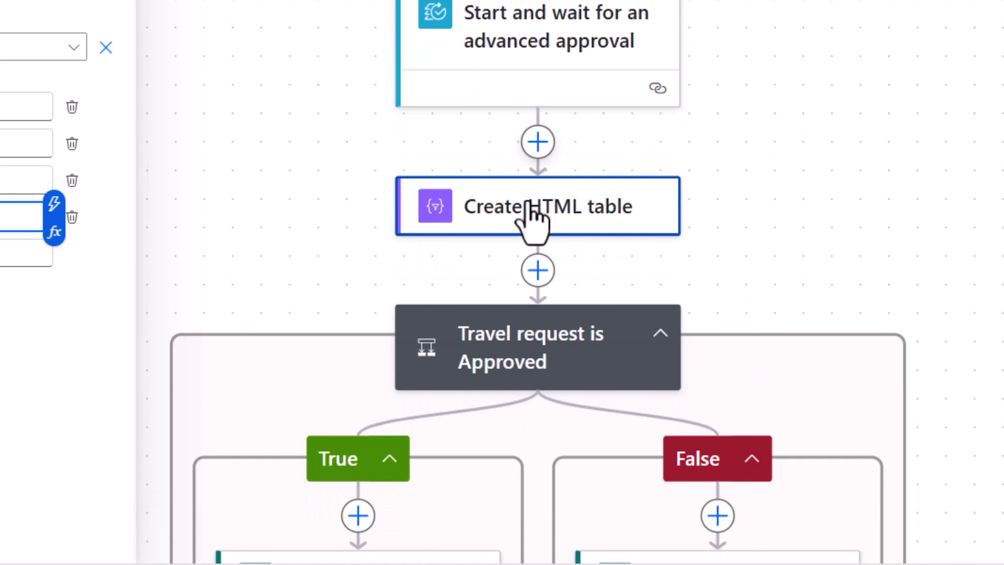
{"action": "scroll", "coordinate": [530, 204], "scroll_direction": "down", "scroll_amount": 5}
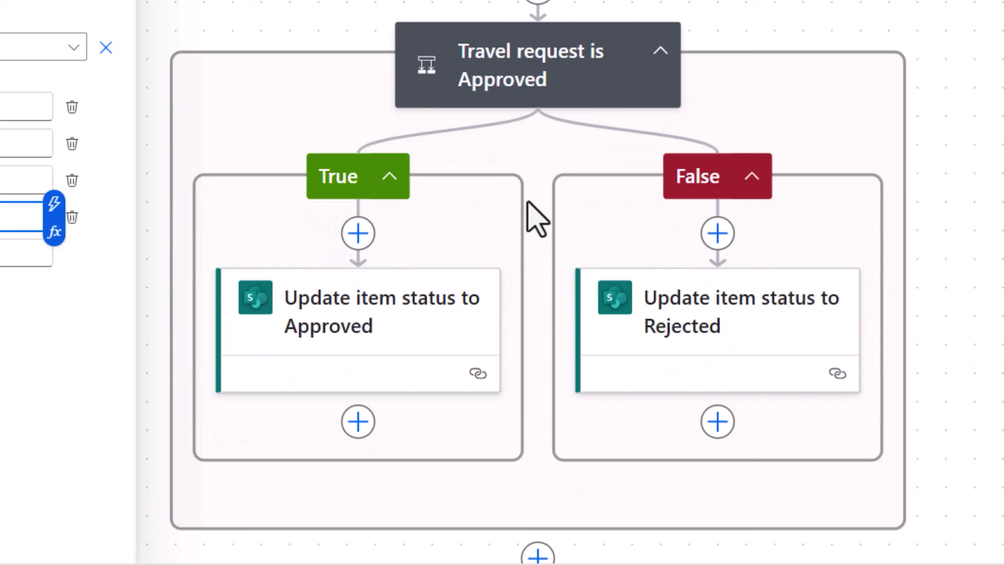
{"action": "left_click", "coordinate": [411, 322]}
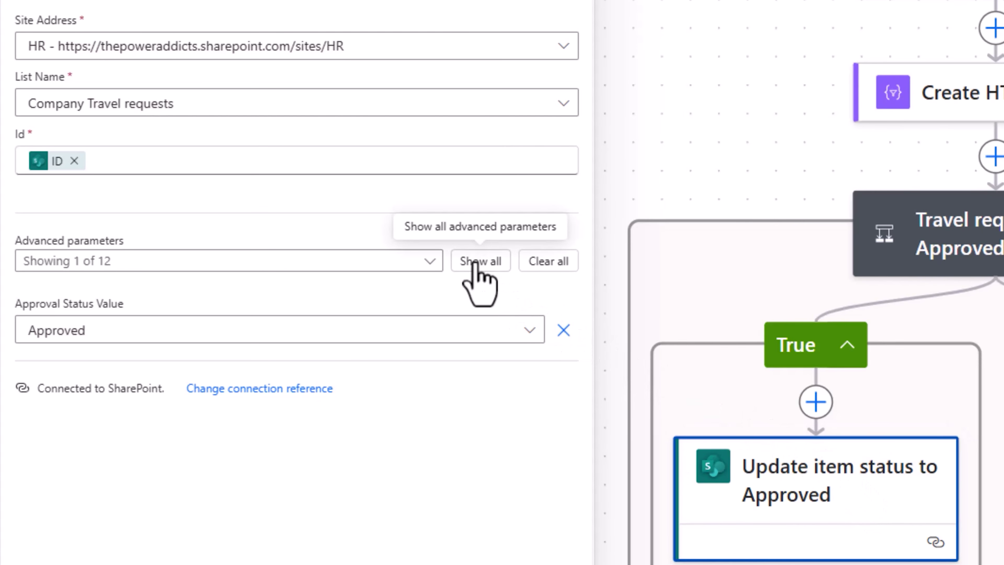
{"action": "left_click", "coordinate": [31, 94]}
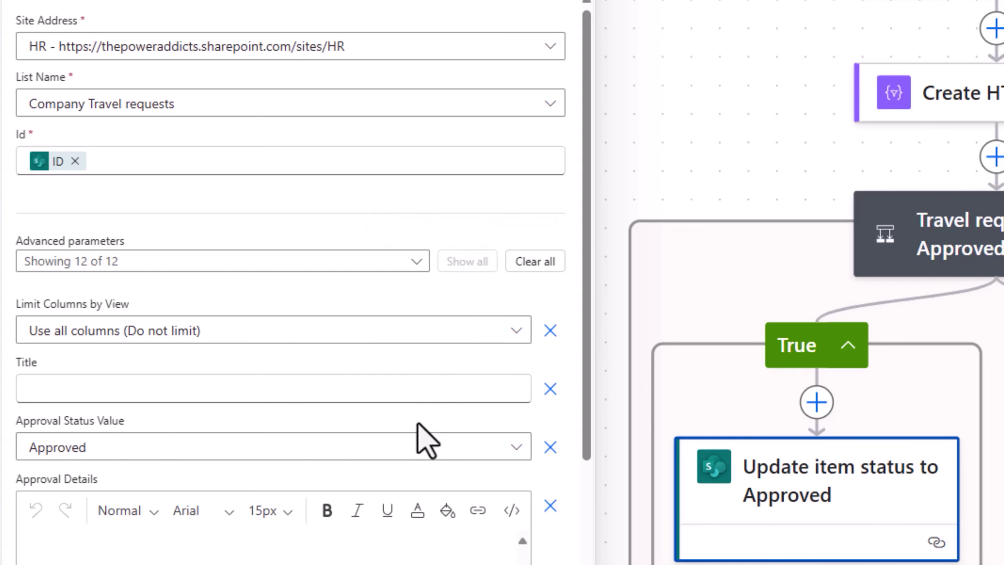
{"action": "scroll", "coordinate": [426, 437], "scroll_direction": "down", "scroll_amount": 3}
{"action": "left_click", "coordinate": [66, 249]}
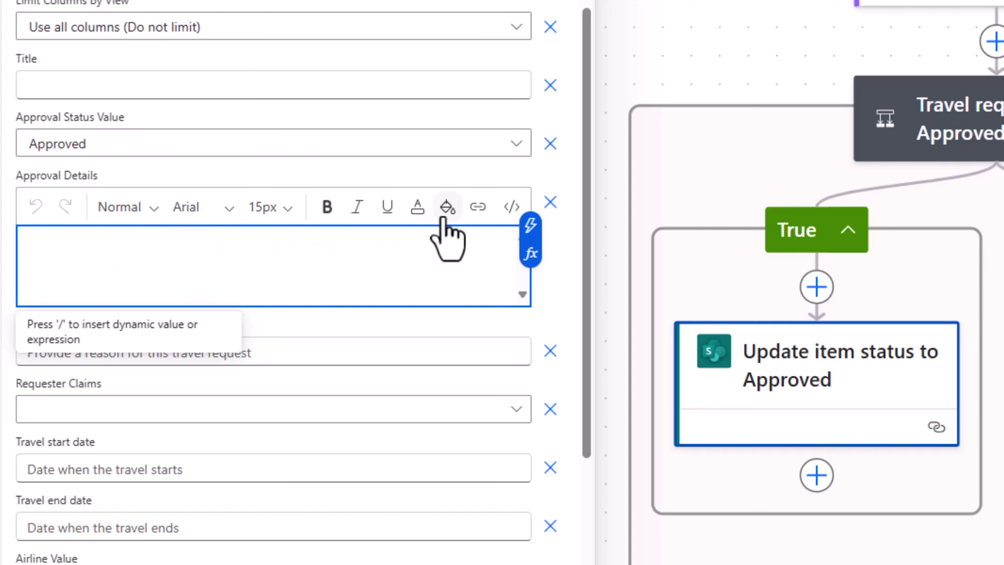
{"action": "left_click", "coordinate": [530, 225]}
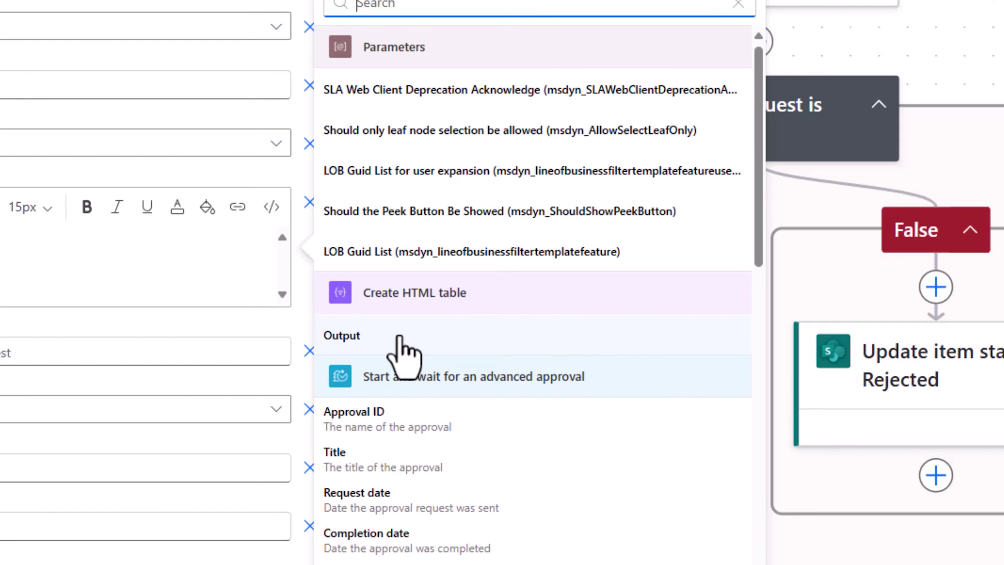
{"action": "left_click", "coordinate": [400, 336]}
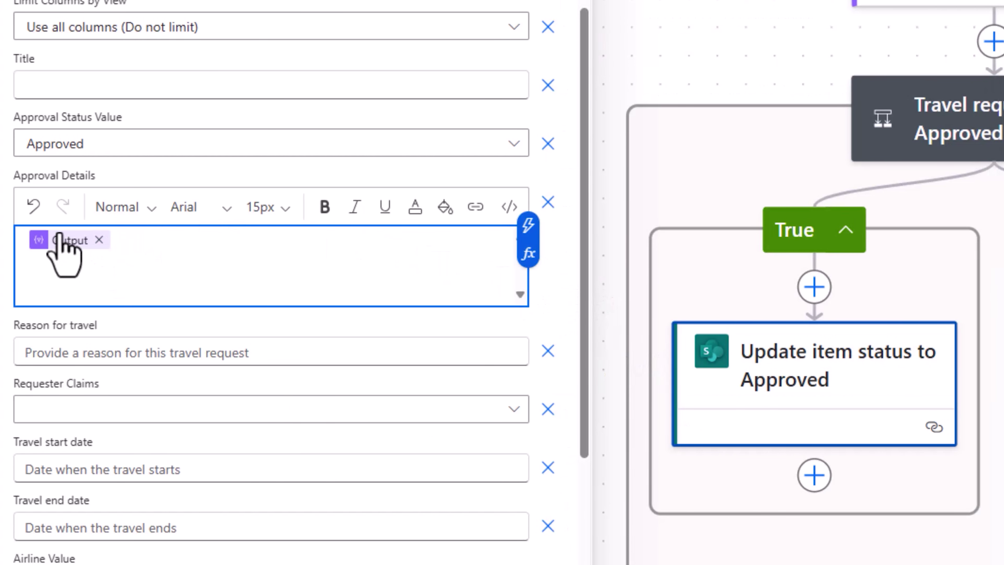
Show all advanced parameters of the "Update item status to Rejected" action and insert the HTML table's Output into Approval Details.
{"action": "left_click", "coordinate": [705, 370]}
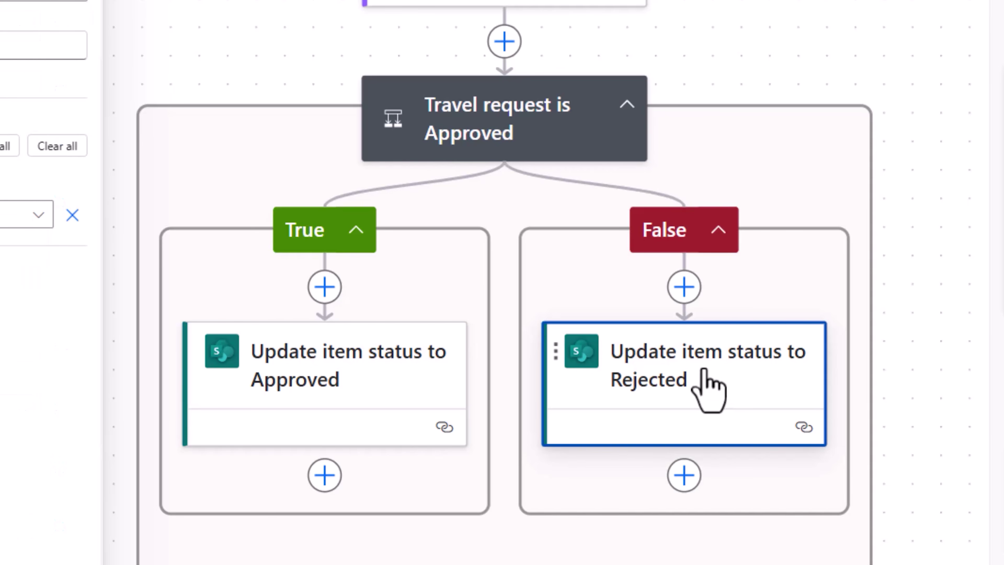
{"action": "left_click", "coordinate": [9, 146]}
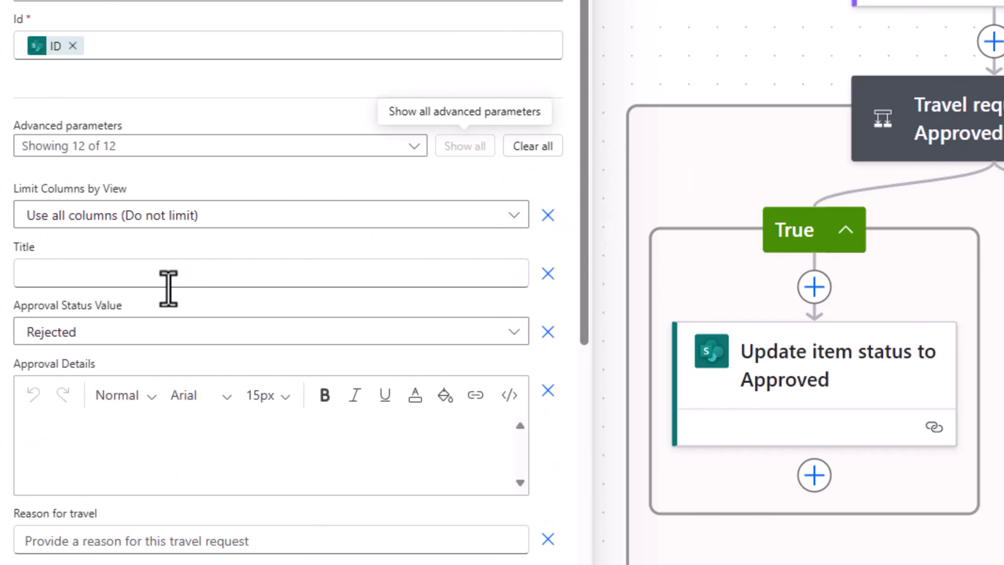
{"action": "left_click", "coordinate": [71, 422]}
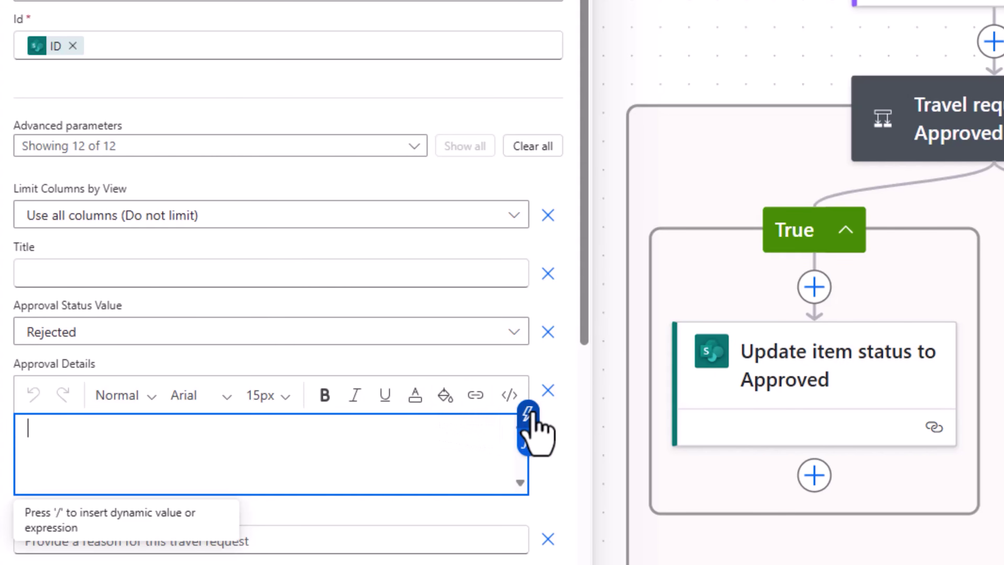
{"action": "left_click", "coordinate": [529, 414]}
{"action": "left_click", "coordinate": [610, 338]}
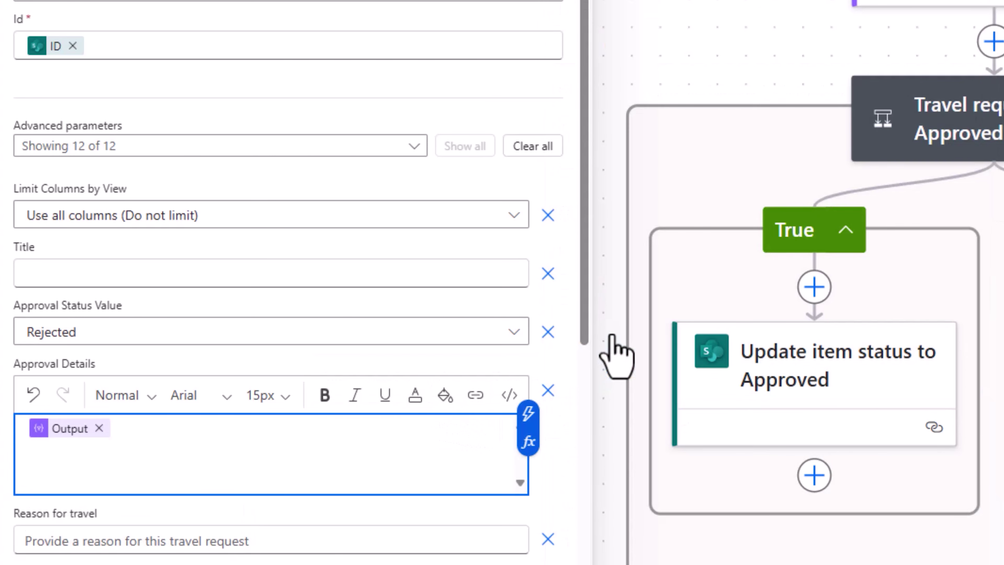
{"action": "left_click", "coordinate": [617, 356]}
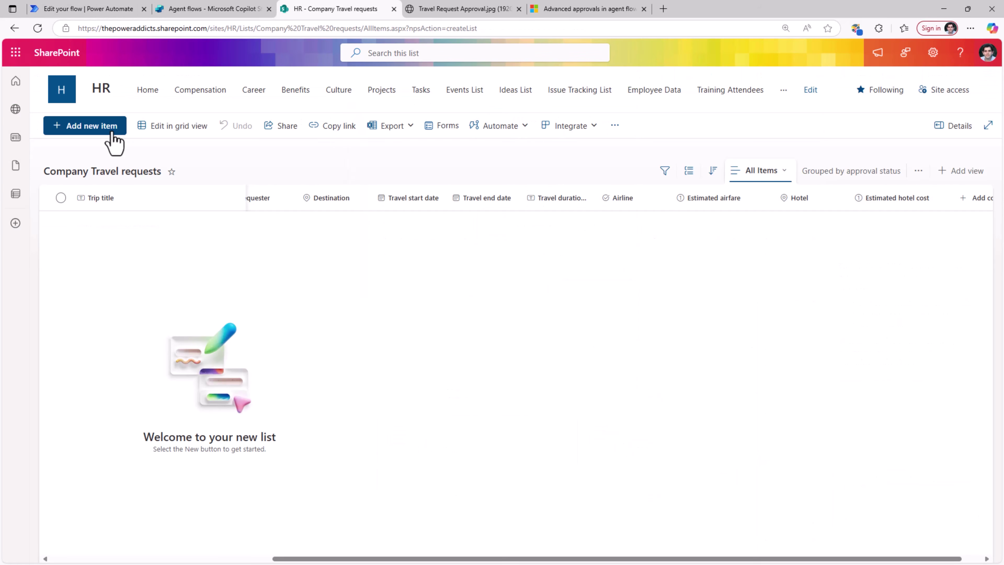
In the SharePoint Company Travel requests list, fill in the new request's reason "Customer Advisory Board event", the requester's name and destination Microsoft Redmond campus.
{"action": "left_click", "coordinate": [160, 174]}
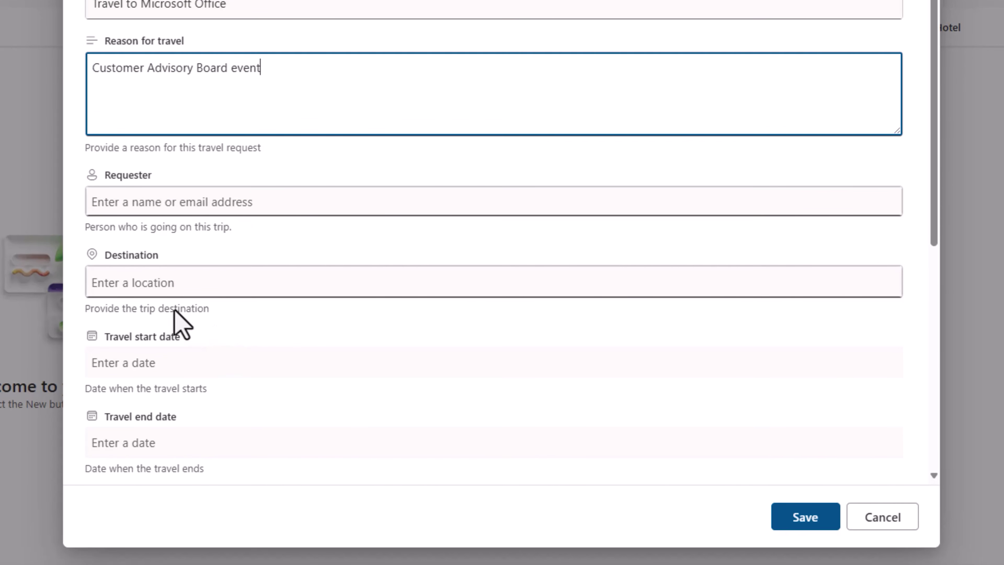
{"action": "left_click", "coordinate": [138, 284]}
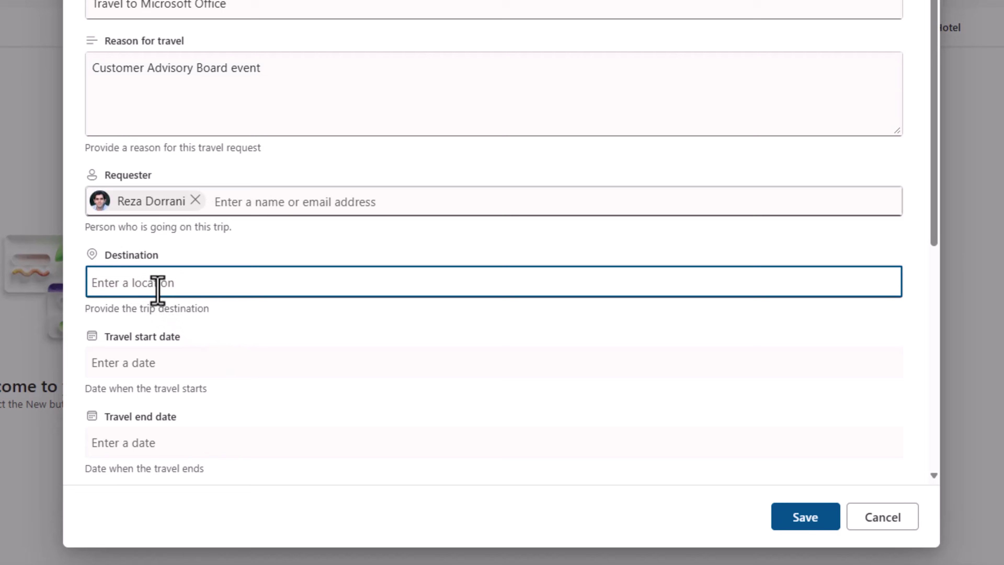
{"action": "type", "text": "Microsoft redmond"}
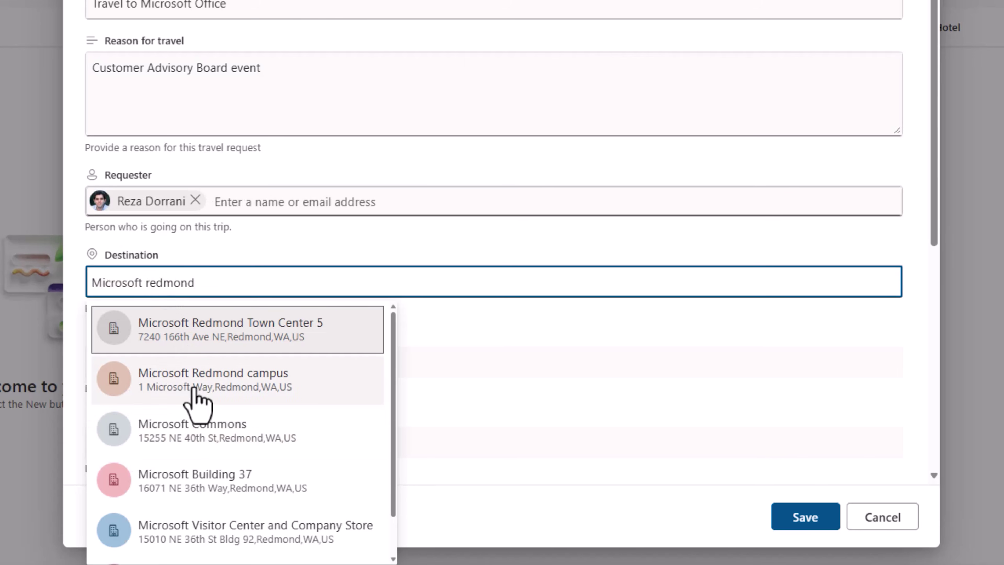
{"action": "left_click", "coordinate": [197, 396]}
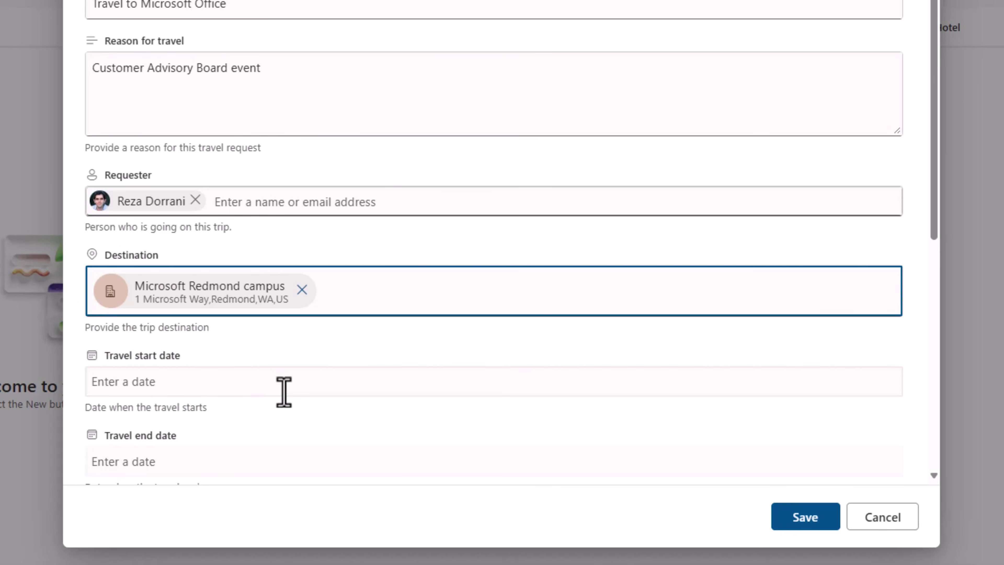
Set the travel start date to 6/23/2025 and end date to 6/27/2025, and choose Southwest as the airline.
{"action": "scroll", "coordinate": [283, 392], "scroll_direction": "down", "scroll_amount": 5}
{"action": "left_click", "coordinate": [159, 148]}
{"action": "left_click", "coordinate": [130, 313]}
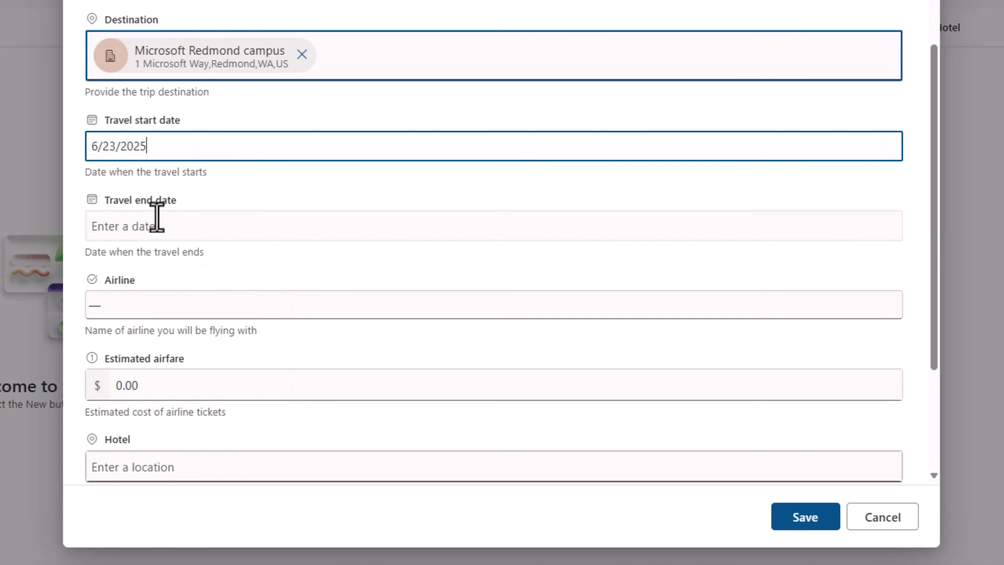
{"action": "left_click", "coordinate": [165, 226]}
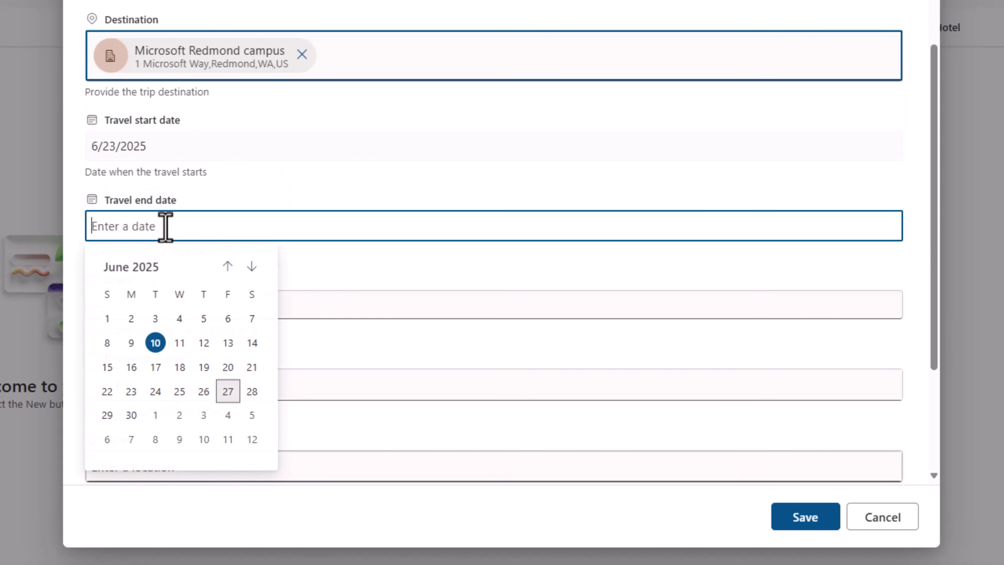
{"action": "left_click", "coordinate": [225, 392]}
{"action": "left_click", "coordinate": [136, 309]}
{"action": "left_click", "coordinate": [142, 384]}
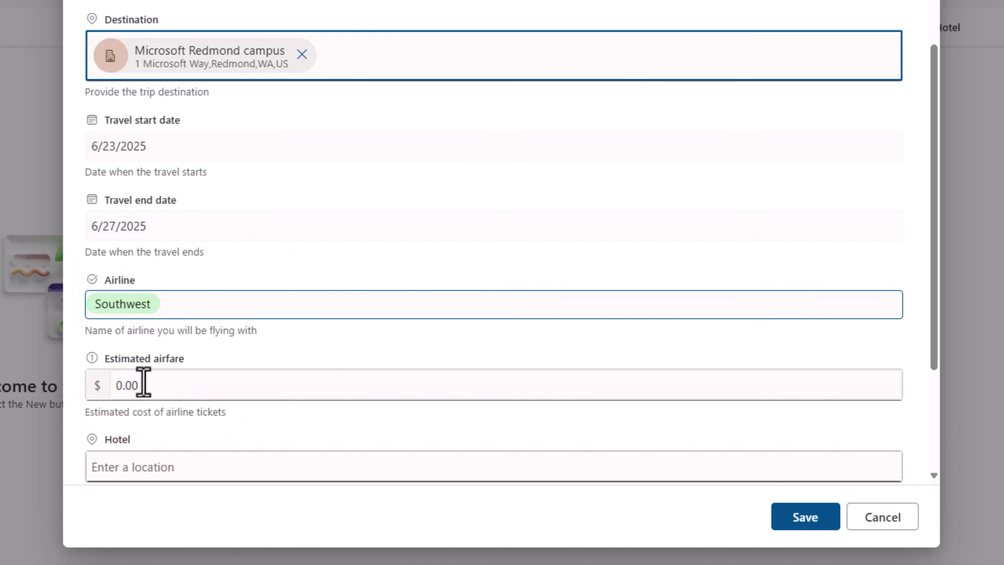
Enter 500 as the estimated airfare and choose Seattle Marriott Redmond as the hotel.
{"action": "left_click", "coordinate": [156, 385]}
{"action": "type", "text": "500"}
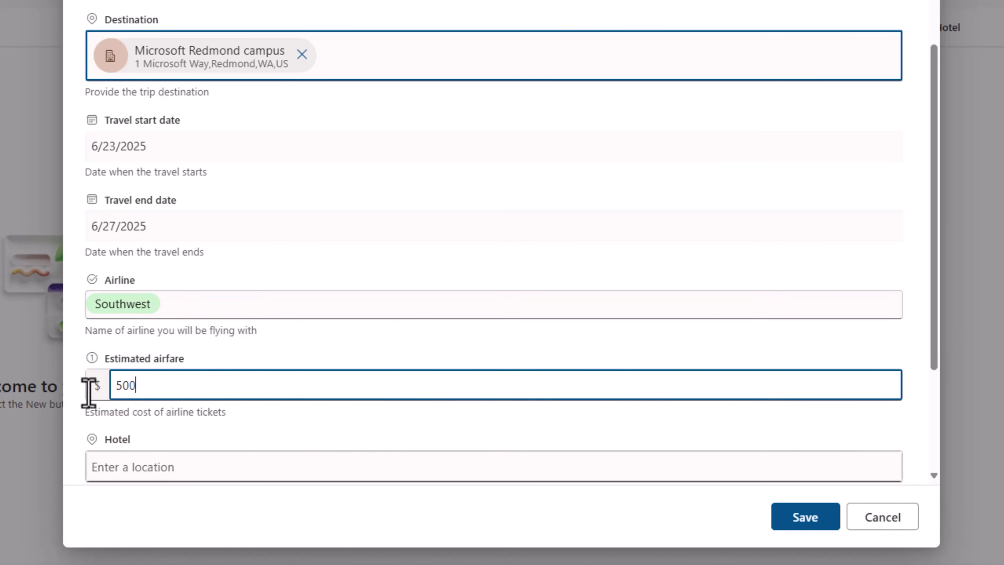
{"action": "scroll", "coordinate": [249, 395], "scroll_direction": "down", "scroll_amount": 4}
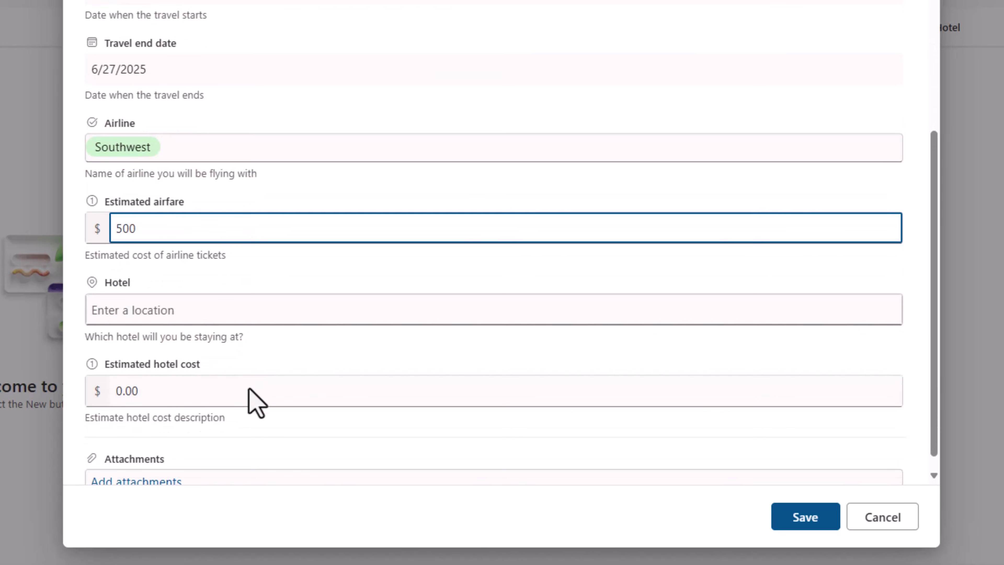
{"action": "left_click", "coordinate": [180, 309]}
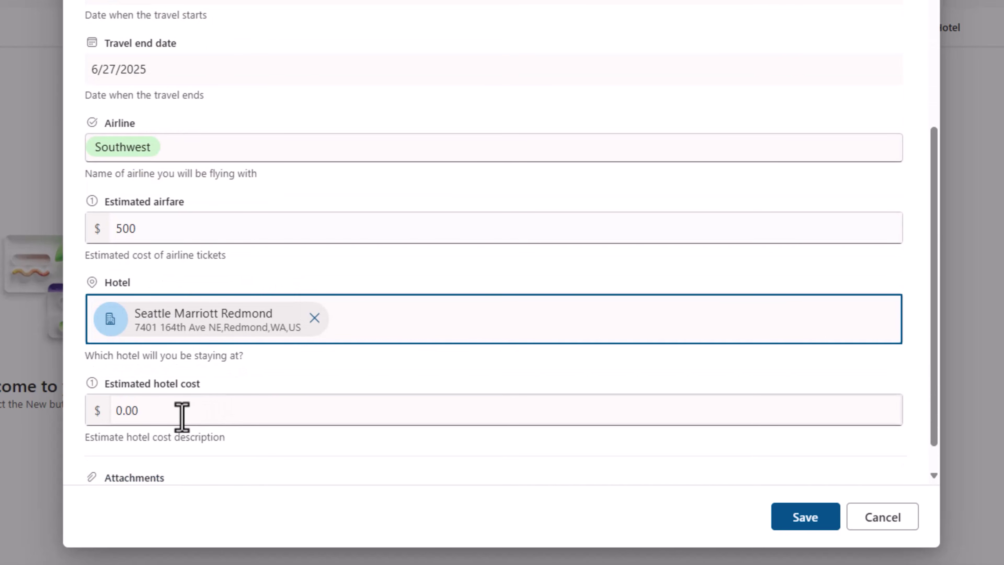
Enter 1600 as the estimated hotel cost and save the new travel request.
{"action": "left_click", "coordinate": [180, 411]}
{"action": "type", "text": "1600"}
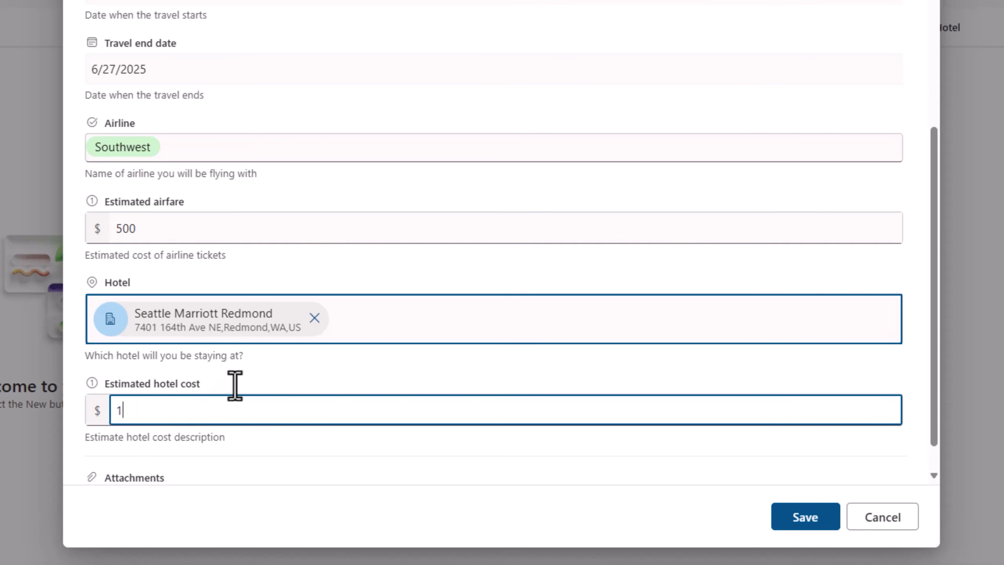
{"action": "left_click", "coordinate": [233, 383]}
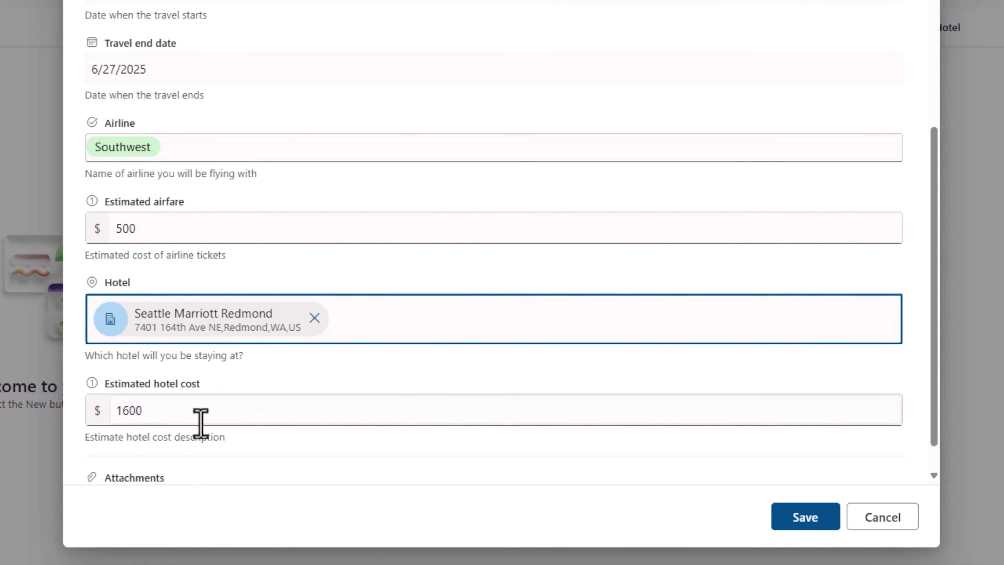
{"action": "scroll", "coordinate": [637, 473], "scroll_direction": "down", "scroll_amount": 1}
{"action": "left_click", "coordinate": [805, 517]}
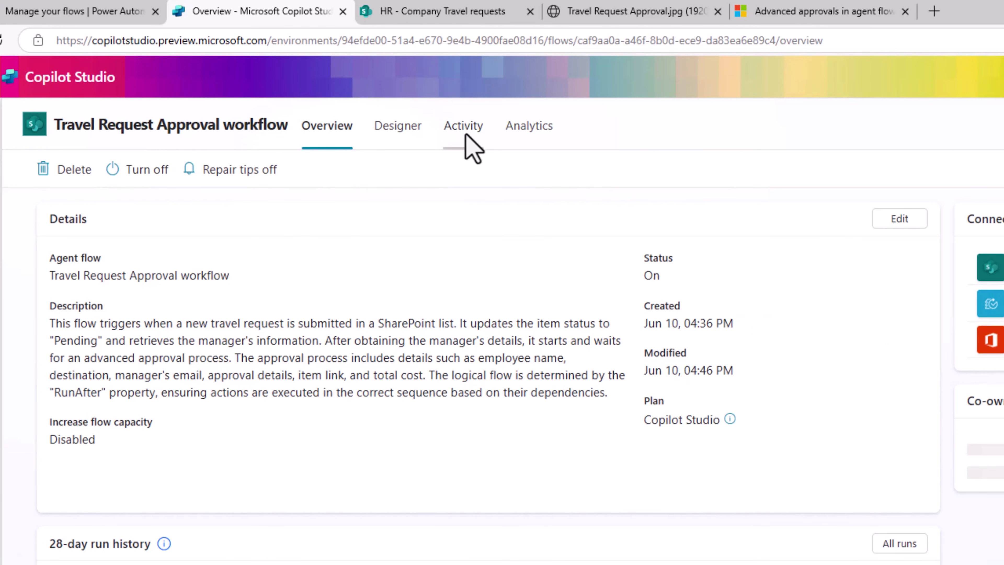
Switch to Copilot Studio and open the 4:49 PM run in the Travel Request Approval workflow's activity.
{"action": "left_click", "coordinate": [465, 126]}
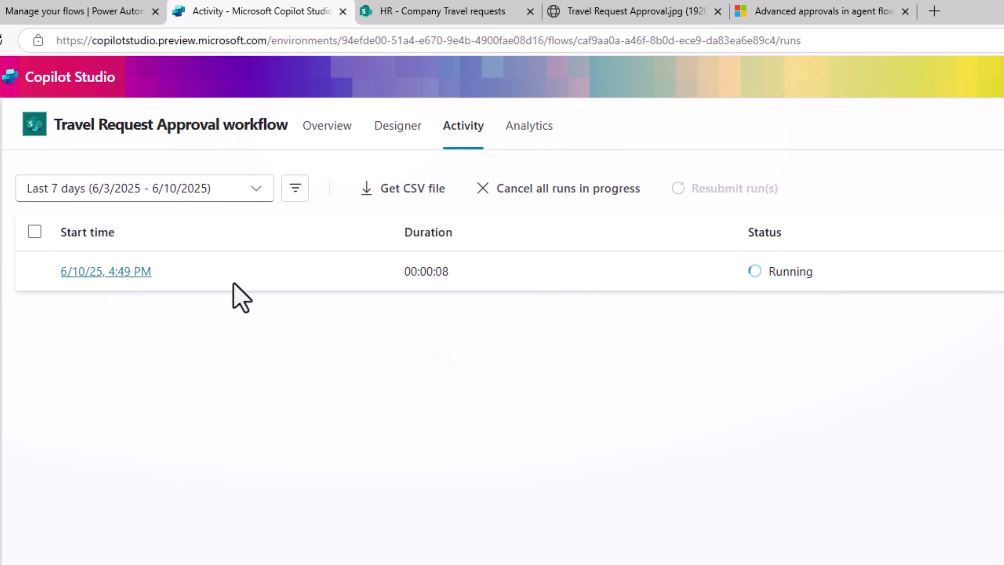
{"action": "left_click", "coordinate": [101, 271]}
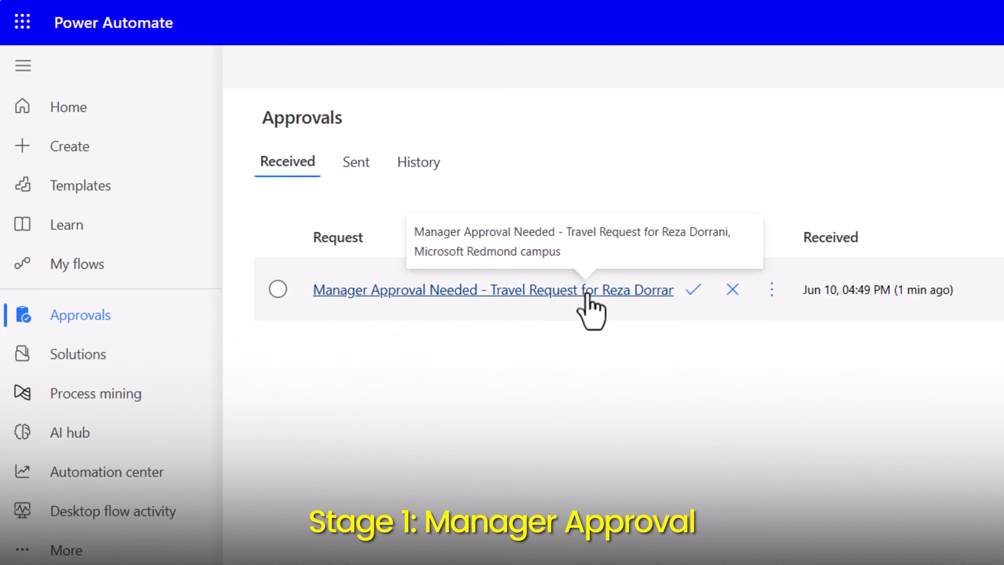
Switch to the manager's Power Automate approvals, open the Redmond campus manager approval request and review its linked SharePoint item.
{"action": "left_click", "coordinate": [570, 293]}
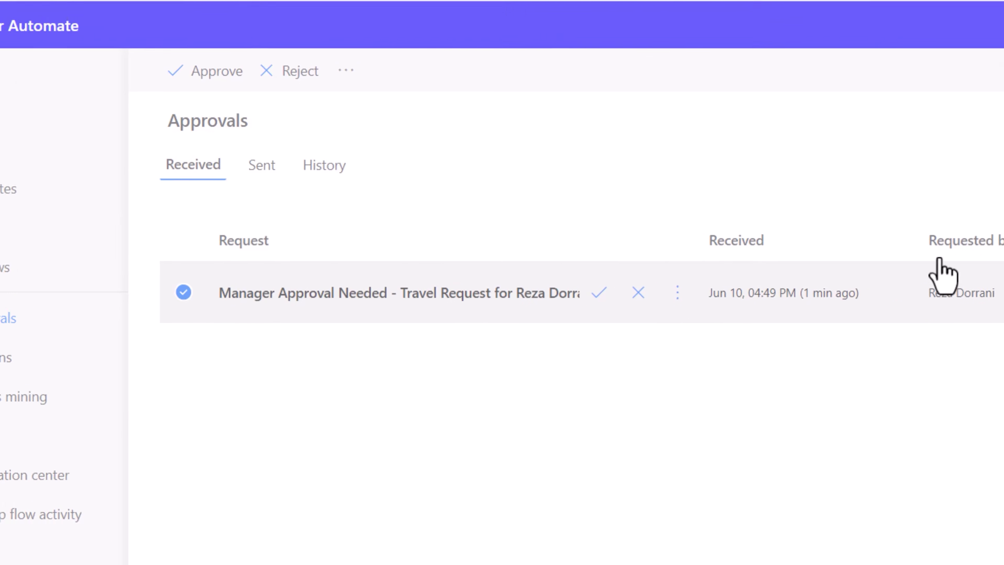
{"action": "left_click", "coordinate": [318, 10]}
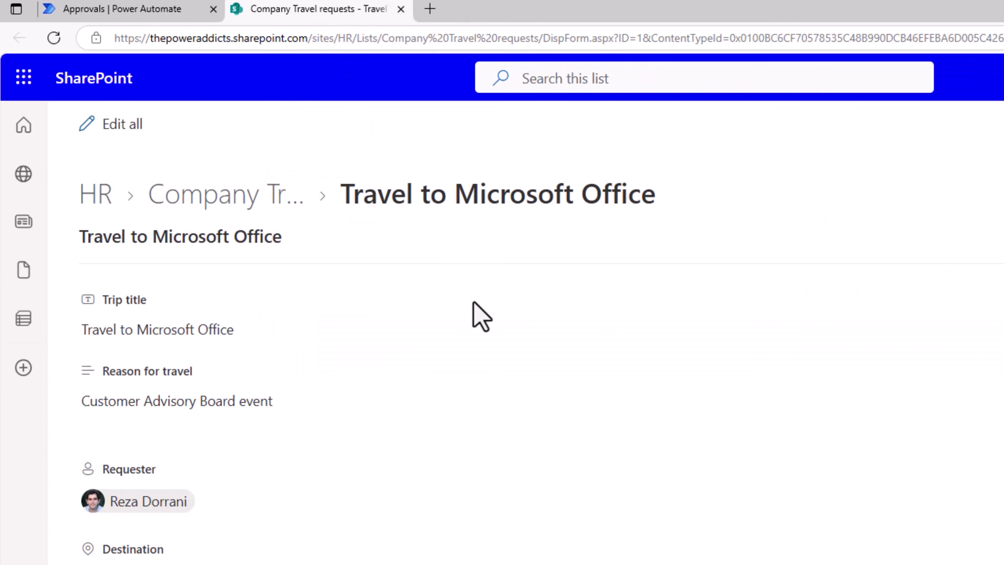
{"action": "scroll", "coordinate": [470, 329], "scroll_direction": "down", "scroll_amount": 10}
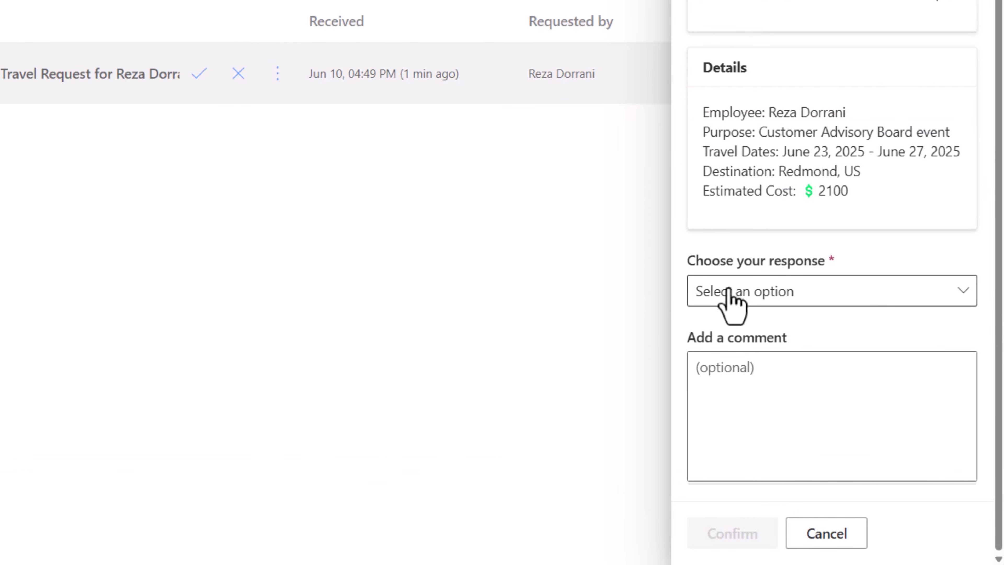
Respond to the manager approval with Approve and the comment "looks good! Enjoy the CAB event.", and submit it.
{"action": "left_click", "coordinate": [728, 295]}
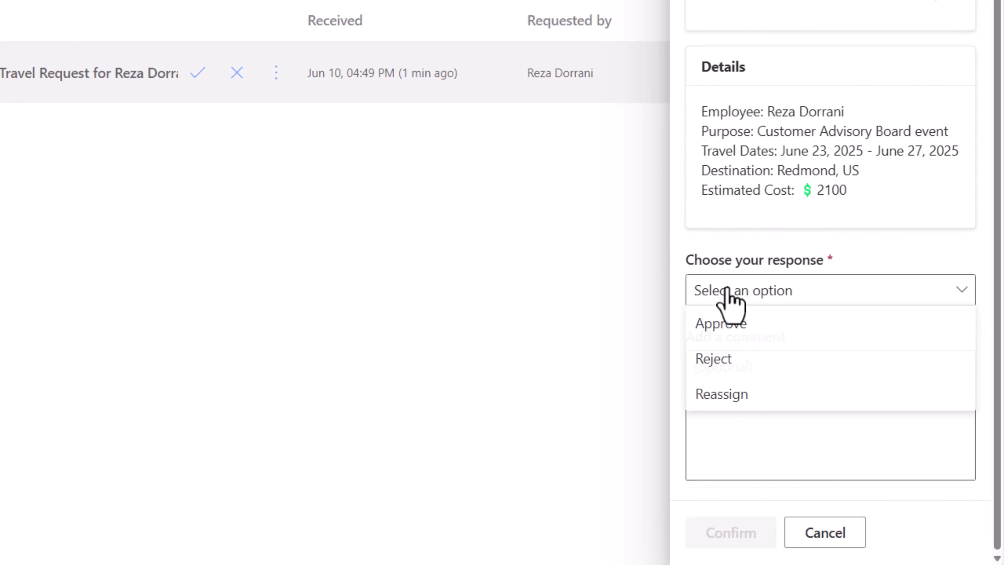
{"action": "left_click", "coordinate": [743, 324]}
{"action": "left_click", "coordinate": [743, 384]}
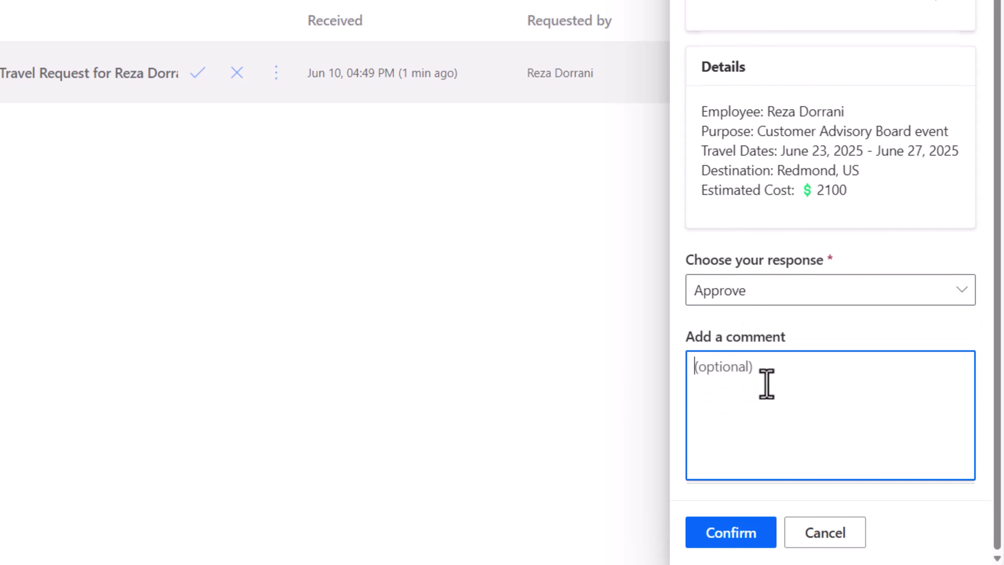
{"action": "type", "text": "looks good!"}
{"action": "key", "text": "ctrl+a"}
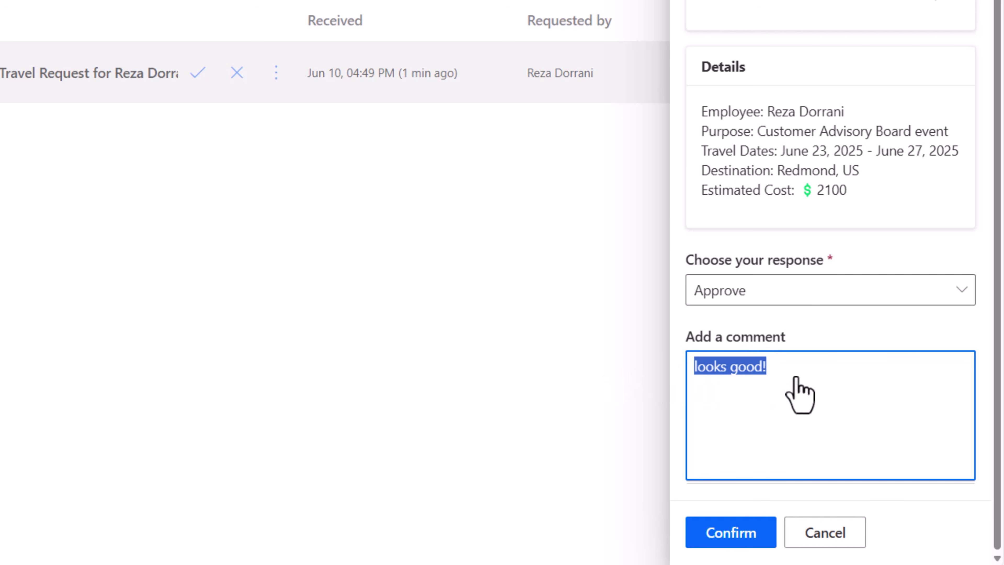
{"action": "left_click", "coordinate": [816, 382]}
{"action": "type", "text": "Enjoy the CAB event."}
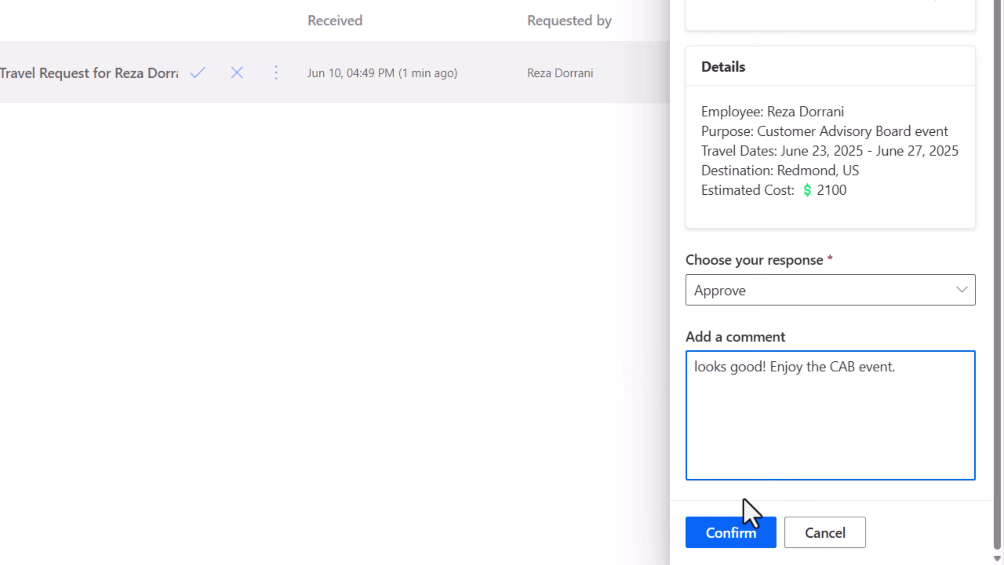
{"action": "left_click", "coordinate": [728, 538]}
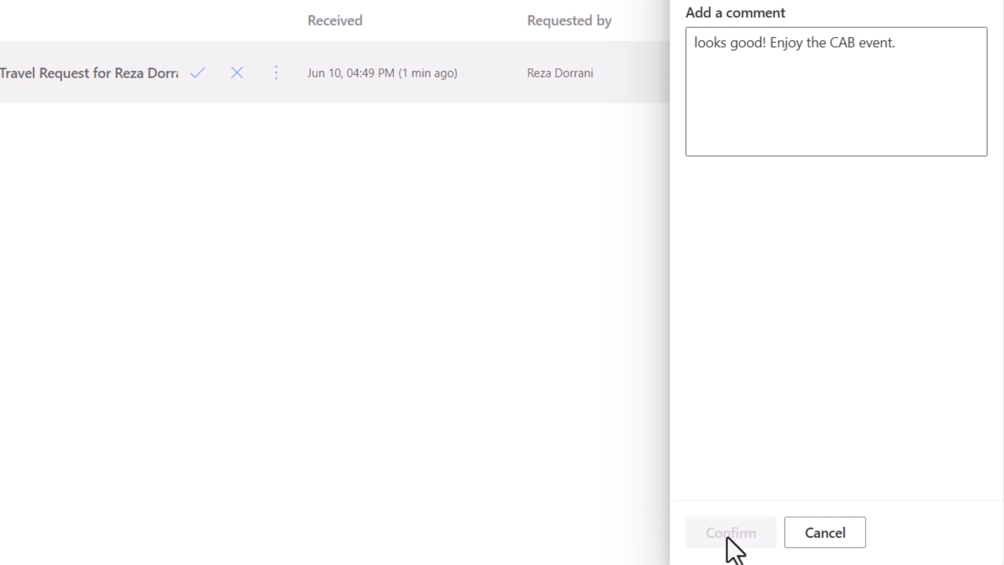
{"action": "left_click", "coordinate": [725, 535]}
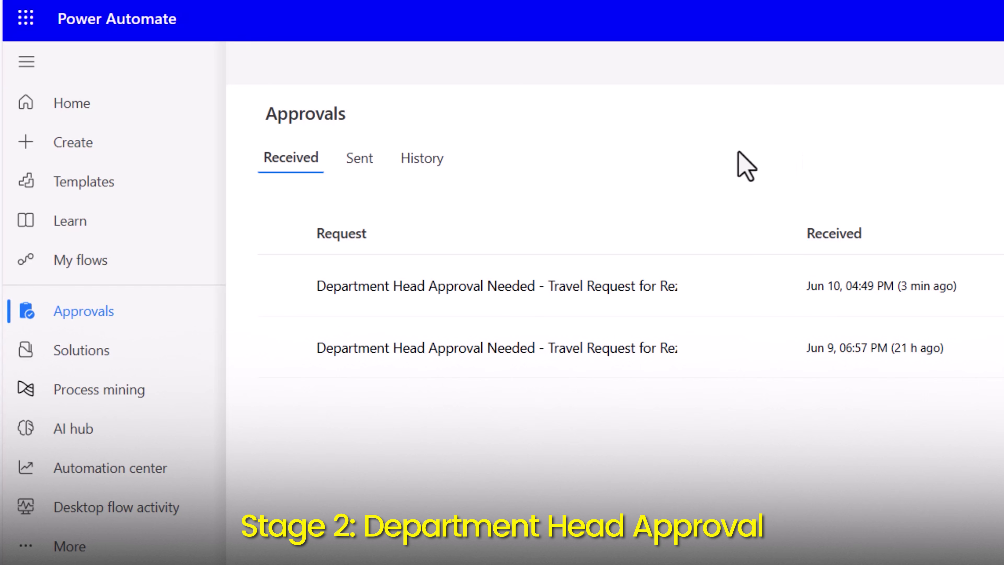
Open the Jun 10 Department Head approval request and approve it with the comment "Good to go".
{"action": "left_click", "coordinate": [579, 286]}
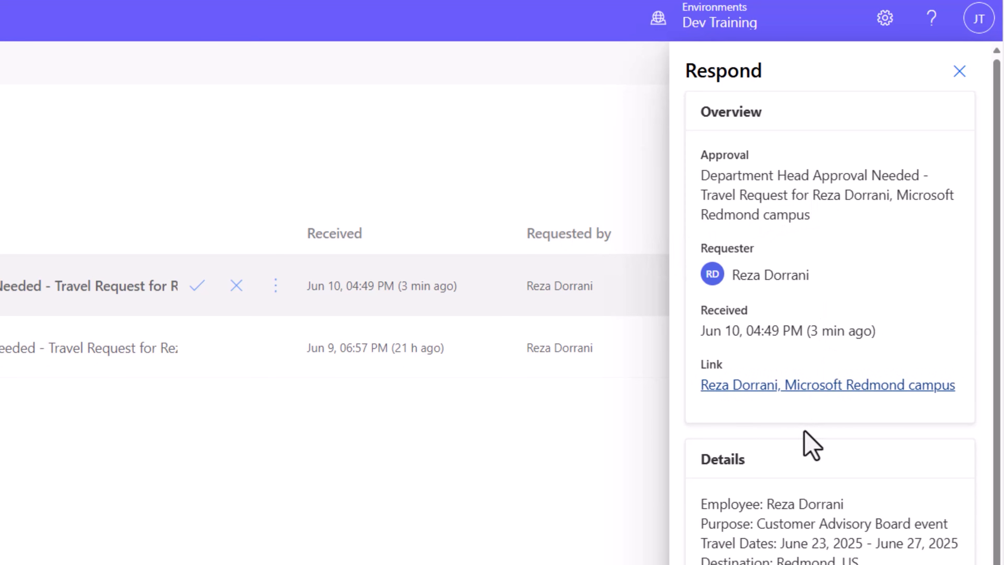
{"action": "scroll", "coordinate": [811, 443], "scroll_direction": "down", "scroll_amount": 2}
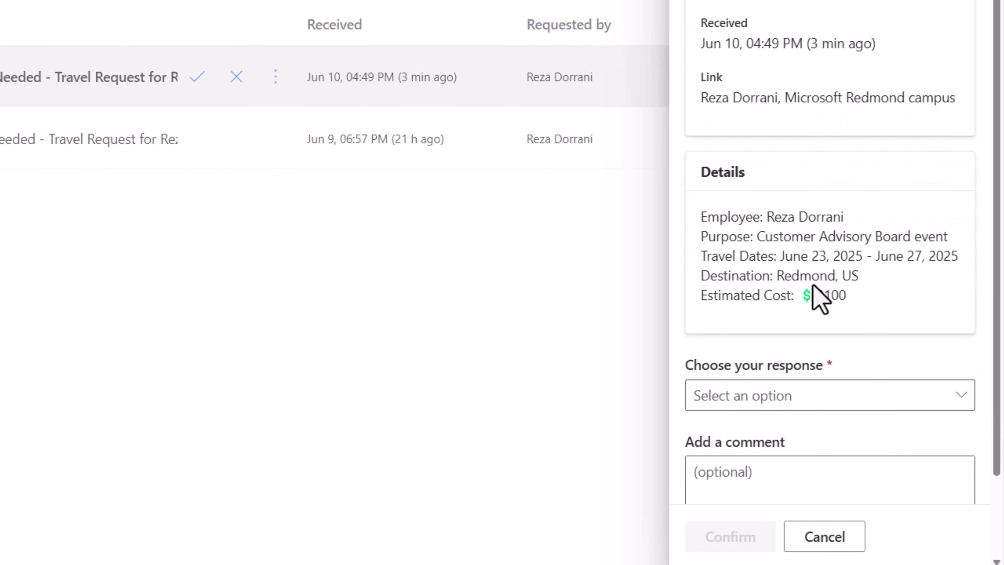
{"action": "scroll", "coordinate": [818, 296], "scroll_direction": "down", "scroll_amount": 2}
{"action": "left_click", "coordinate": [816, 326]}
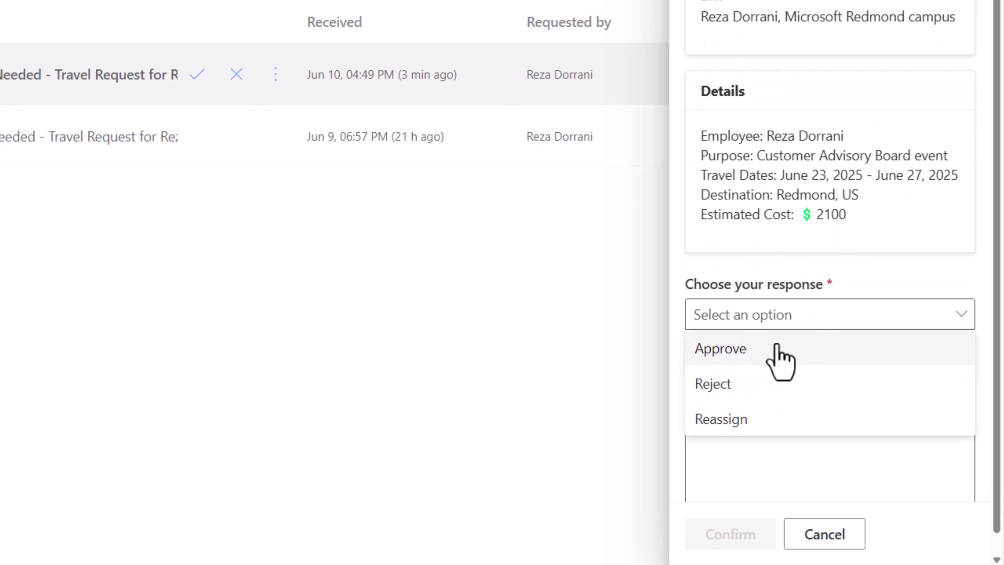
{"action": "left_click", "coordinate": [777, 348]}
{"action": "left_click", "coordinate": [778, 401]}
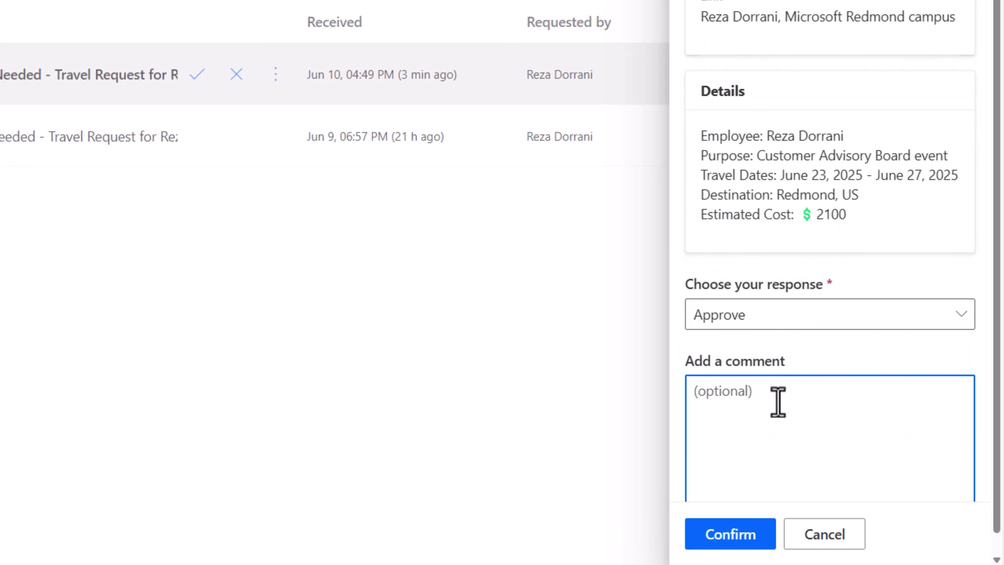
{"action": "type", "text": "Good to go"}
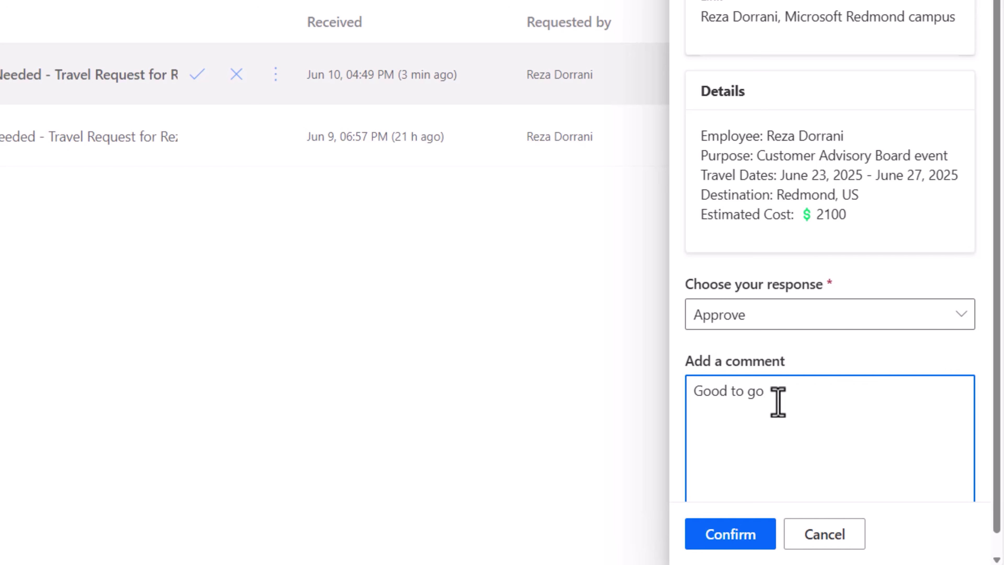
{"action": "scroll", "coordinate": [729, 477], "scroll_direction": "down", "scroll_amount": 1}
{"action": "left_click", "coordinate": [739, 545]}
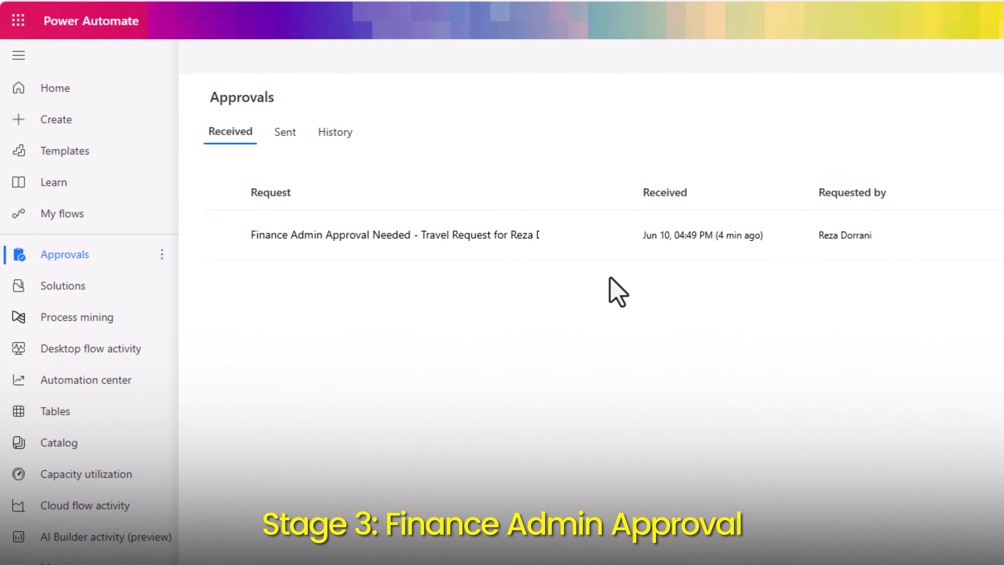
Approve the Finance Admin approval request for the Redmond campus trip with the comment "ok!".
{"action": "mouse_move", "coordinate": [510, 234]}
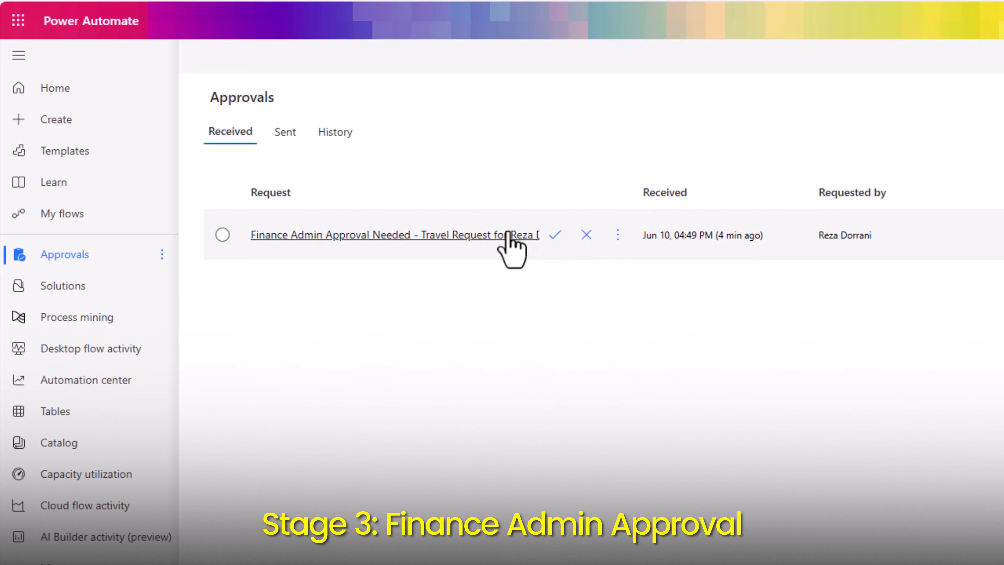
{"action": "left_click", "coordinate": [554, 236]}
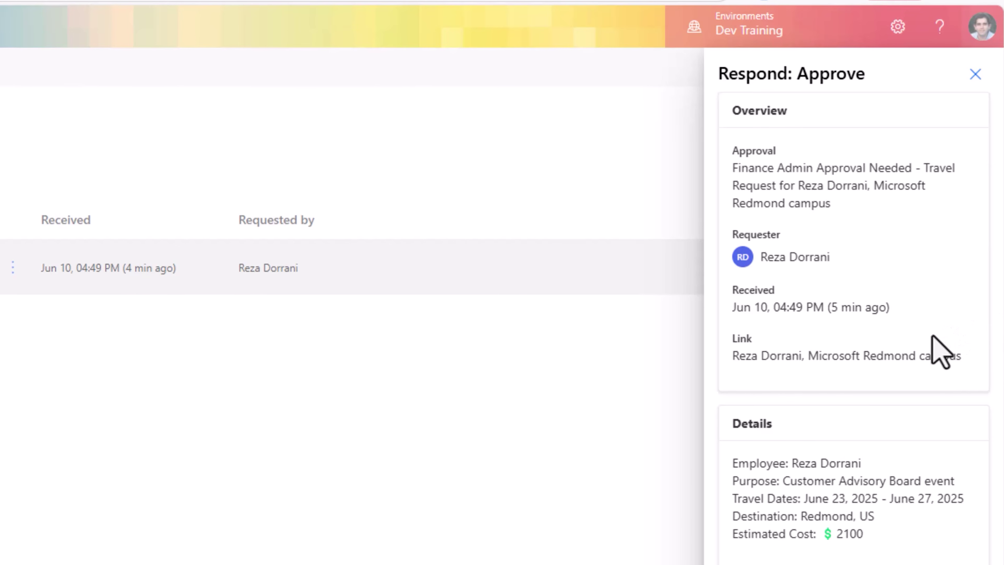
{"action": "left_click", "coordinate": [782, 410]}
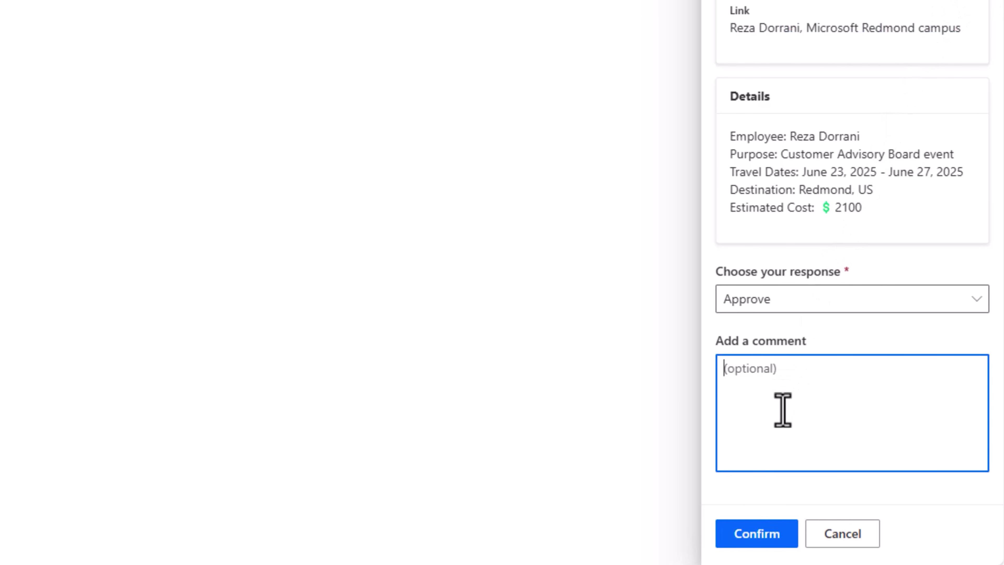
{"action": "type", "text": "ok!"}
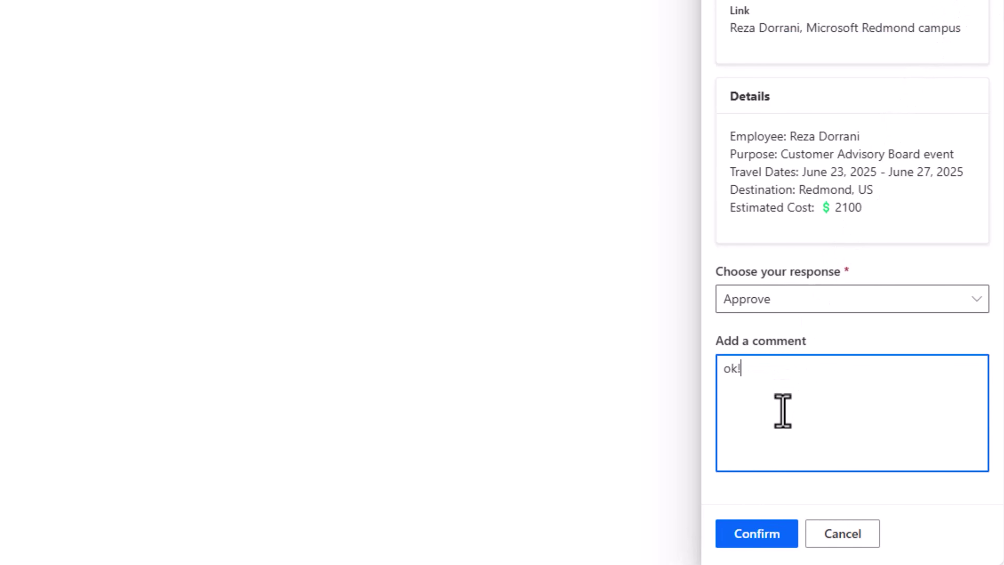
{"action": "left_click", "coordinate": [765, 540]}
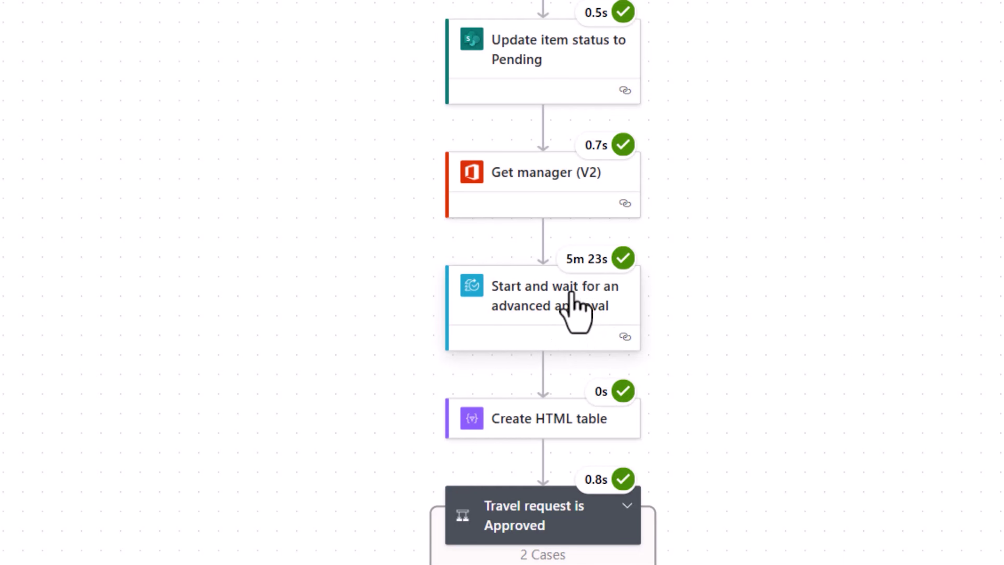
Examine the flow run's Create HTML table action, Travel request is Approved condition and Update item status to Approved action.
{"action": "scroll", "coordinate": [575, 310], "scroll_direction": "down", "scroll_amount": 2}
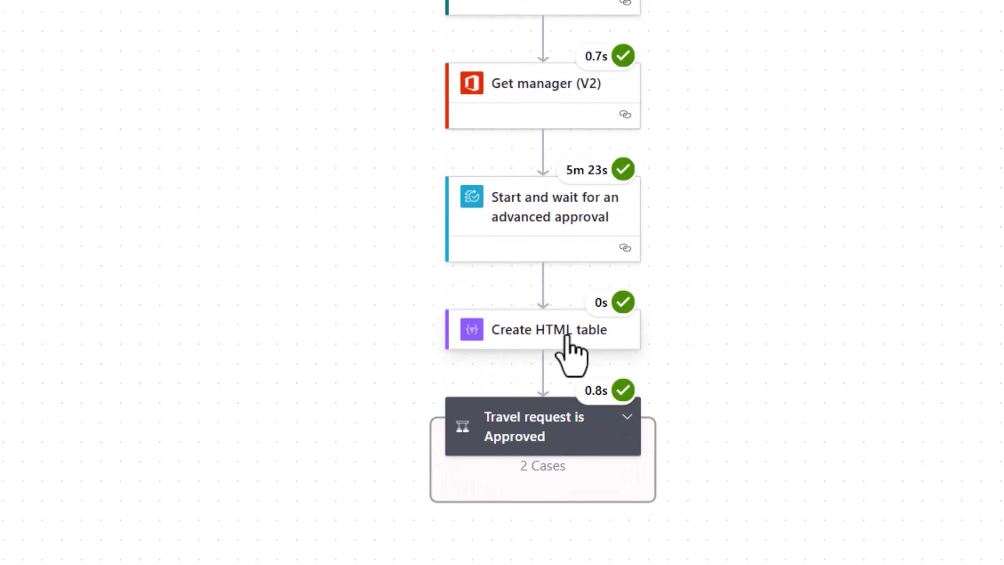
{"action": "left_click", "coordinate": [572, 336]}
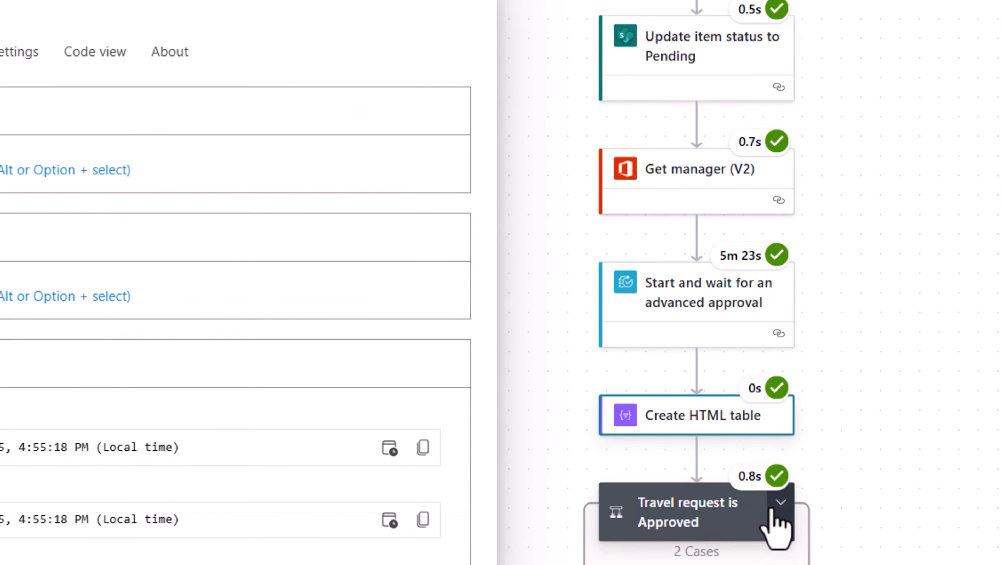
{"action": "left_click", "coordinate": [967, 557]}
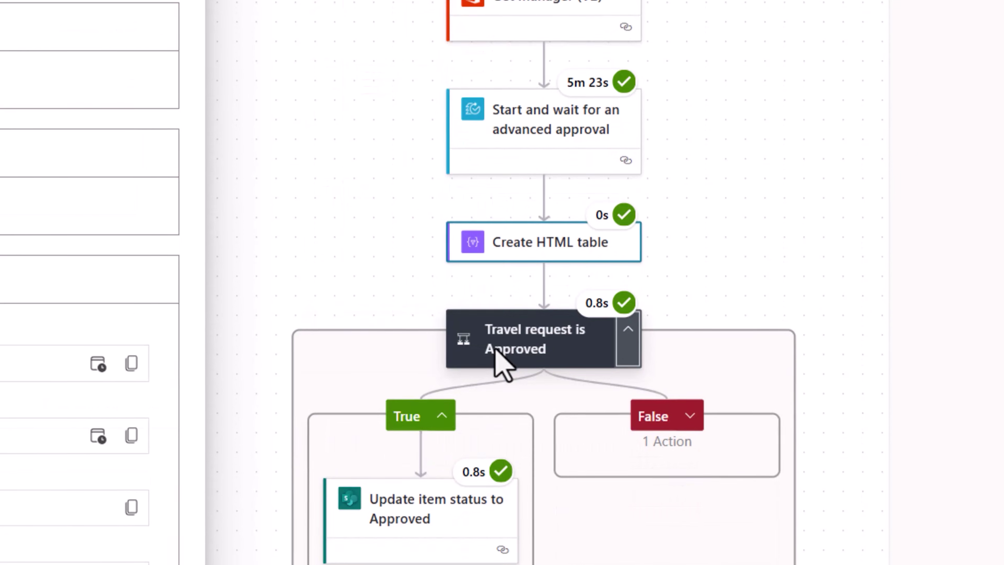
{"action": "scroll", "coordinate": [548, 283], "scroll_direction": "down", "scroll_amount": 2}
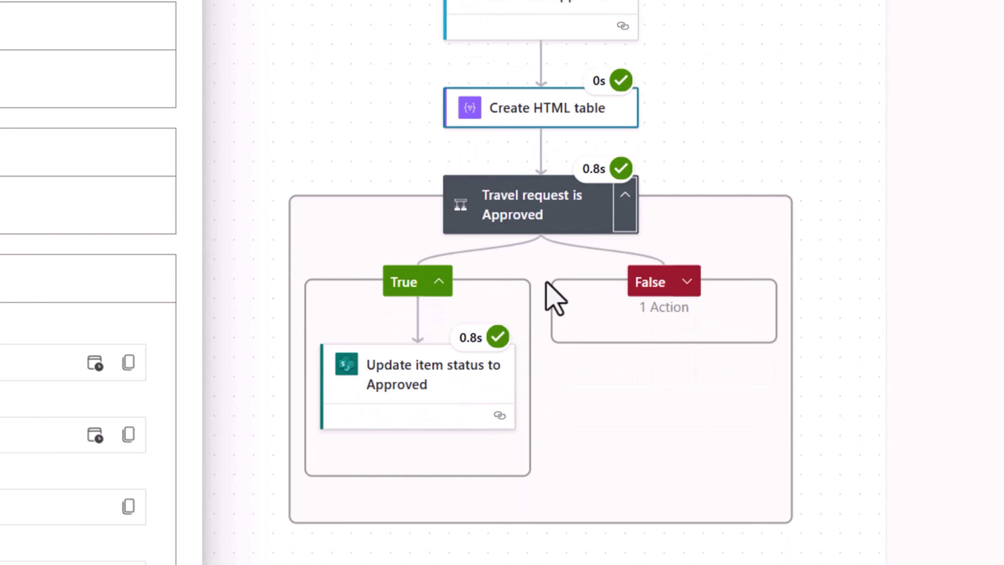
{"action": "left_click", "coordinate": [394, 372]}
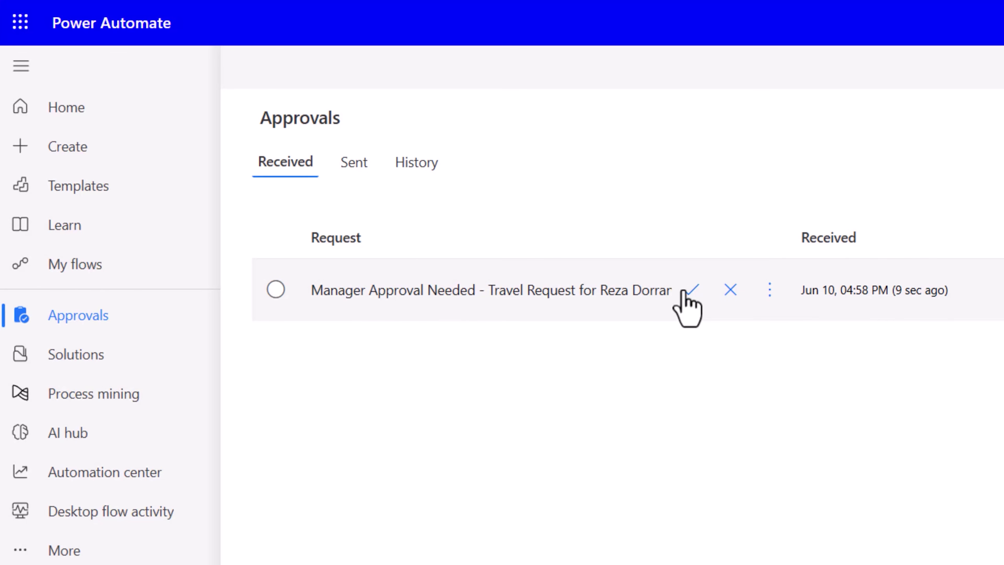
Reject the manager approval request for the Miami Airport Marriott trip with the comment "not enough budget for travel".
{"action": "left_click", "coordinate": [688, 290]}
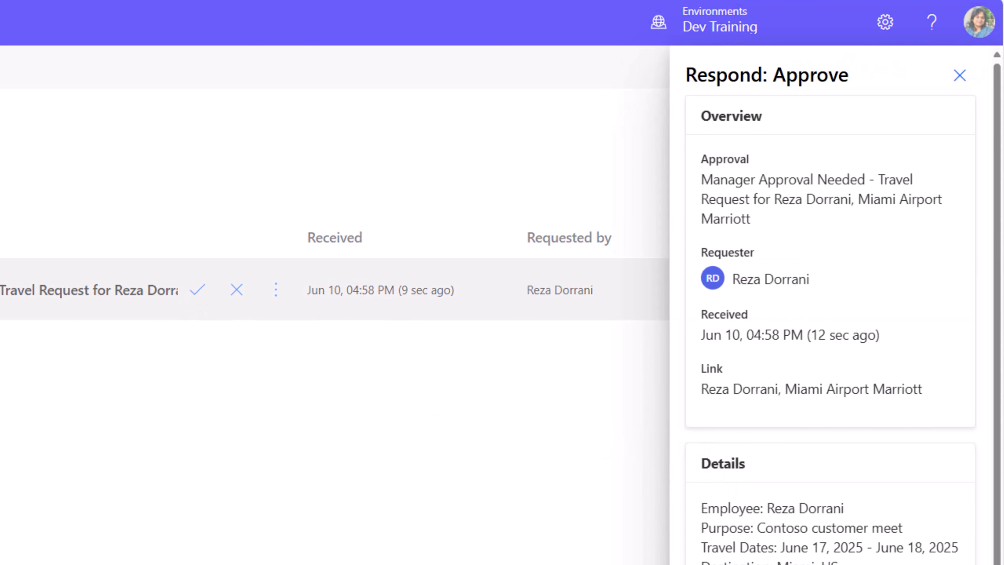
{"action": "scroll", "coordinate": [759, 468], "scroll_direction": "down", "scroll_amount": 2}
{"action": "left_click", "coordinate": [743, 430]}
{"action": "left_click", "coordinate": [751, 503]}
{"action": "left_click", "coordinate": [730, 513]}
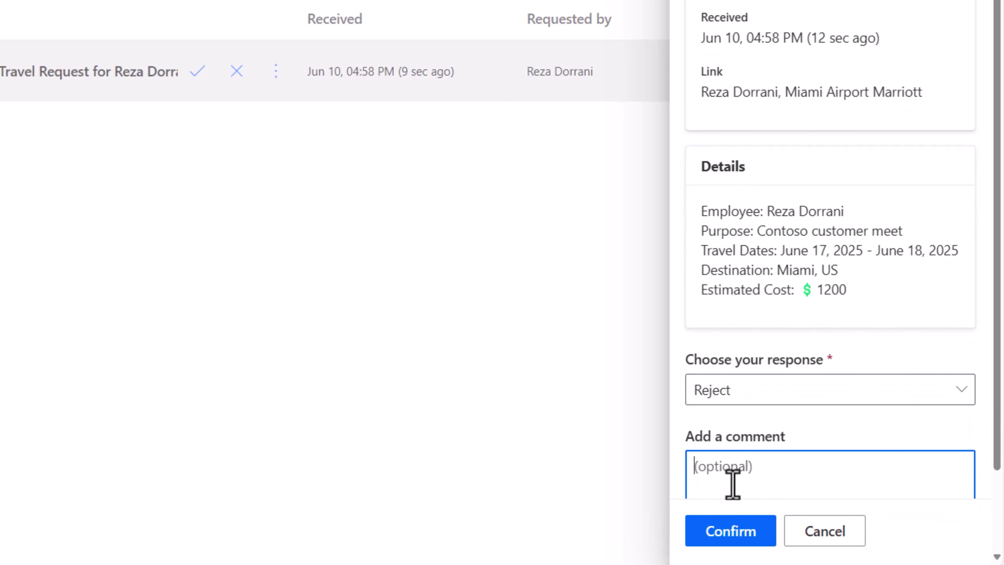
{"action": "type", "text": "not enough budget for travel"}
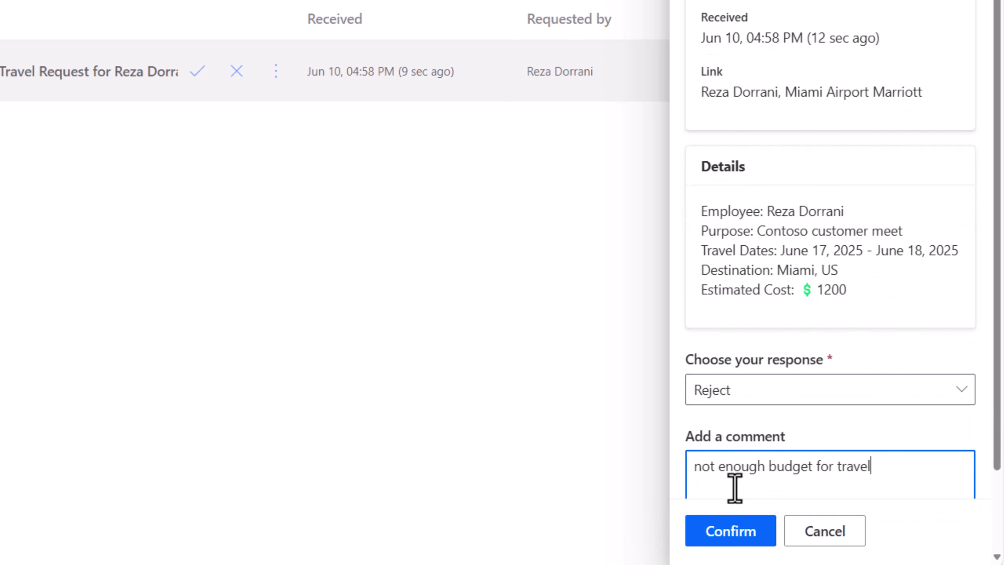
{"action": "left_click", "coordinate": [738, 543]}
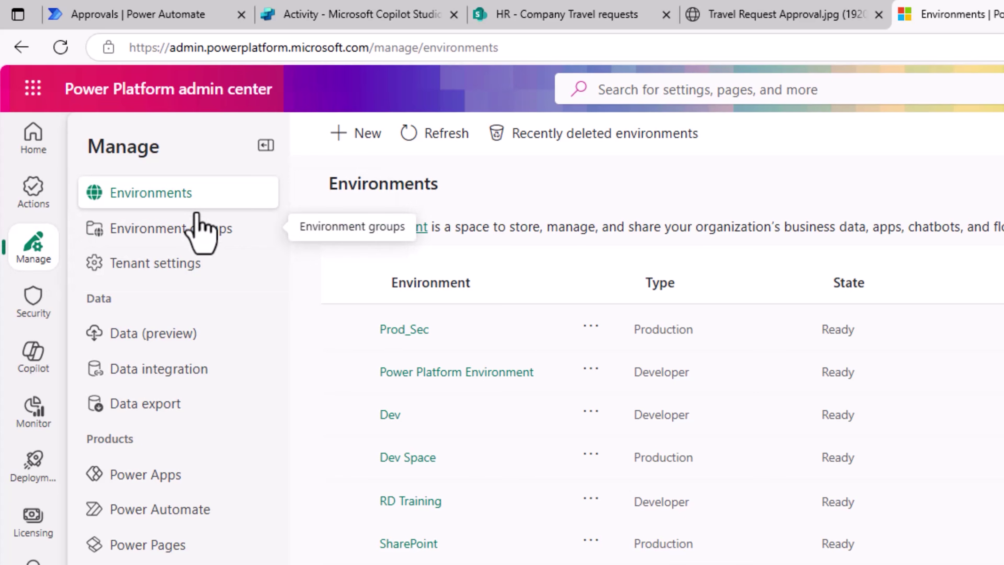
In the Power Platform admin center, start a new environment and turn on Get new features early.
{"action": "left_click", "coordinate": [352, 141]}
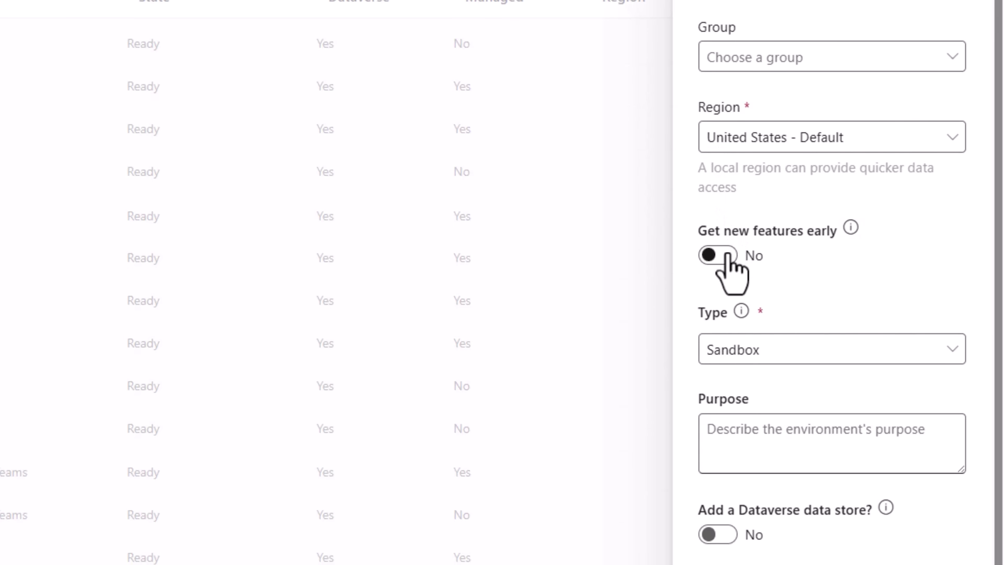
{"action": "left_click", "coordinate": [724, 478]}
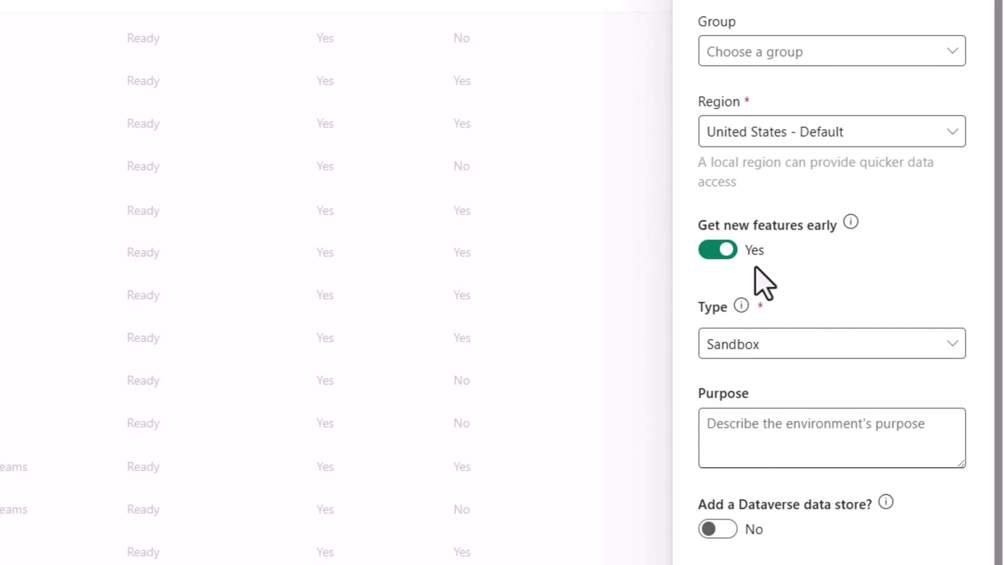